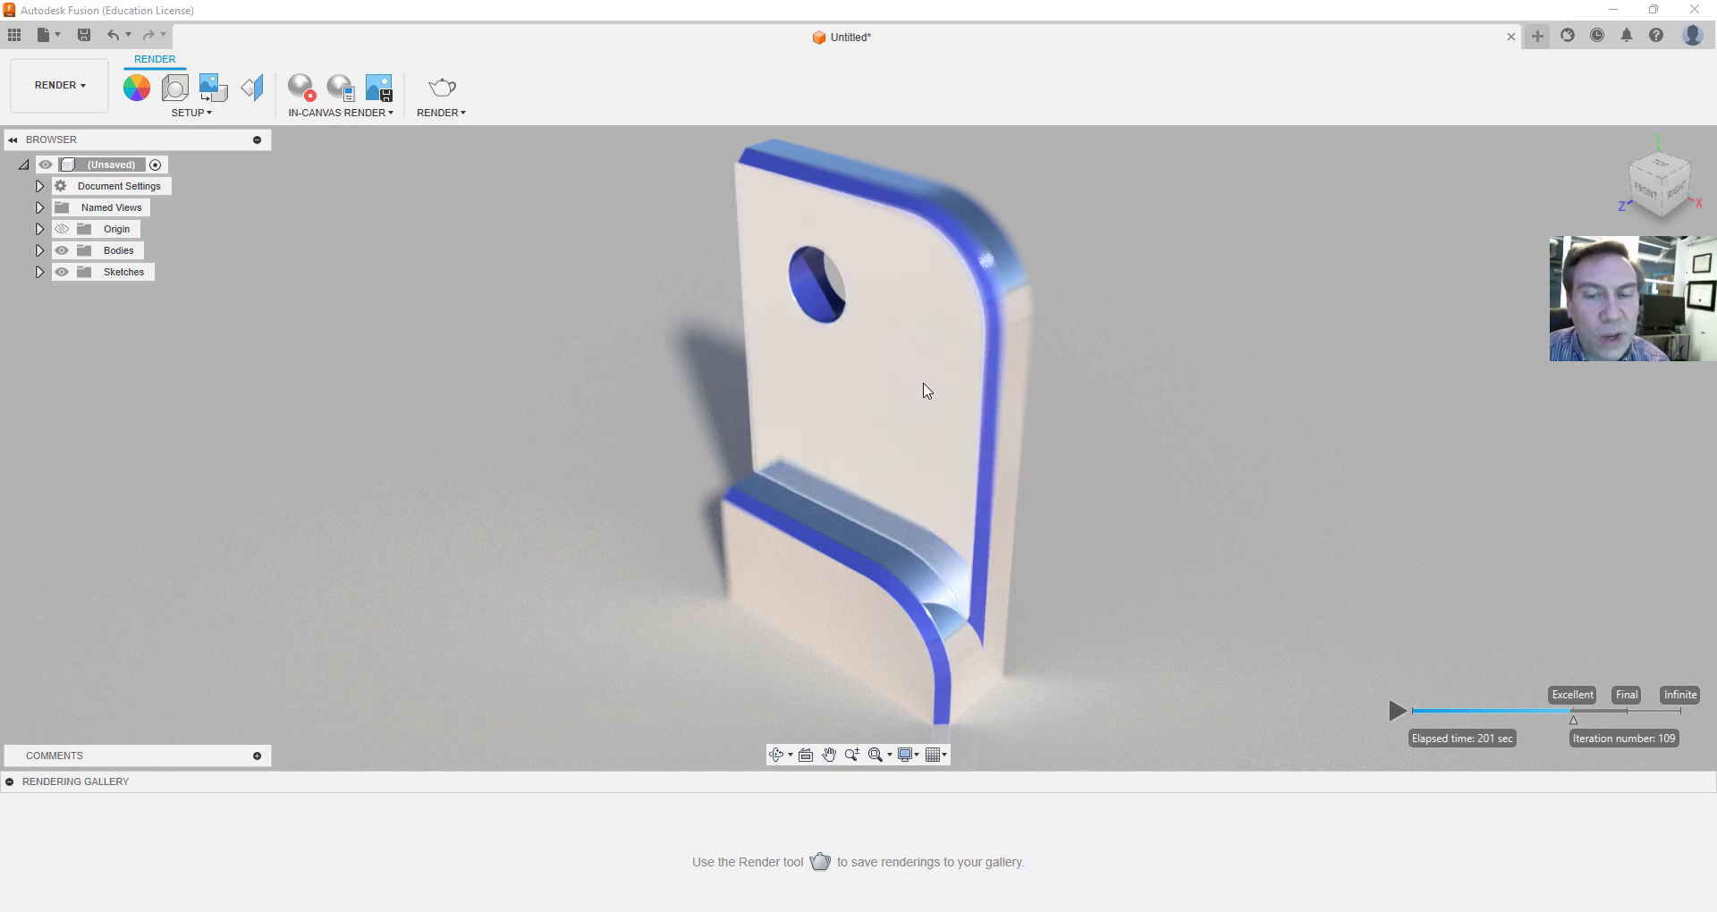
Switch the rendered hook model back to the Design workspace and create a new empty design
{"action": "left_click", "coordinate": [94, 85]}
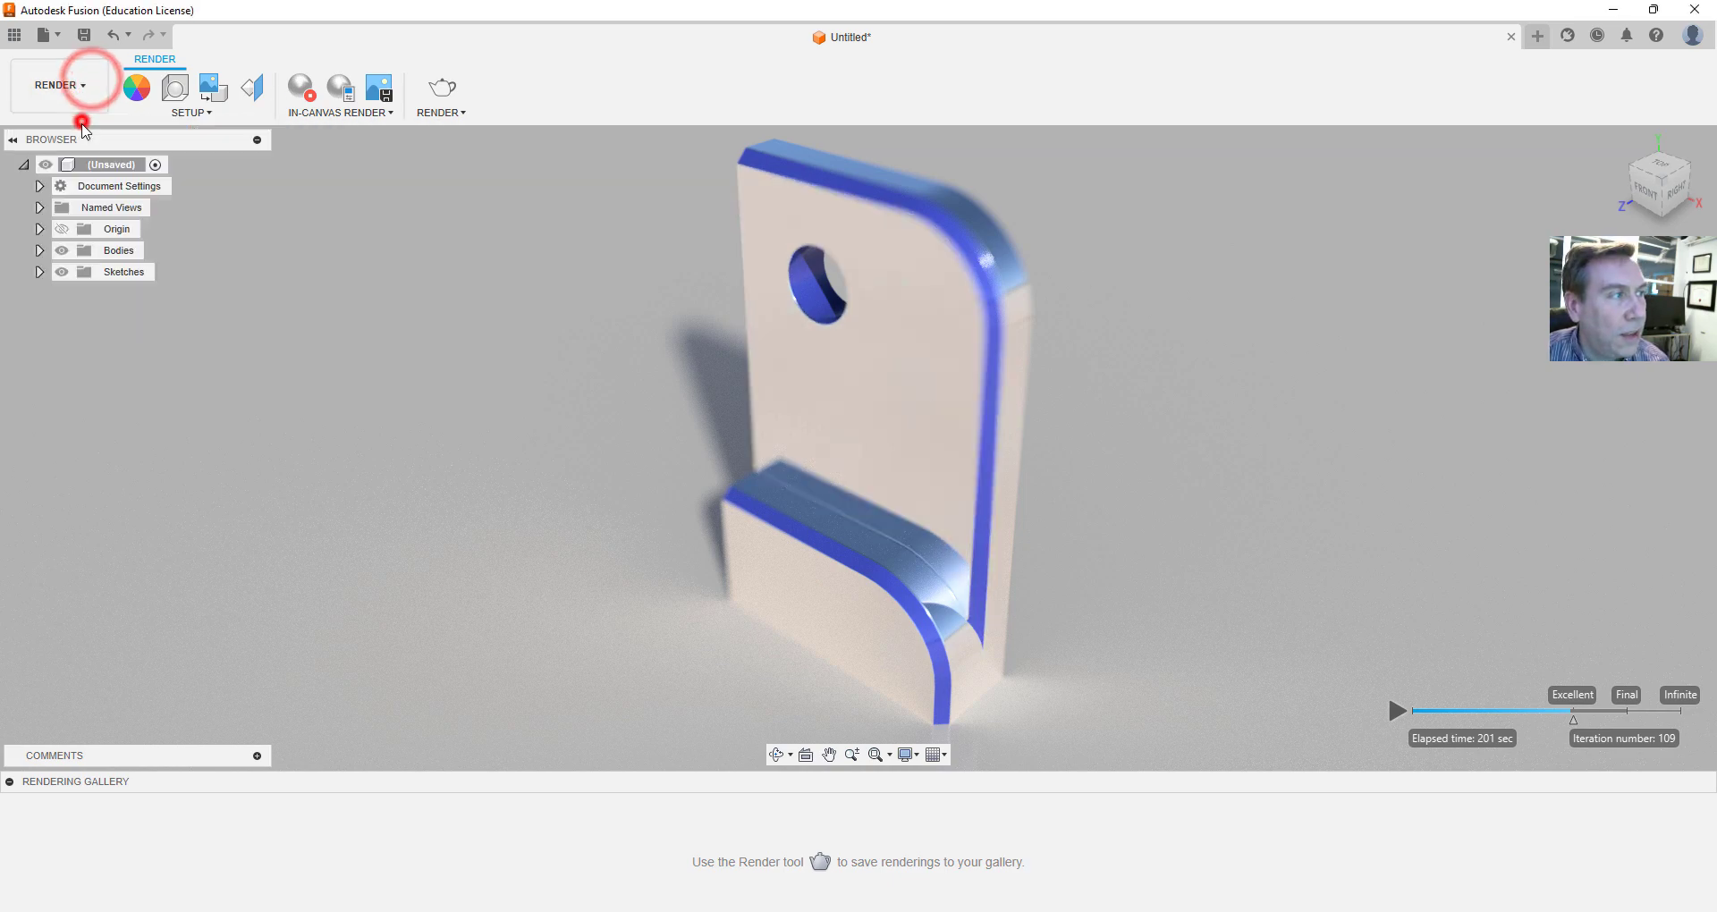
{"action": "left_click", "coordinate": [77, 124]}
{"action": "middle_click_drag", "start_coordinate": [907, 536], "coordinate": [969, 314], "text": "shift"}
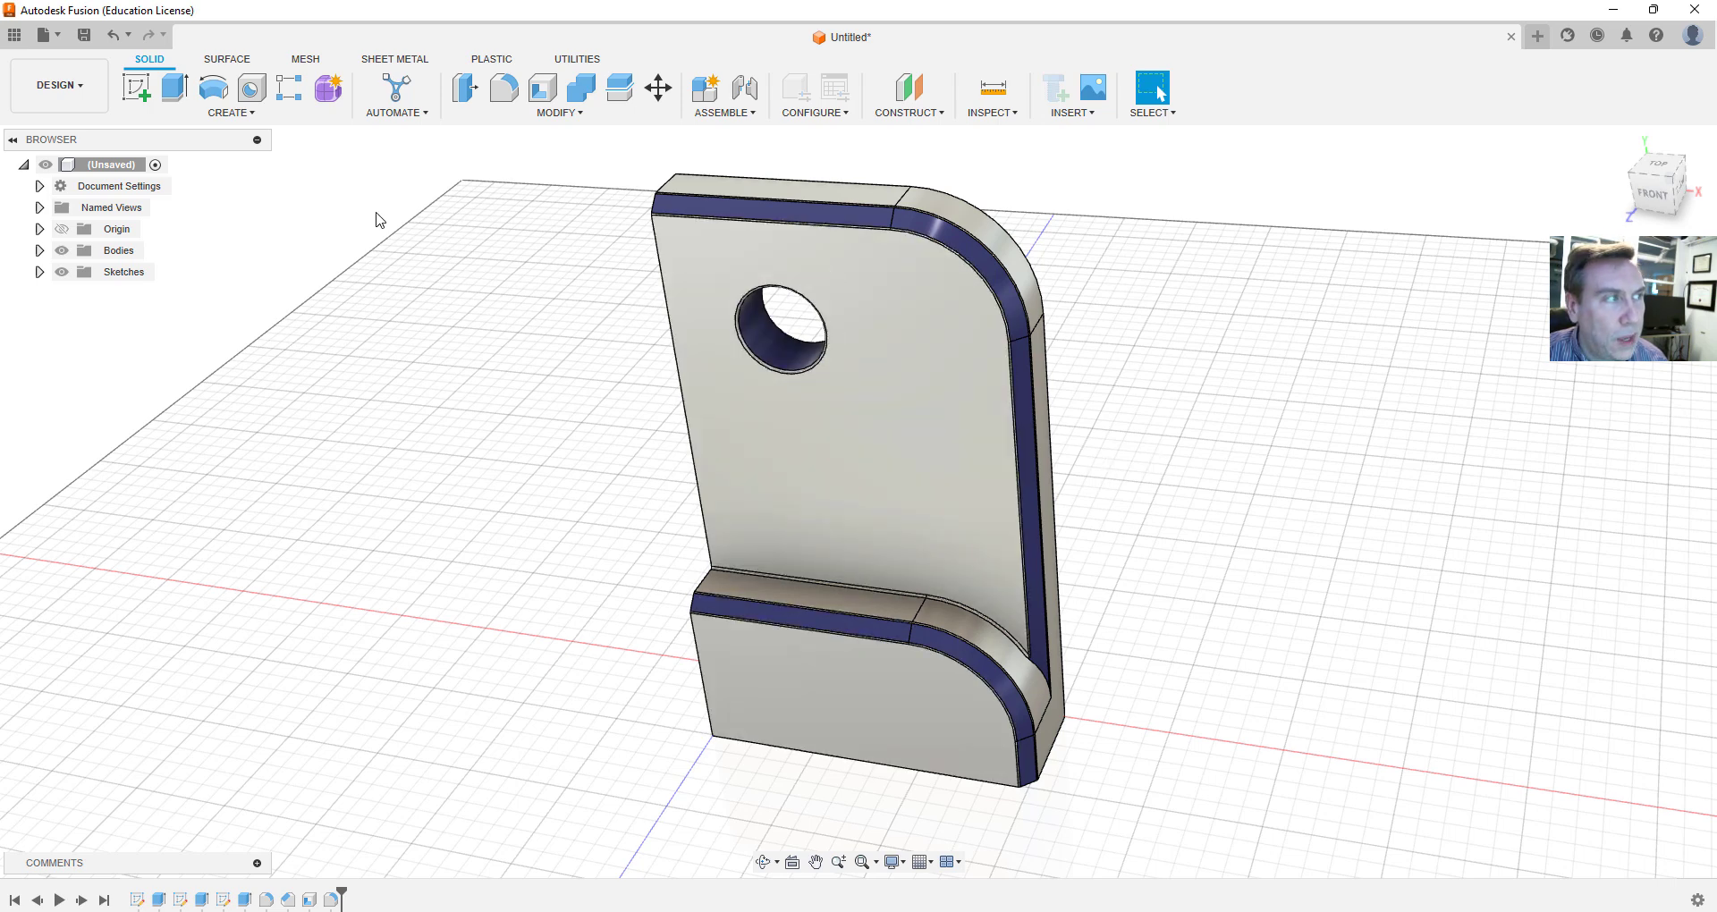
{"action": "left_click", "coordinate": [47, 36]}
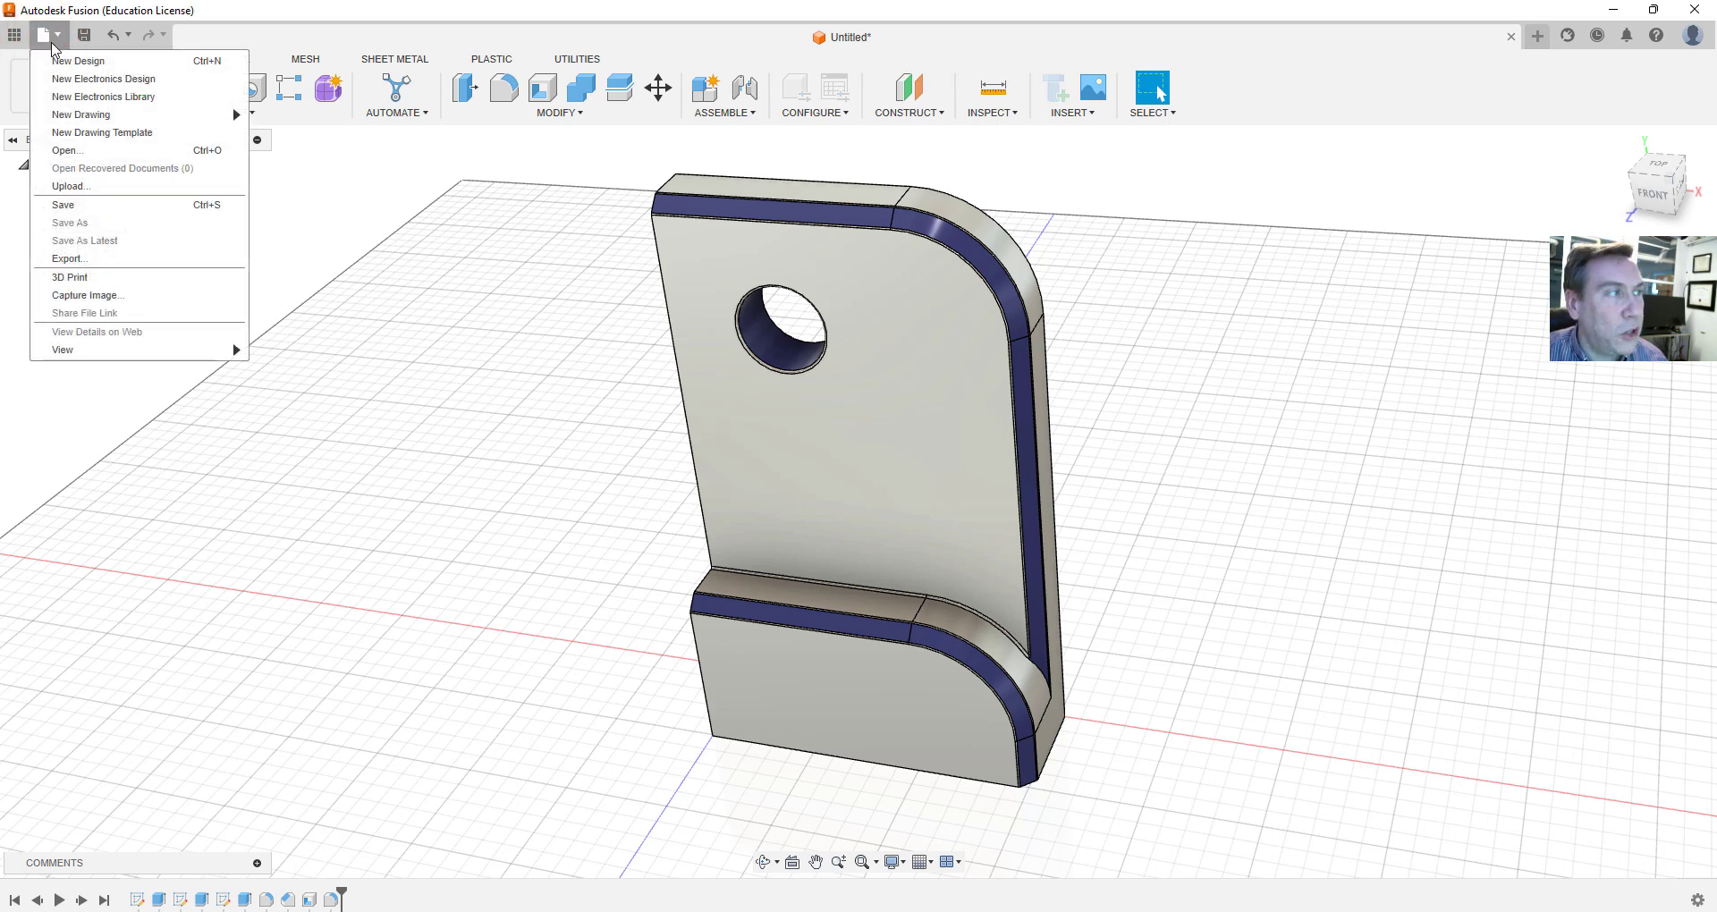
{"action": "left_click", "coordinate": [72, 60]}
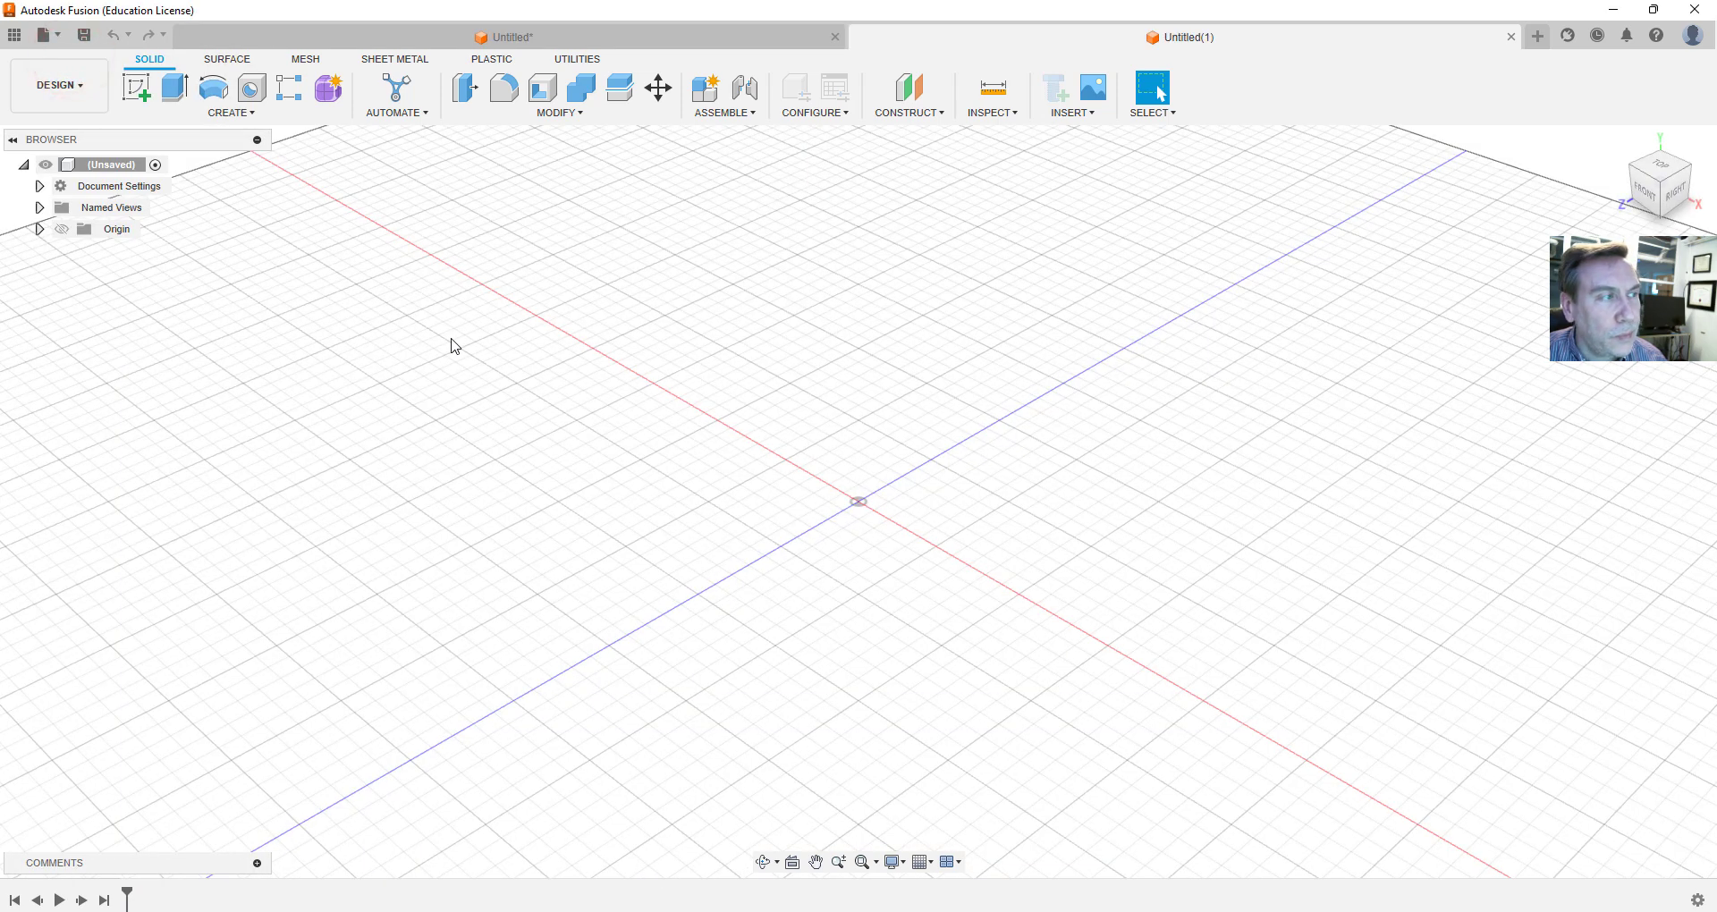
Try the Dark Sky display environment and switch back to Photo Booth
{"action": "left_click", "coordinate": [901, 863]}
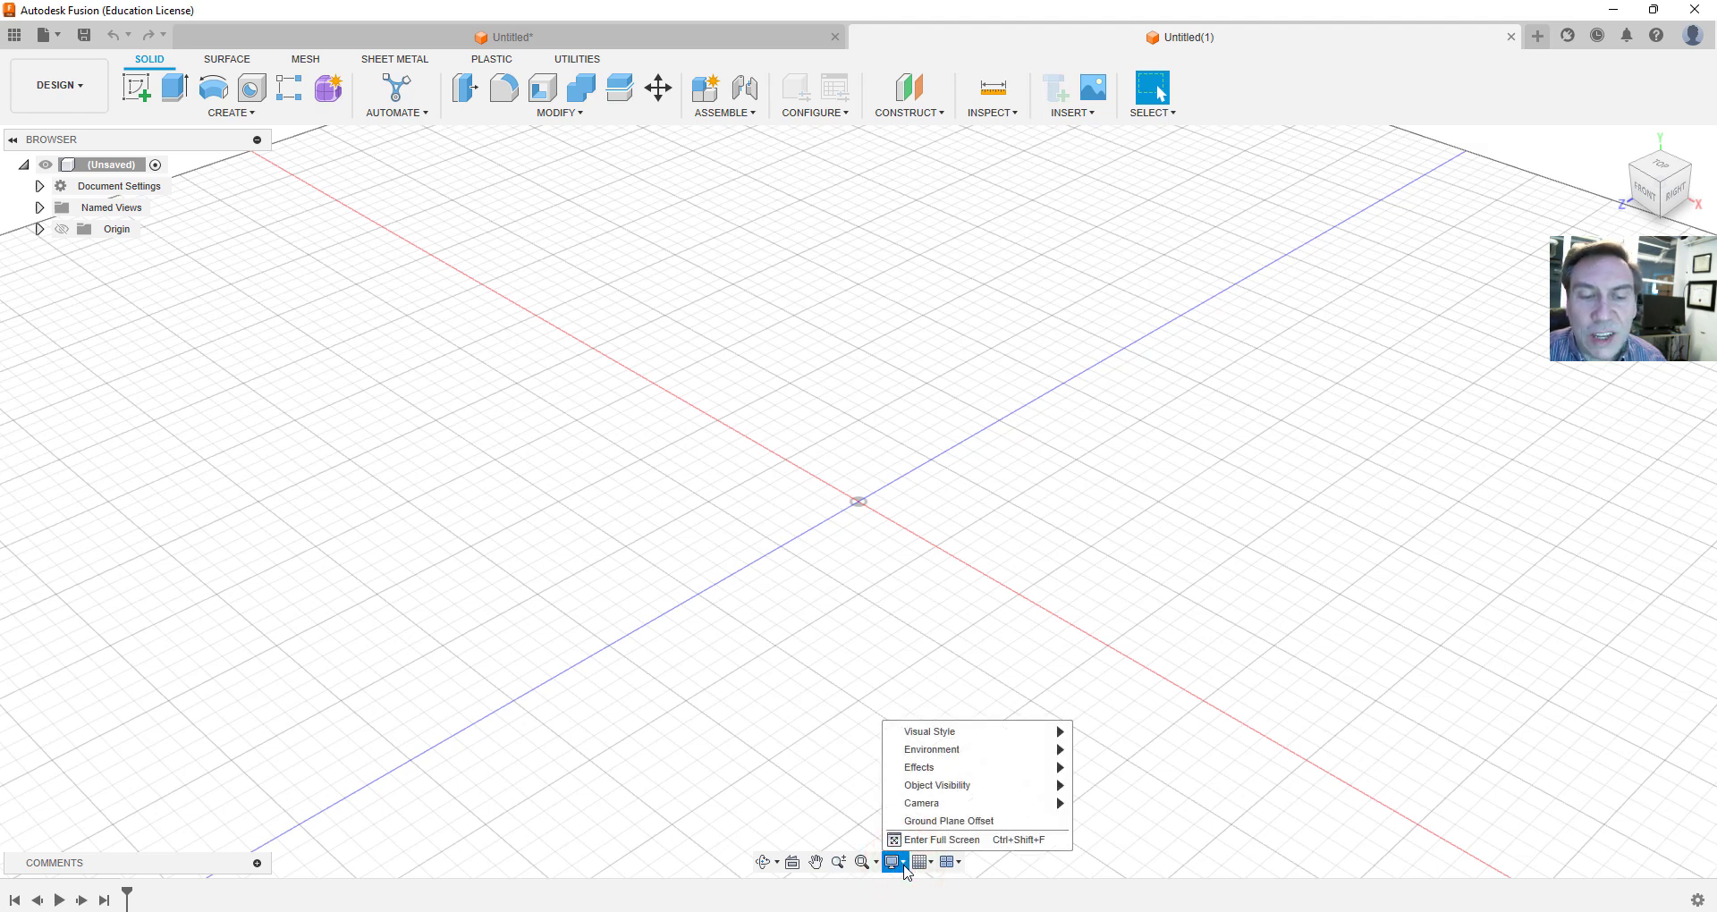
{"action": "mouse_move", "coordinate": [982, 793]}
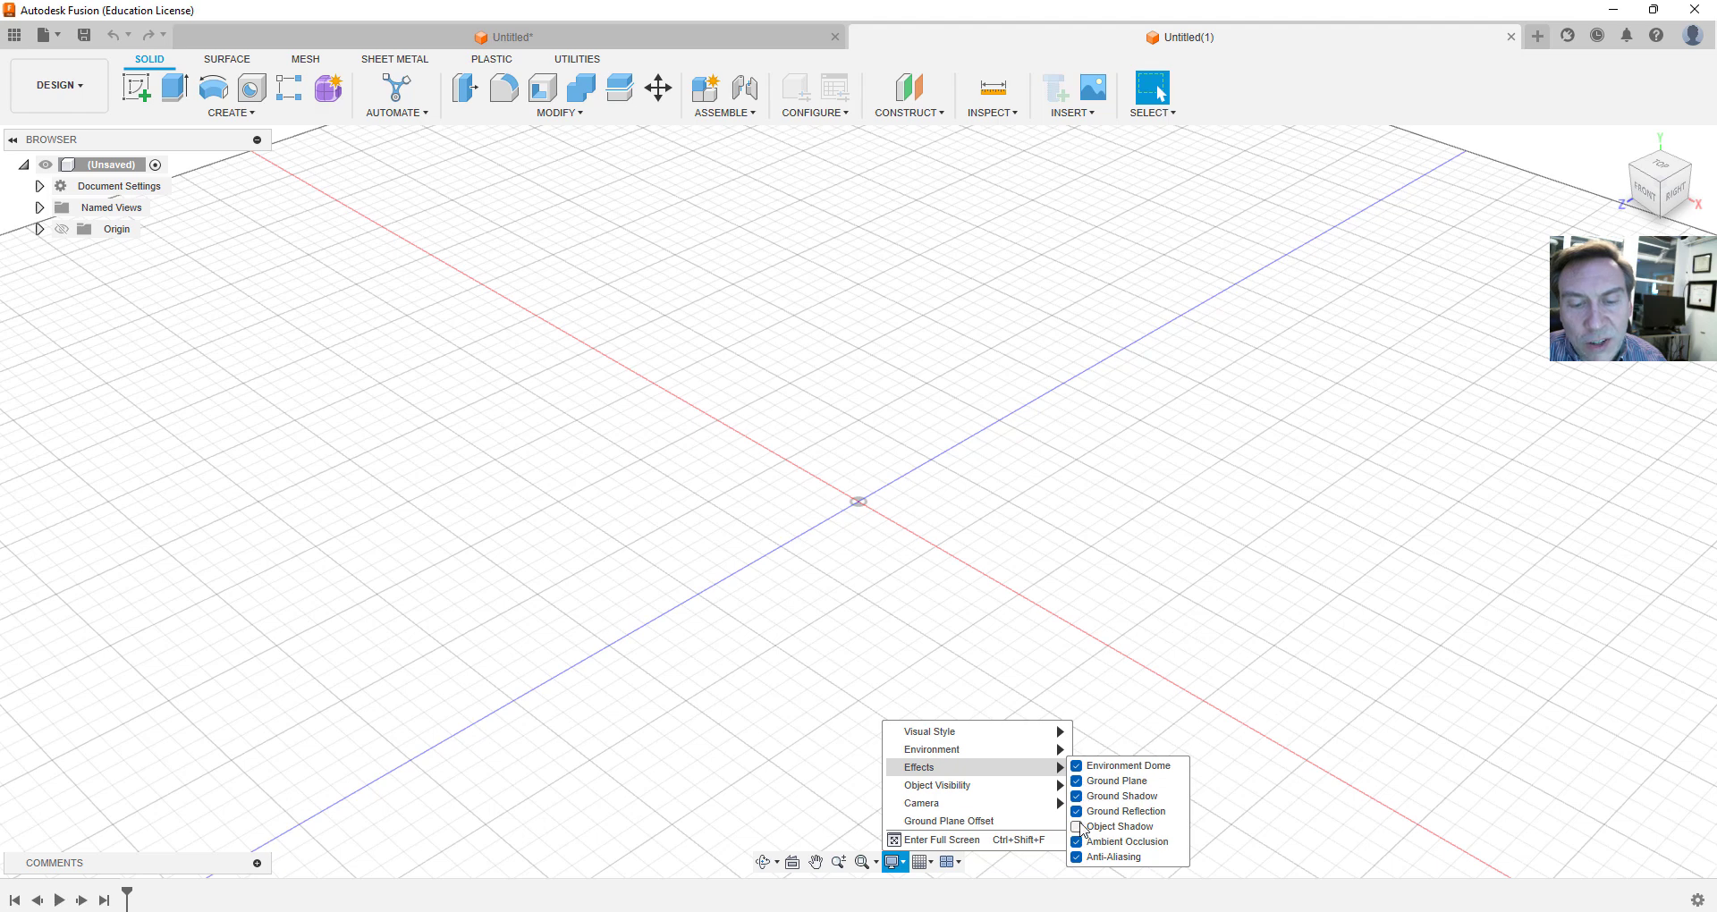
{"action": "mouse_move", "coordinate": [1059, 753]}
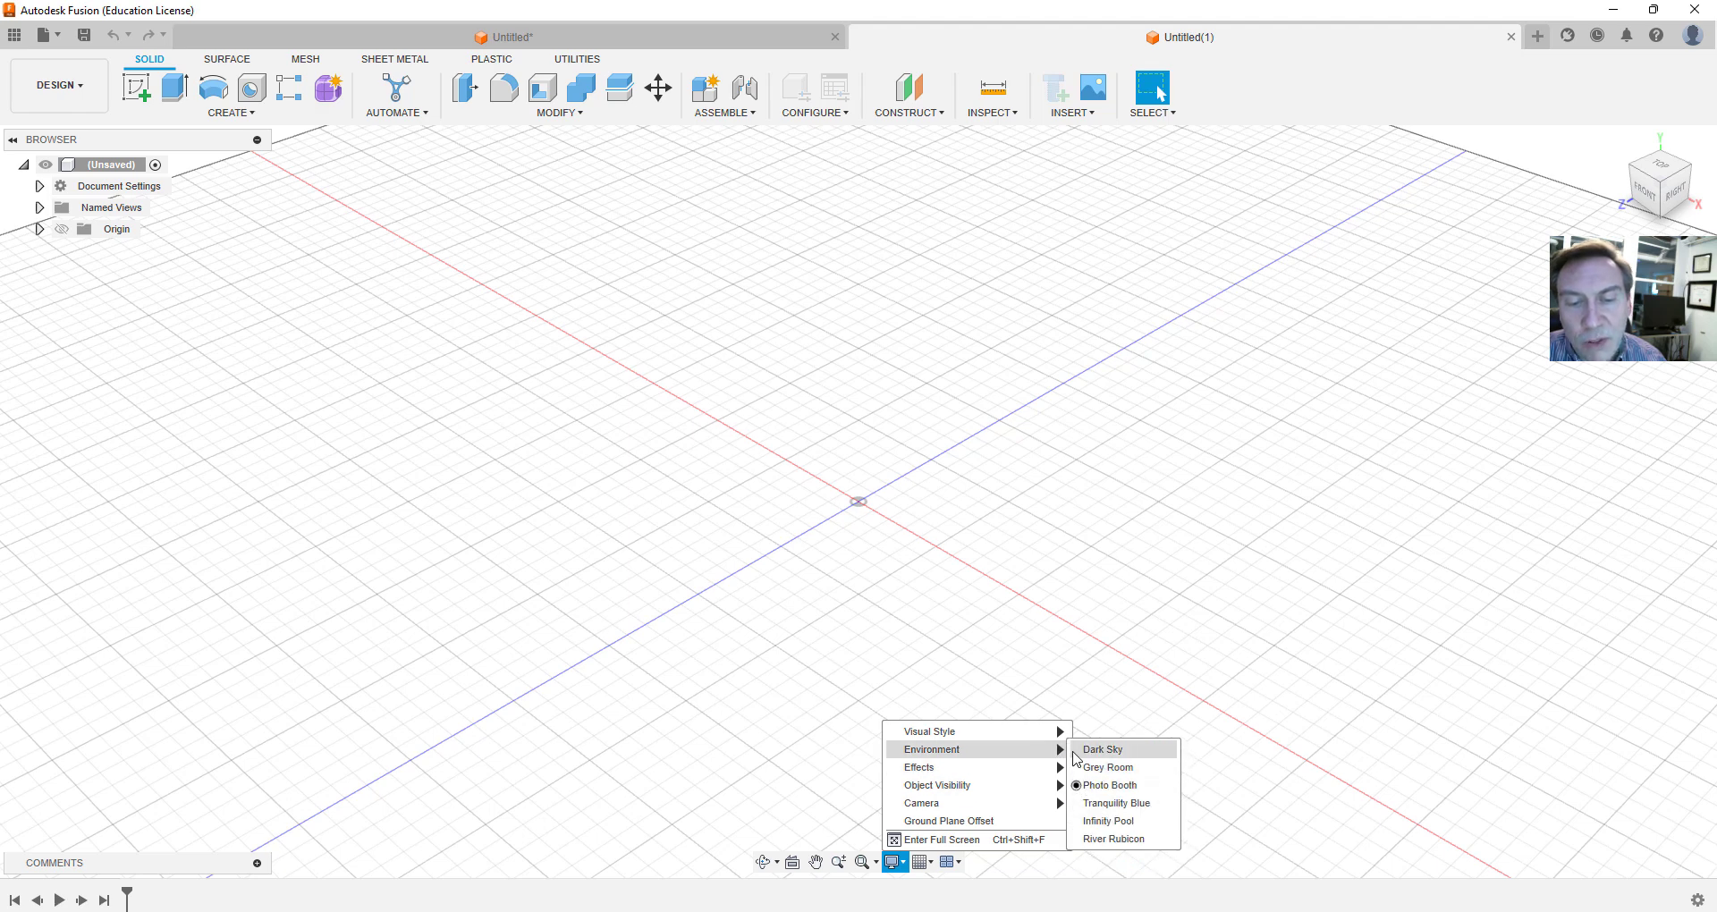
{"action": "left_click", "coordinate": [1075, 755]}
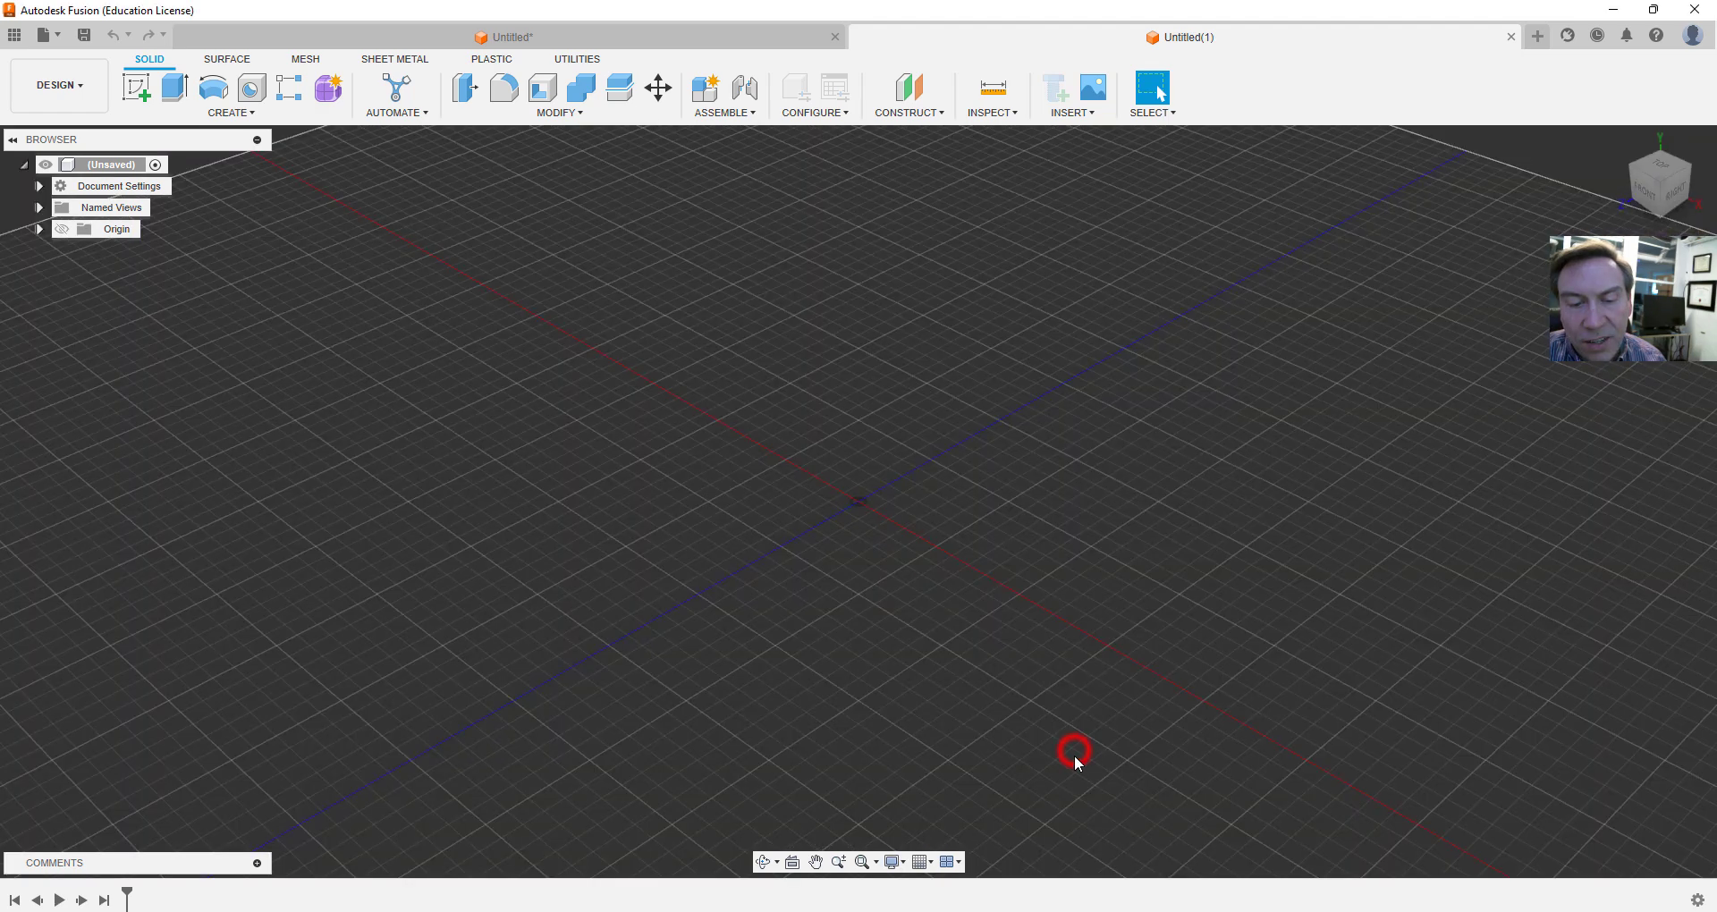
{"action": "left_click", "coordinate": [895, 863]}
{"action": "mouse_move", "coordinate": [1060, 752]}
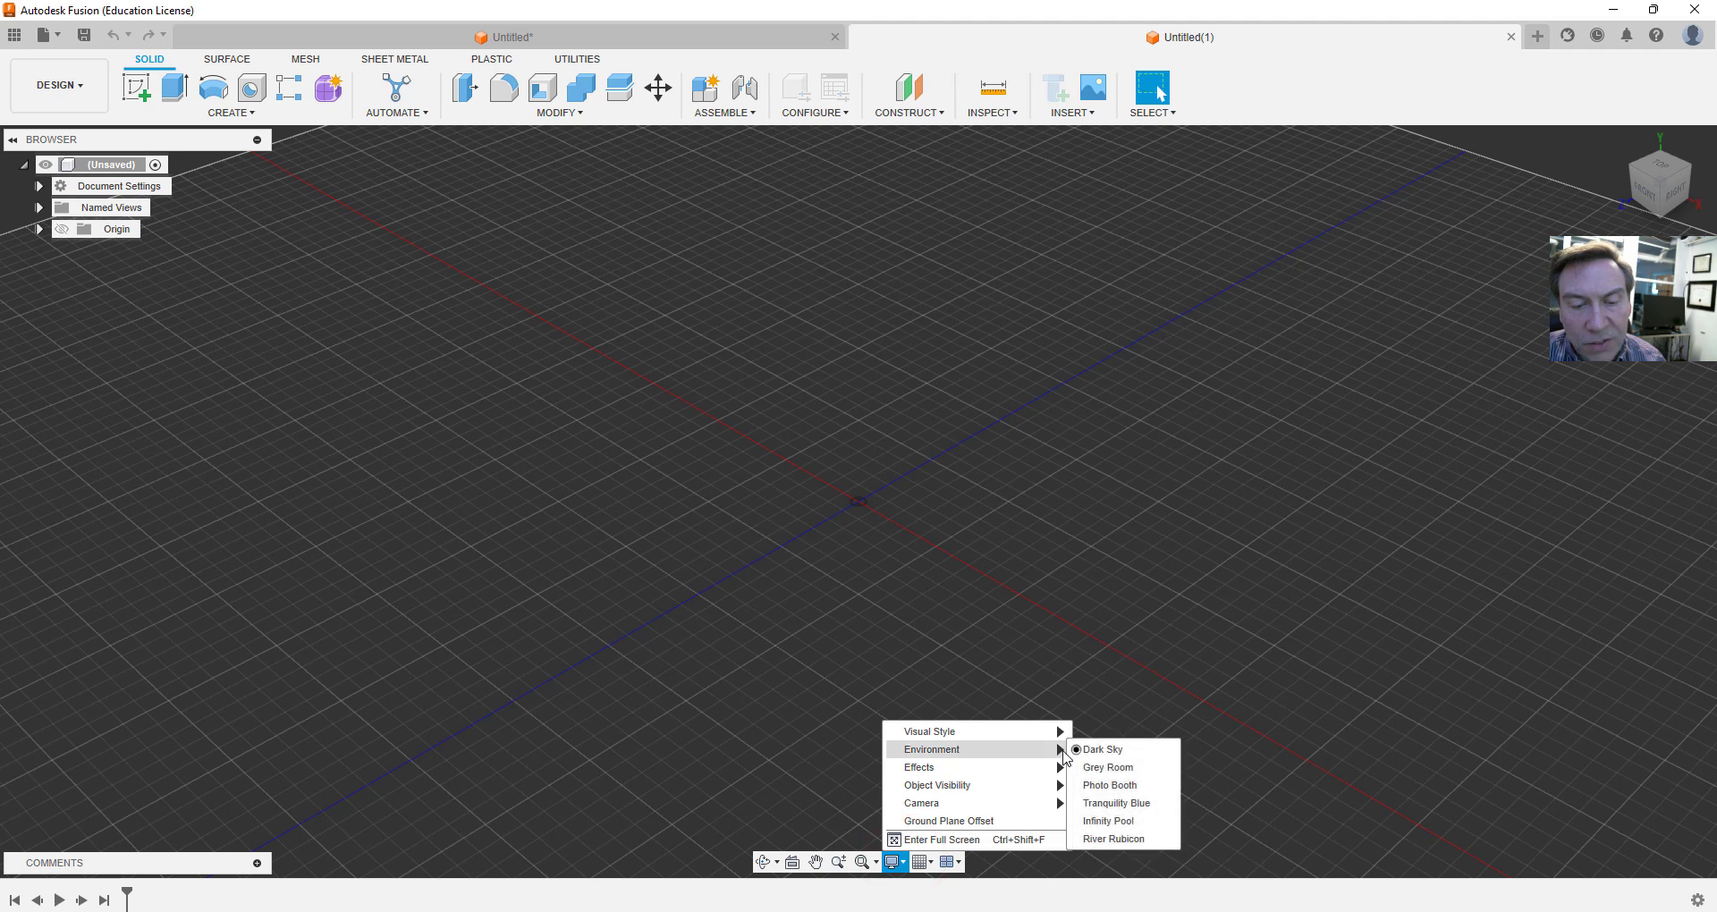
{"action": "left_click", "coordinate": [1081, 785]}
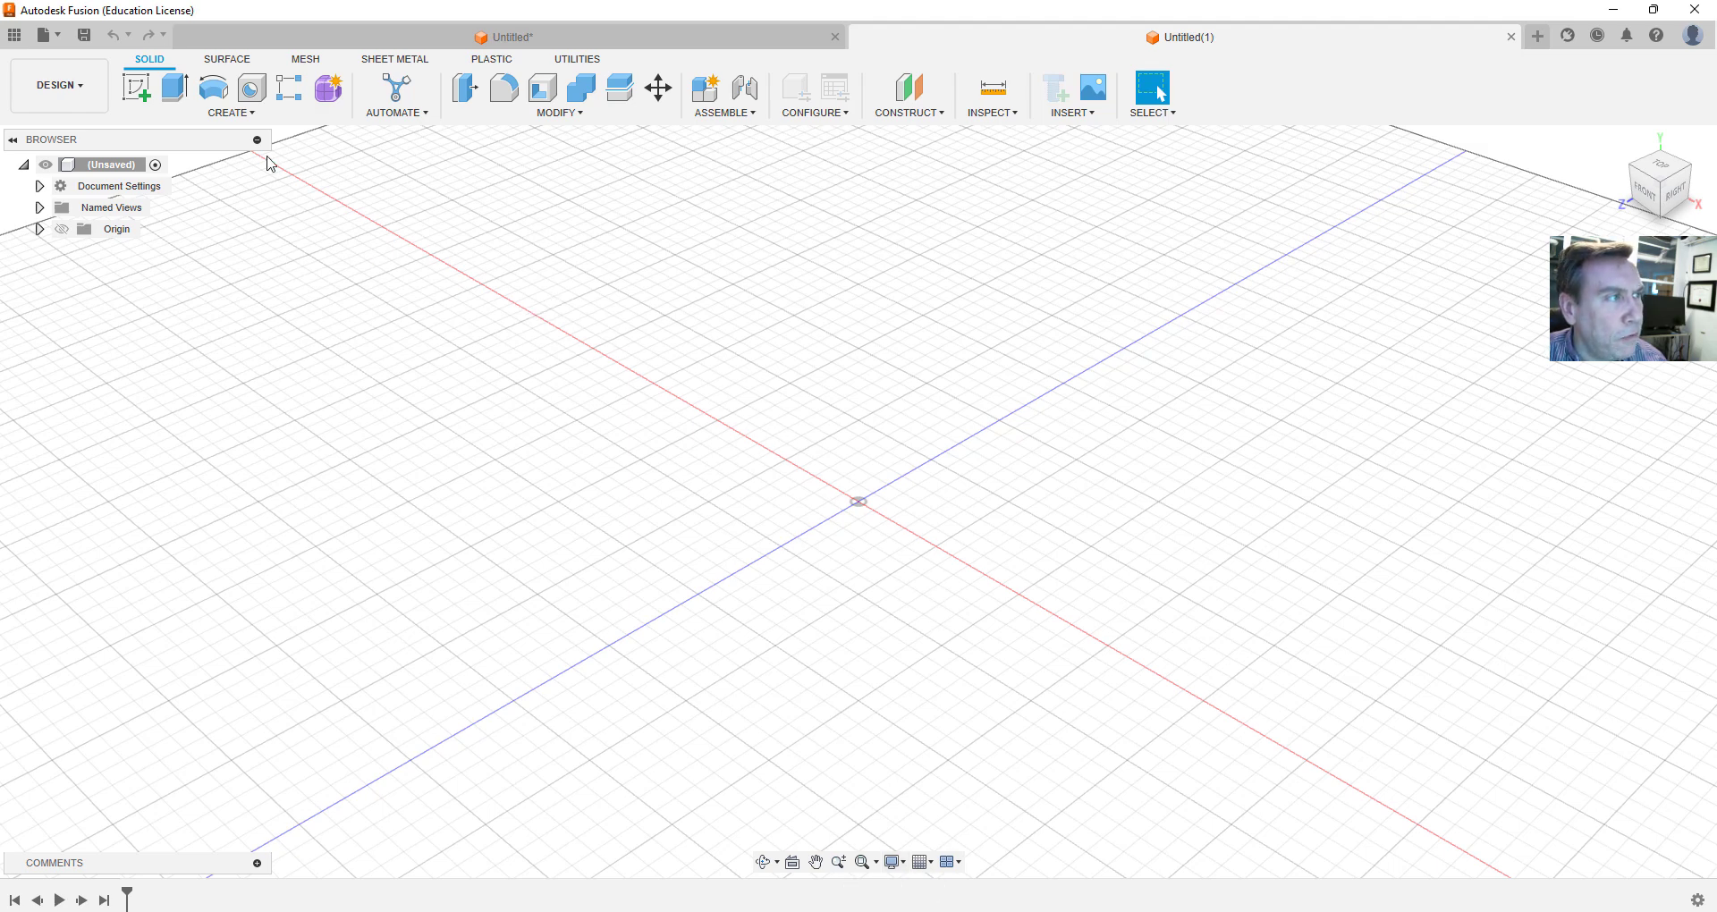
Create a sketch on the front (XY) plane and draw a two-point rectangle from the origin, 5 in high and 3 in wide
{"action": "left_click", "coordinate": [139, 90]}
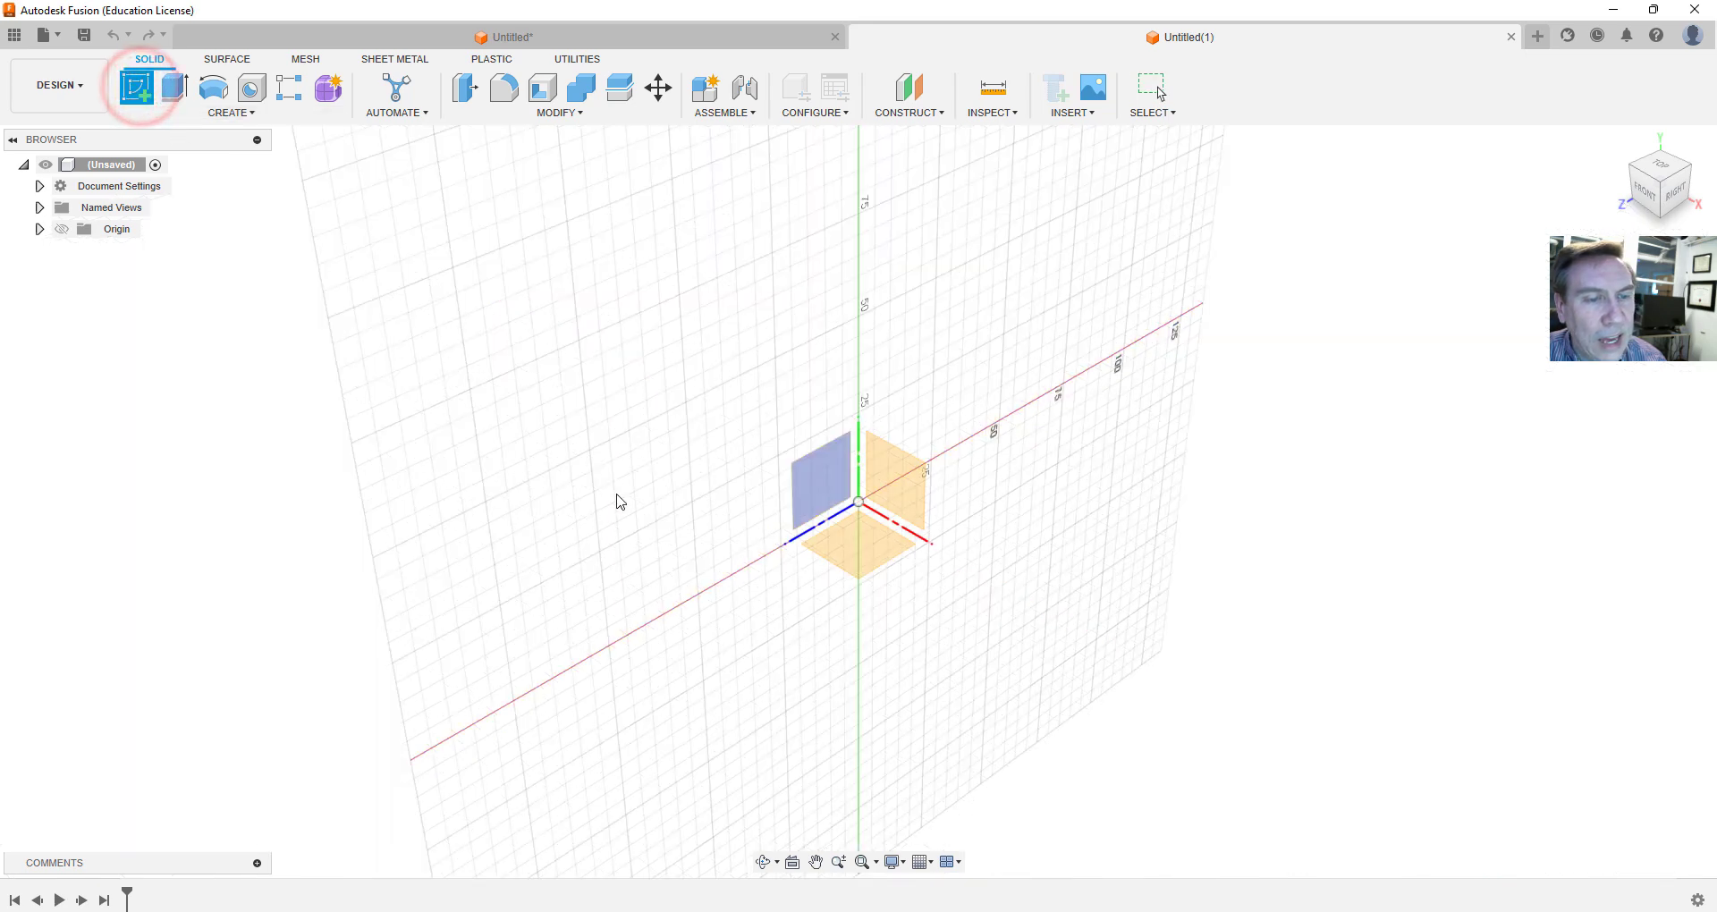
{"action": "left_click", "coordinate": [899, 490]}
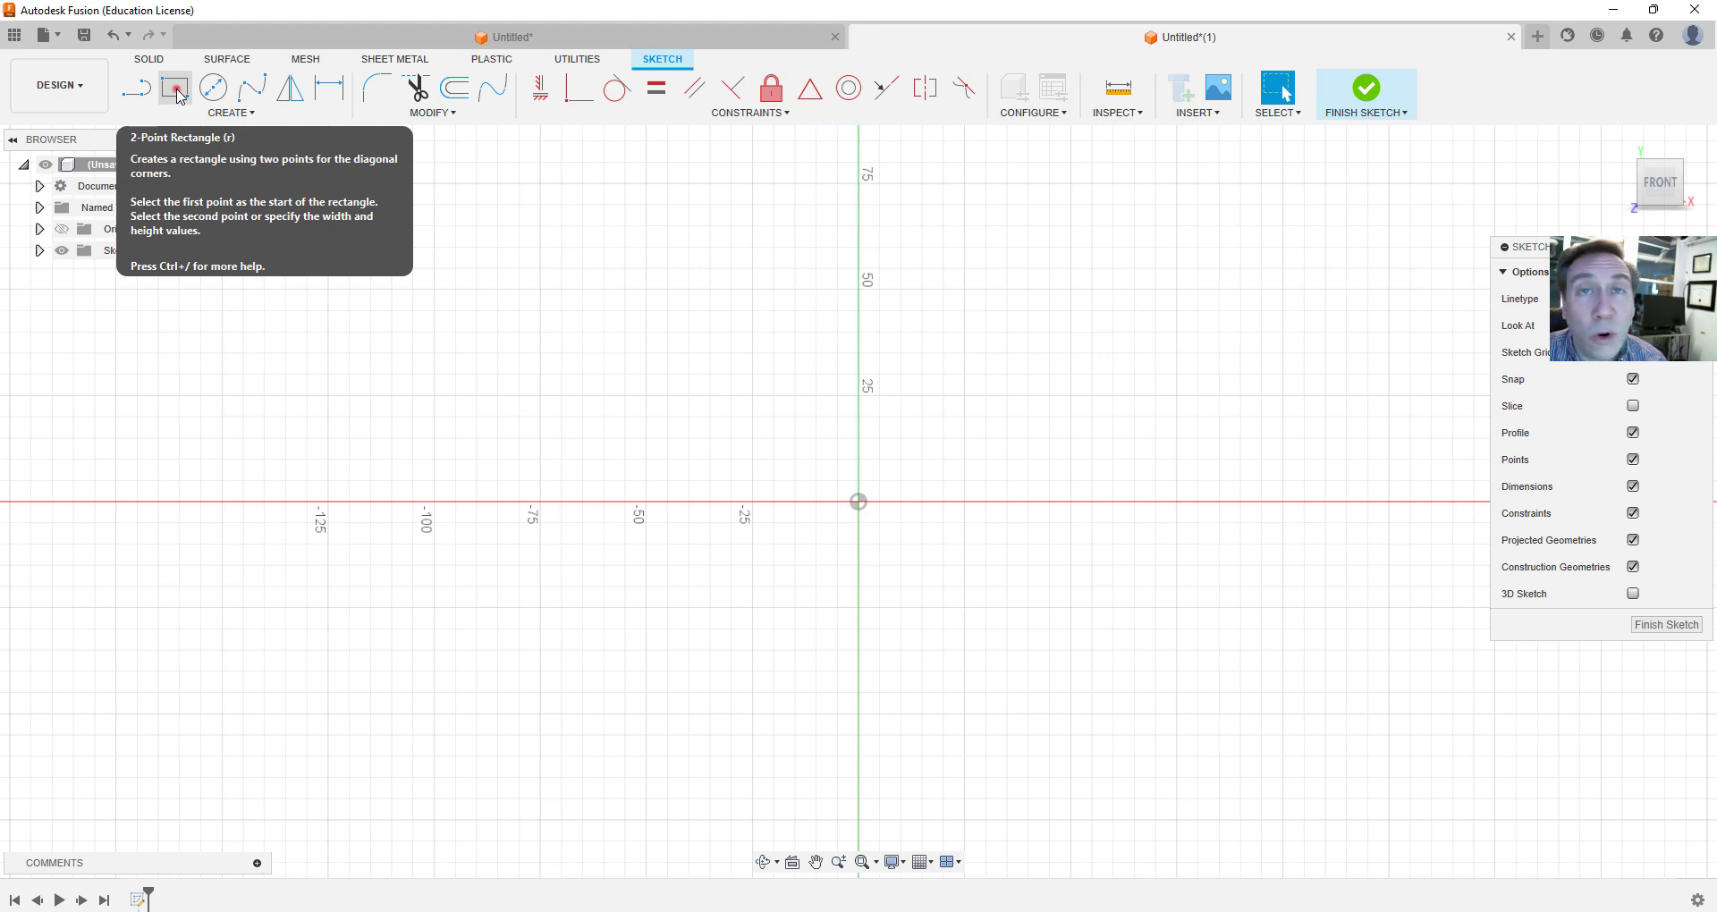
{"action": "left_click", "coordinate": [183, 96]}
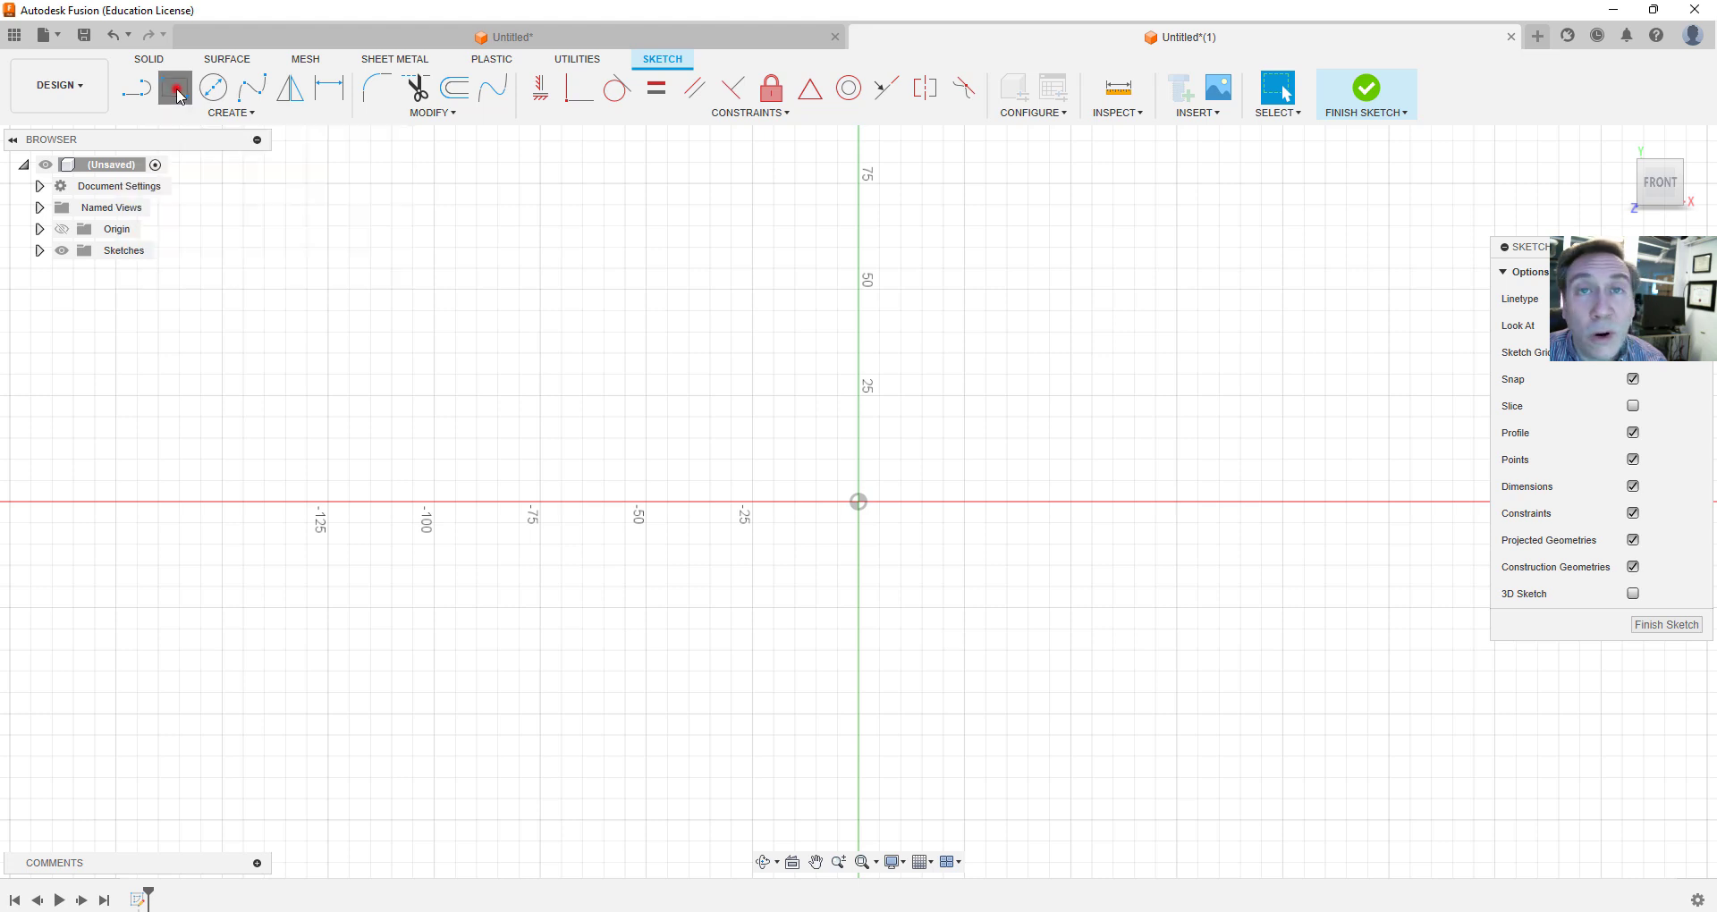
{"action": "left_click", "coordinate": [861, 504]}
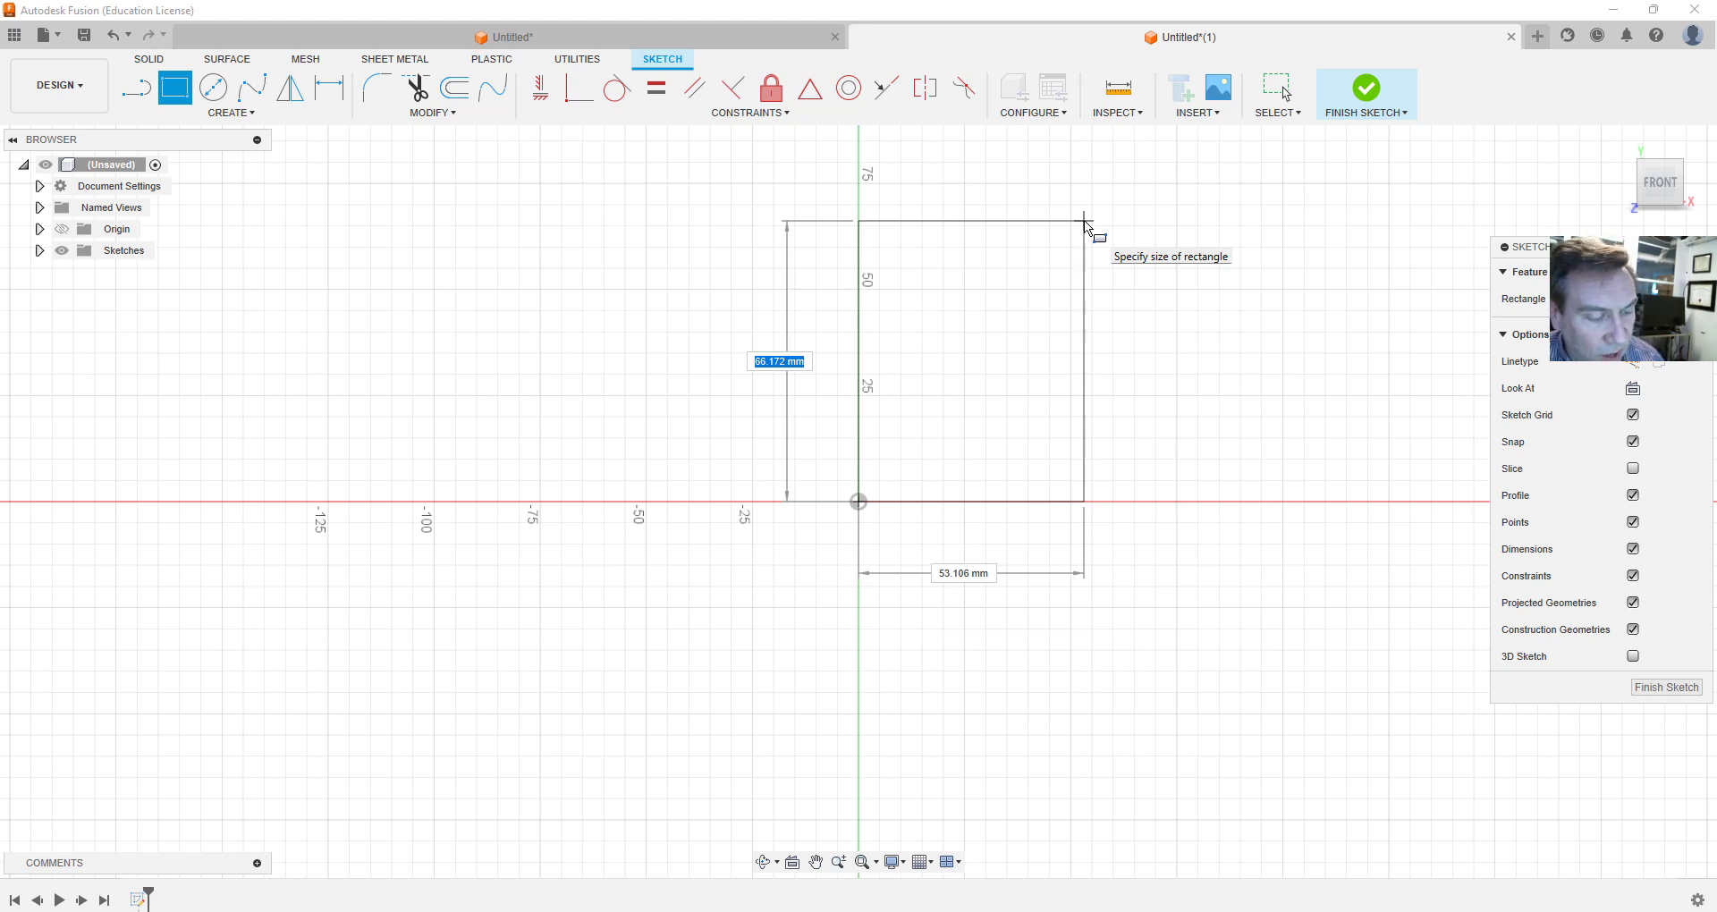
{"action": "type", "text": "5in"}
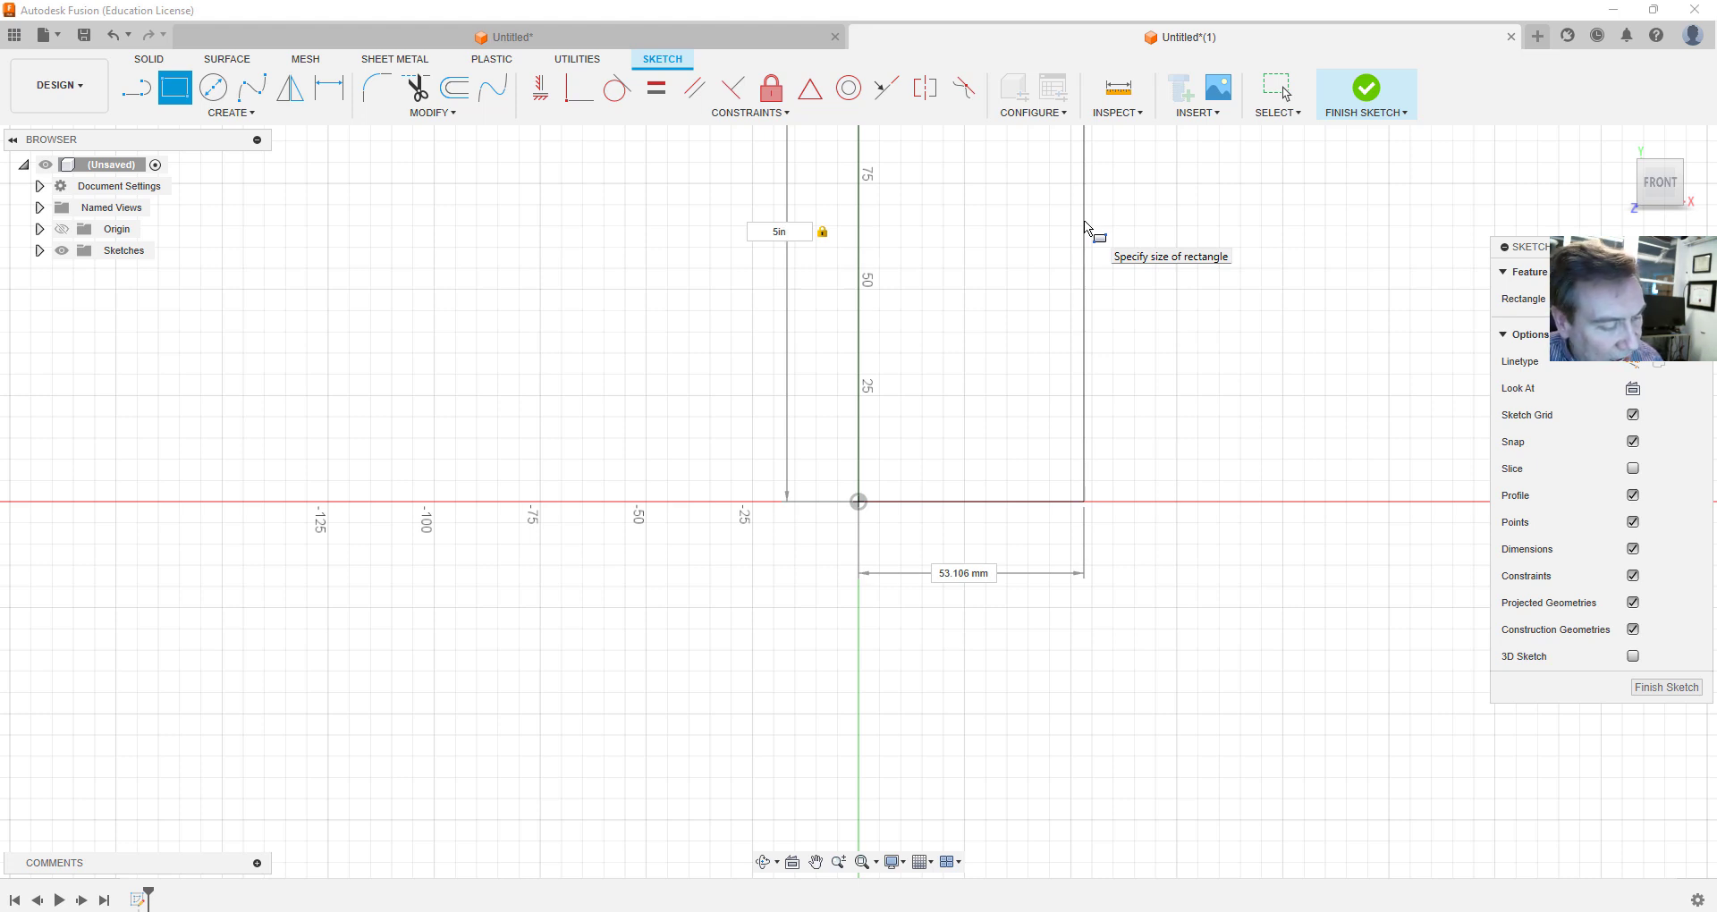
{"action": "key", "text": "Tab"}
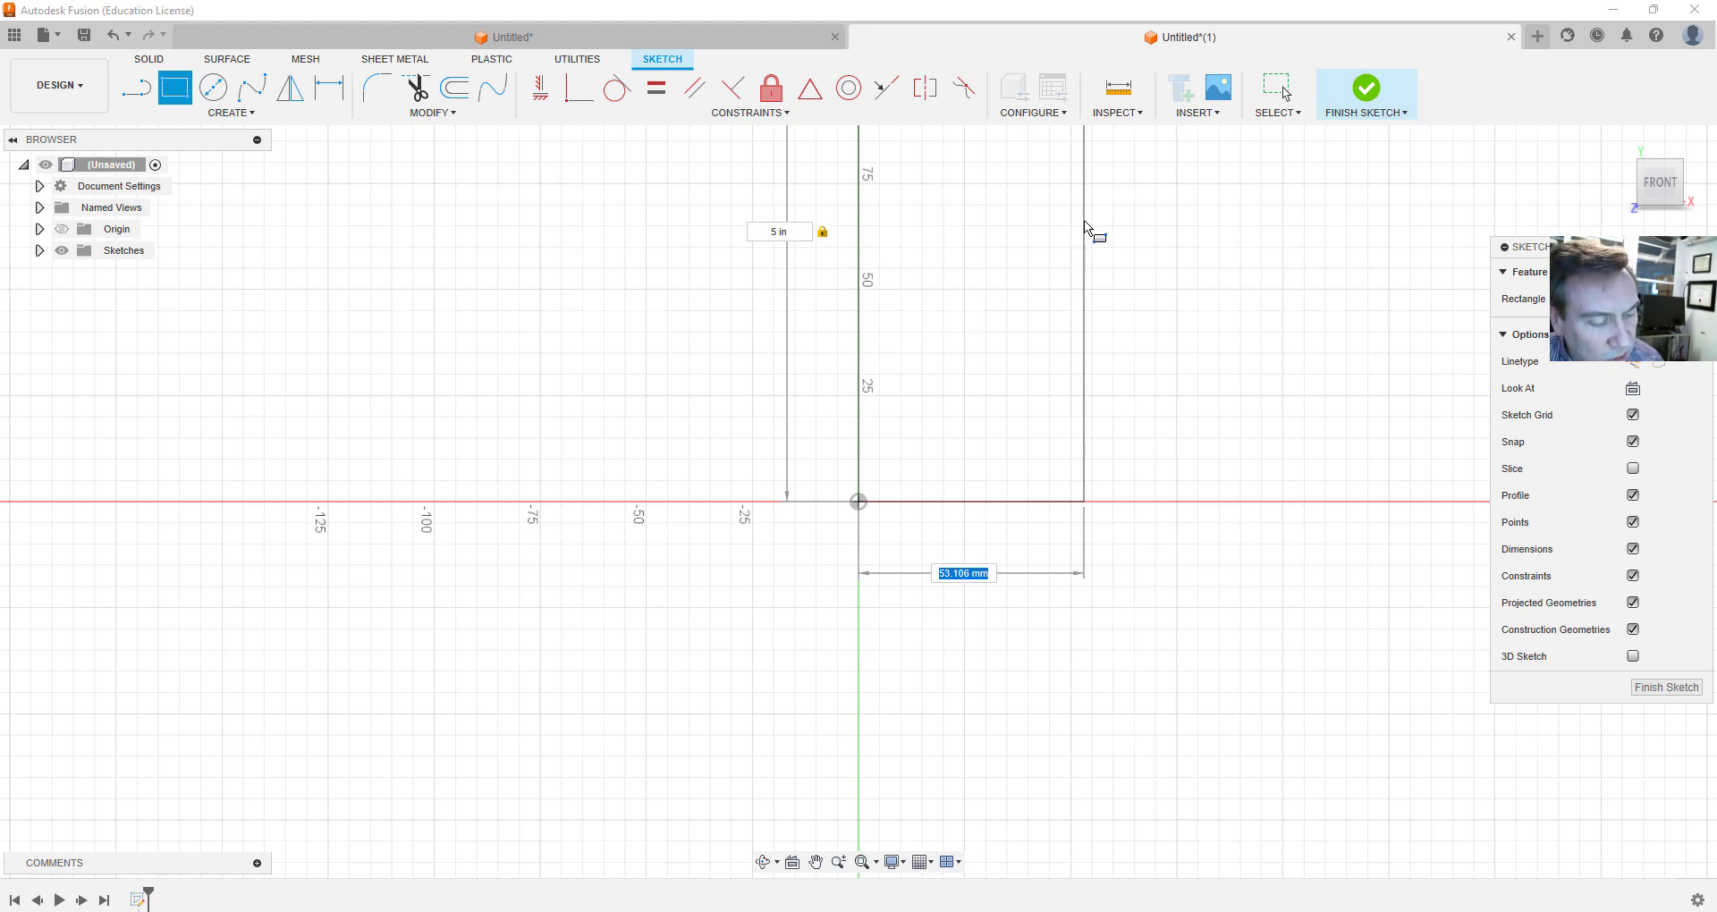
{"action": "type", "text": "3"}
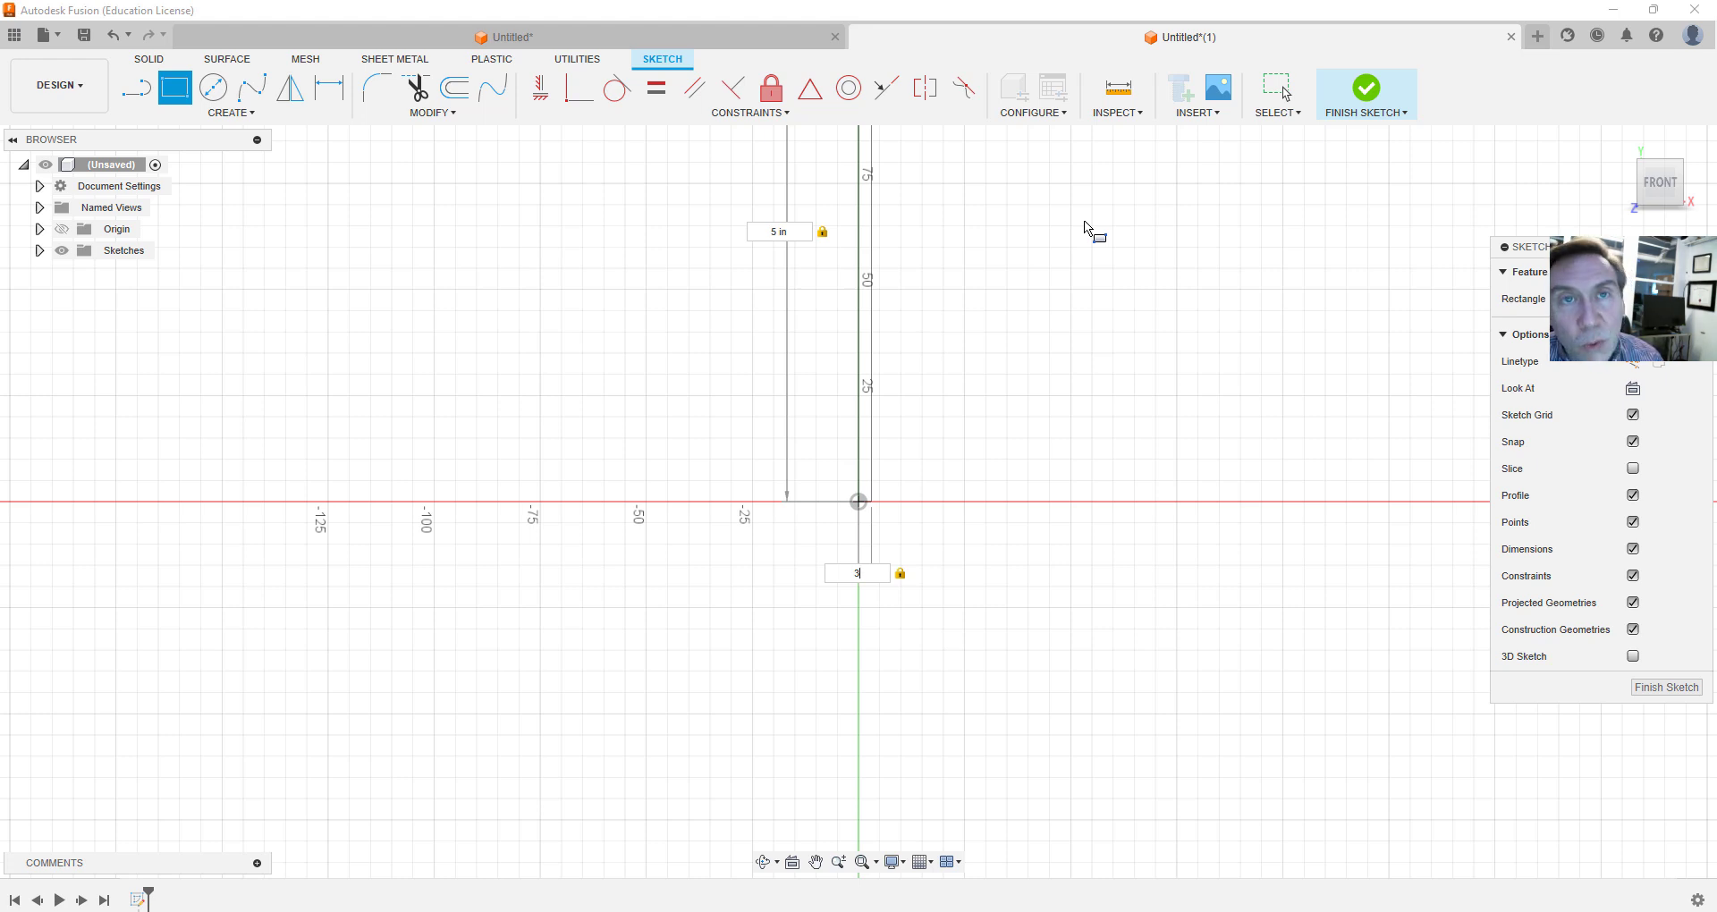
{"action": "type", "text": "\""}
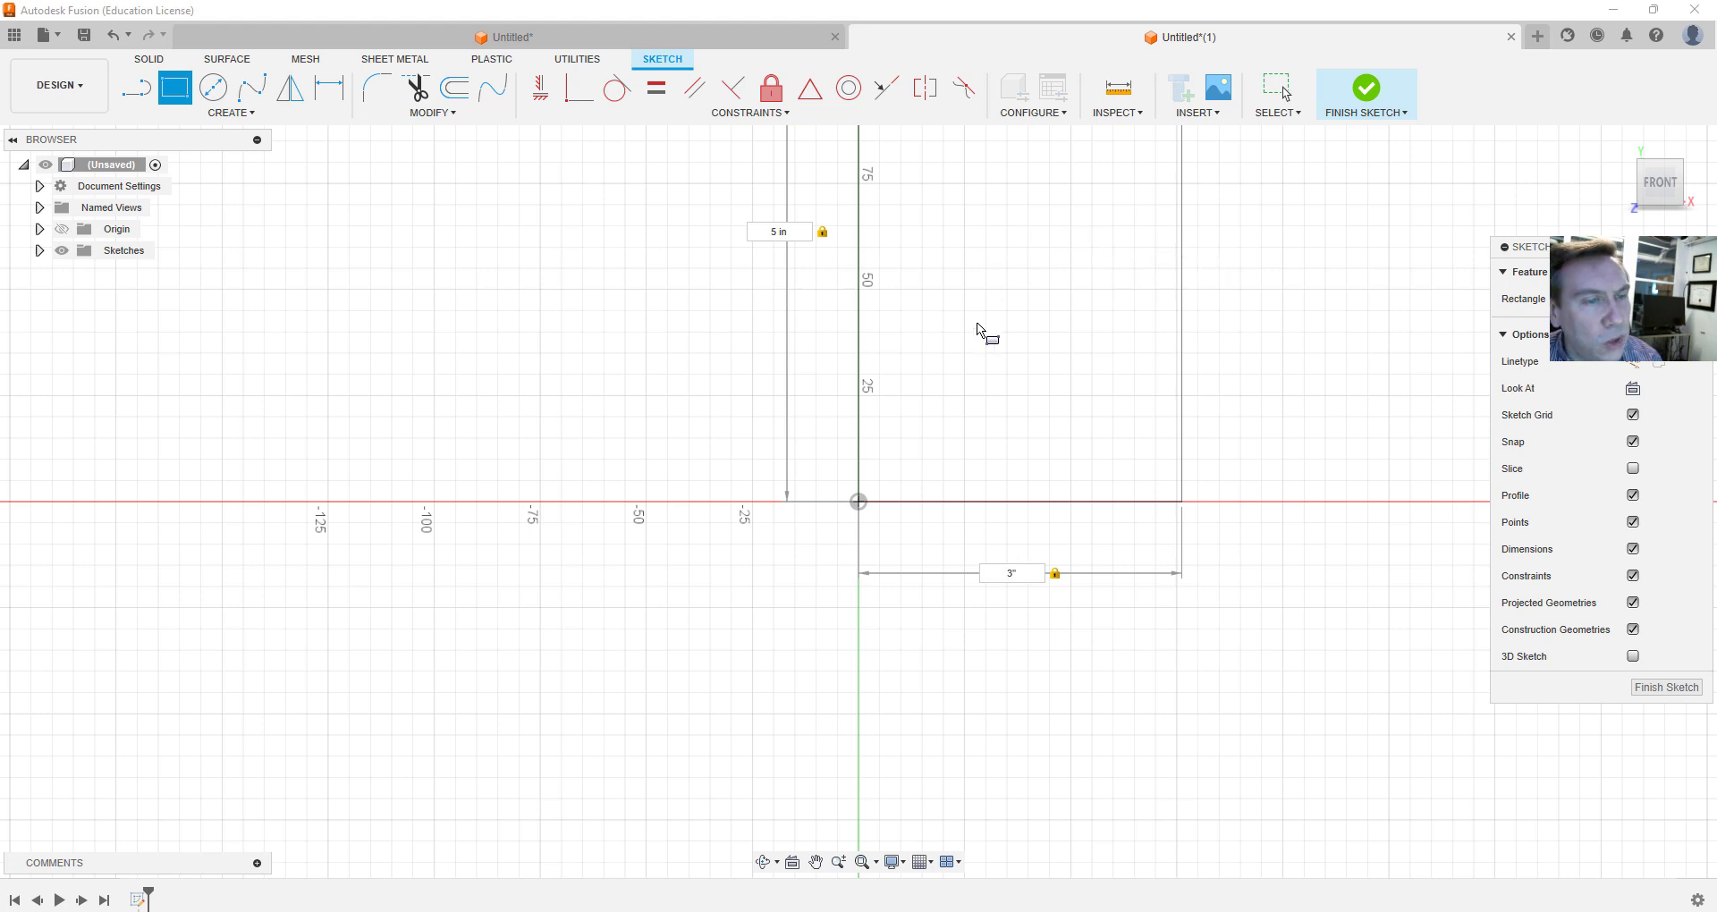
{"action": "left_click", "coordinate": [1182, 341]}
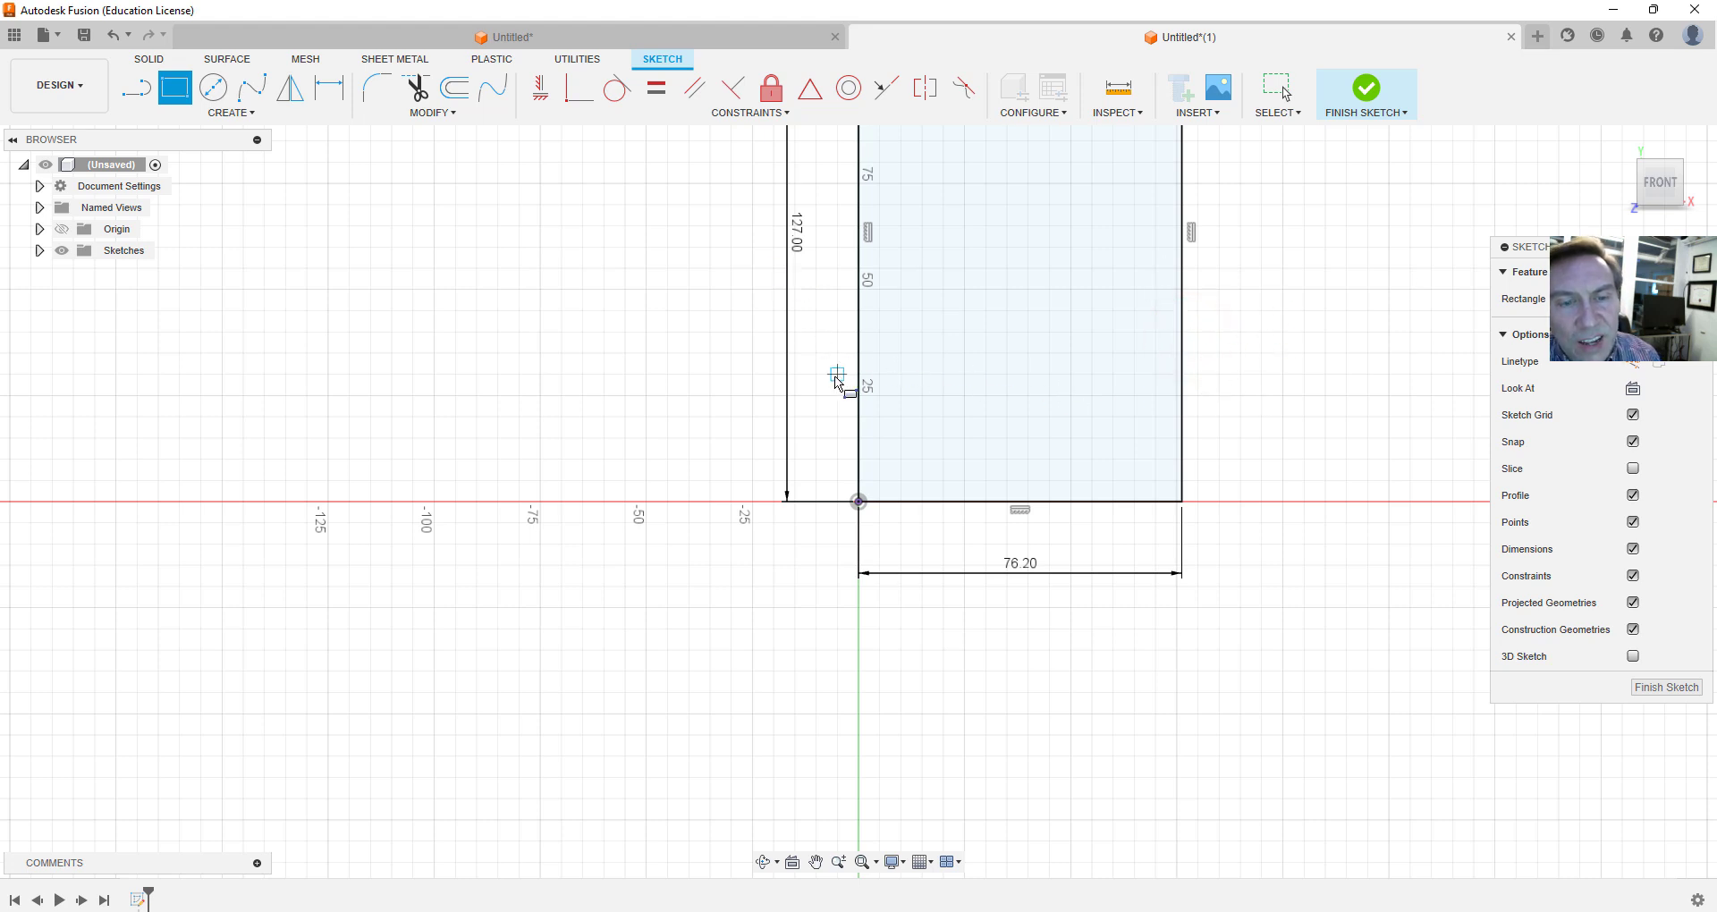
{"action": "scroll", "coordinate": [739, 599], "scroll_direction": "down", "scroll_amount": 2}
{"action": "scroll", "coordinate": [959, 367], "scroll_direction": "down", "scroll_amount": 2}
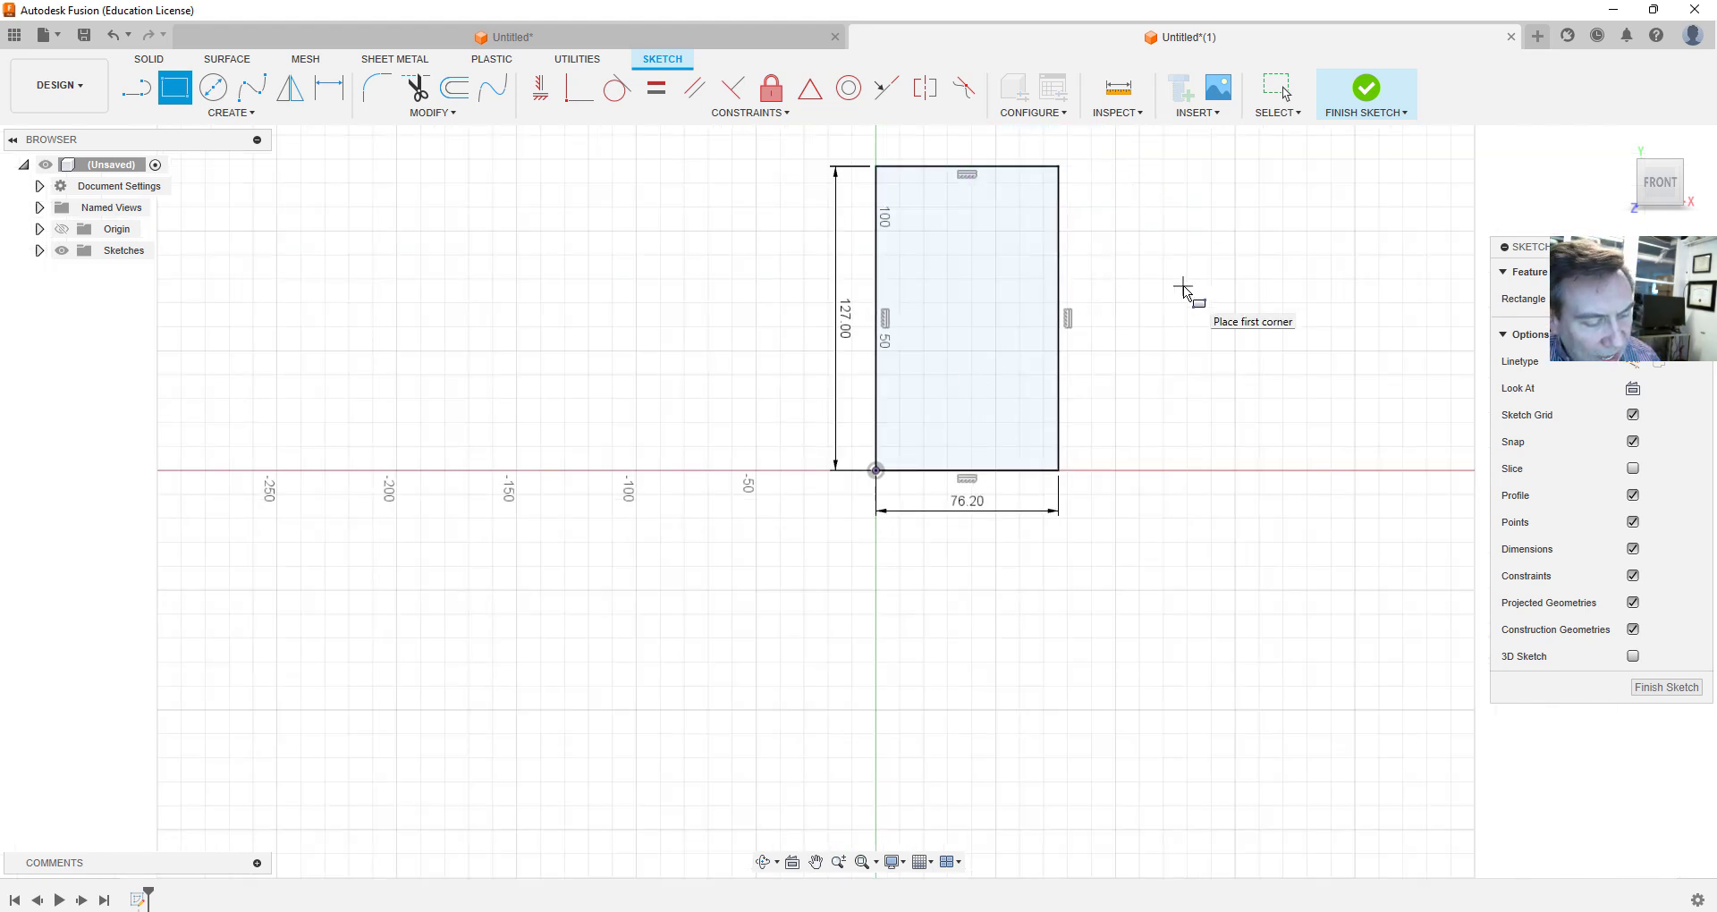
{"action": "scroll", "coordinate": [1346, 394], "scroll_direction": "up", "scroll_amount": 4}
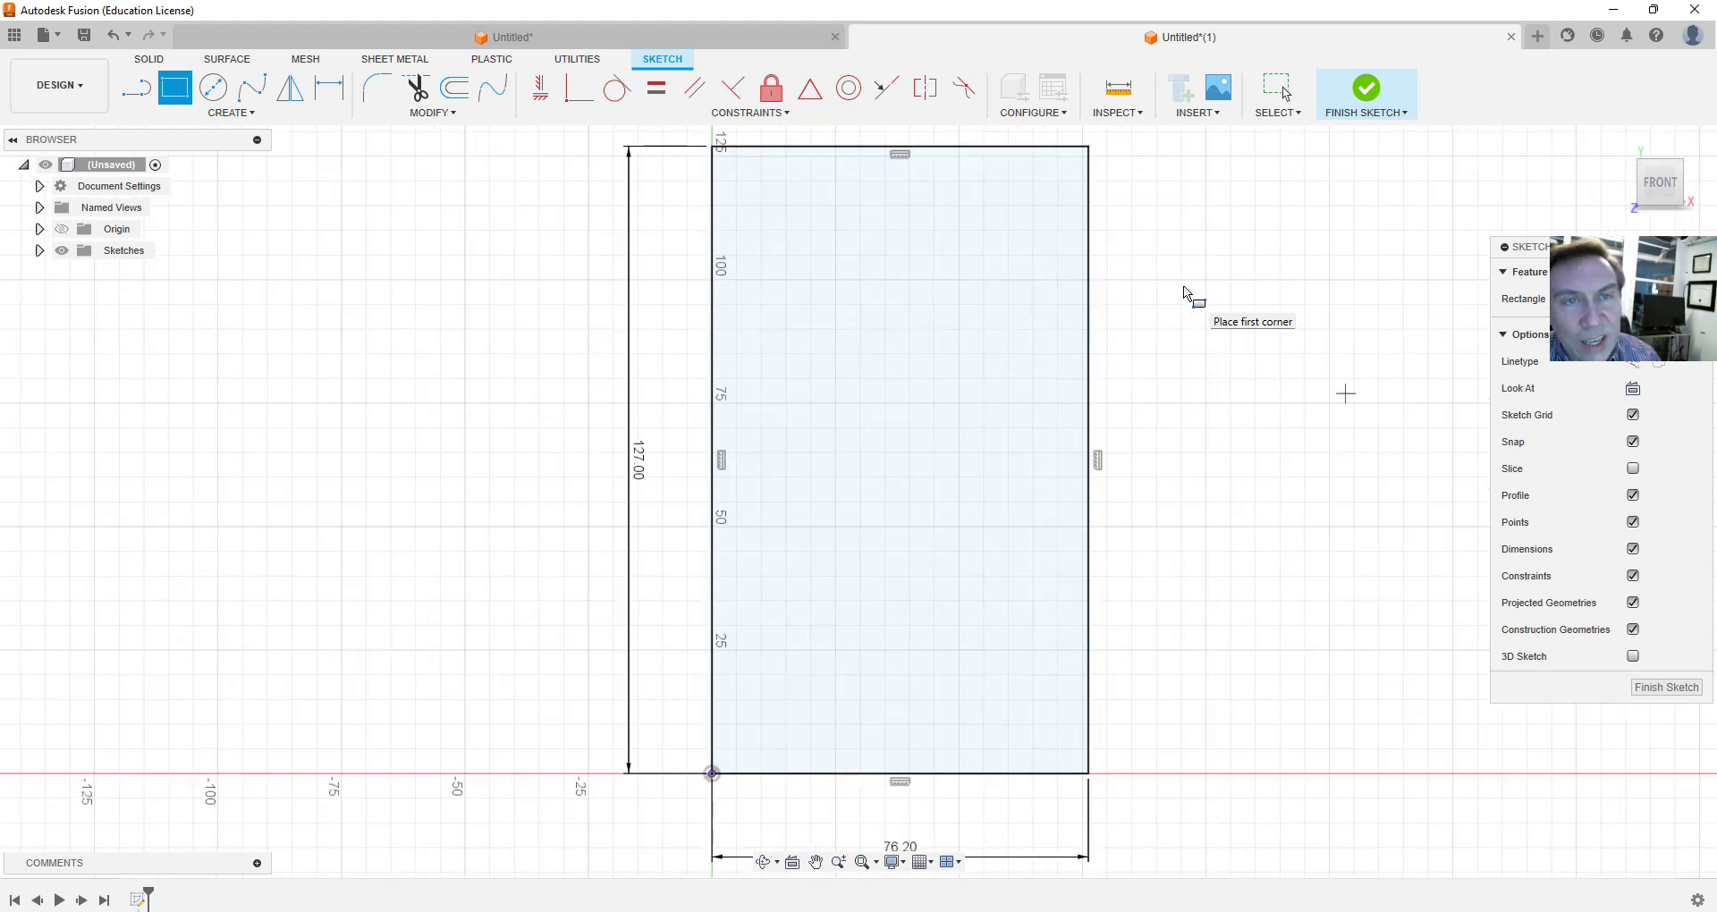
Change the document's active units to inches
{"action": "left_click", "coordinate": [39, 229]}
{"action": "left_click", "coordinate": [39, 207]}
{"action": "left_click", "coordinate": [39, 186]}
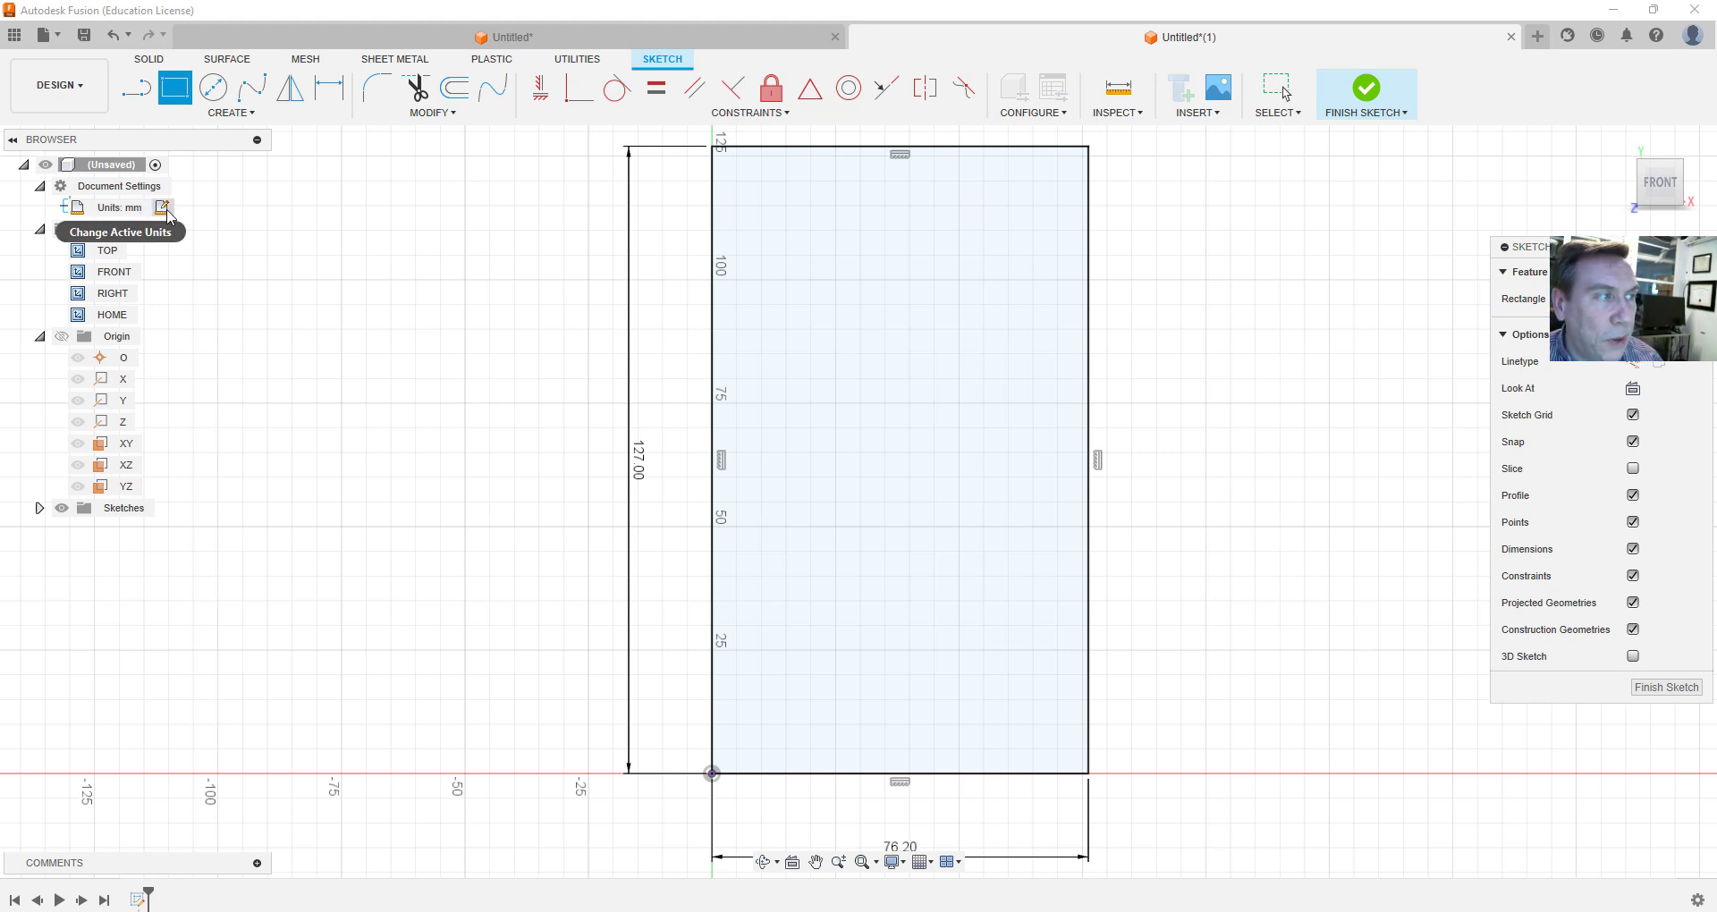
{"action": "left_click", "coordinate": [162, 208]}
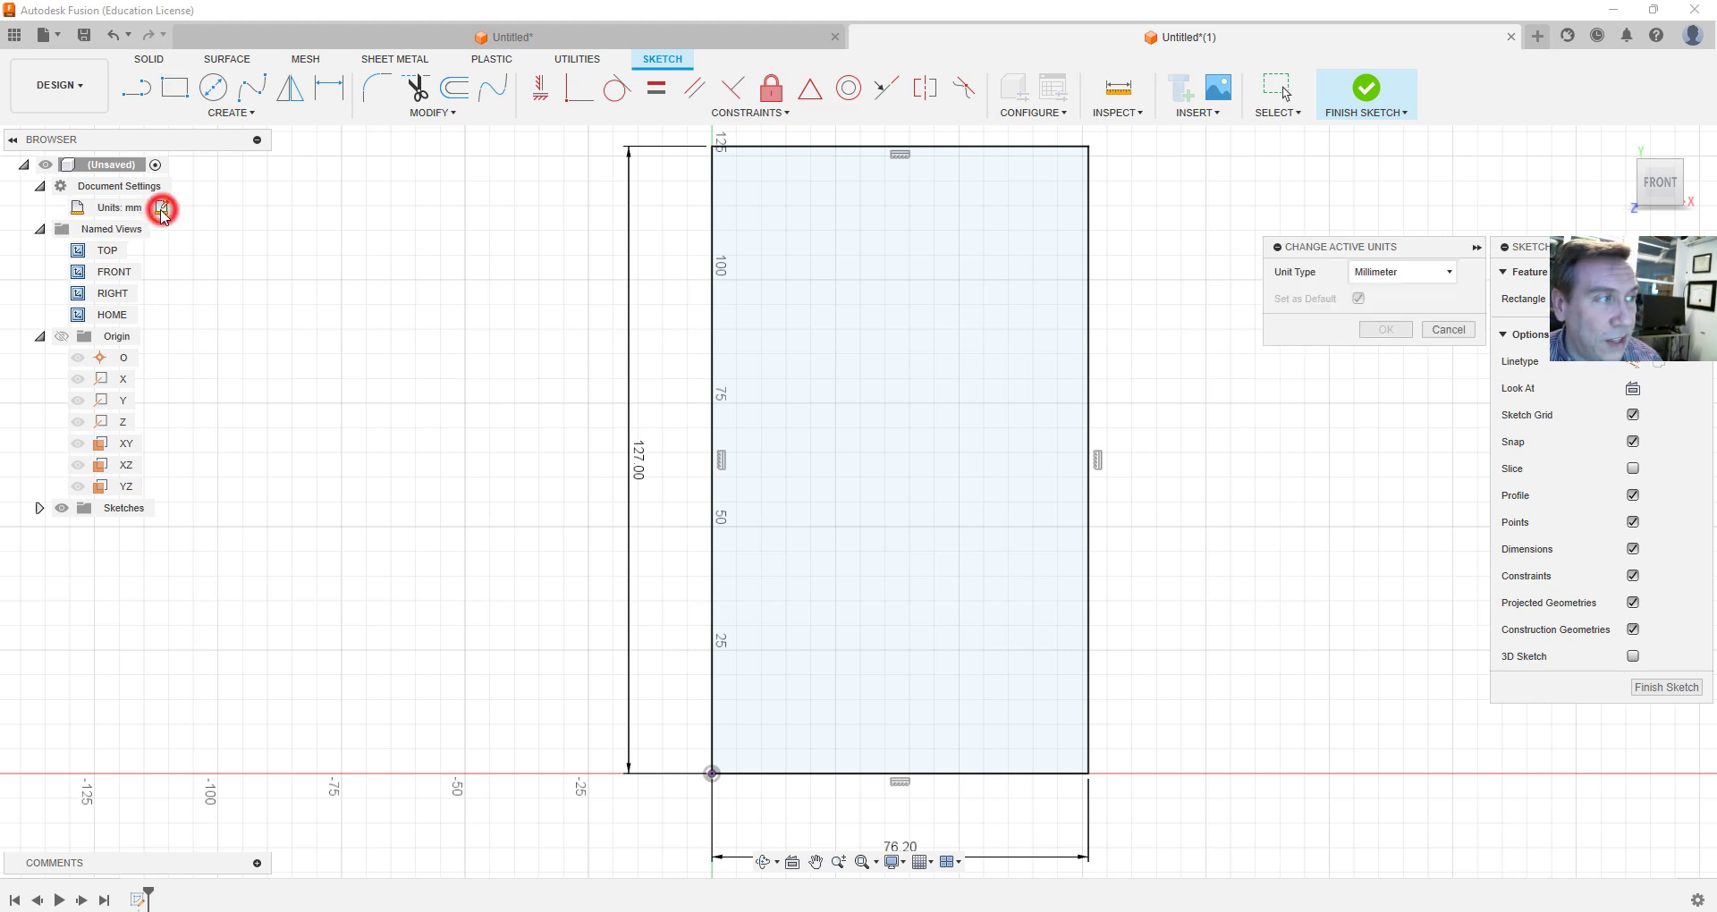
{"action": "left_click", "coordinate": [1443, 277]}
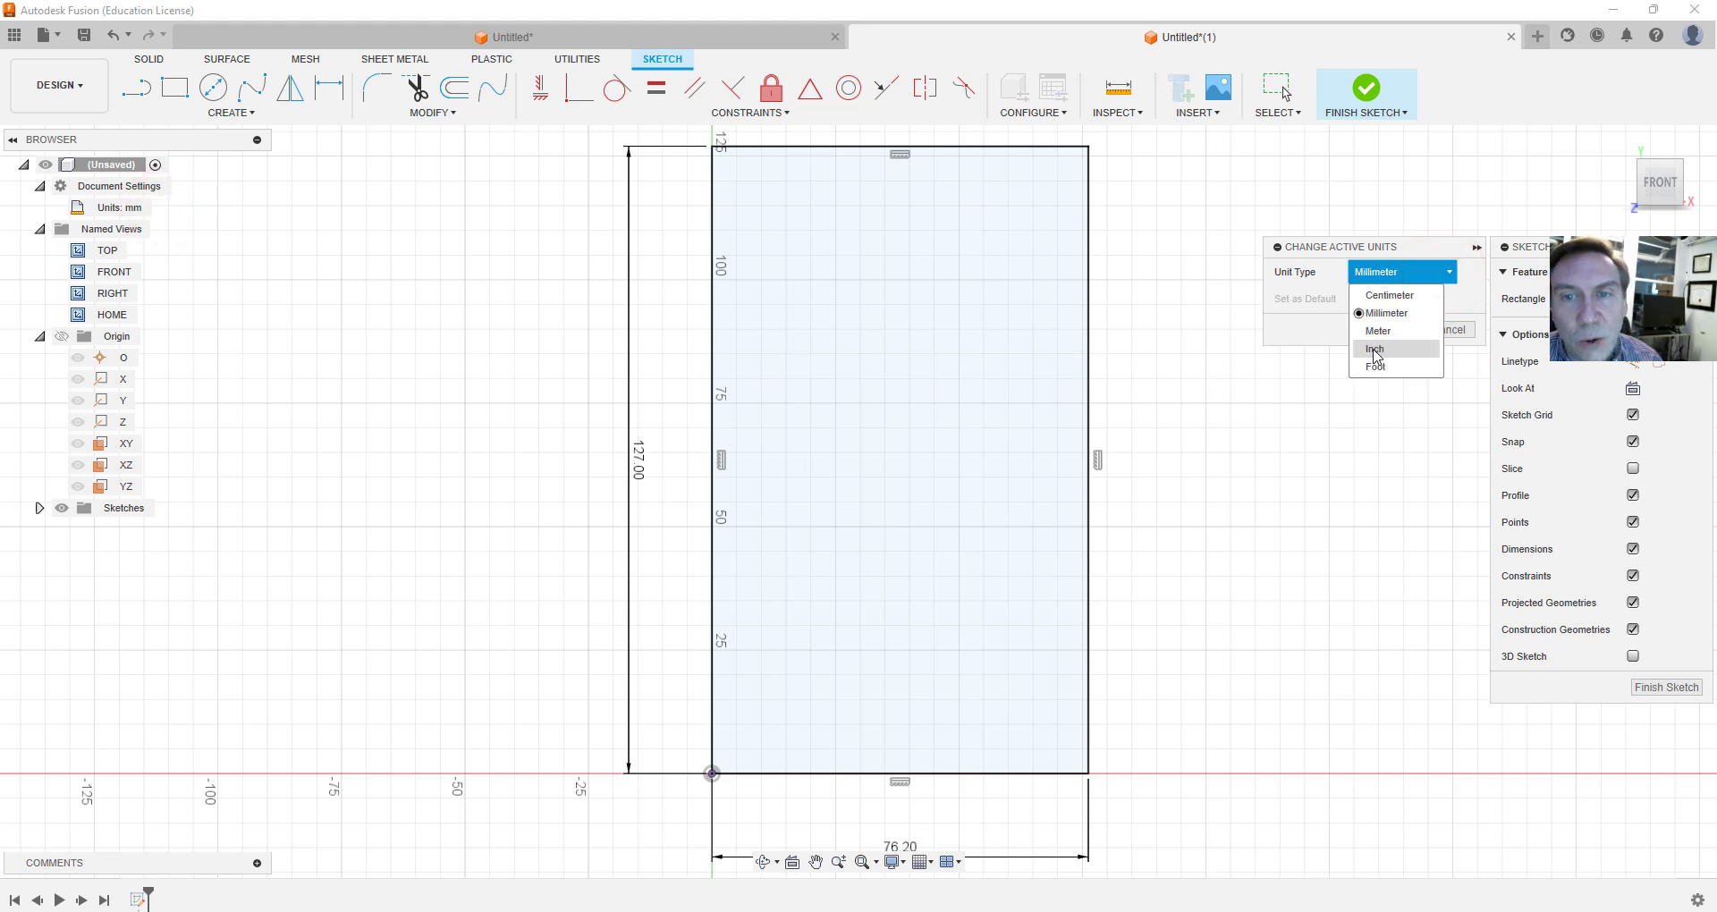
{"action": "left_click", "coordinate": [1374, 349]}
{"action": "left_click", "coordinate": [1386, 330]}
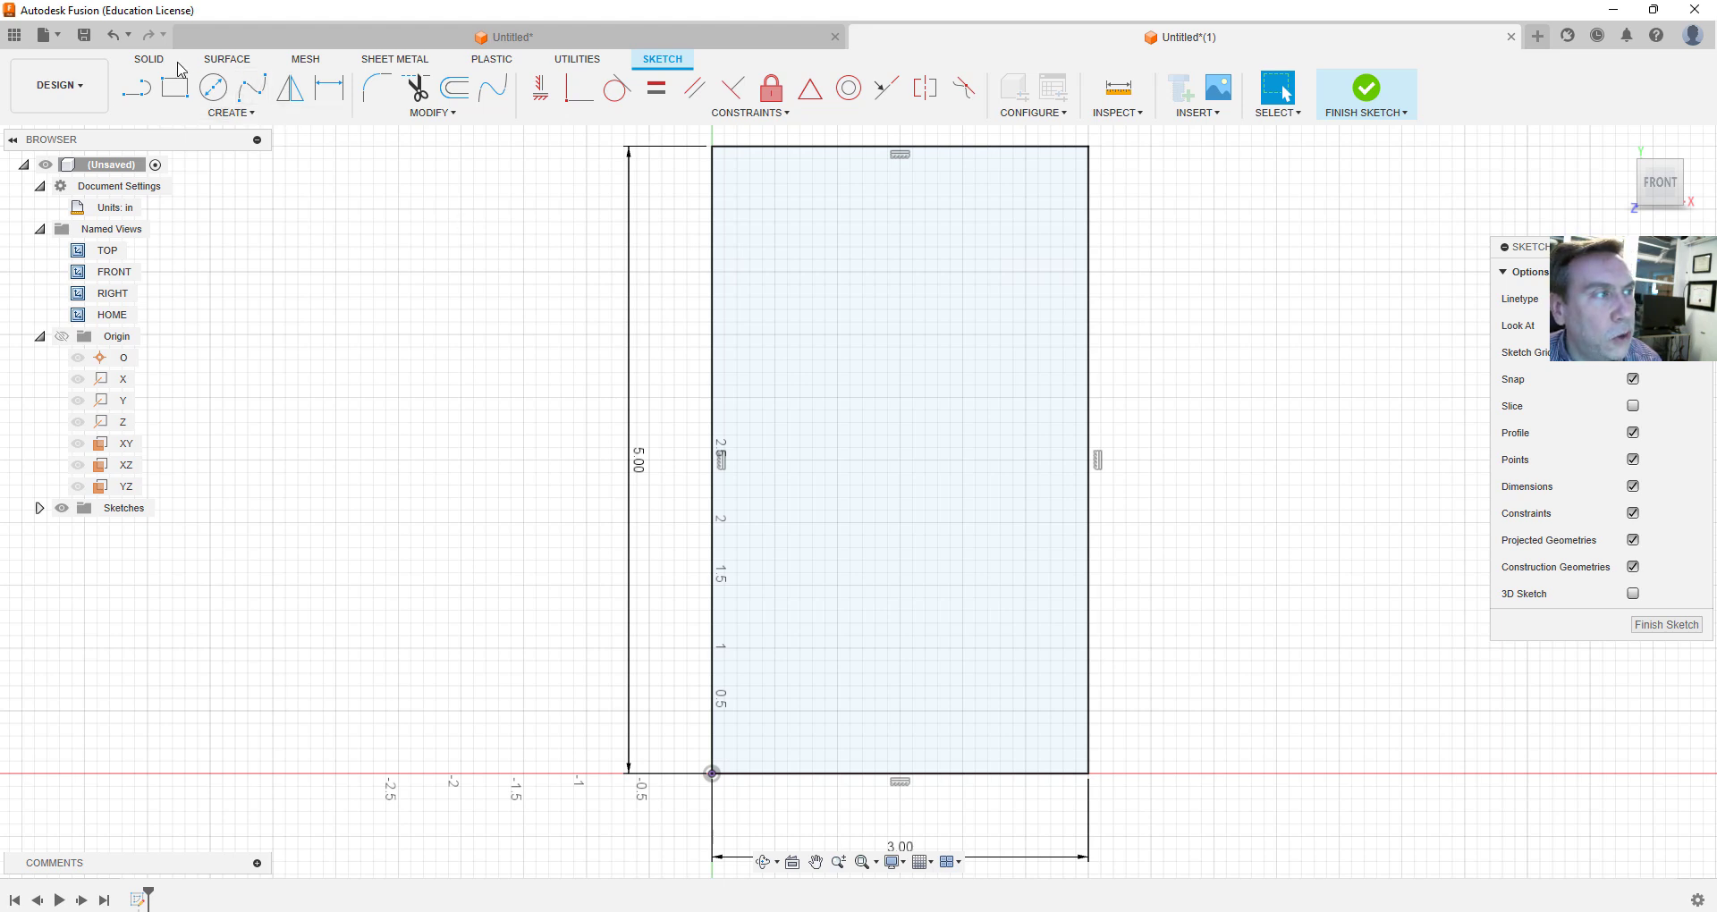
Extrude the rectangle profile 0.50 in toward the front as a new body and return to the home view
{"action": "left_click", "coordinate": [151, 59]}
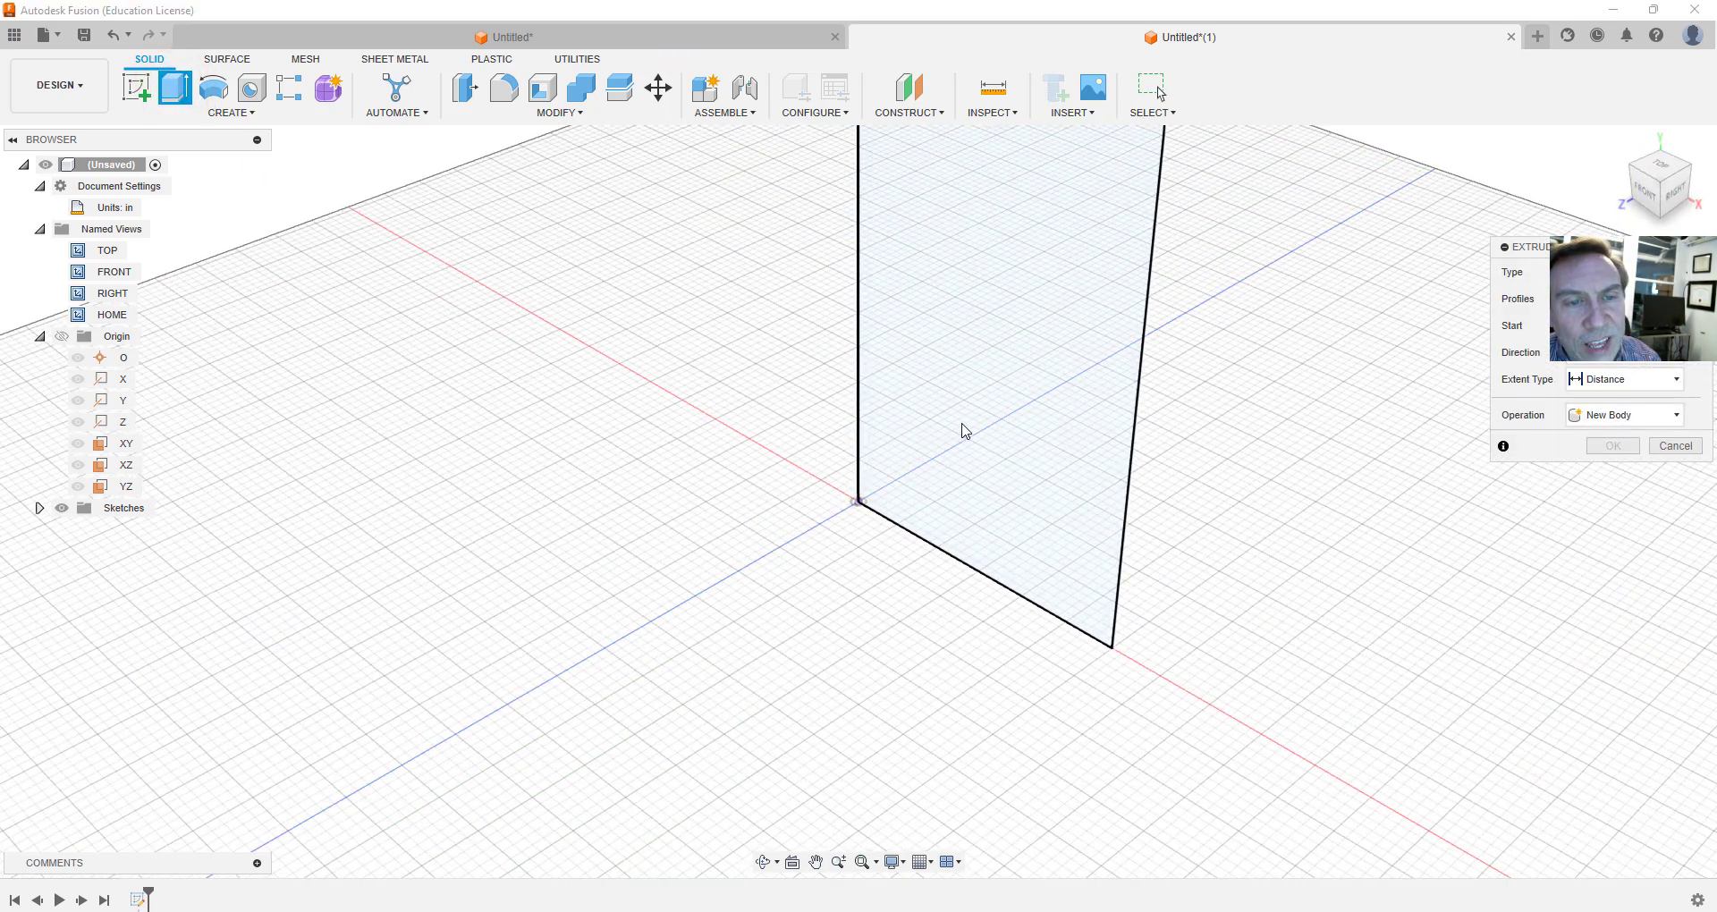
{"action": "left_click", "coordinate": [956, 391]}
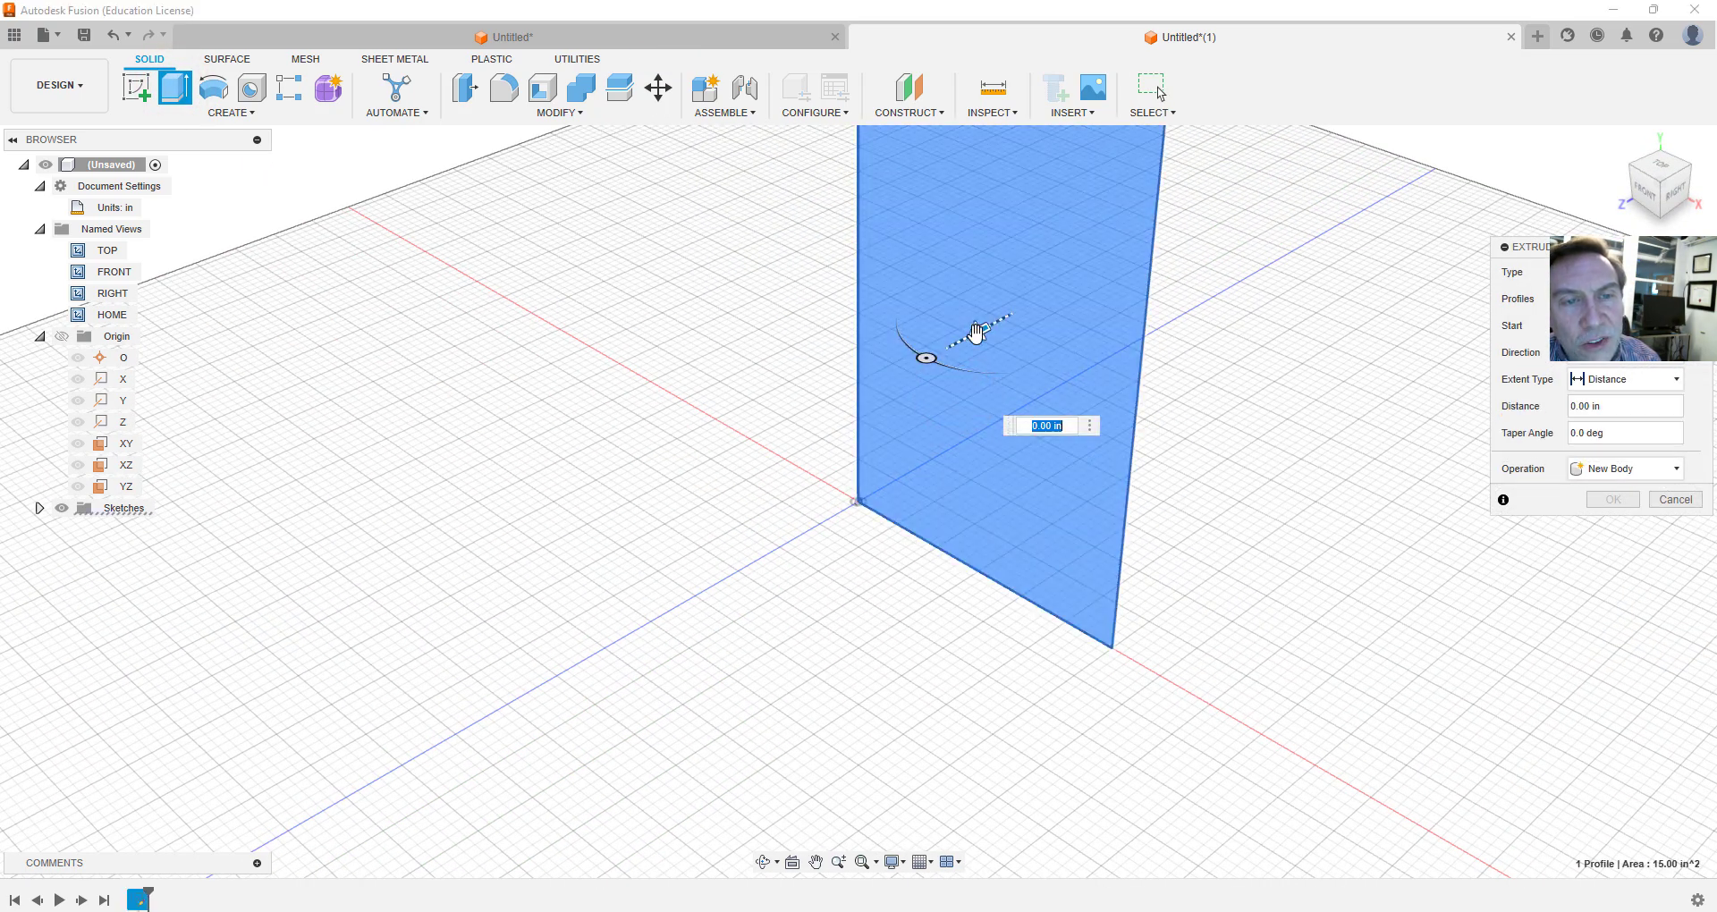
{"action": "left_click_drag", "start_coordinate": [977, 332], "coordinate": [949, 374]}
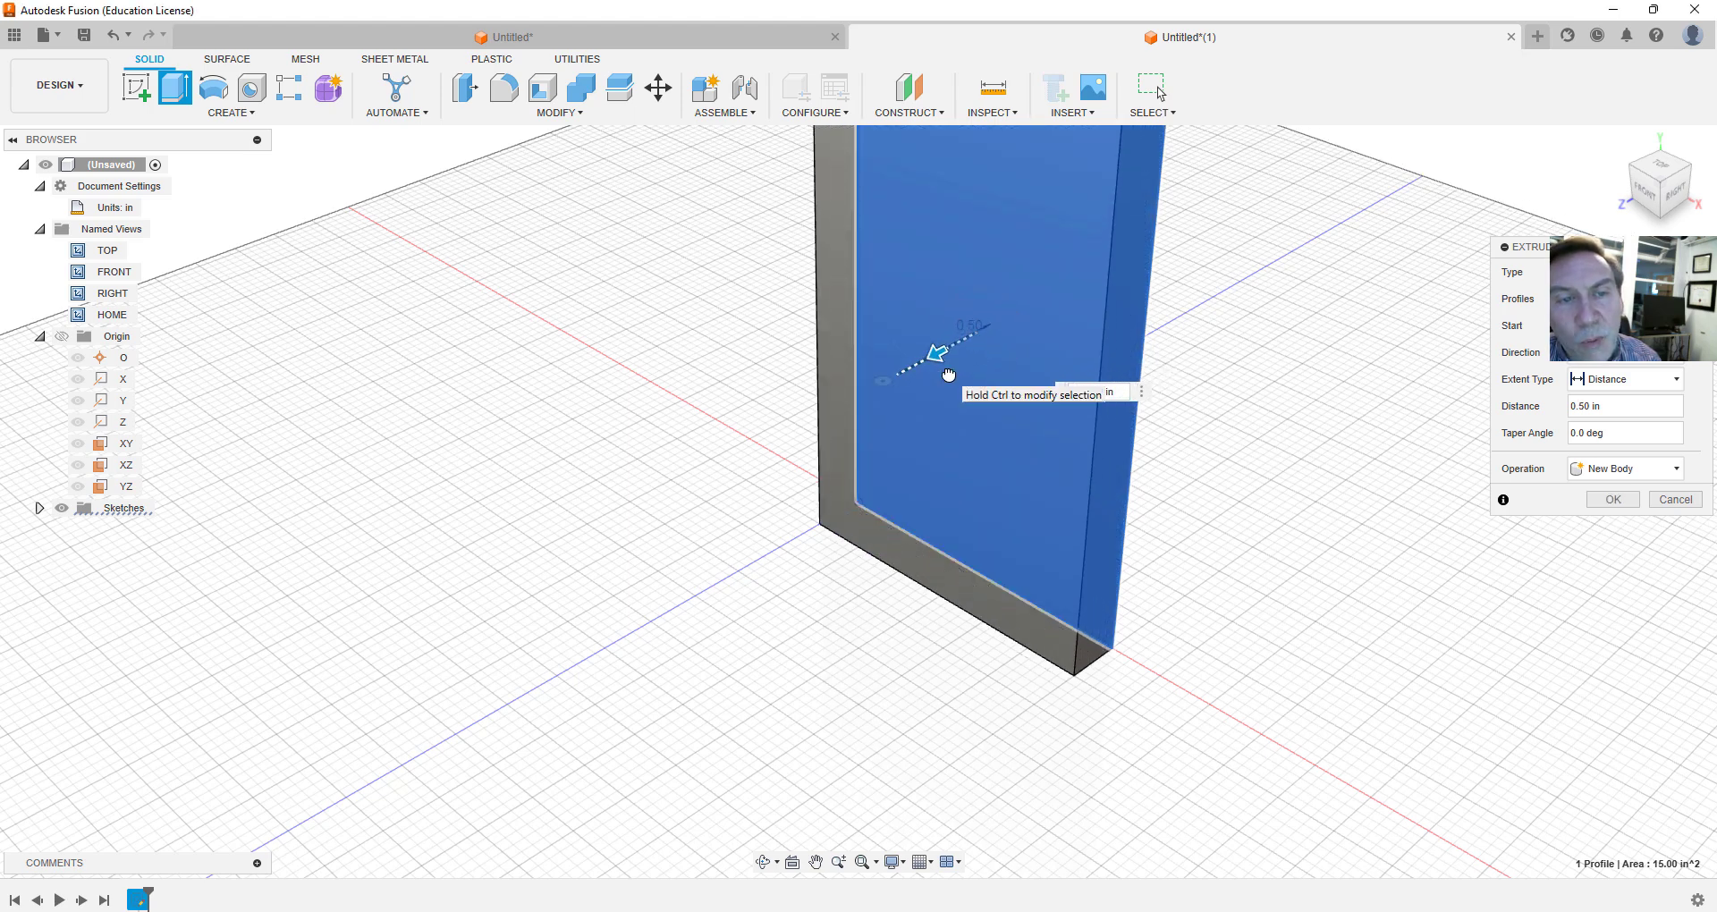
{"action": "left_click", "coordinate": [1098, 394]}
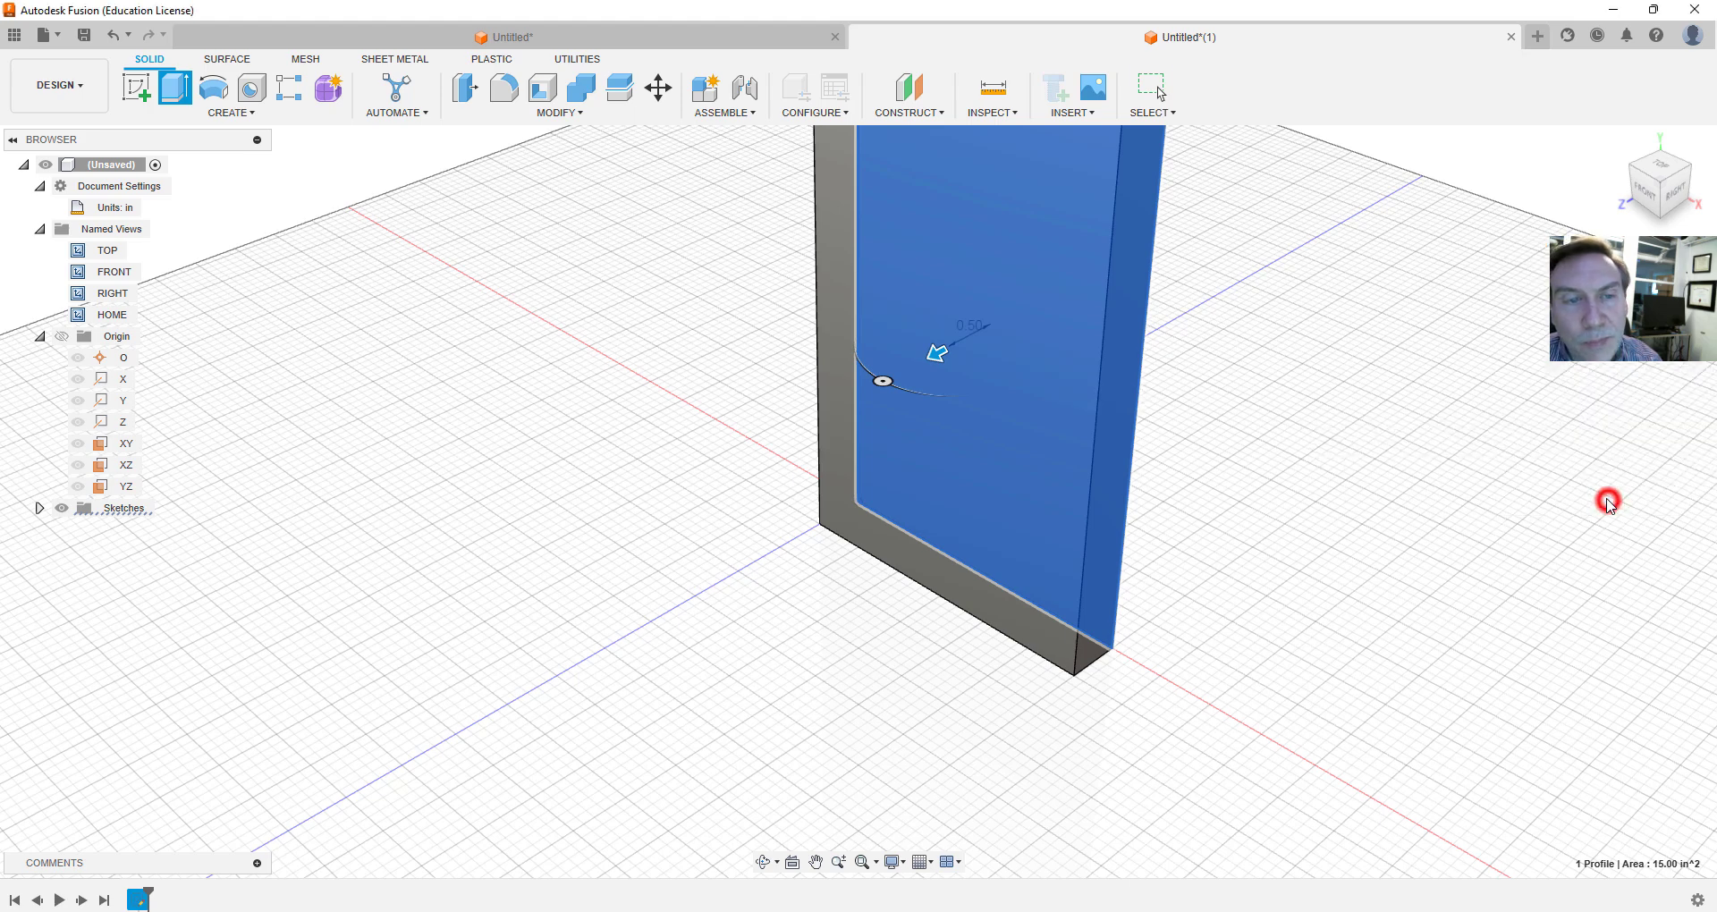
{"action": "left_click", "coordinate": [1610, 501]}
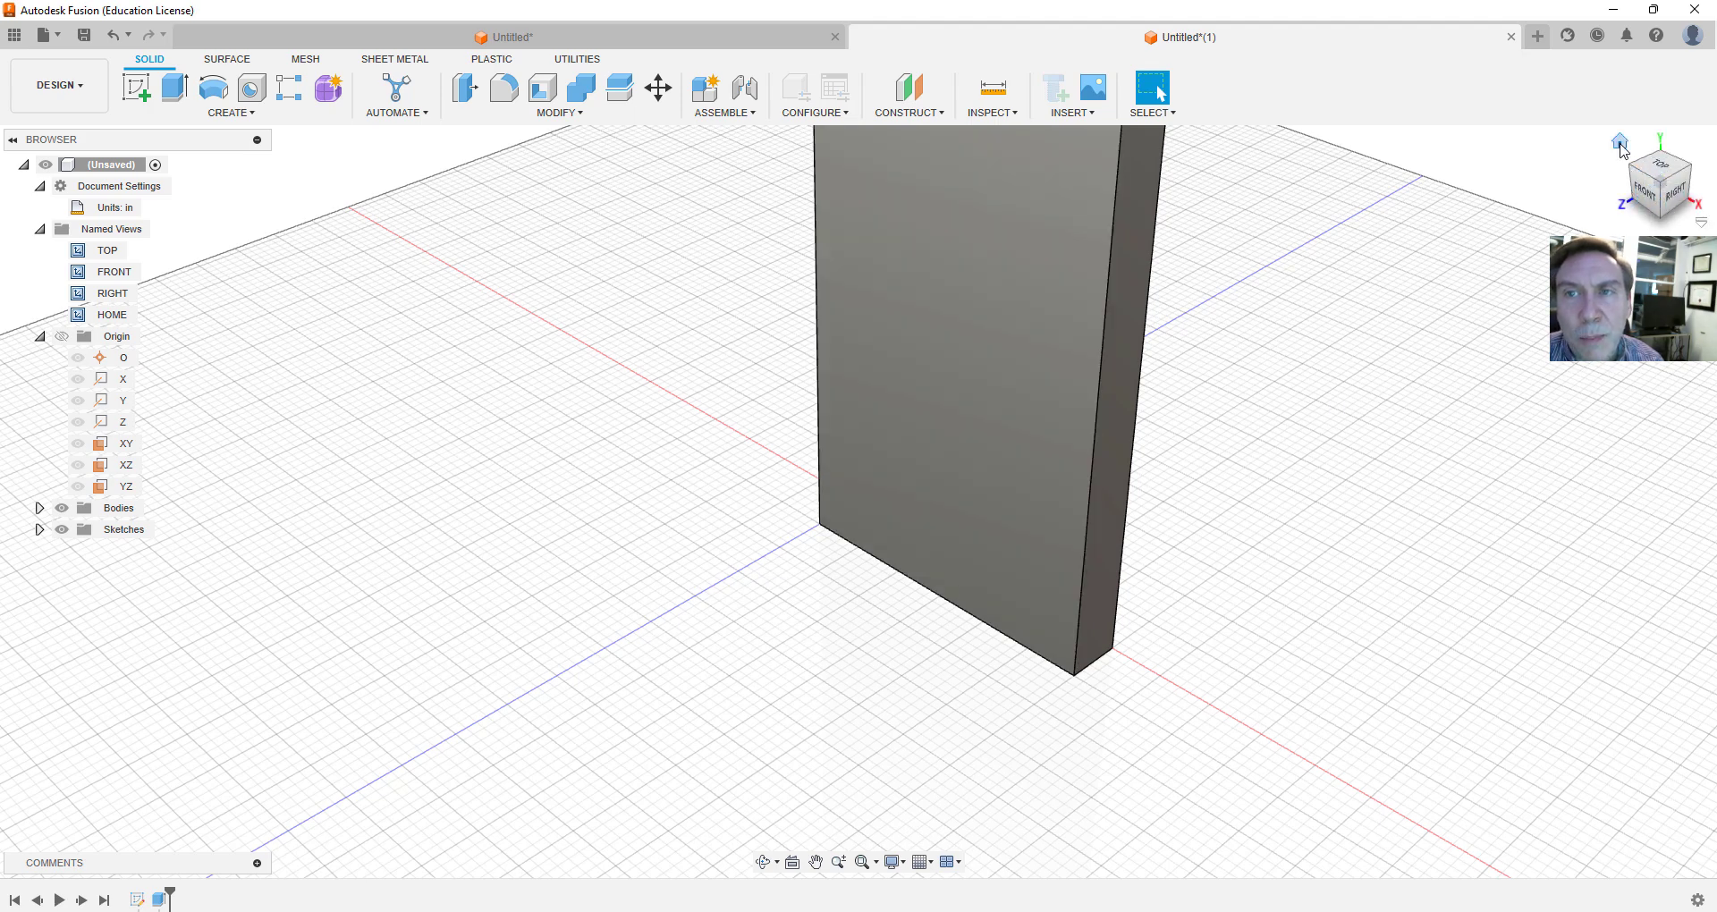
{"action": "left_click", "coordinate": [1621, 143]}
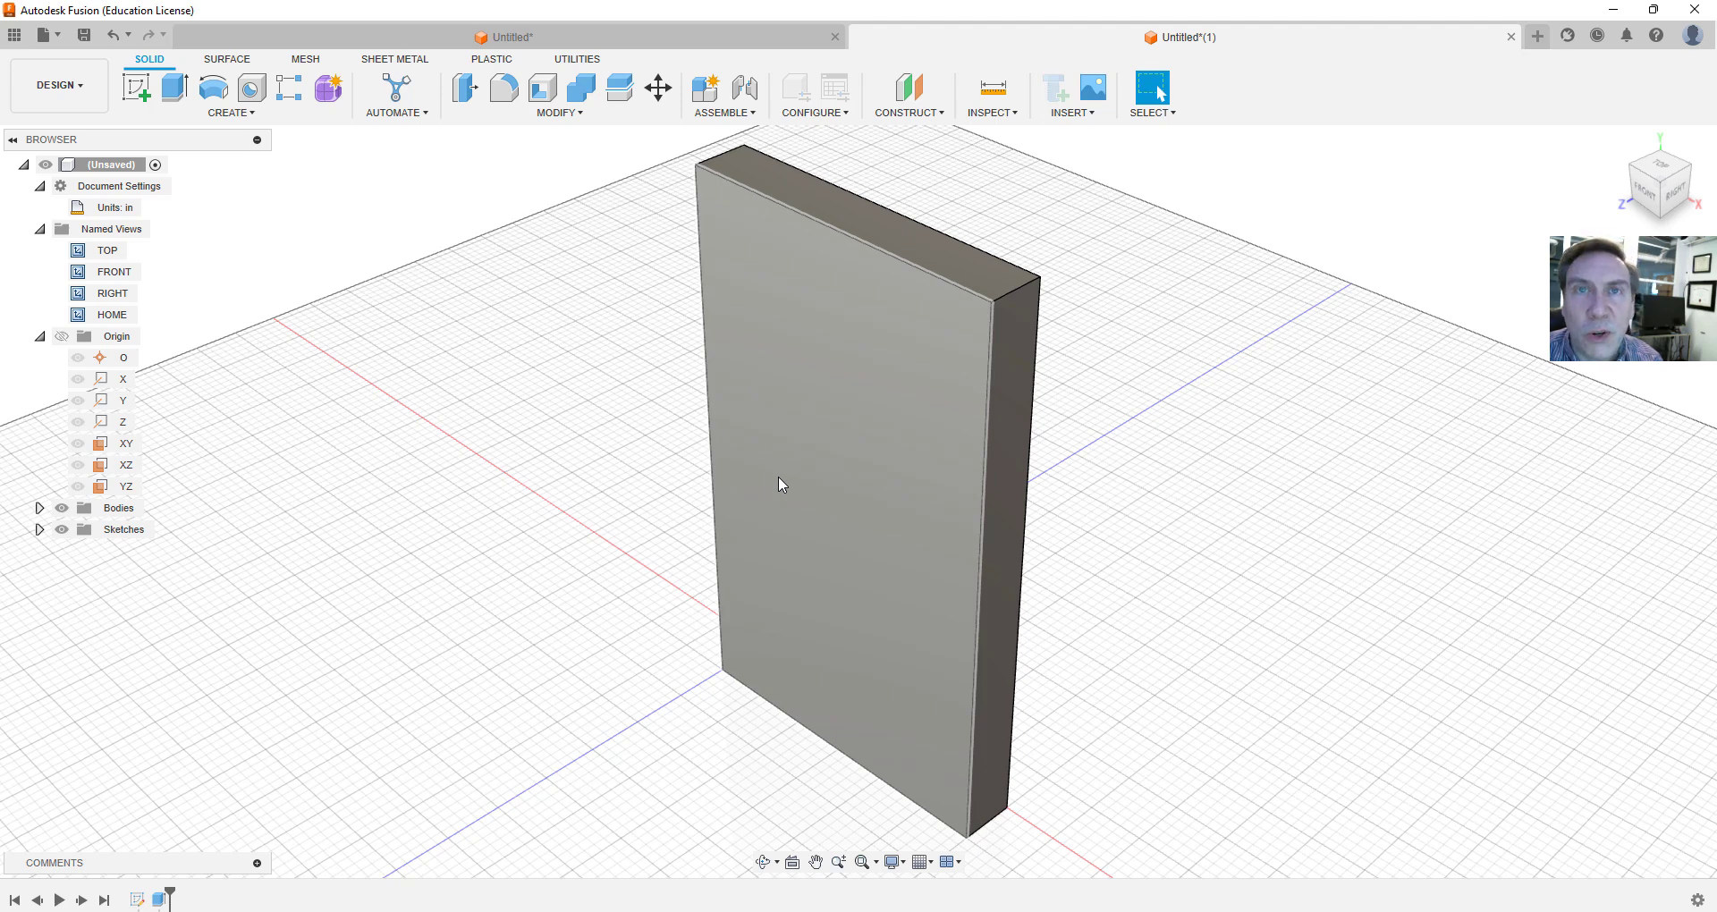
Create a sketch on the plate's front face and draw a 1.5 in high rectangle from the origin across the full 3 in width
{"action": "right_click", "coordinate": [830, 546]}
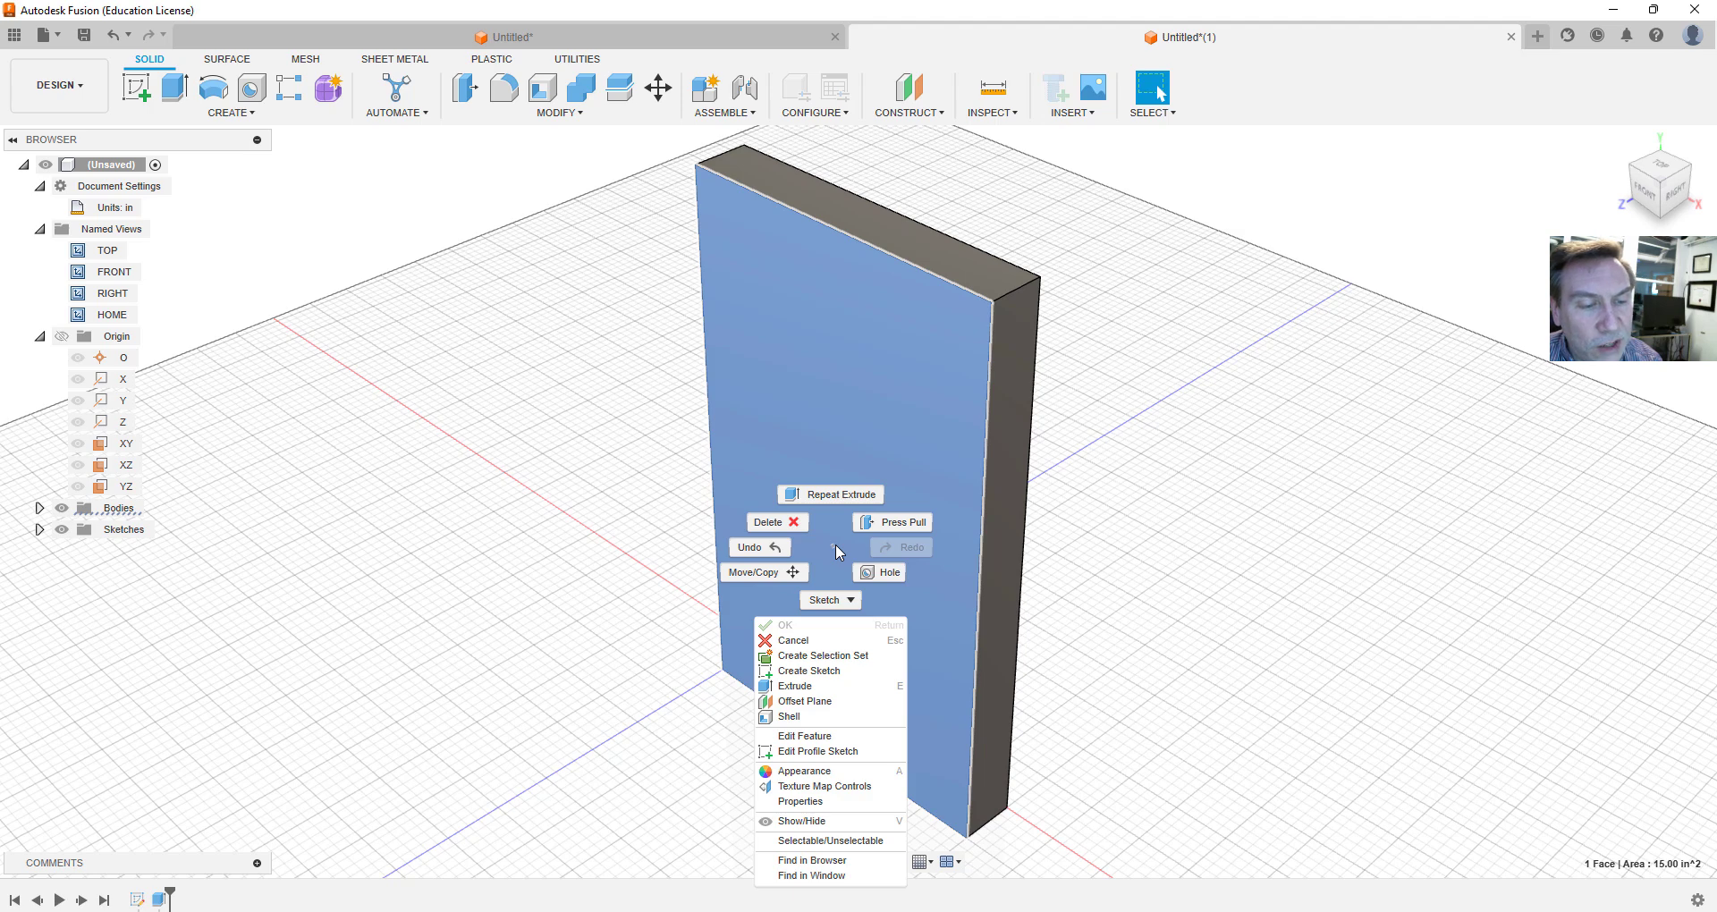
{"action": "left_click", "coordinate": [824, 673]}
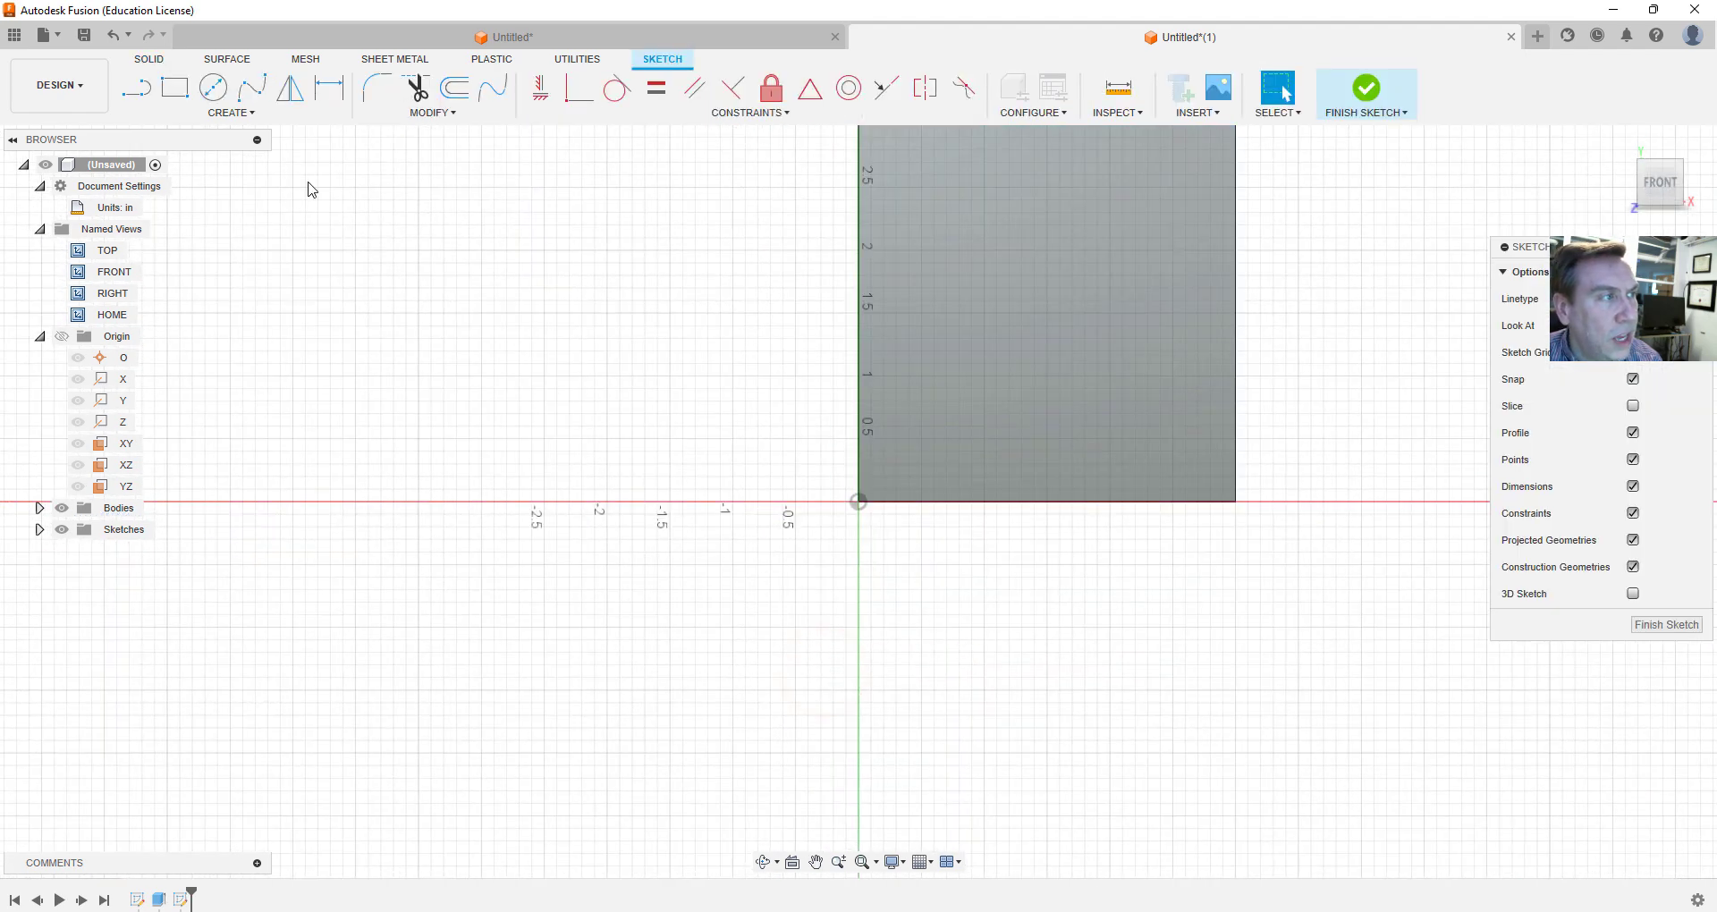
{"action": "left_click", "coordinate": [175, 96]}
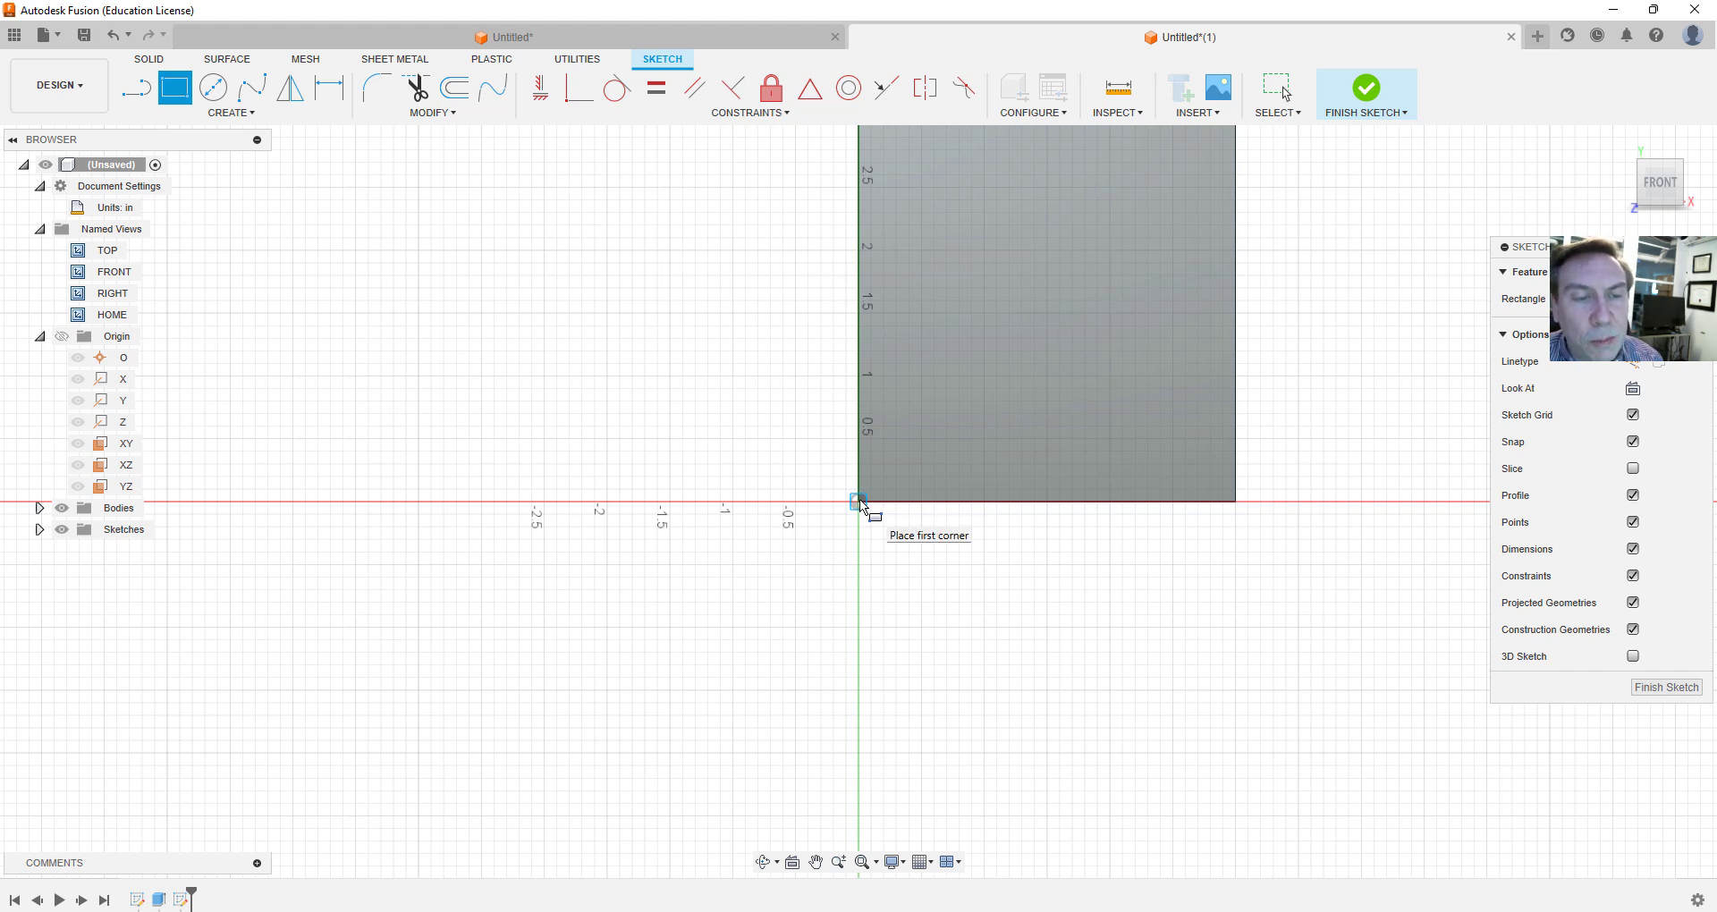
{"action": "left_click", "coordinate": [860, 503]}
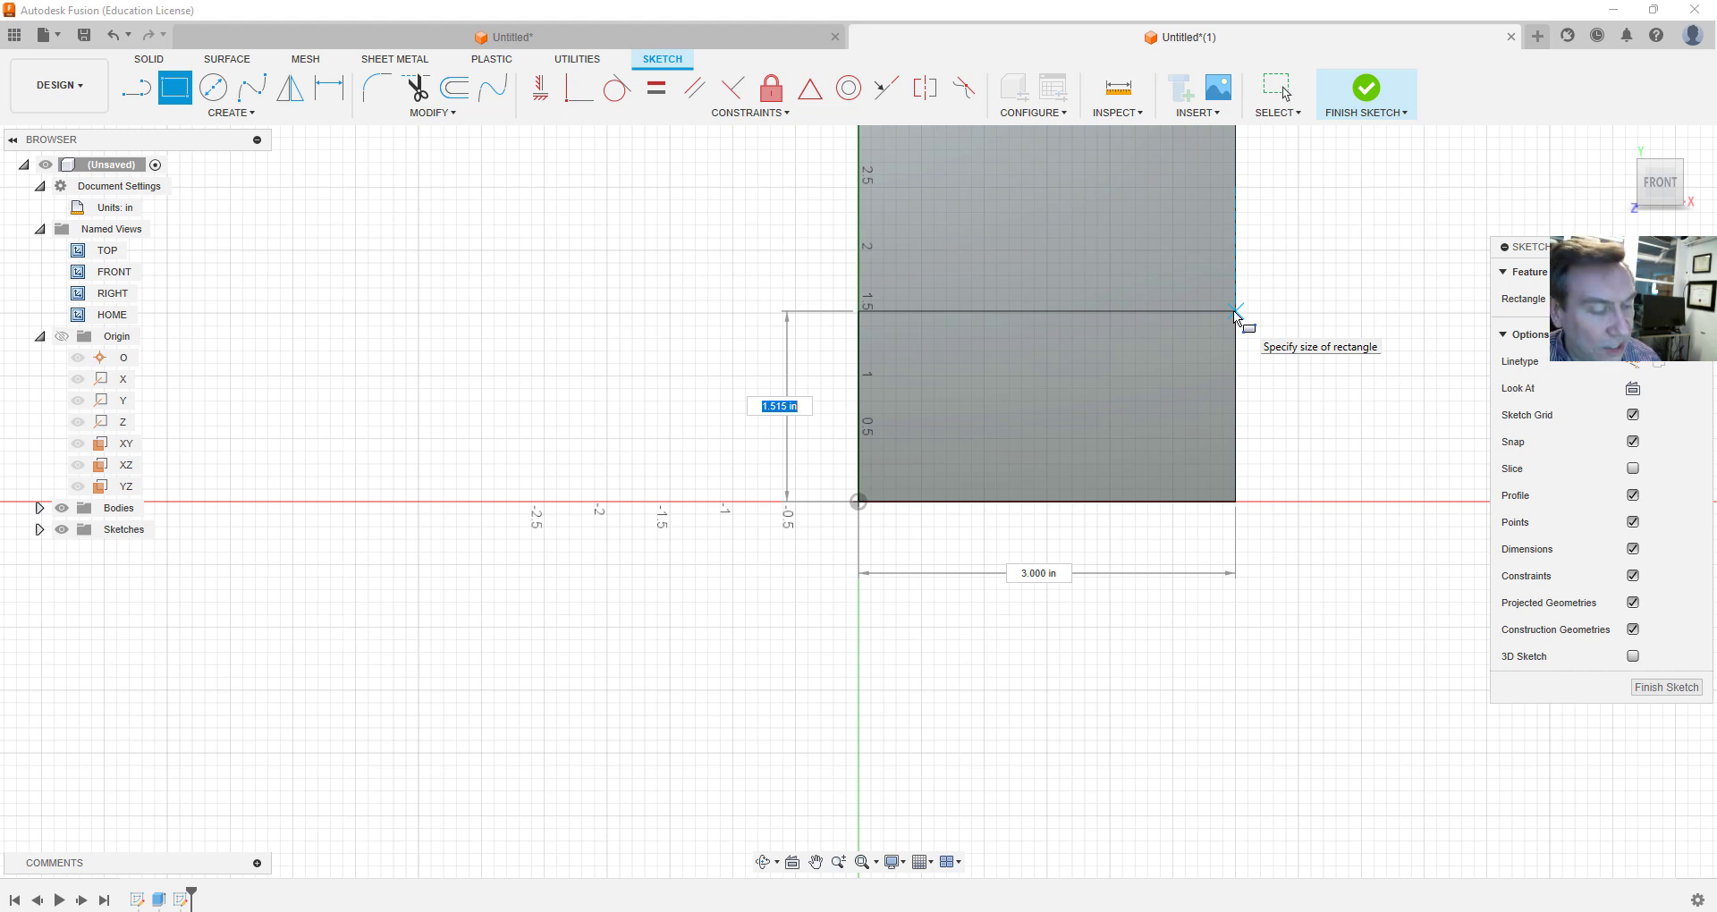
{"action": "type", "text": "1.5"}
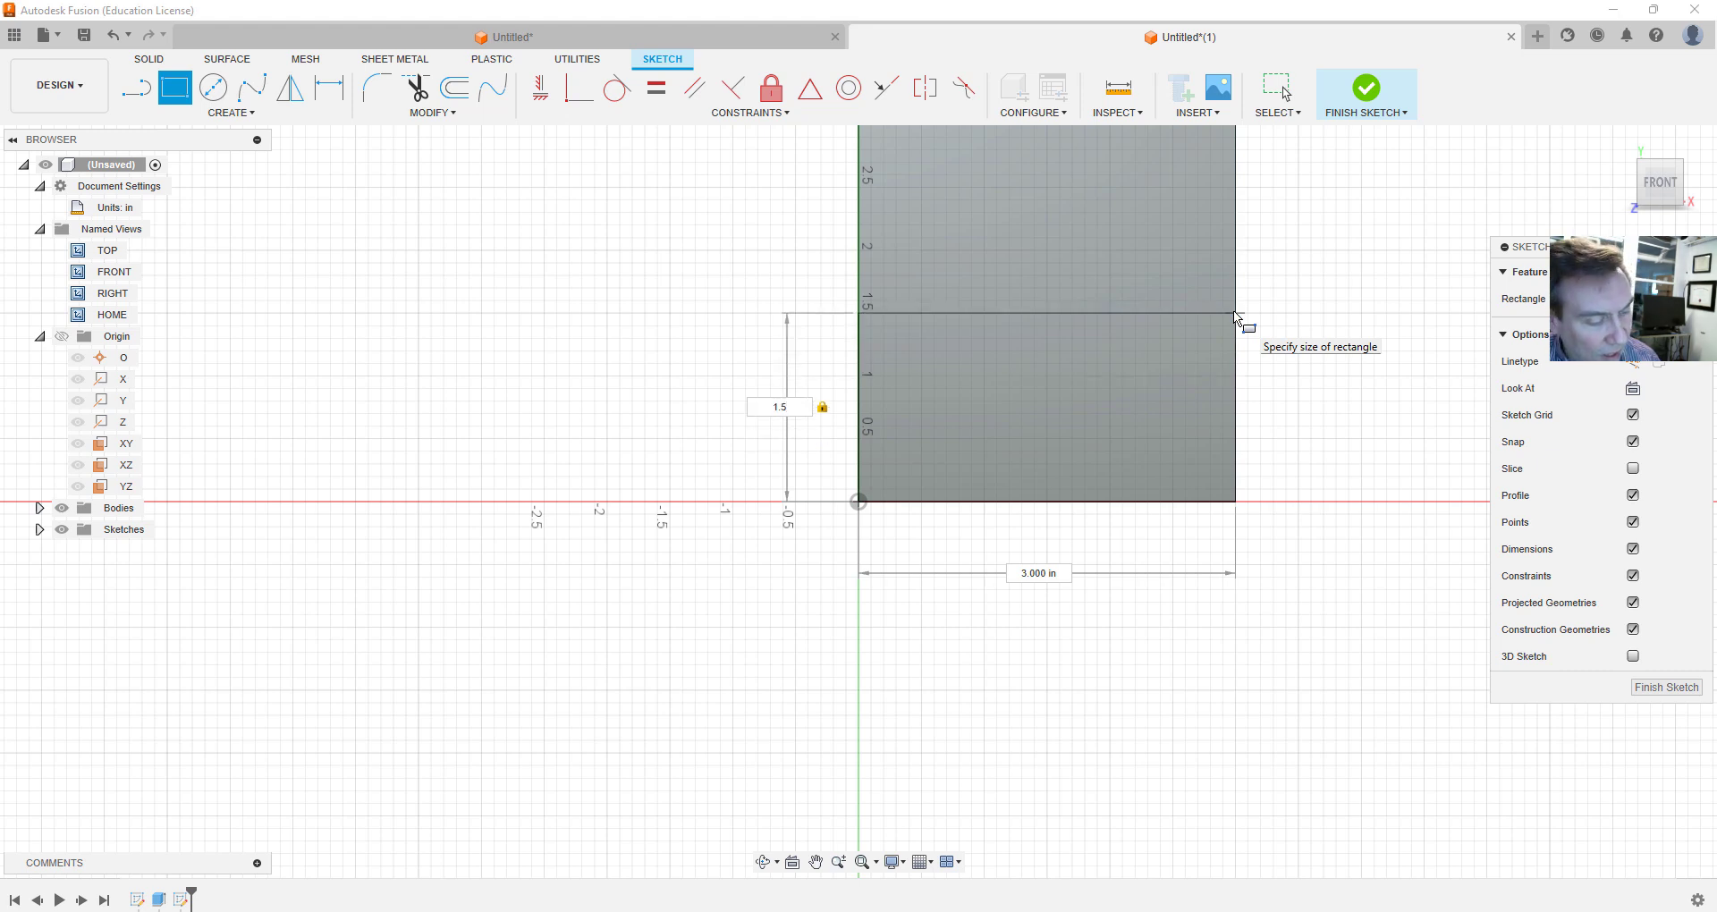
{"action": "key", "text": "Tab"}
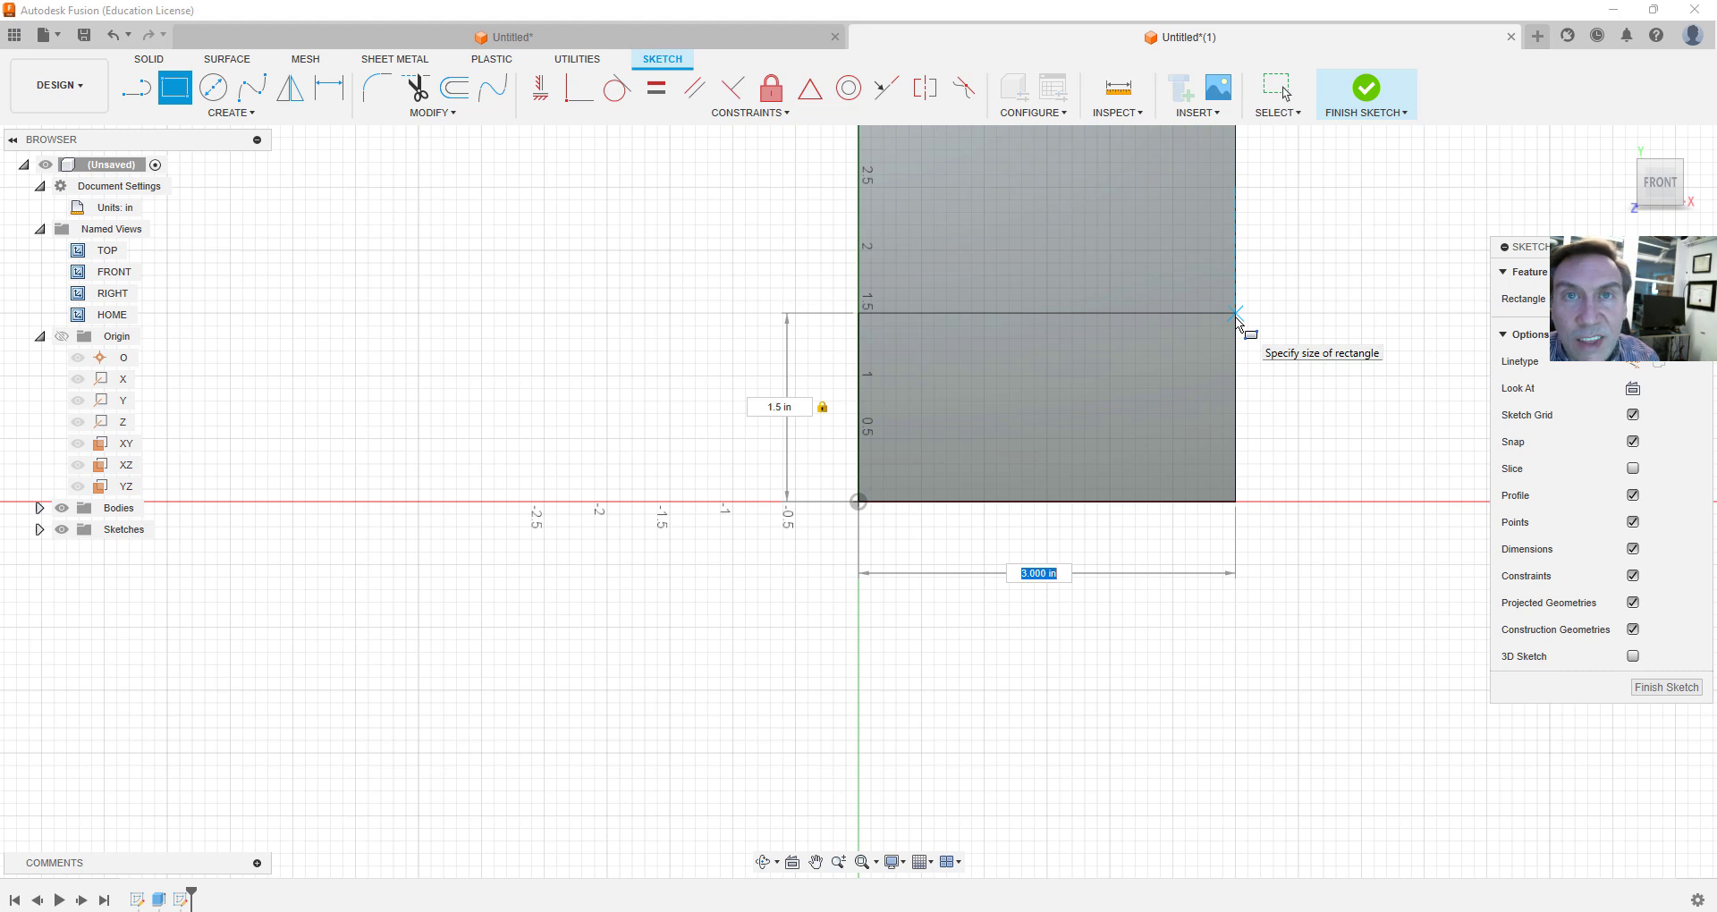
{"action": "left_click", "coordinate": [1237, 315]}
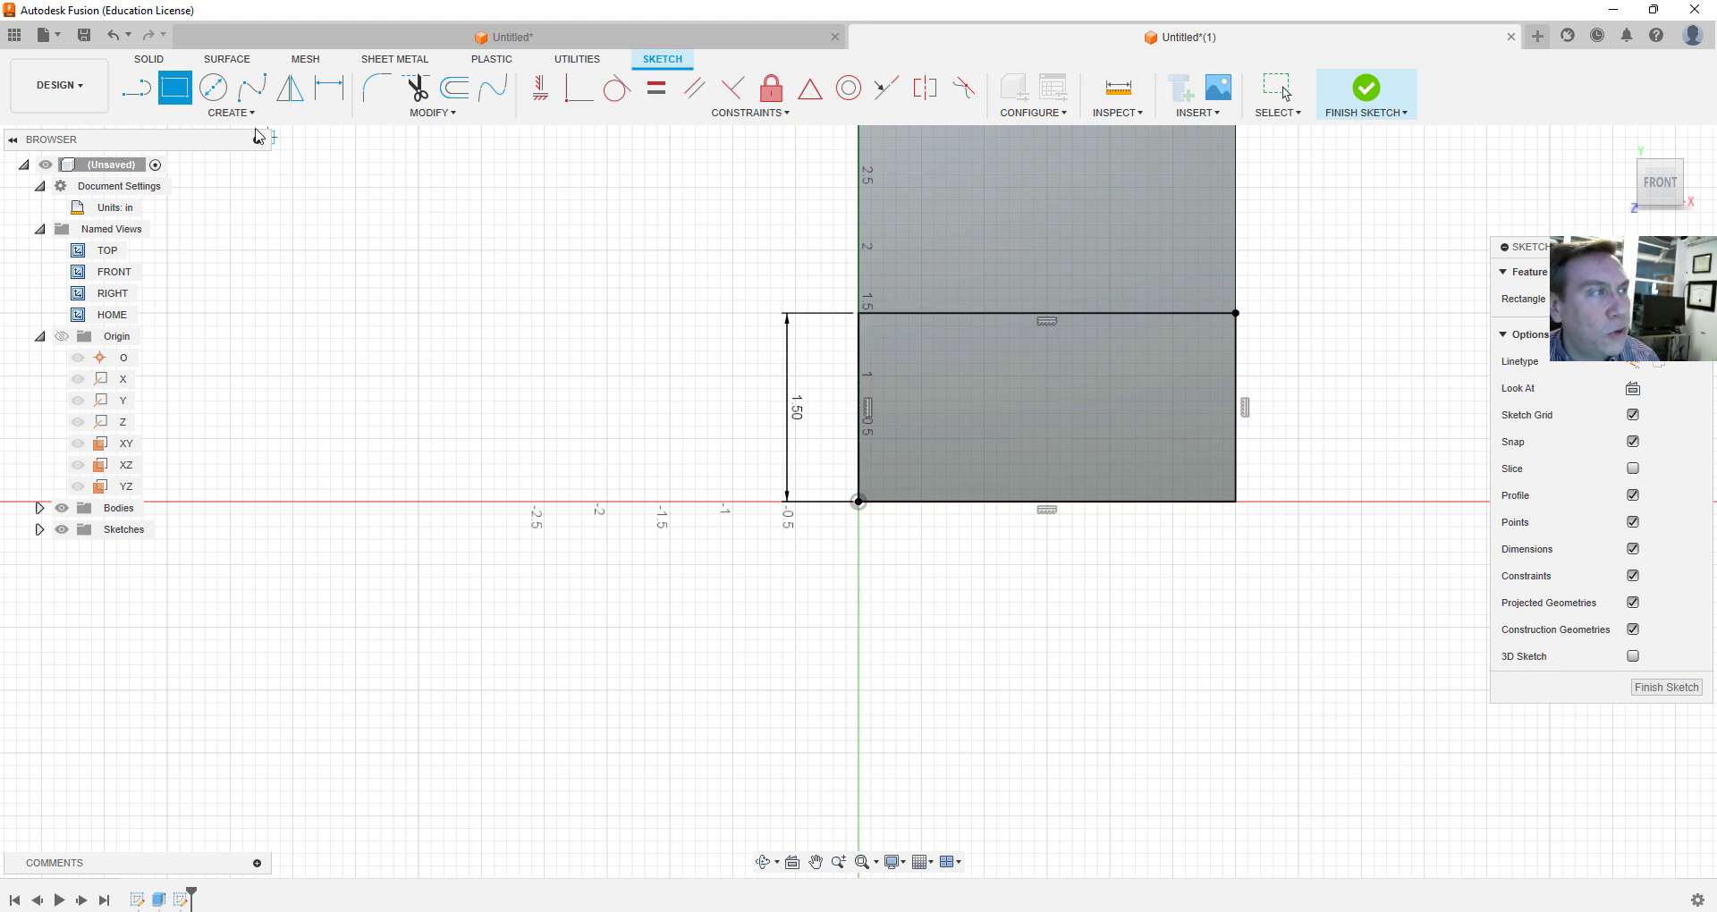
Extrude the lower rectangle 0.50 in forward and join it to the plate
{"action": "left_click", "coordinate": [147, 64]}
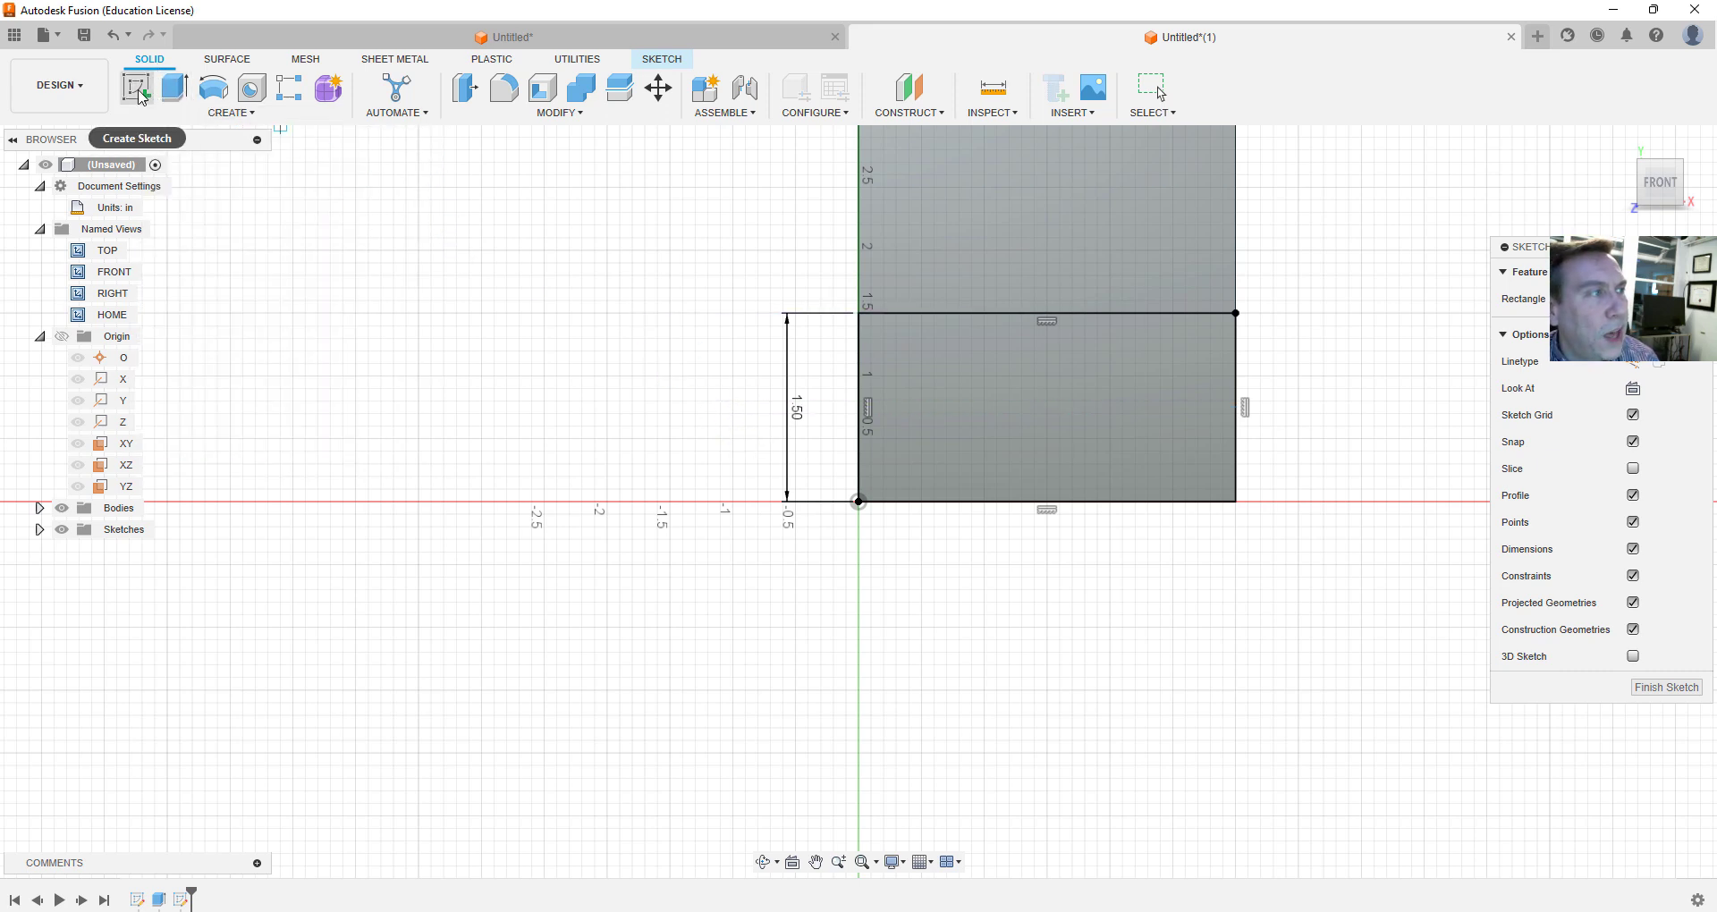
{"action": "left_click", "coordinate": [174, 87]}
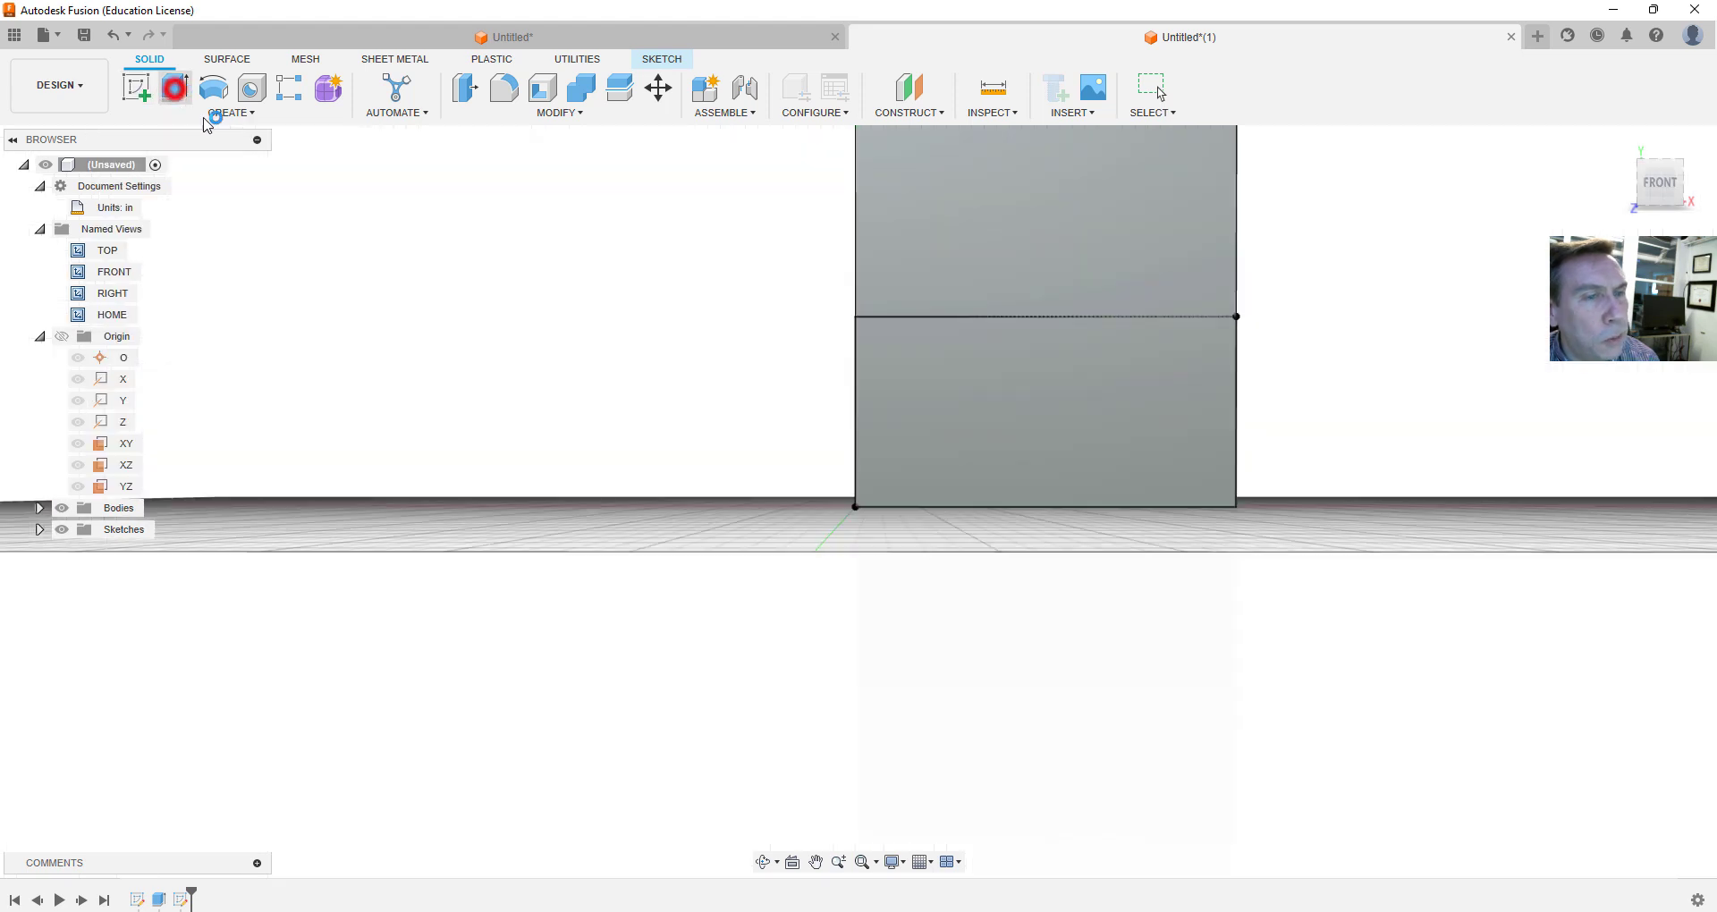
{"action": "left_click", "coordinate": [808, 674]}
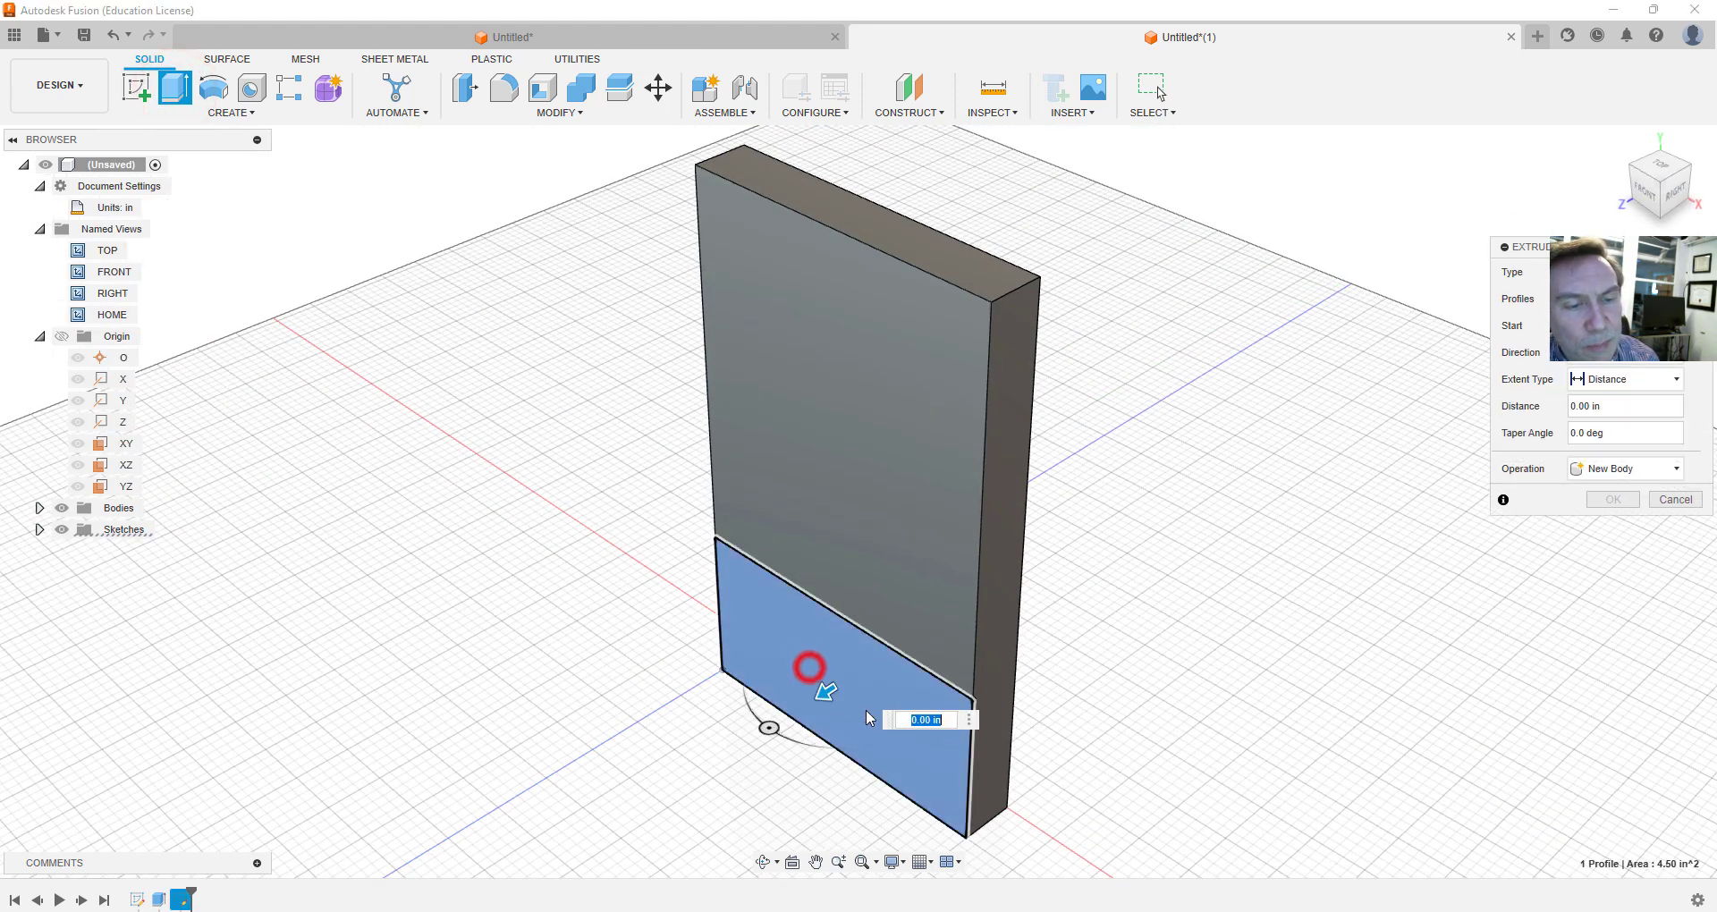
{"action": "left_click_drag", "start_coordinate": [824, 690], "coordinate": [784, 732]}
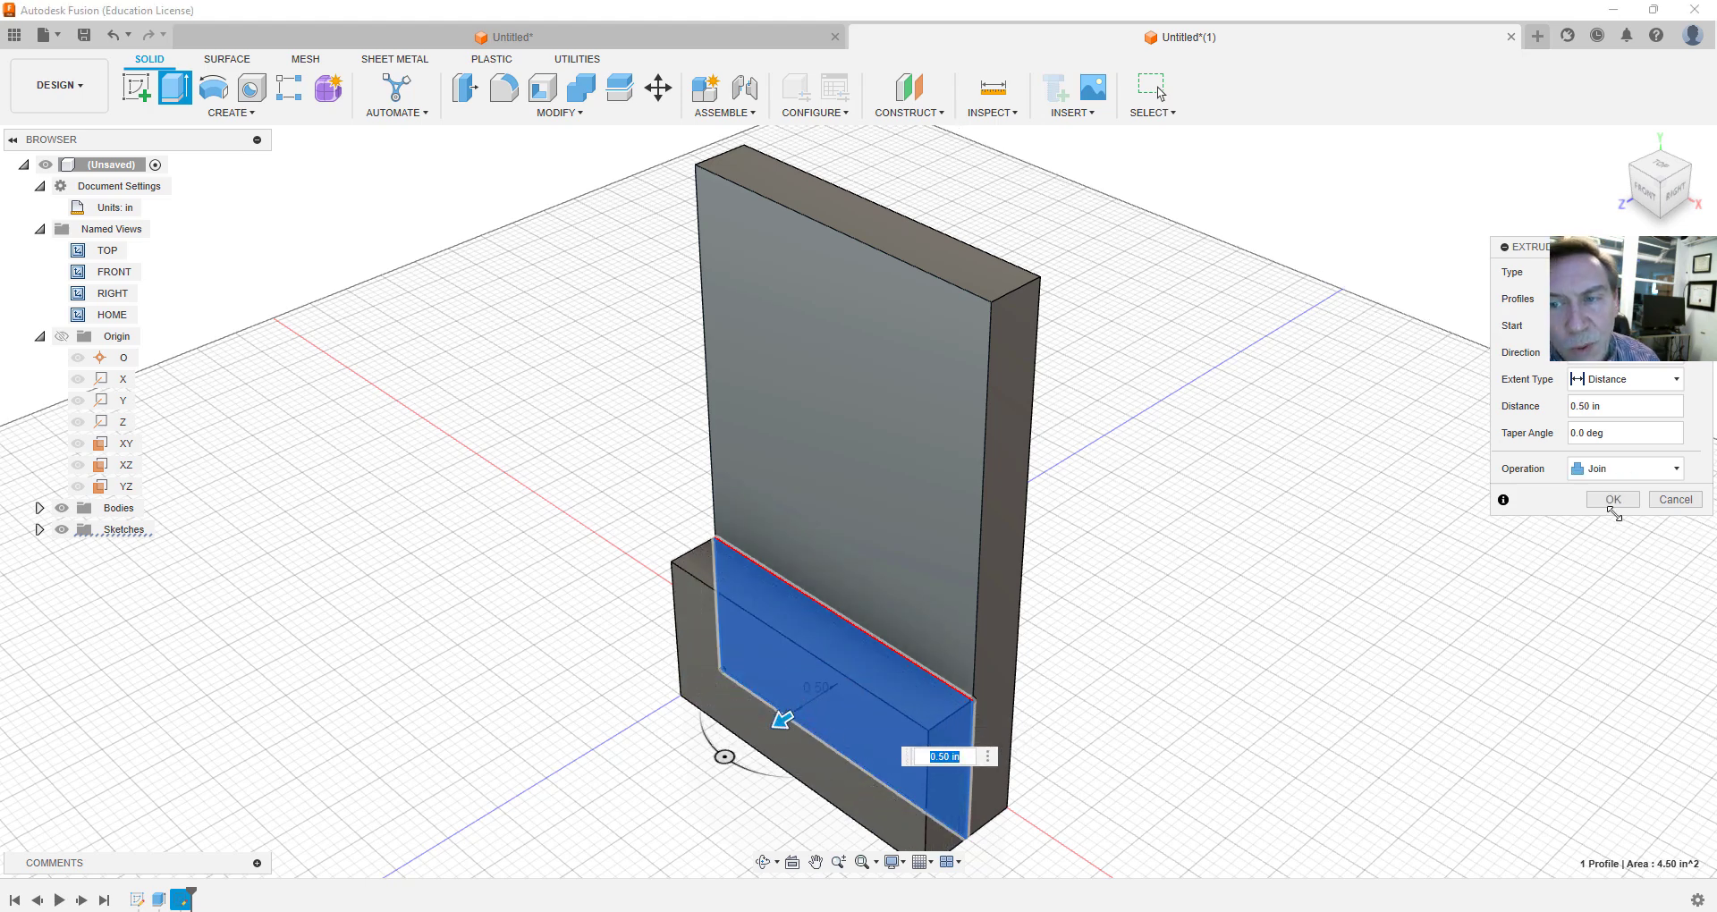
{"action": "left_click", "coordinate": [1677, 469]}
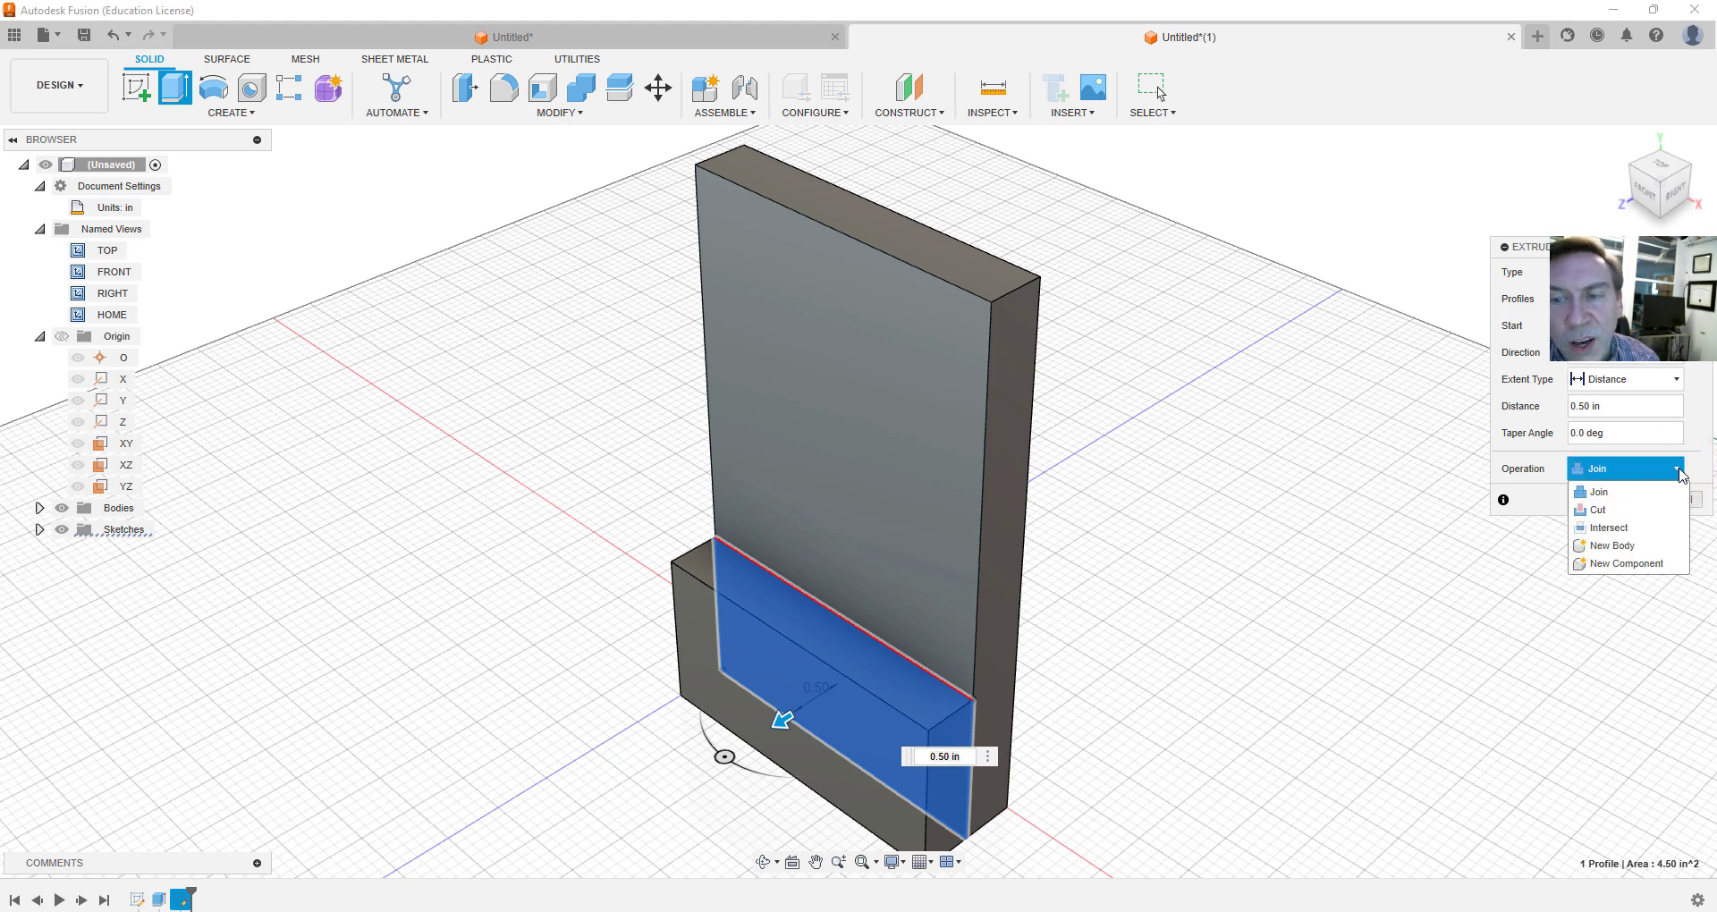
{"action": "left_click", "coordinate": [1677, 470]}
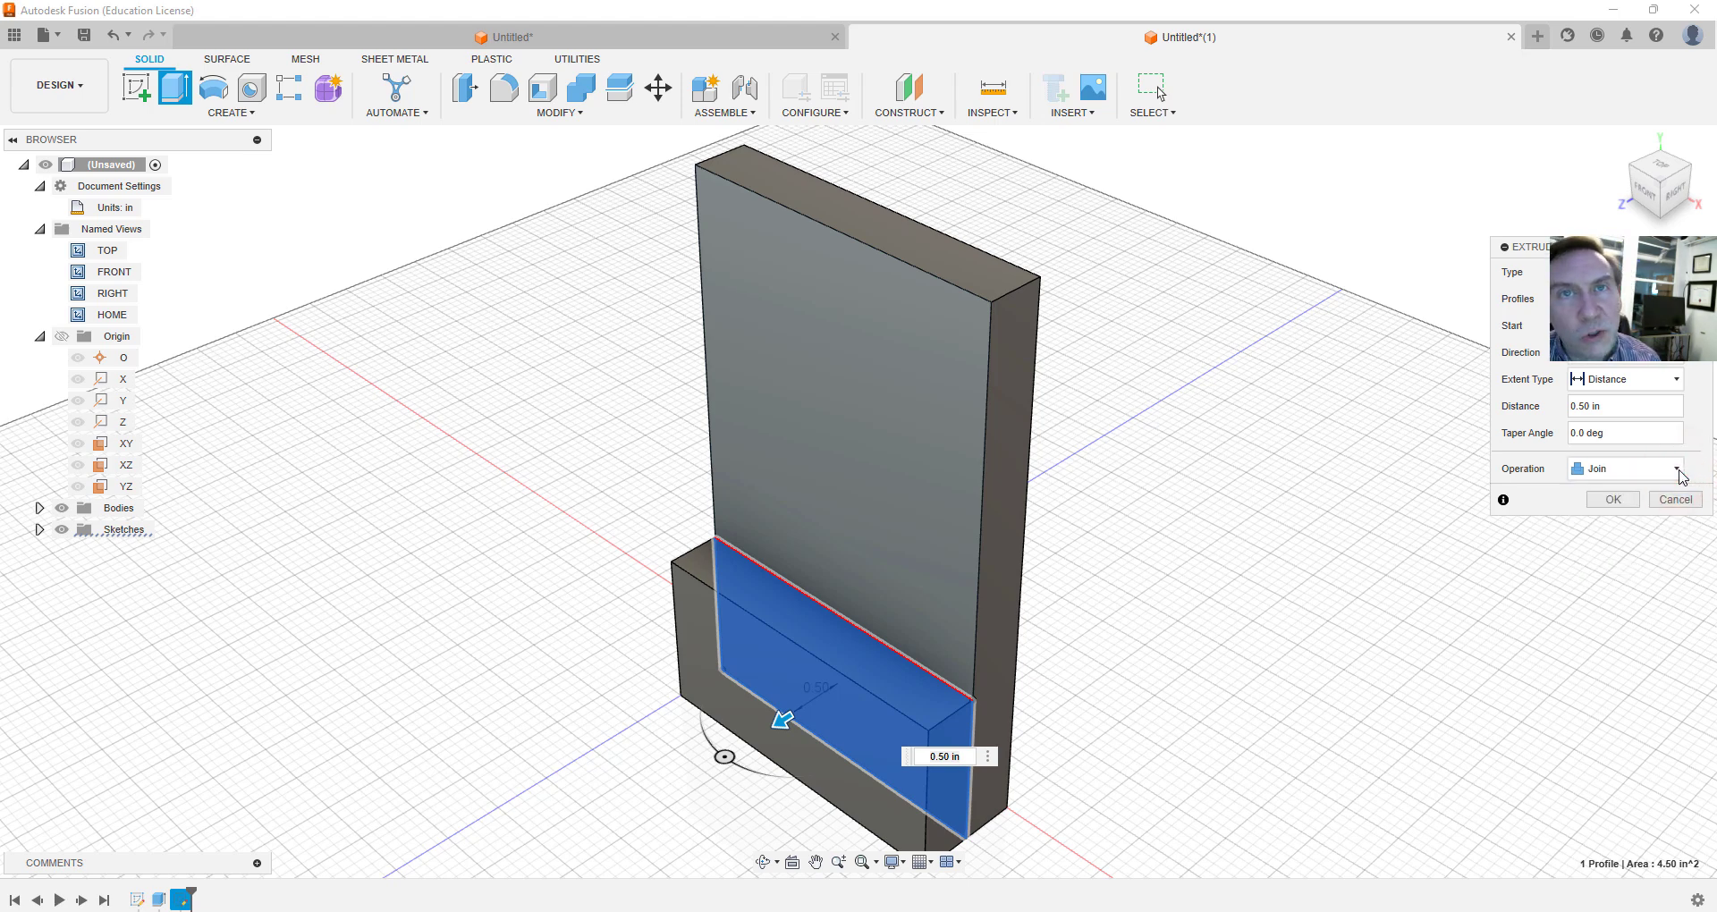
{"action": "left_click", "coordinate": [1613, 500]}
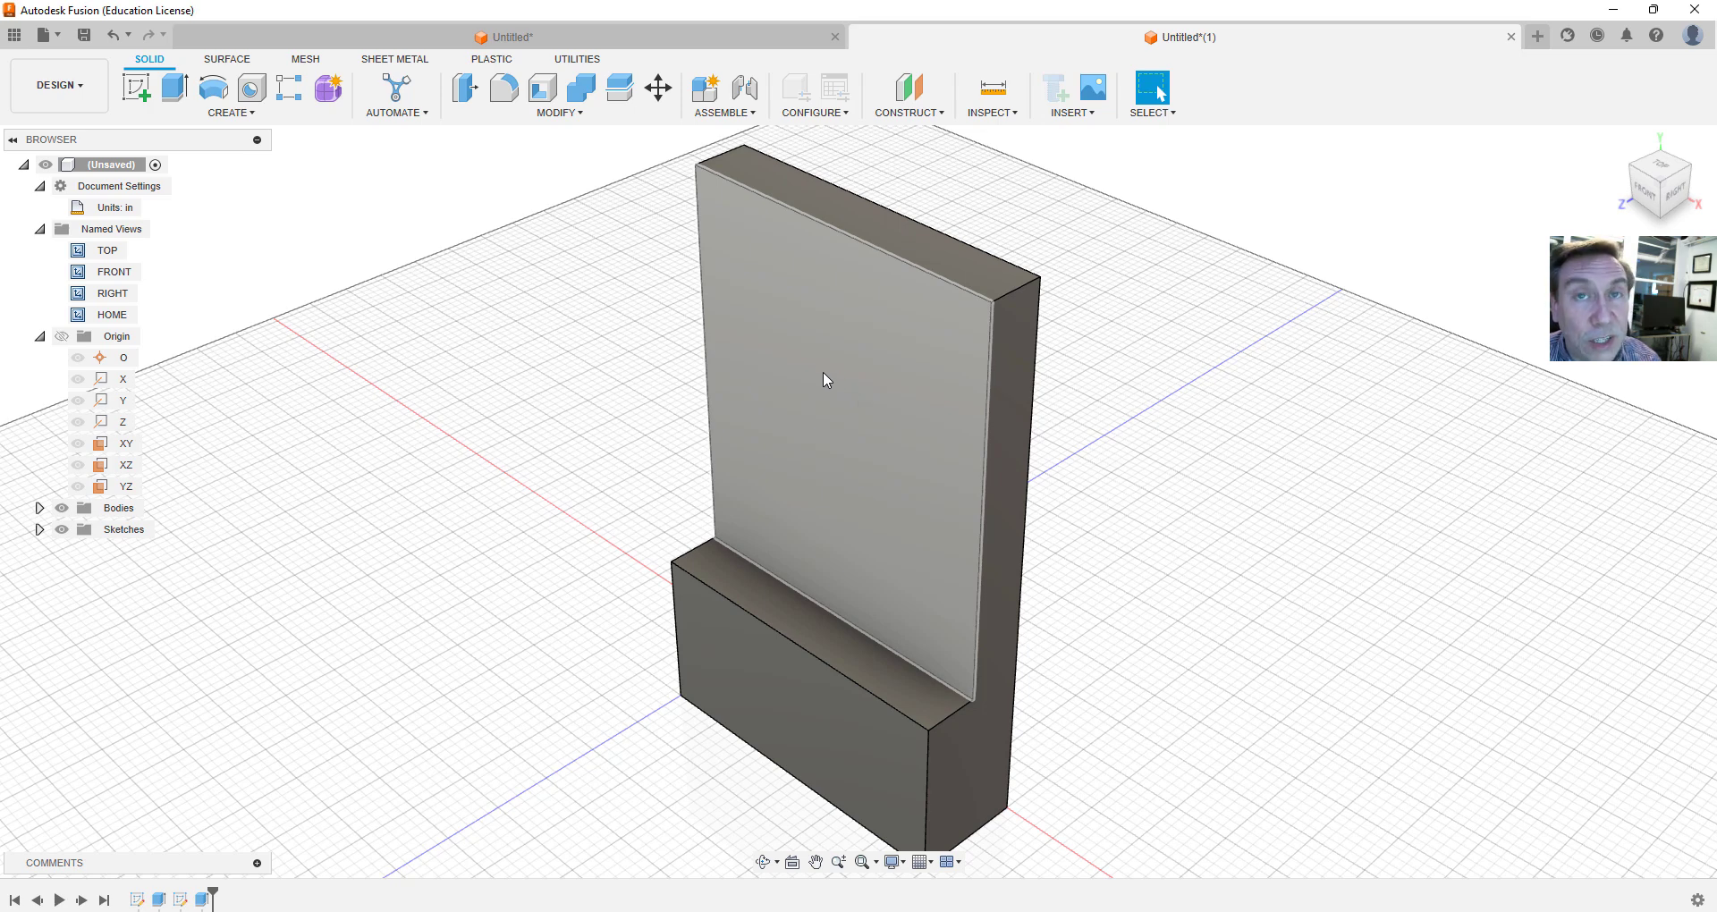
Create a sketch on the upper front face of the plate and draw a 0.75 in diameter circle in its upper-left area
{"action": "left_click", "coordinate": [823, 372]}
{"action": "right_click", "coordinate": [824, 372]}
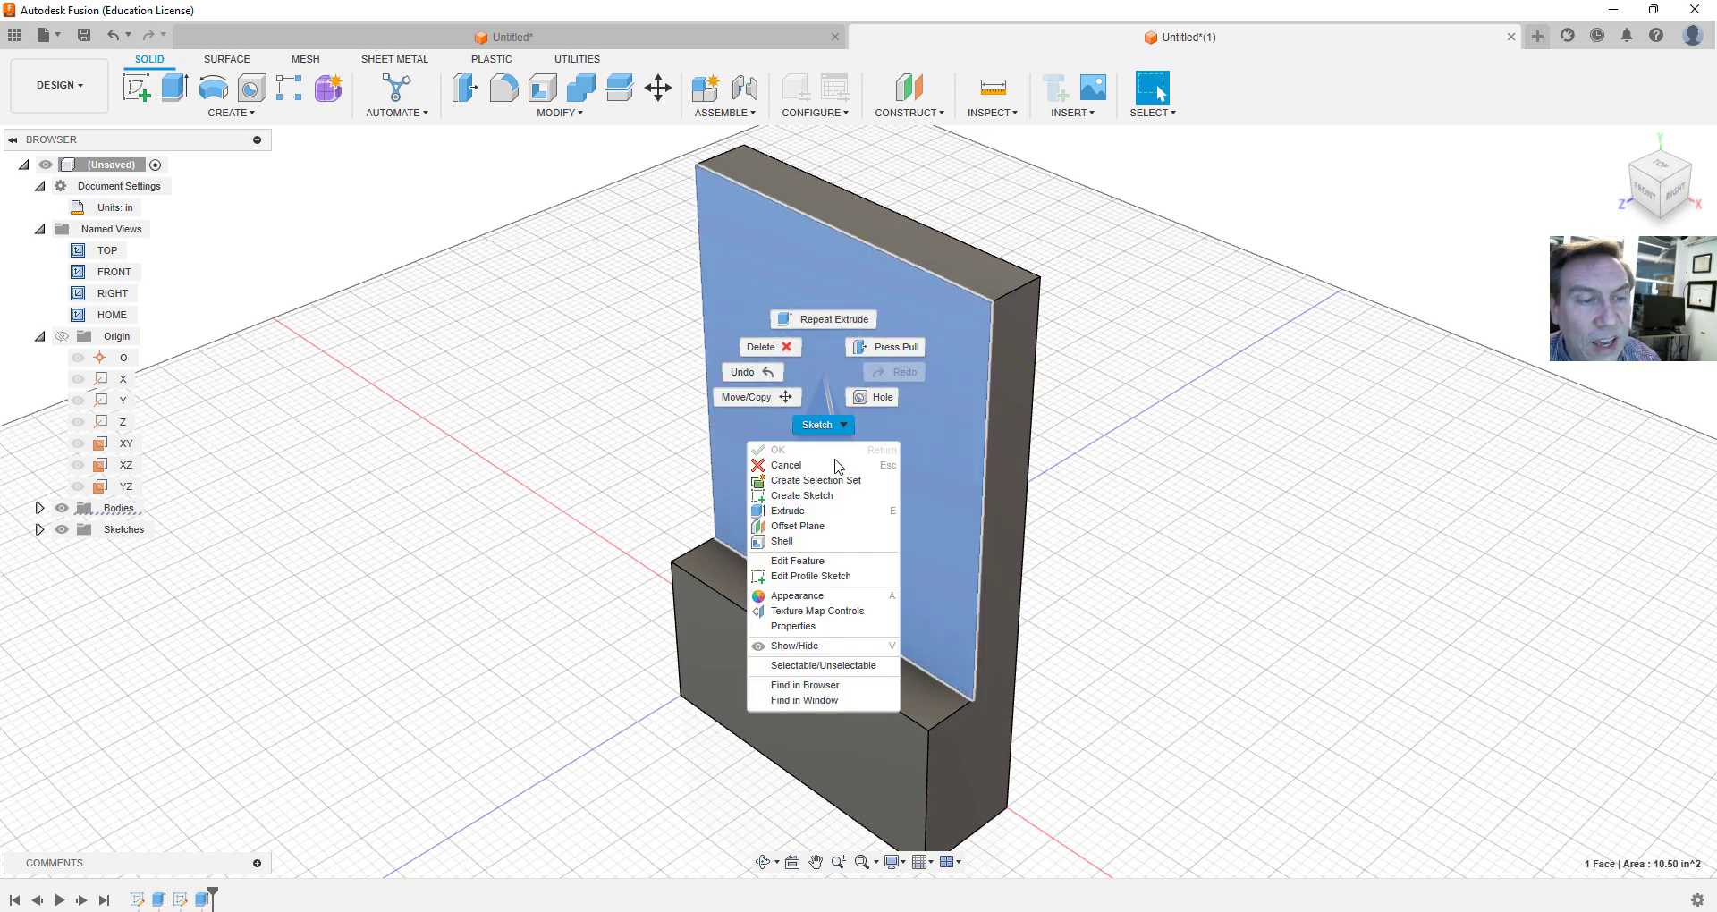
{"action": "left_click", "coordinate": [824, 493]}
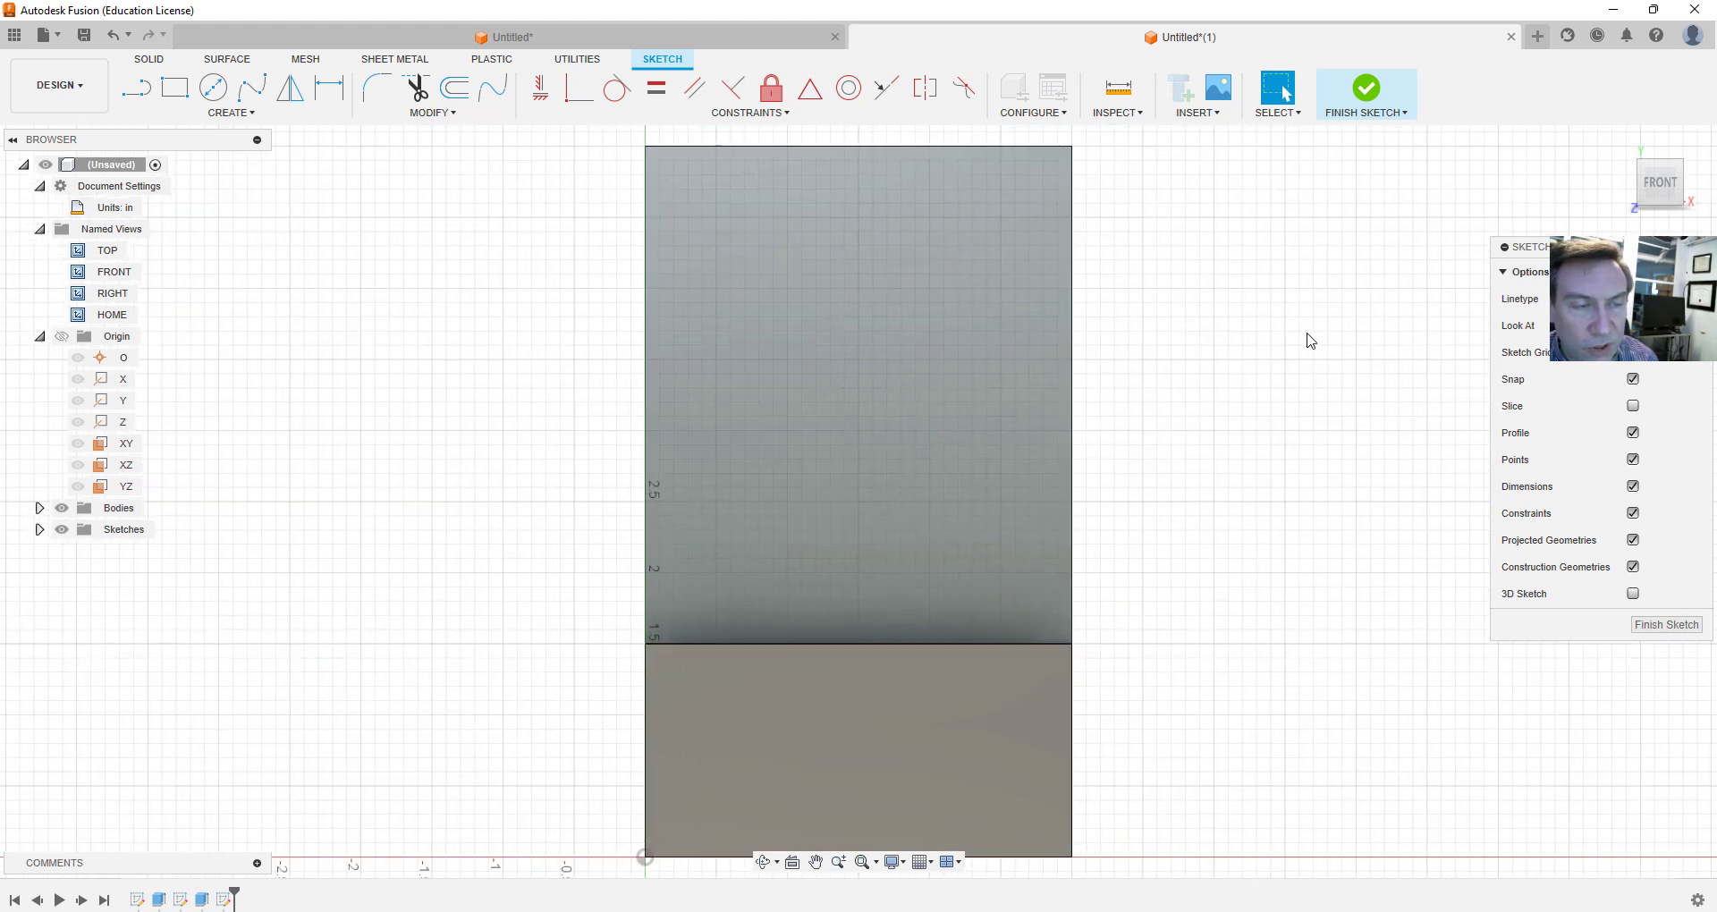
{"action": "left_click", "coordinate": [214, 89]}
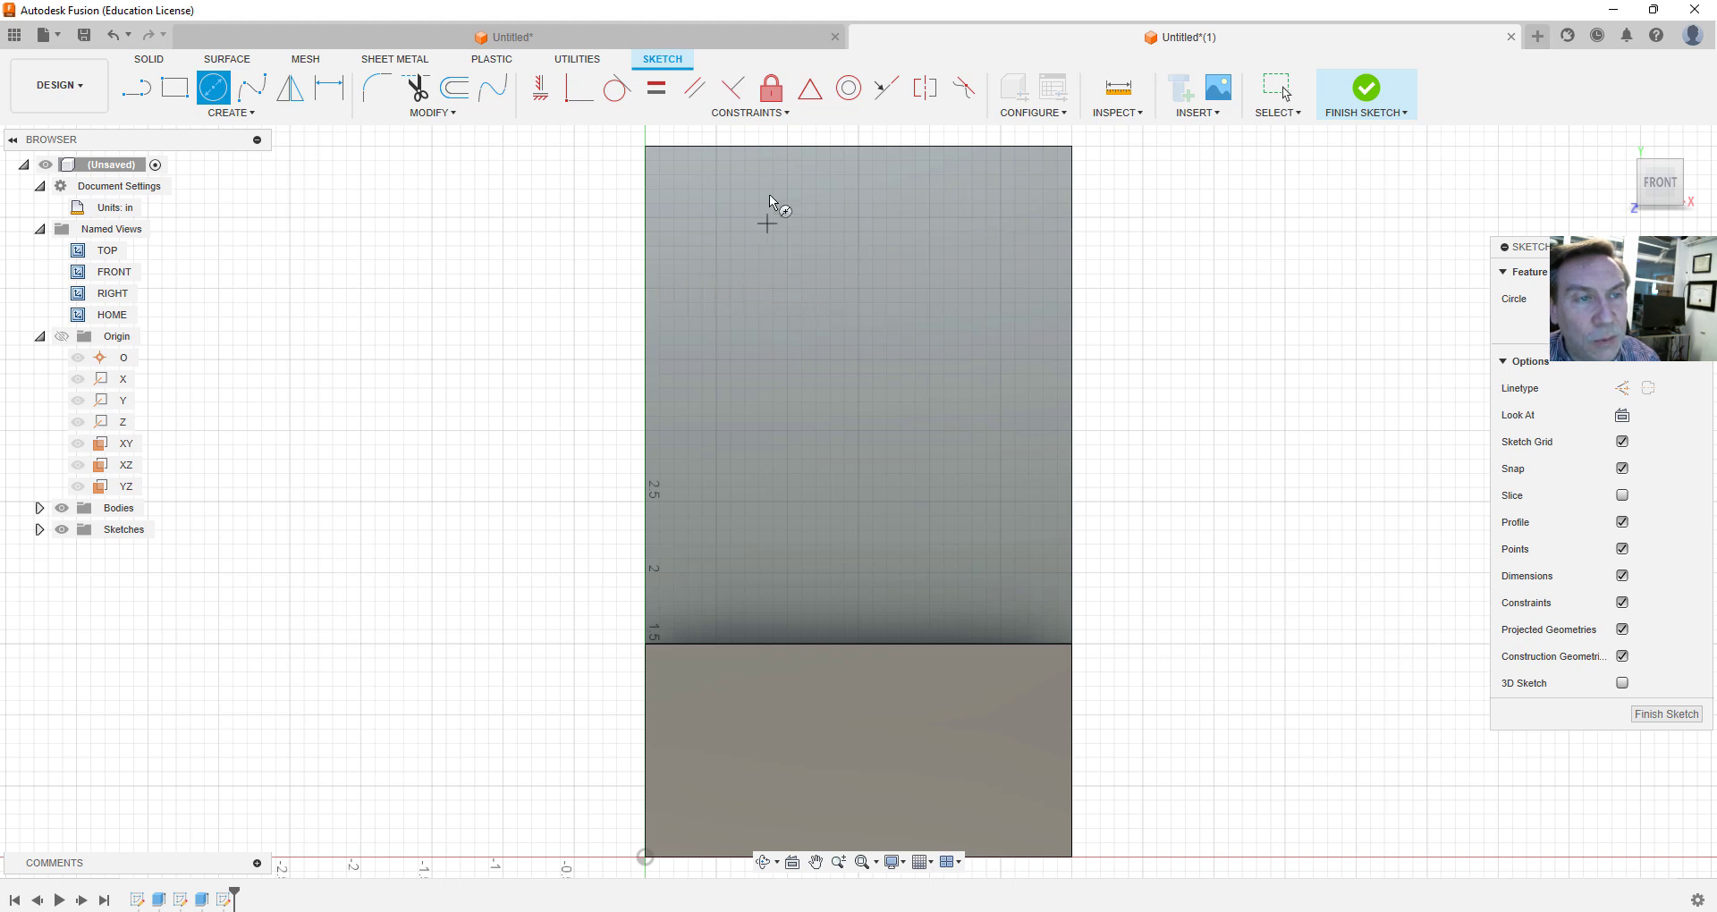
{"action": "left_click", "coordinate": [786, 287]}
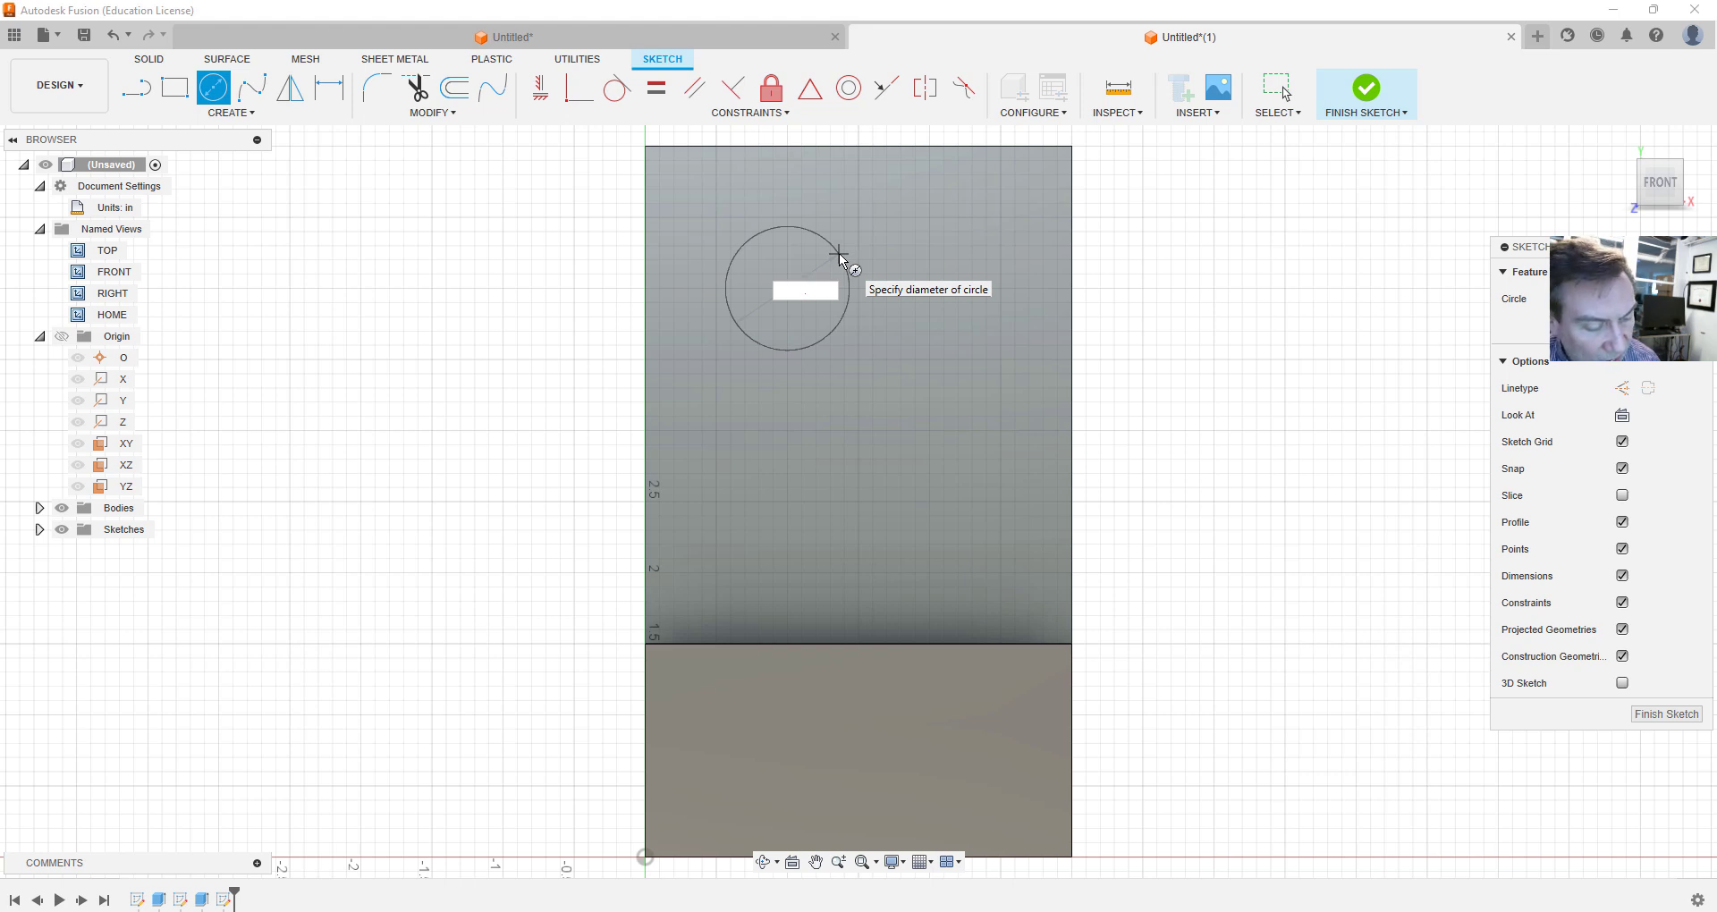
{"action": "type", "text": ".75"}
{"action": "key", "text": "Return"}
{"action": "key", "text": "Escape"}
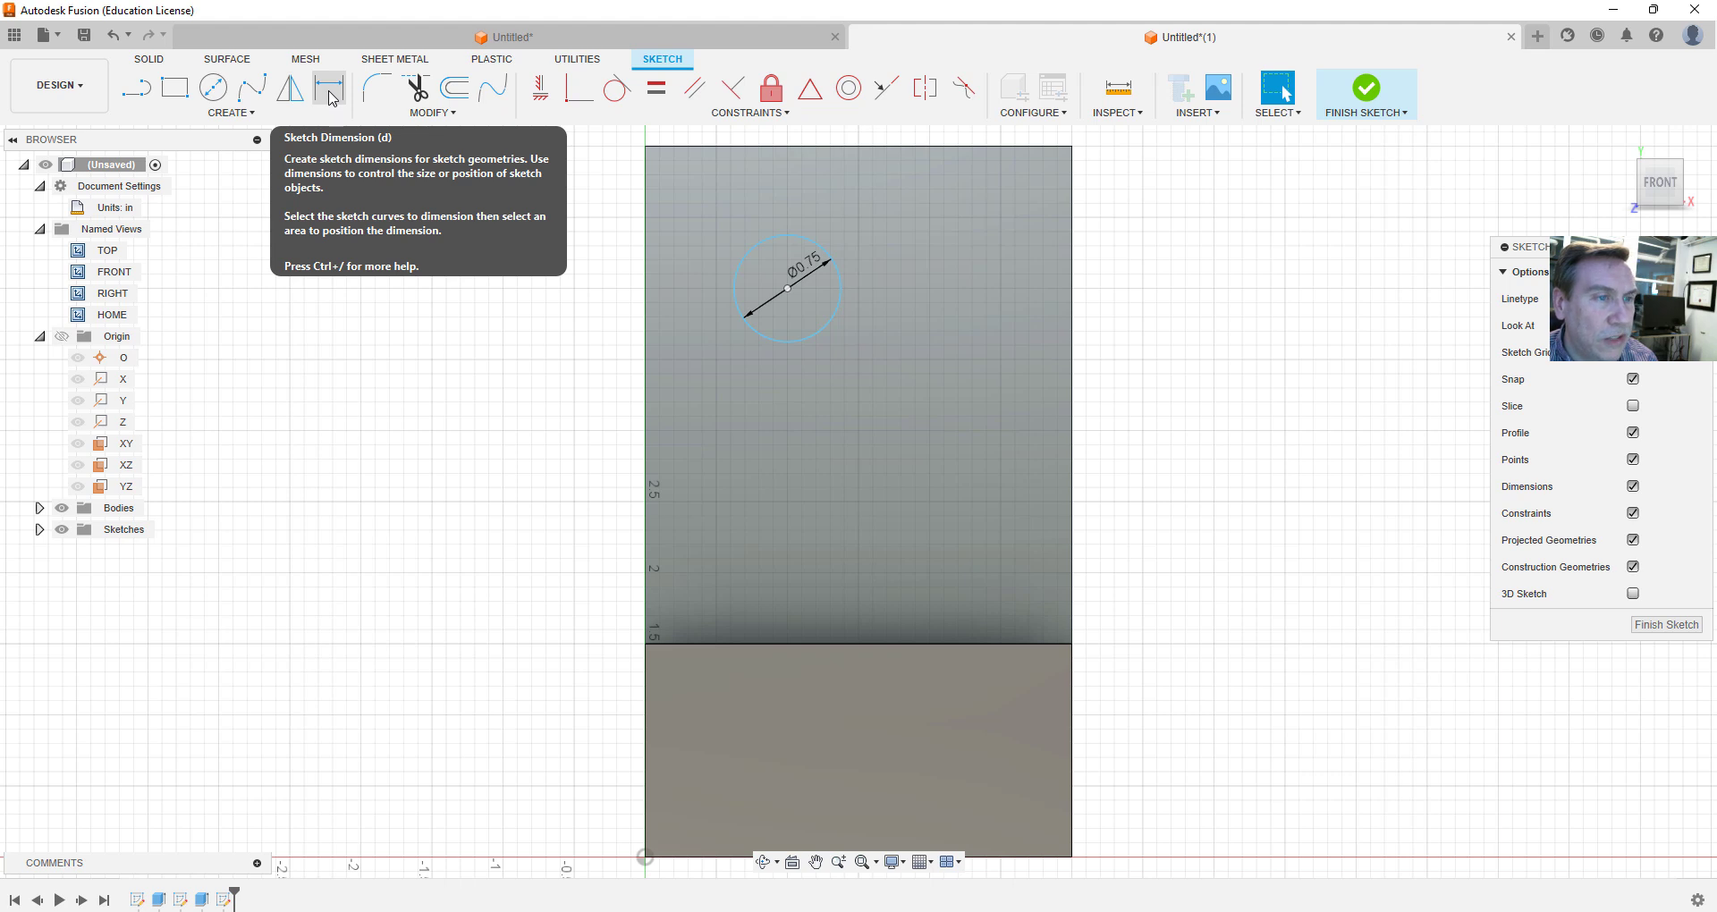
Dimension the circle's center 1 in below the plate's top edge
{"action": "left_click", "coordinate": [330, 93]}
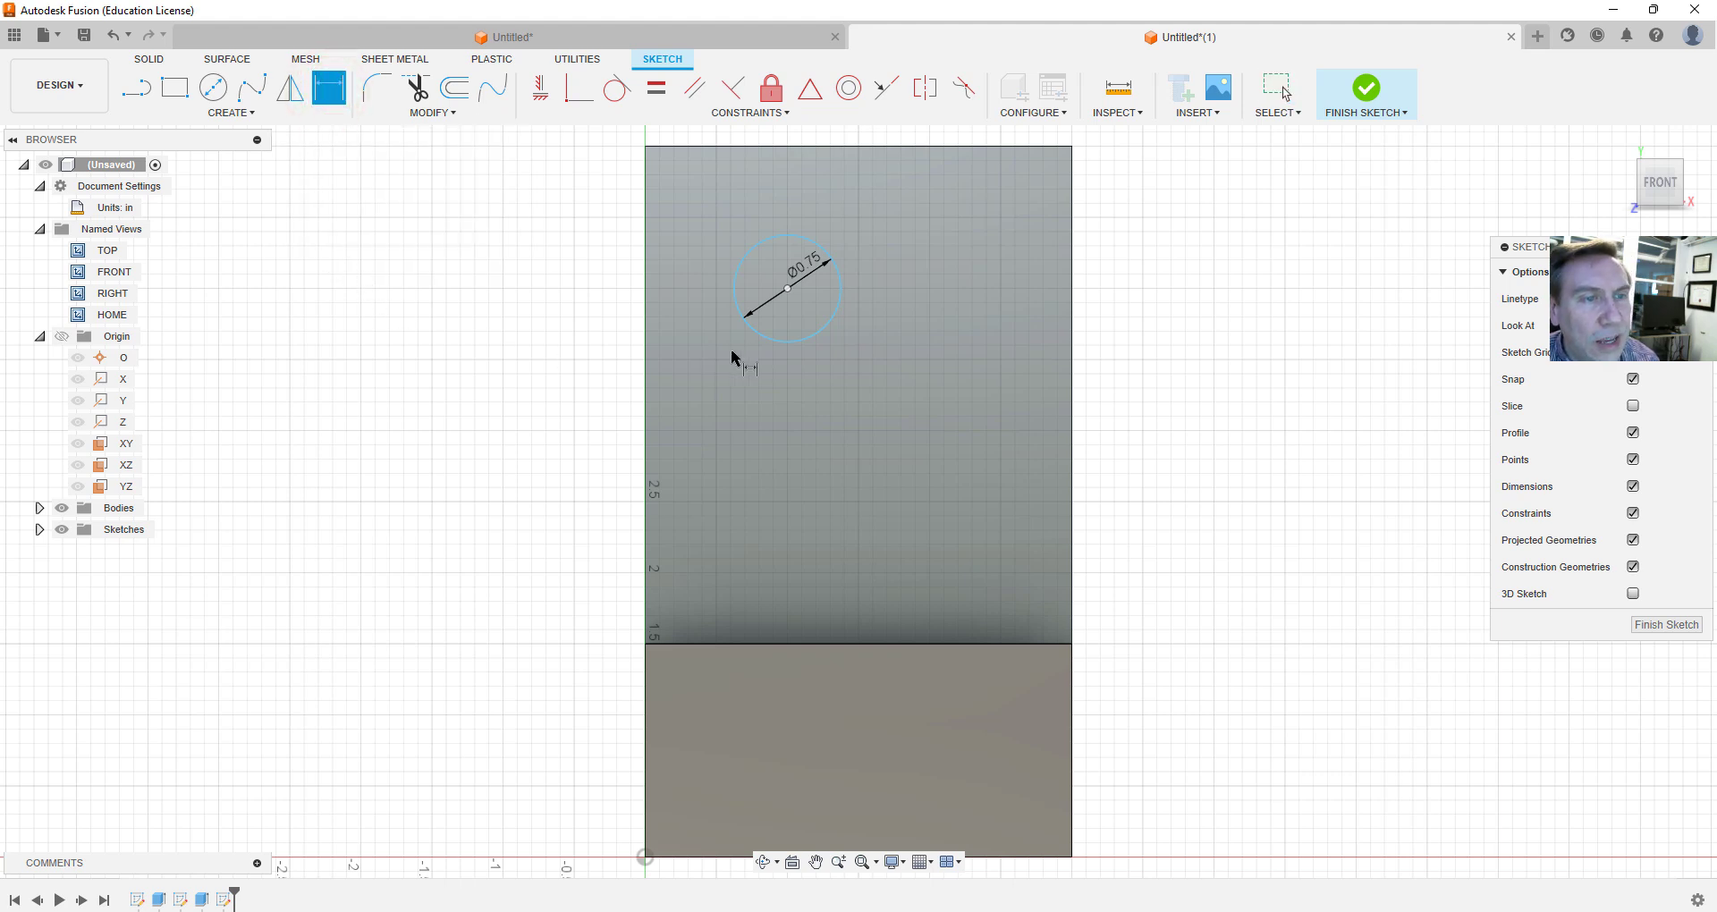
{"action": "left_click", "coordinate": [788, 289]}
{"action": "left_click", "coordinate": [794, 148]}
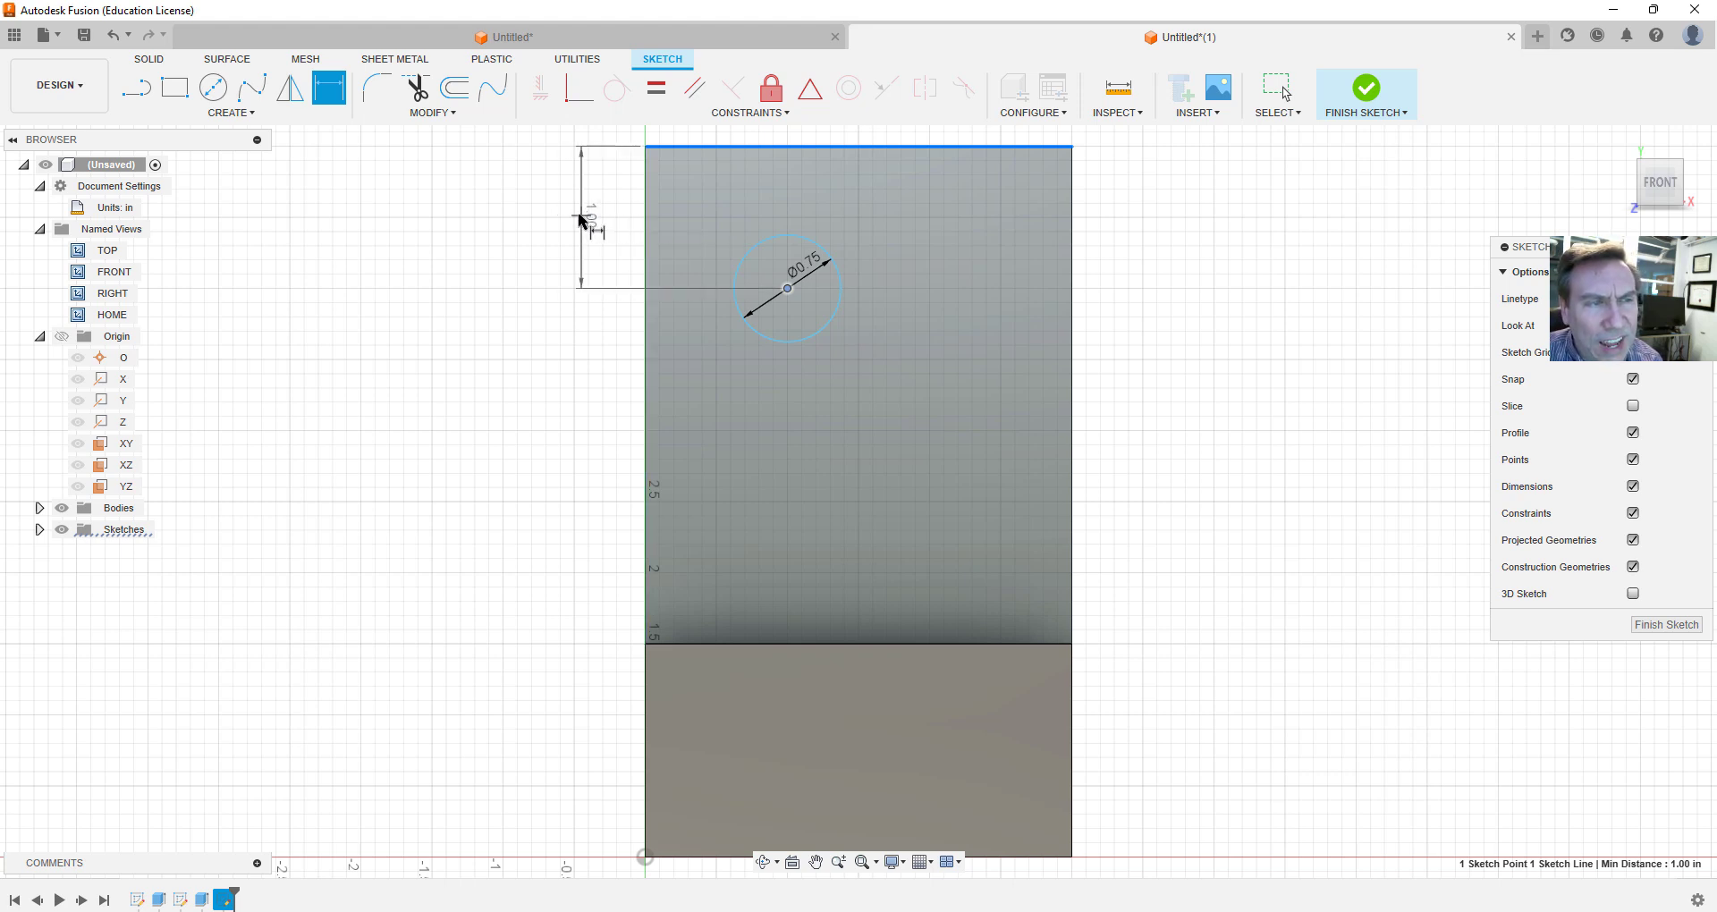
{"action": "left_click", "coordinate": [575, 218]}
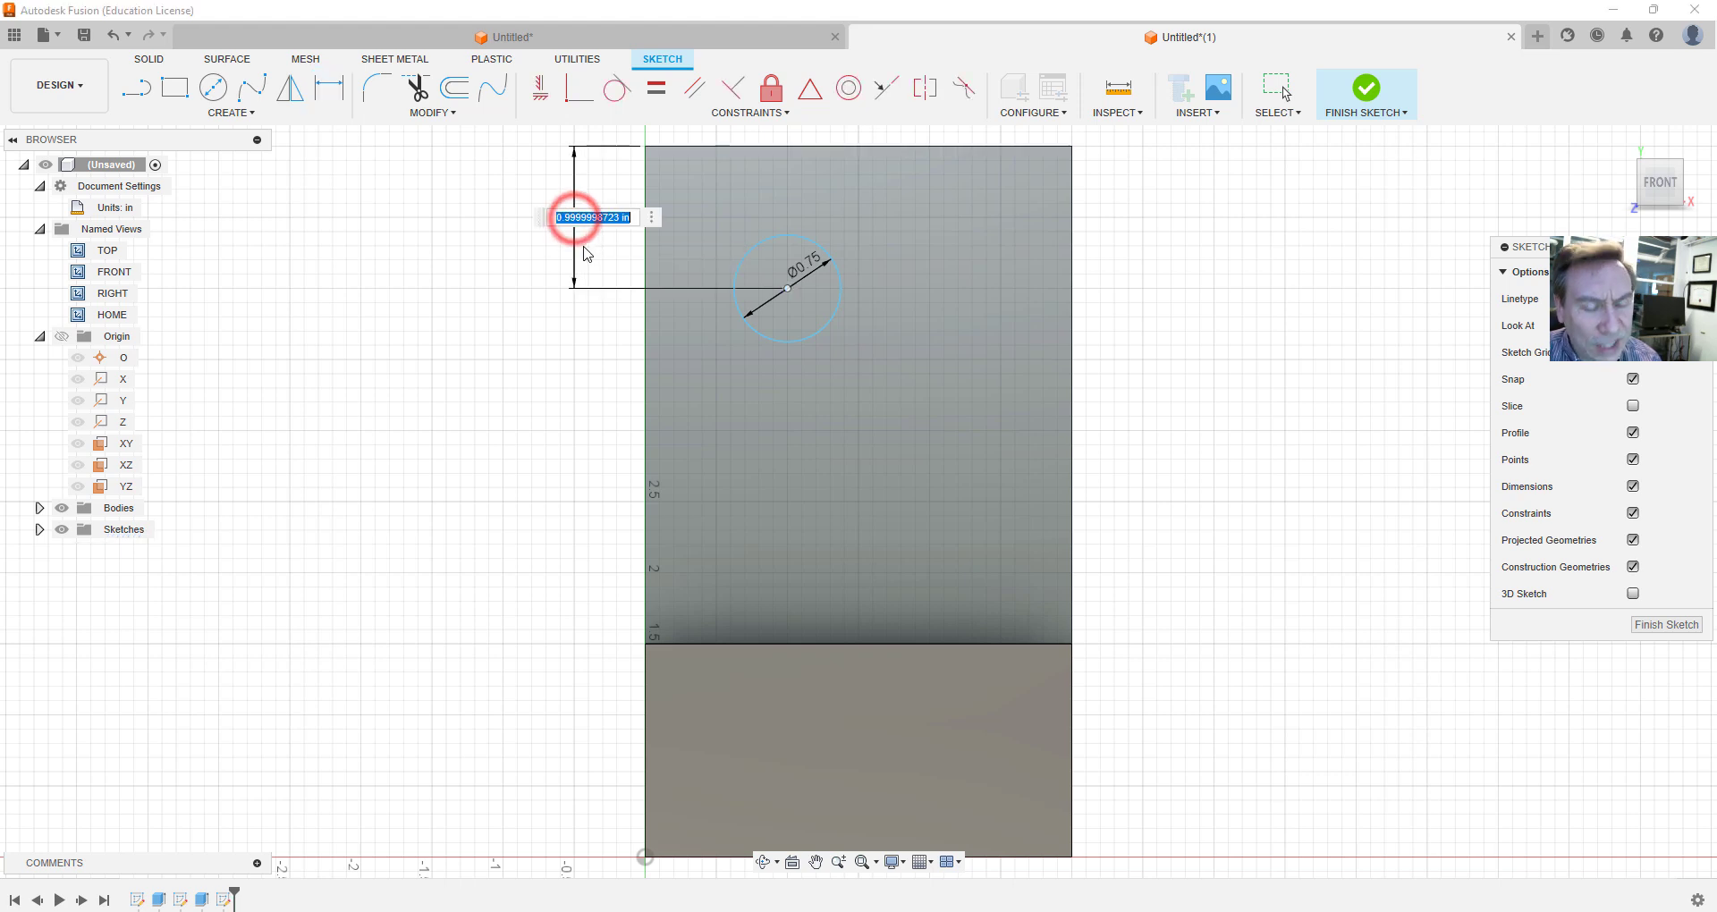
{"action": "type", "text": "1"}
{"action": "key", "text": "Return"}
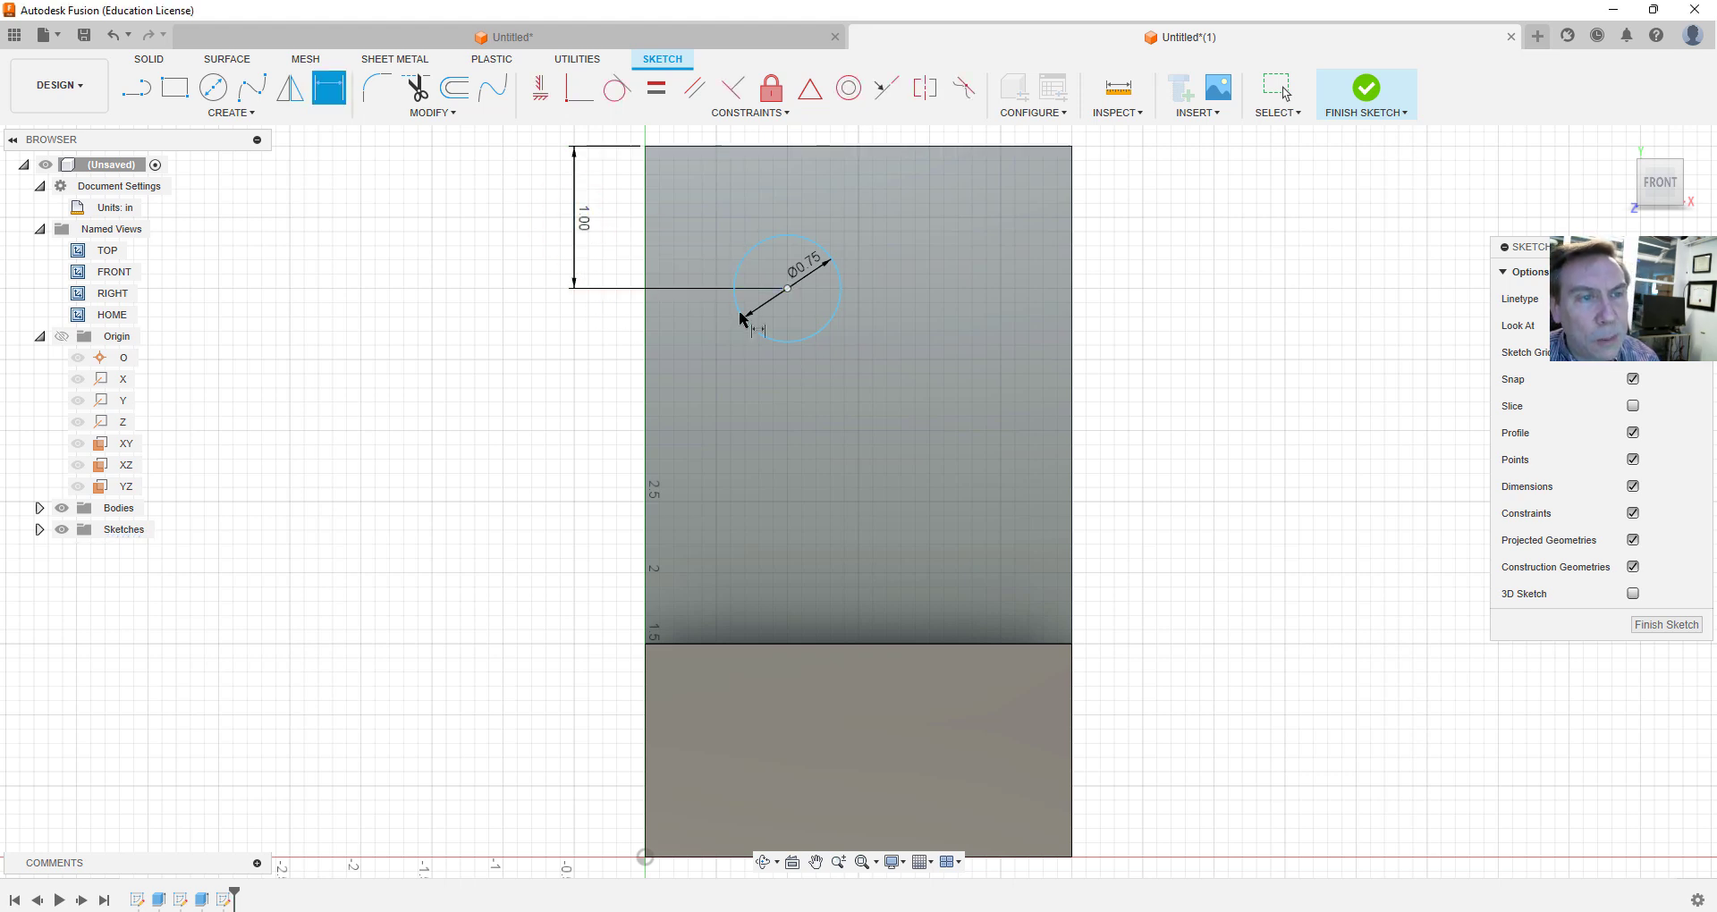
Dimension the circle's center 1 in from the plate's left edge
{"action": "left_click", "coordinate": [788, 290]}
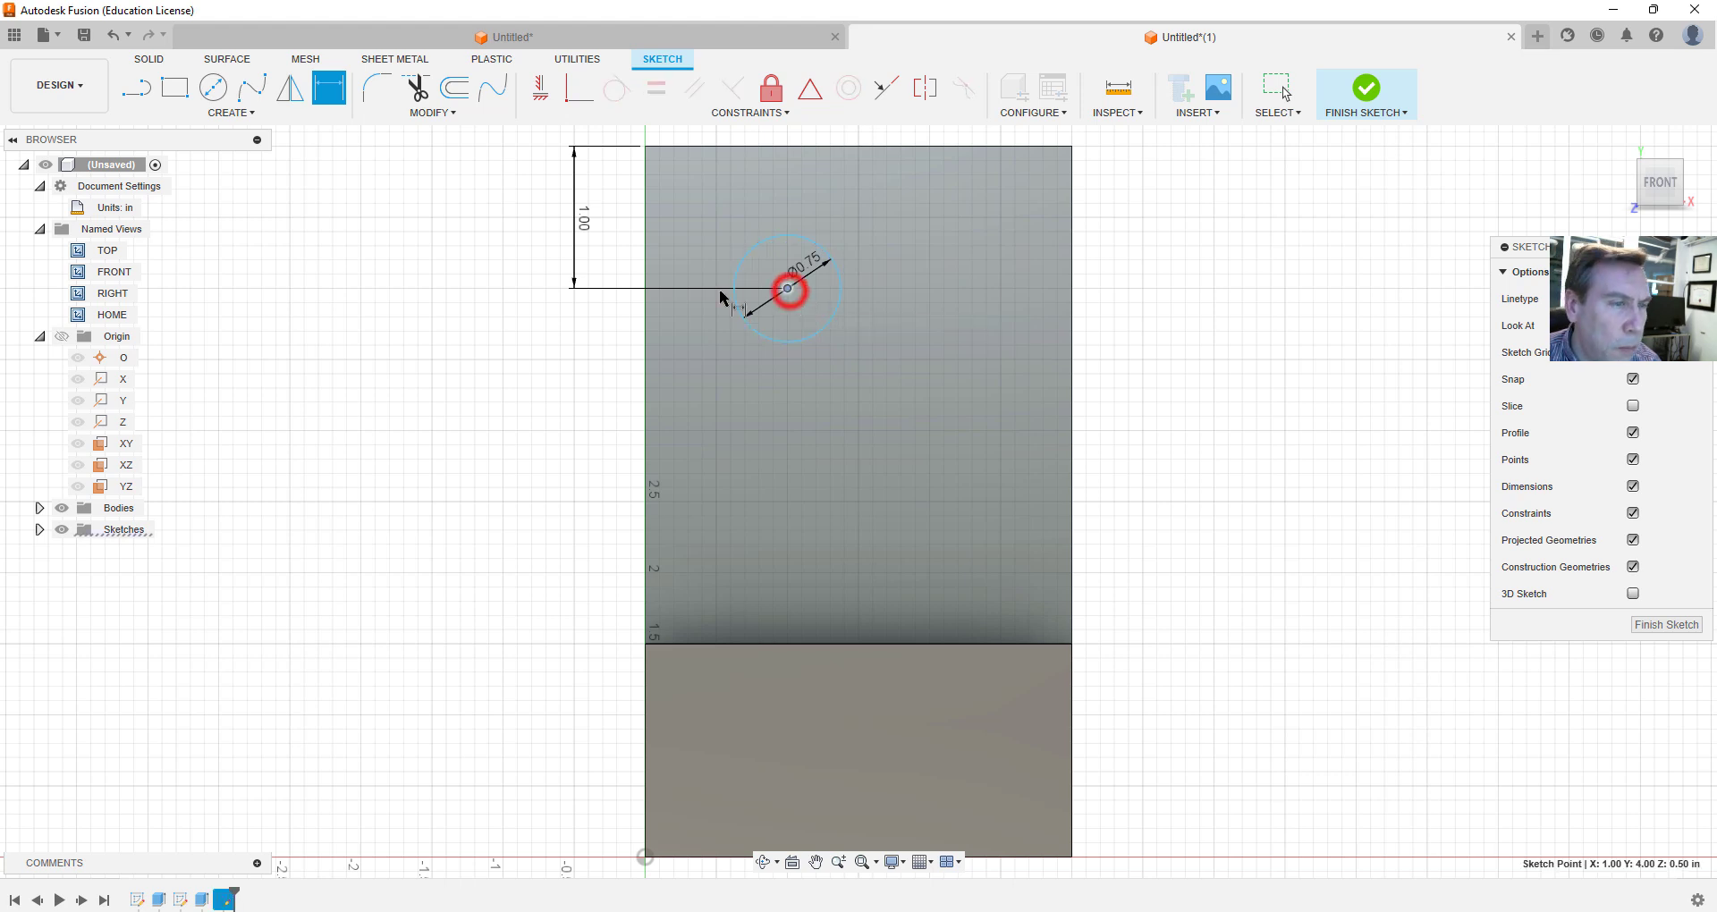
{"action": "left_click", "coordinate": [646, 271]}
{"action": "scroll", "coordinate": [660, 344], "scroll_direction": "down", "scroll_amount": 1}
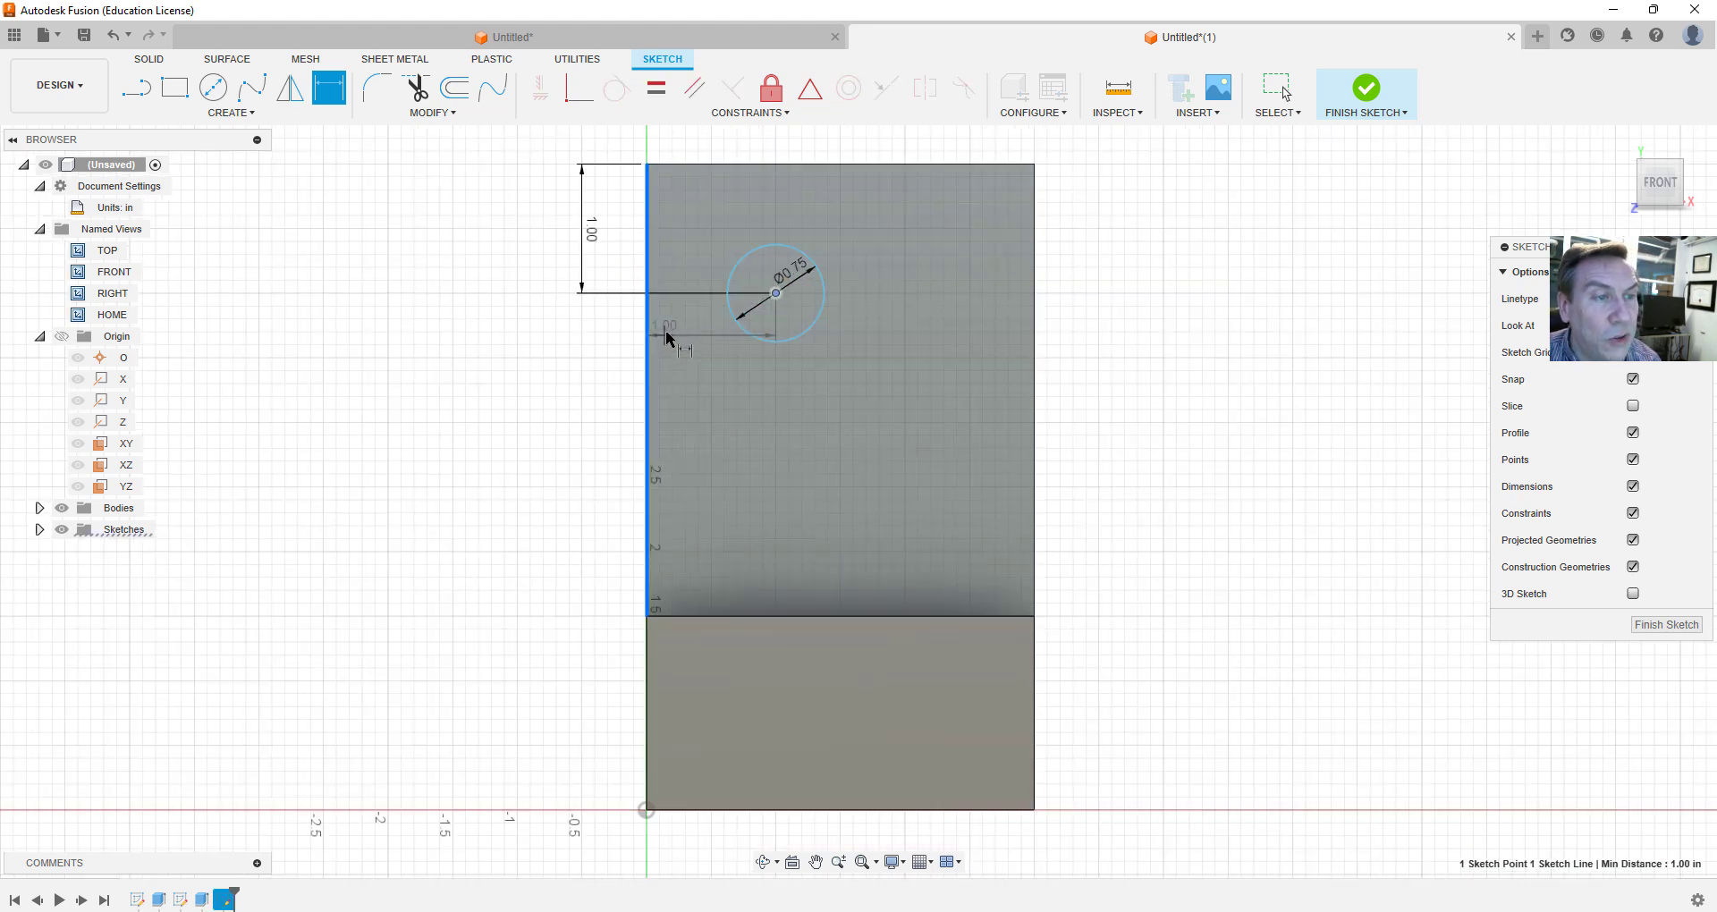
{"action": "scroll", "coordinate": [663, 338], "scroll_direction": "down", "scroll_amount": 1}
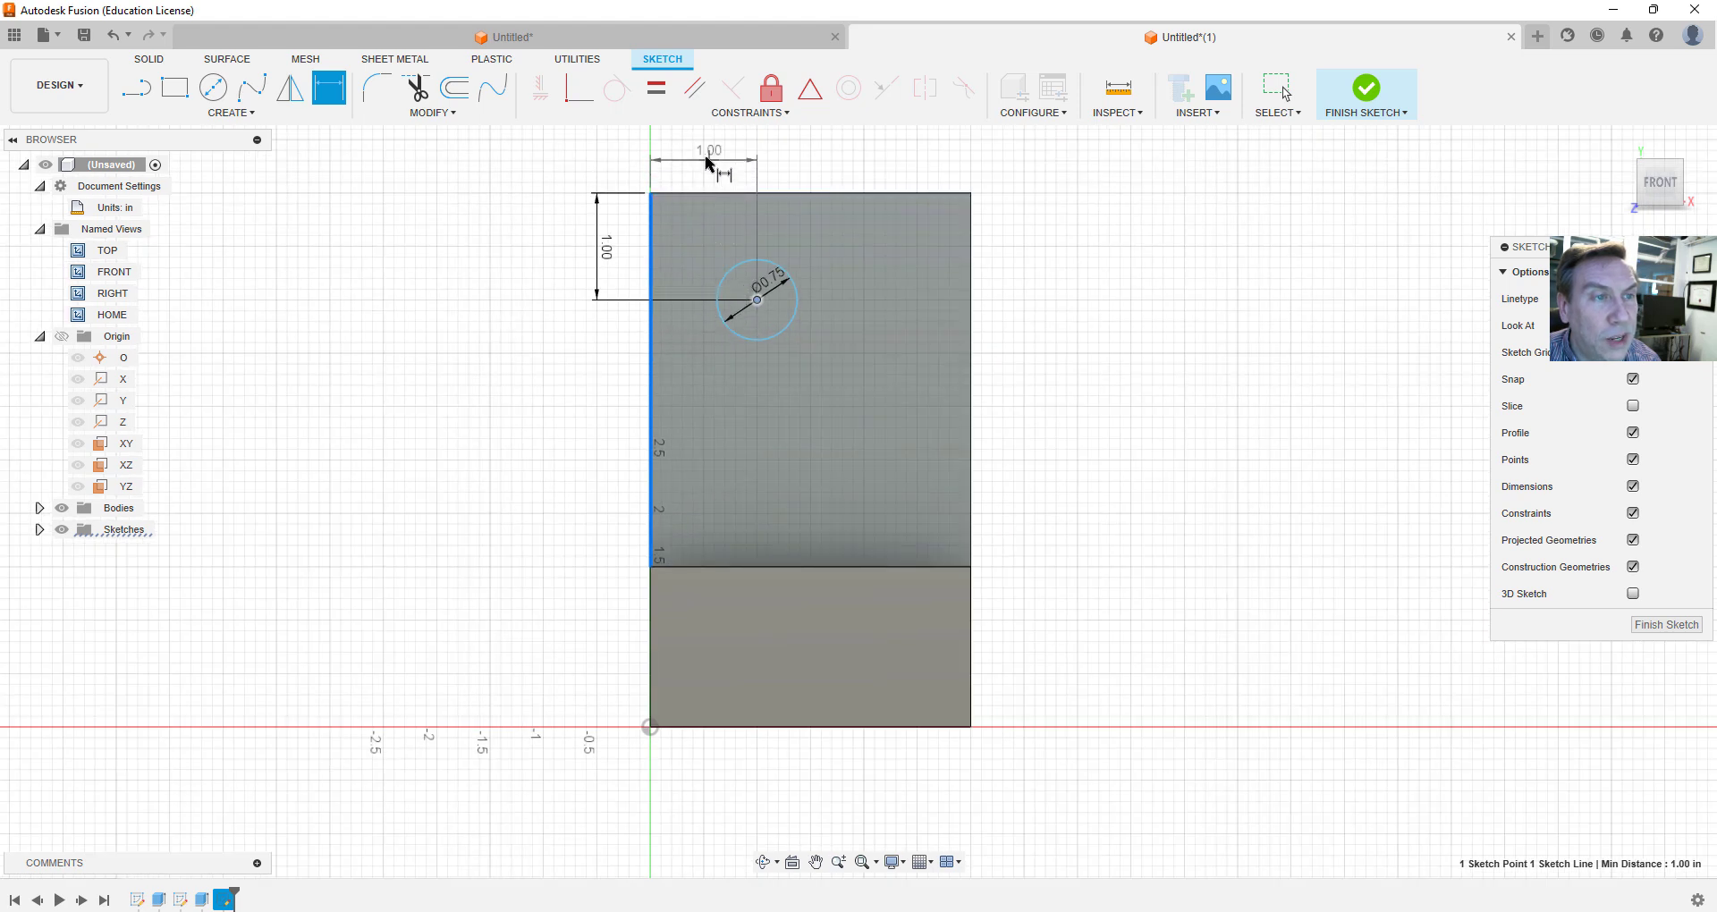
{"action": "left_click", "coordinate": [708, 161]}
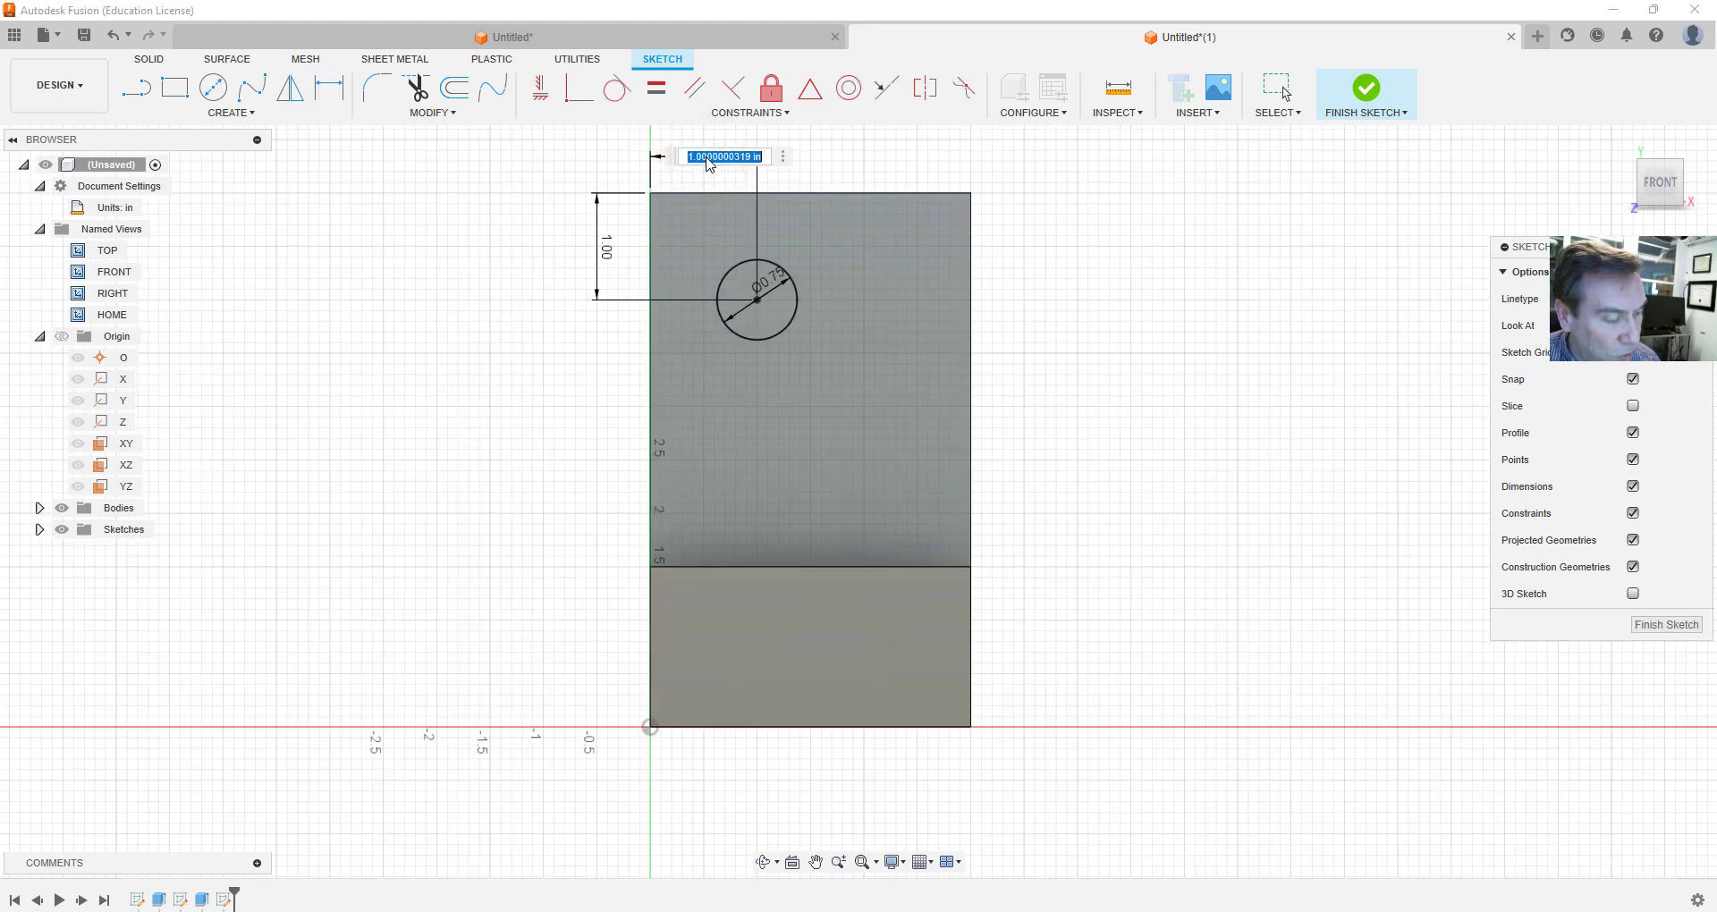
{"action": "type", "text": "1"}
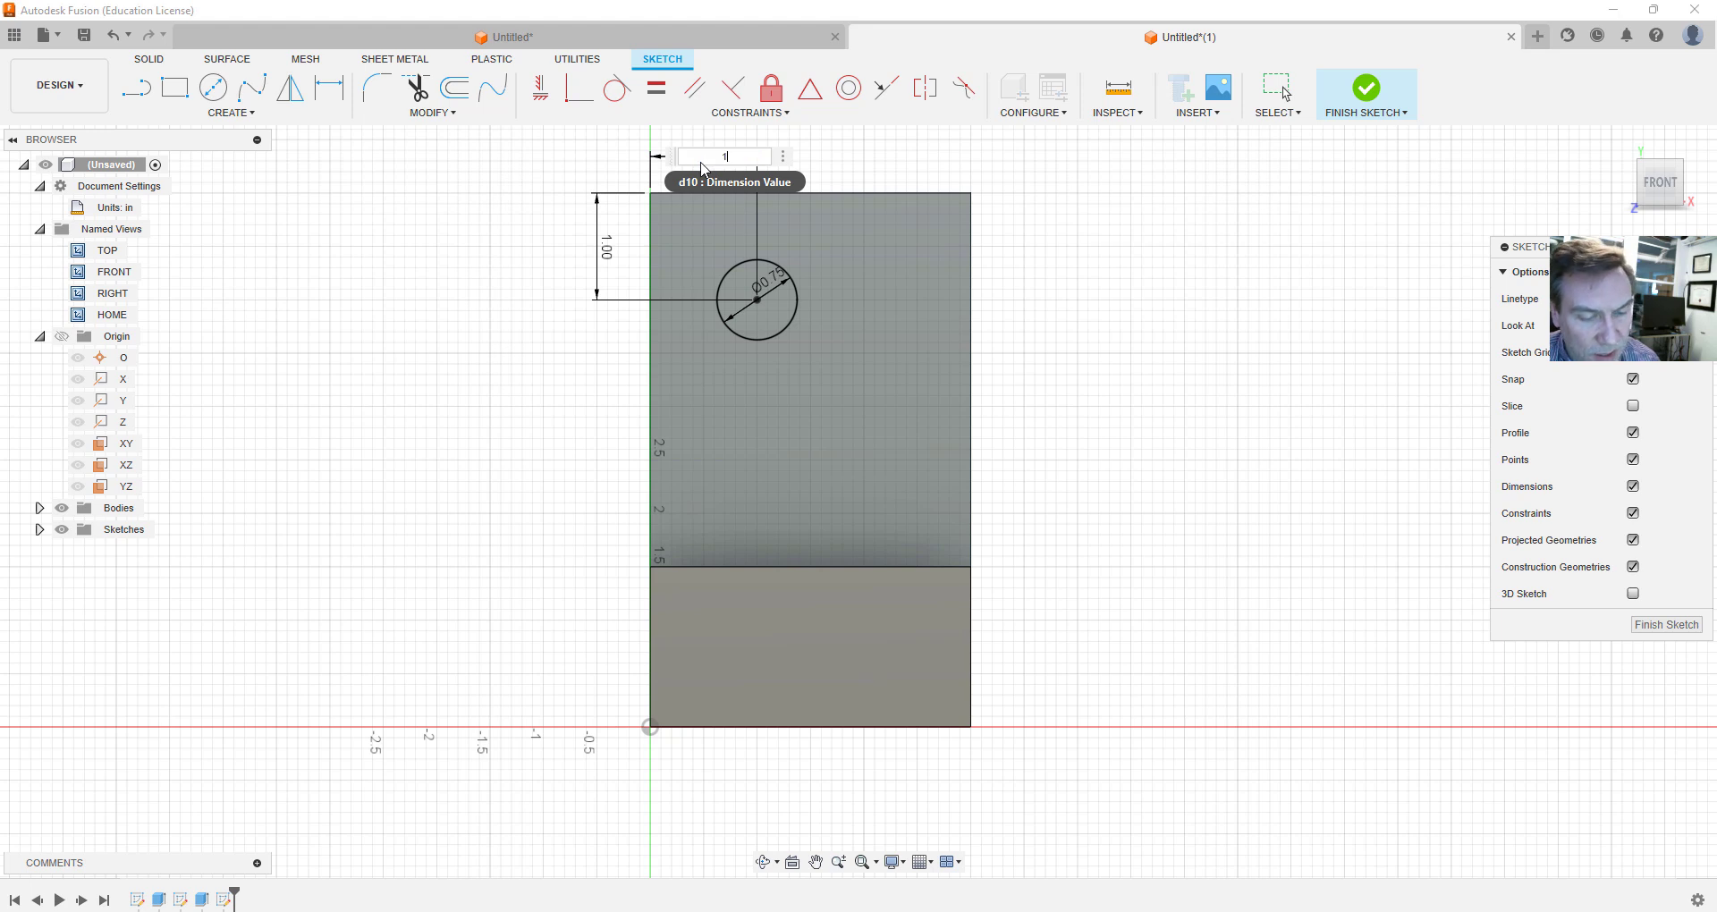
{"action": "key", "text": "Return"}
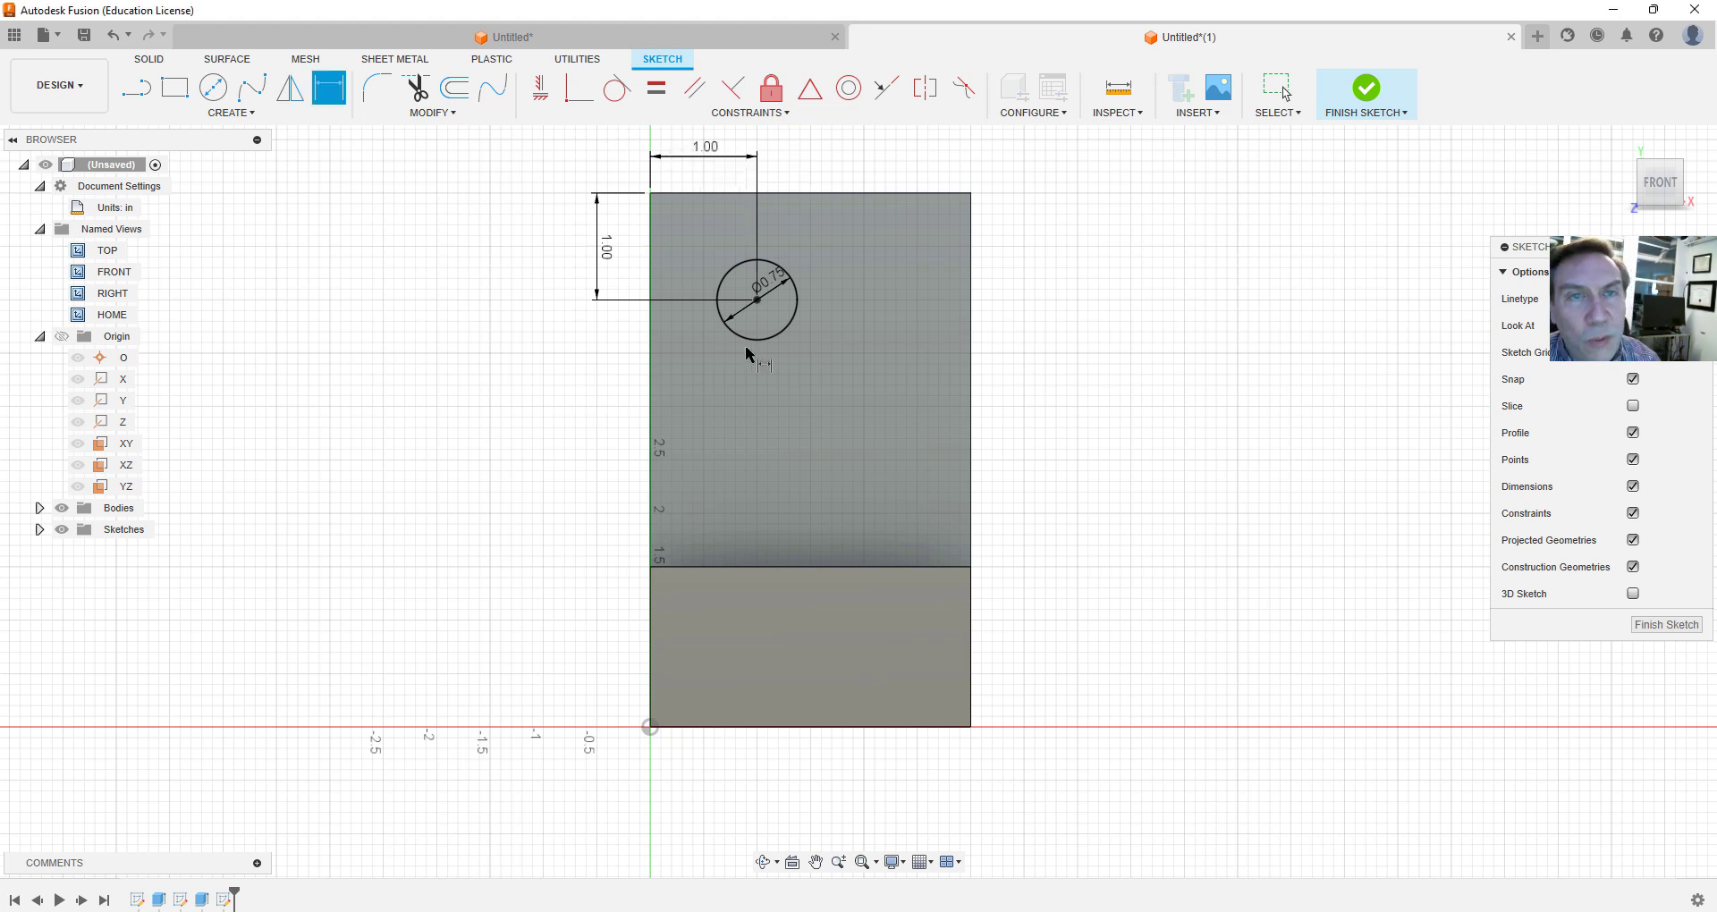
Extrude the 0.75 in circle backward as a cut through the whole plate, with the extent set to All
{"action": "left_click", "coordinate": [151, 65]}
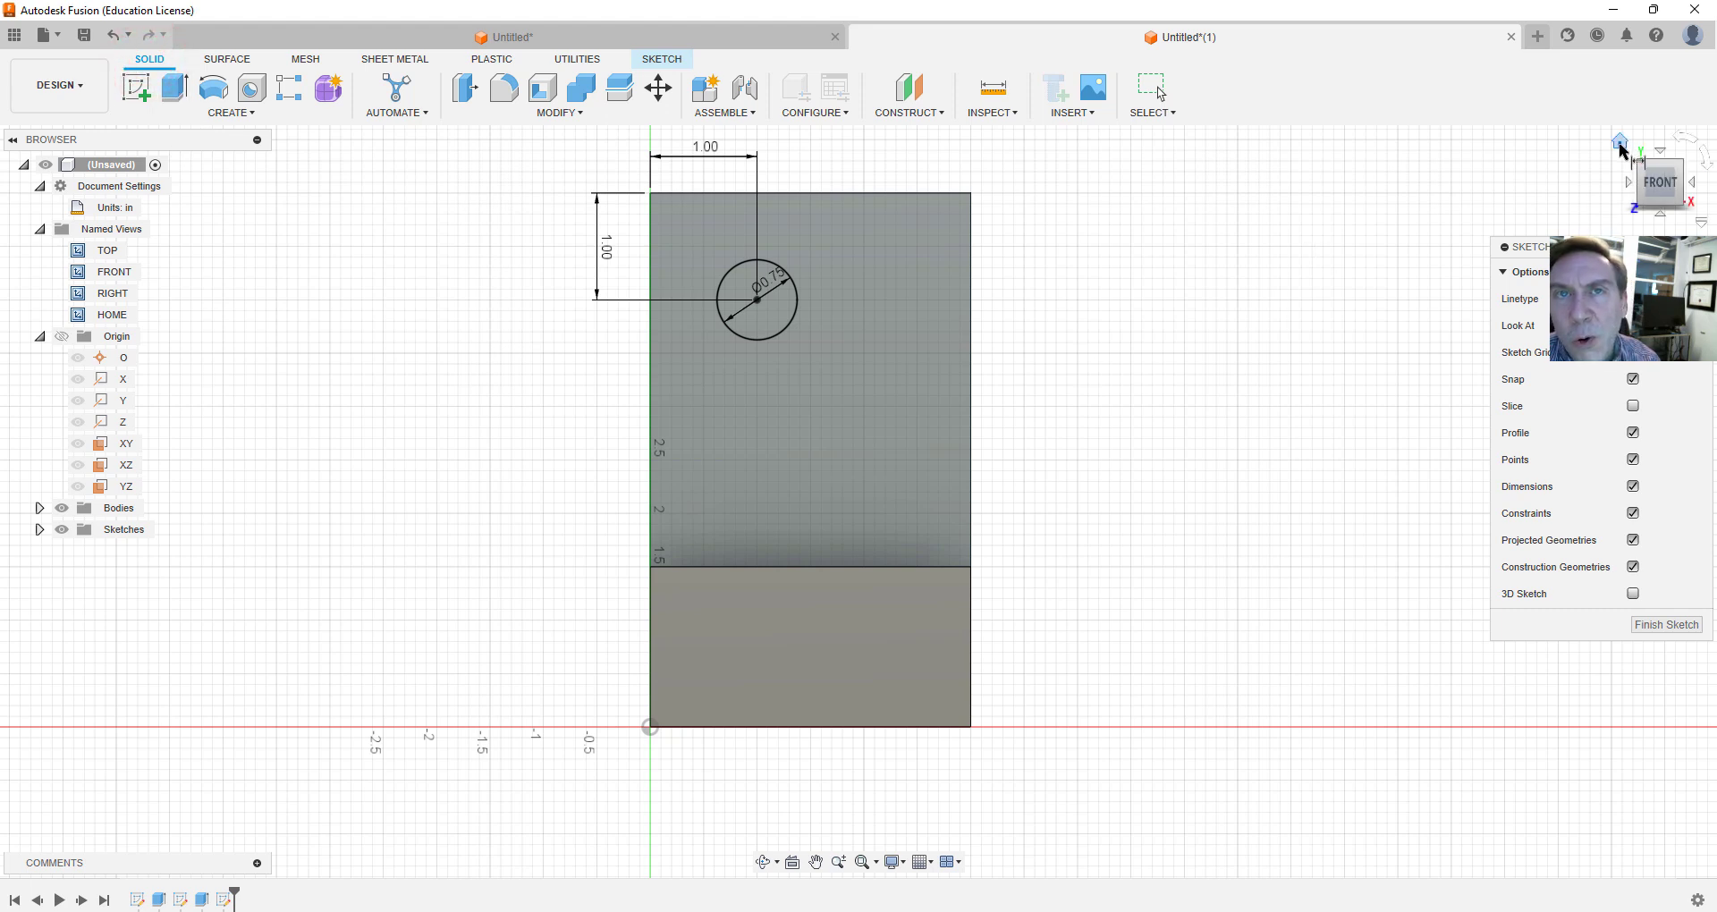
{"action": "left_click", "coordinate": [1620, 150]}
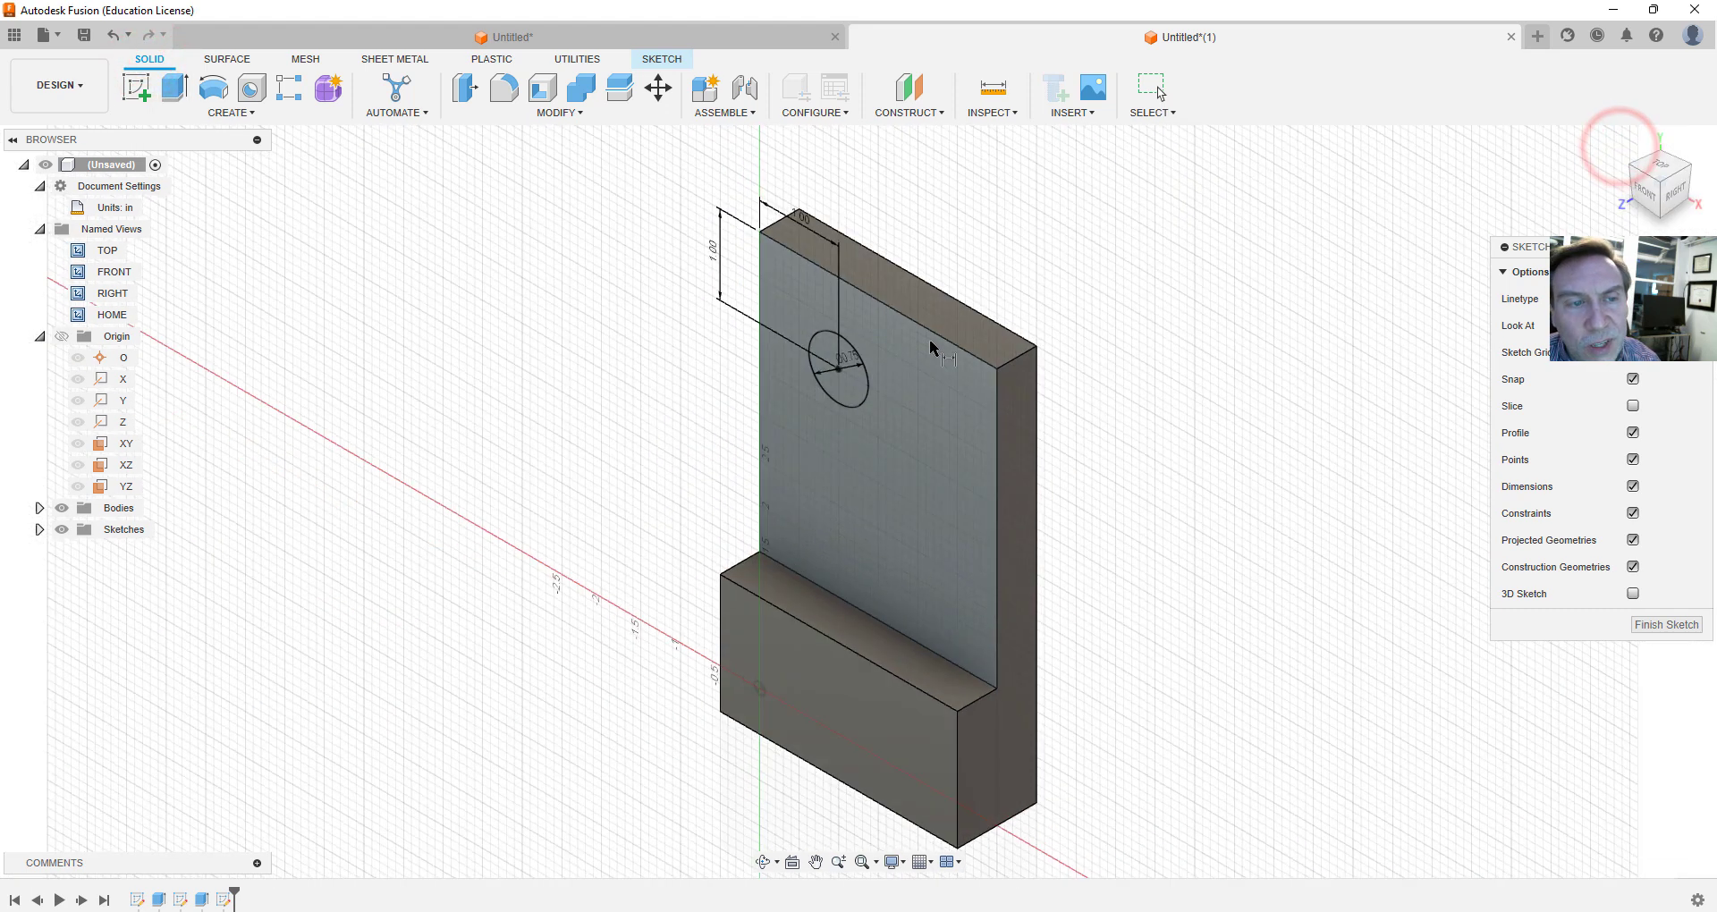
{"action": "left_click", "coordinate": [179, 93]}
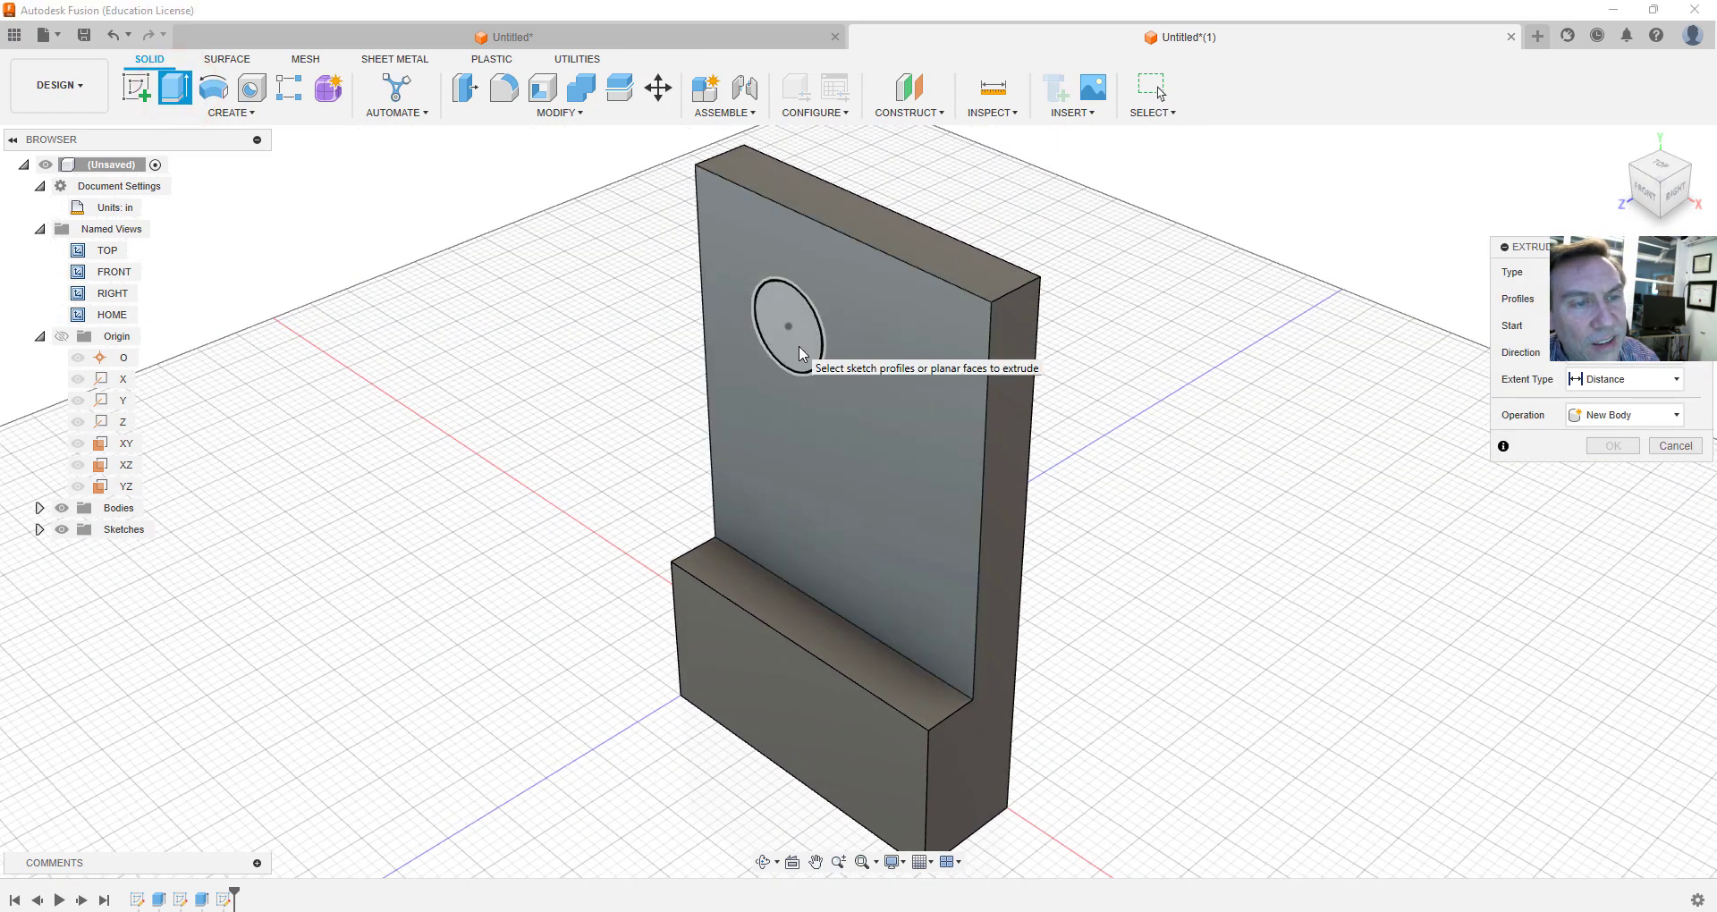
{"action": "left_click", "coordinate": [798, 354]}
{"action": "left_click_drag", "start_coordinate": [786, 345], "coordinate": [610, 424]}
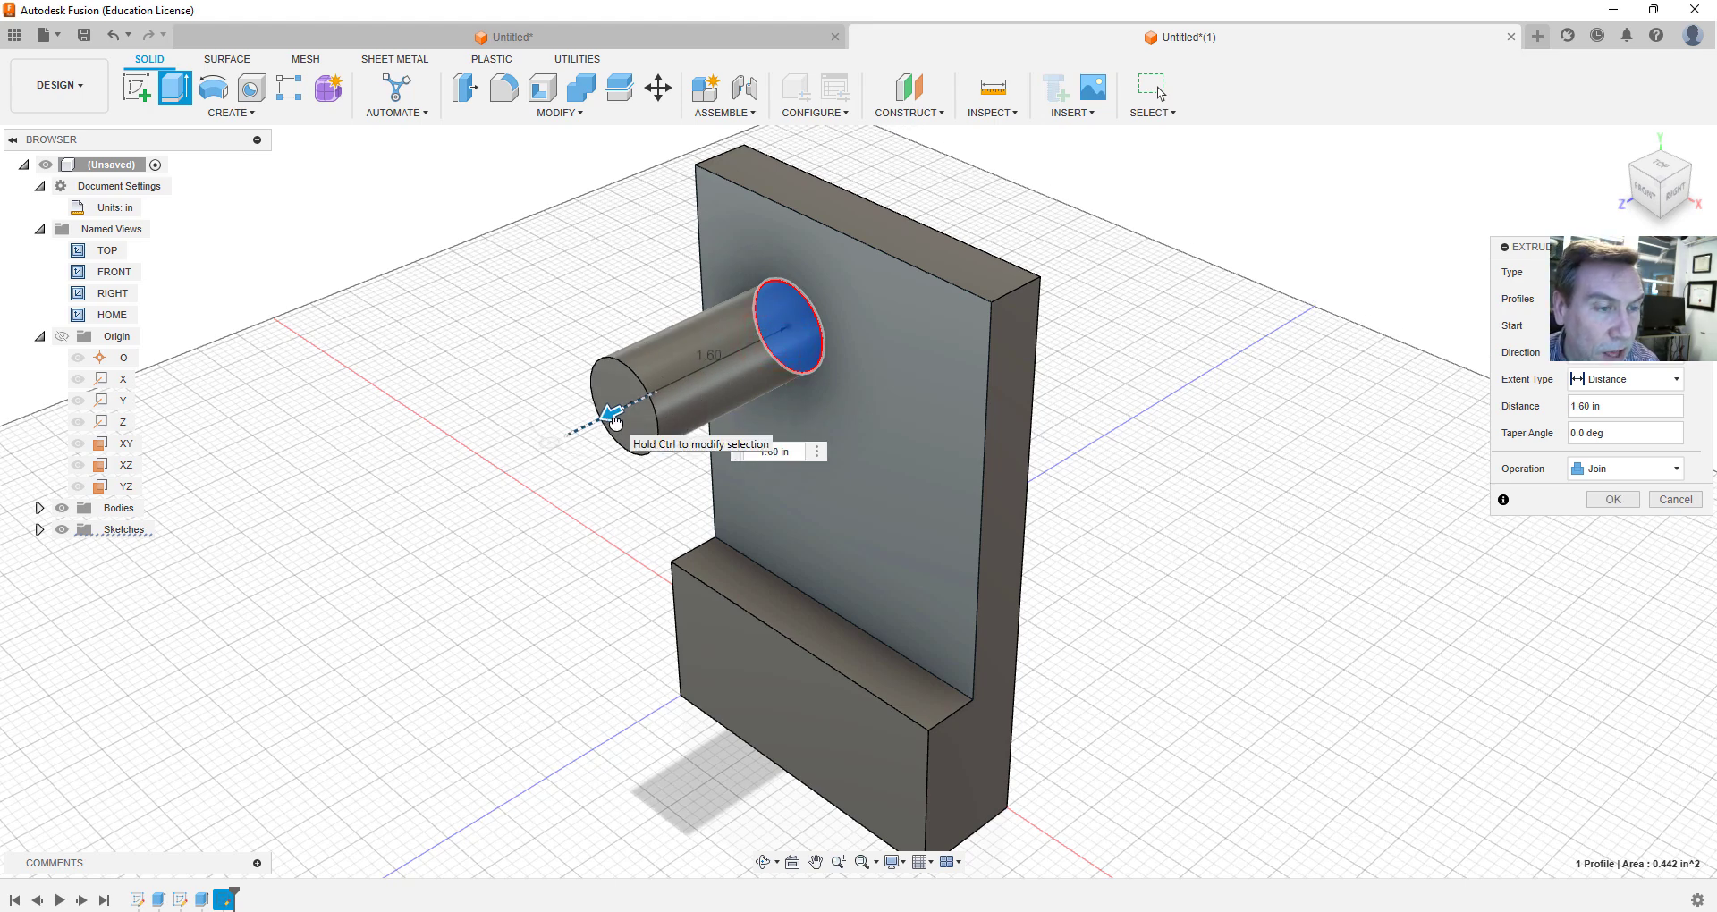
{"action": "left_click_drag", "start_coordinate": [614, 422], "coordinate": [1093, 177]}
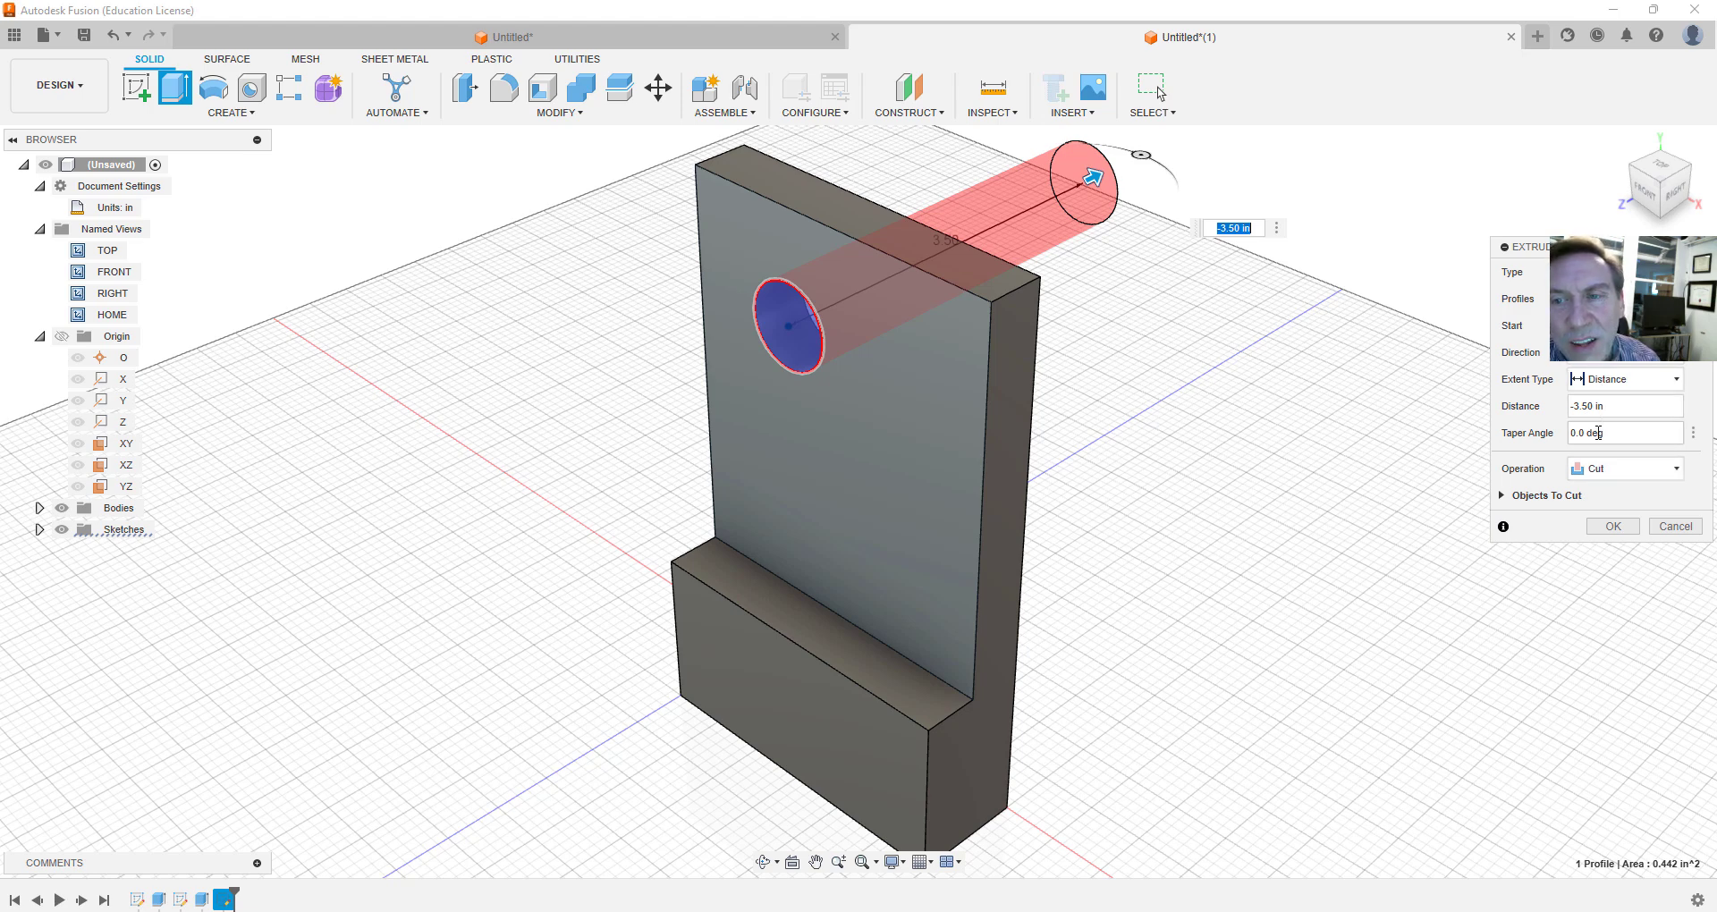
{"action": "left_click", "coordinate": [1610, 380]}
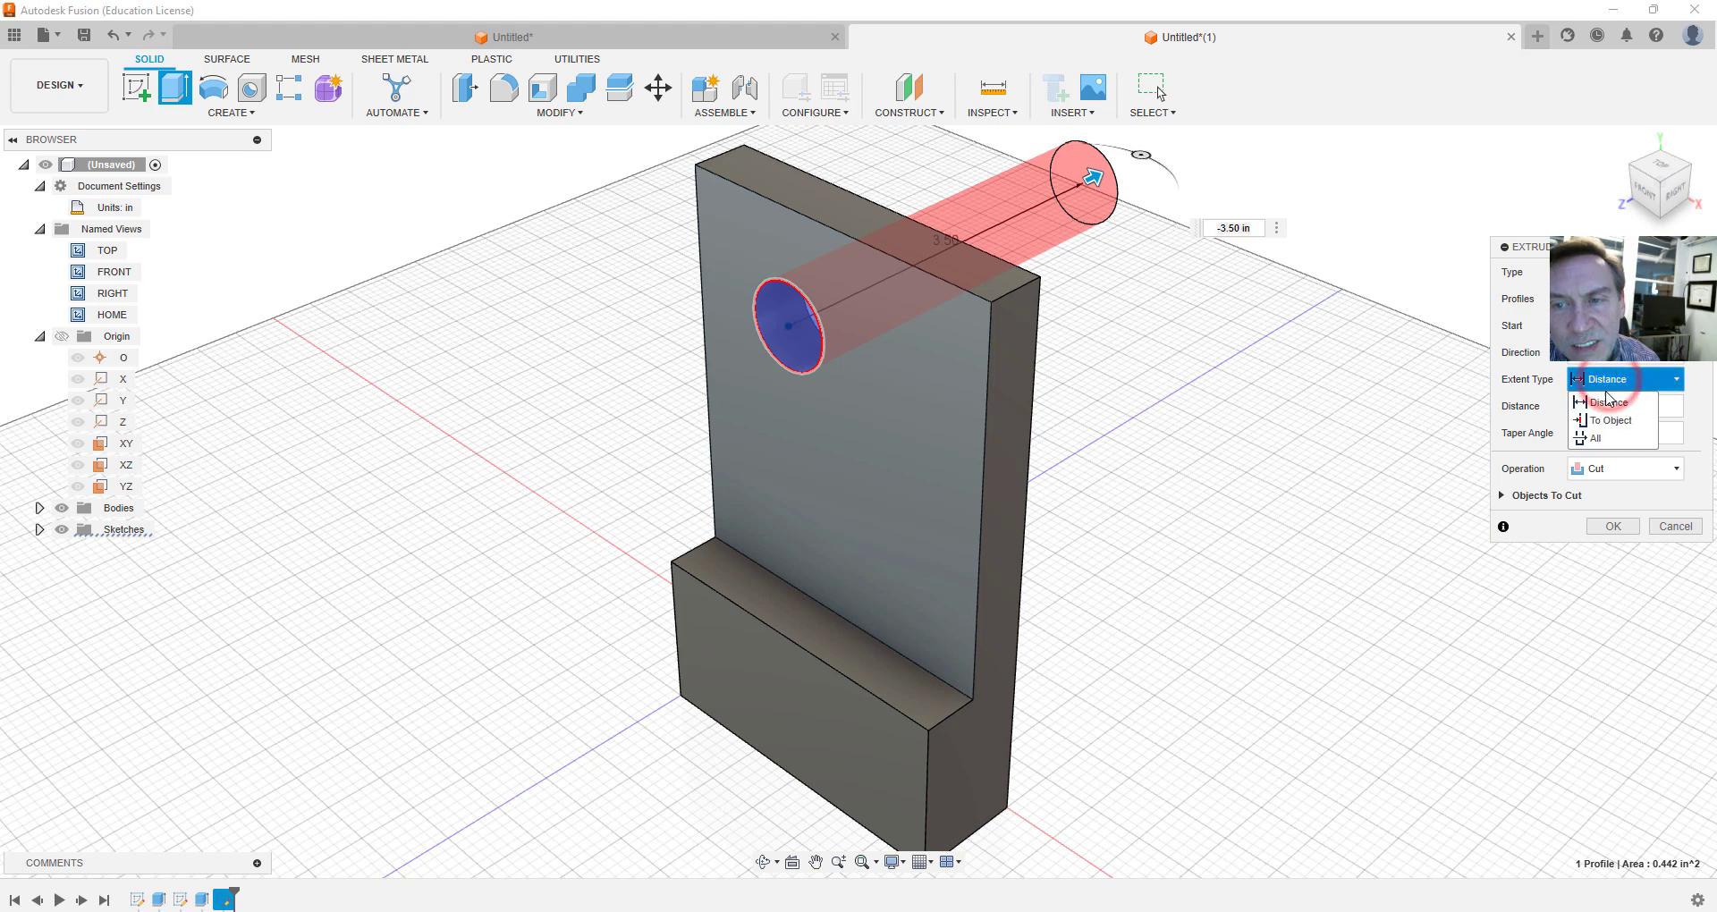
{"action": "left_click", "coordinate": [1596, 438]}
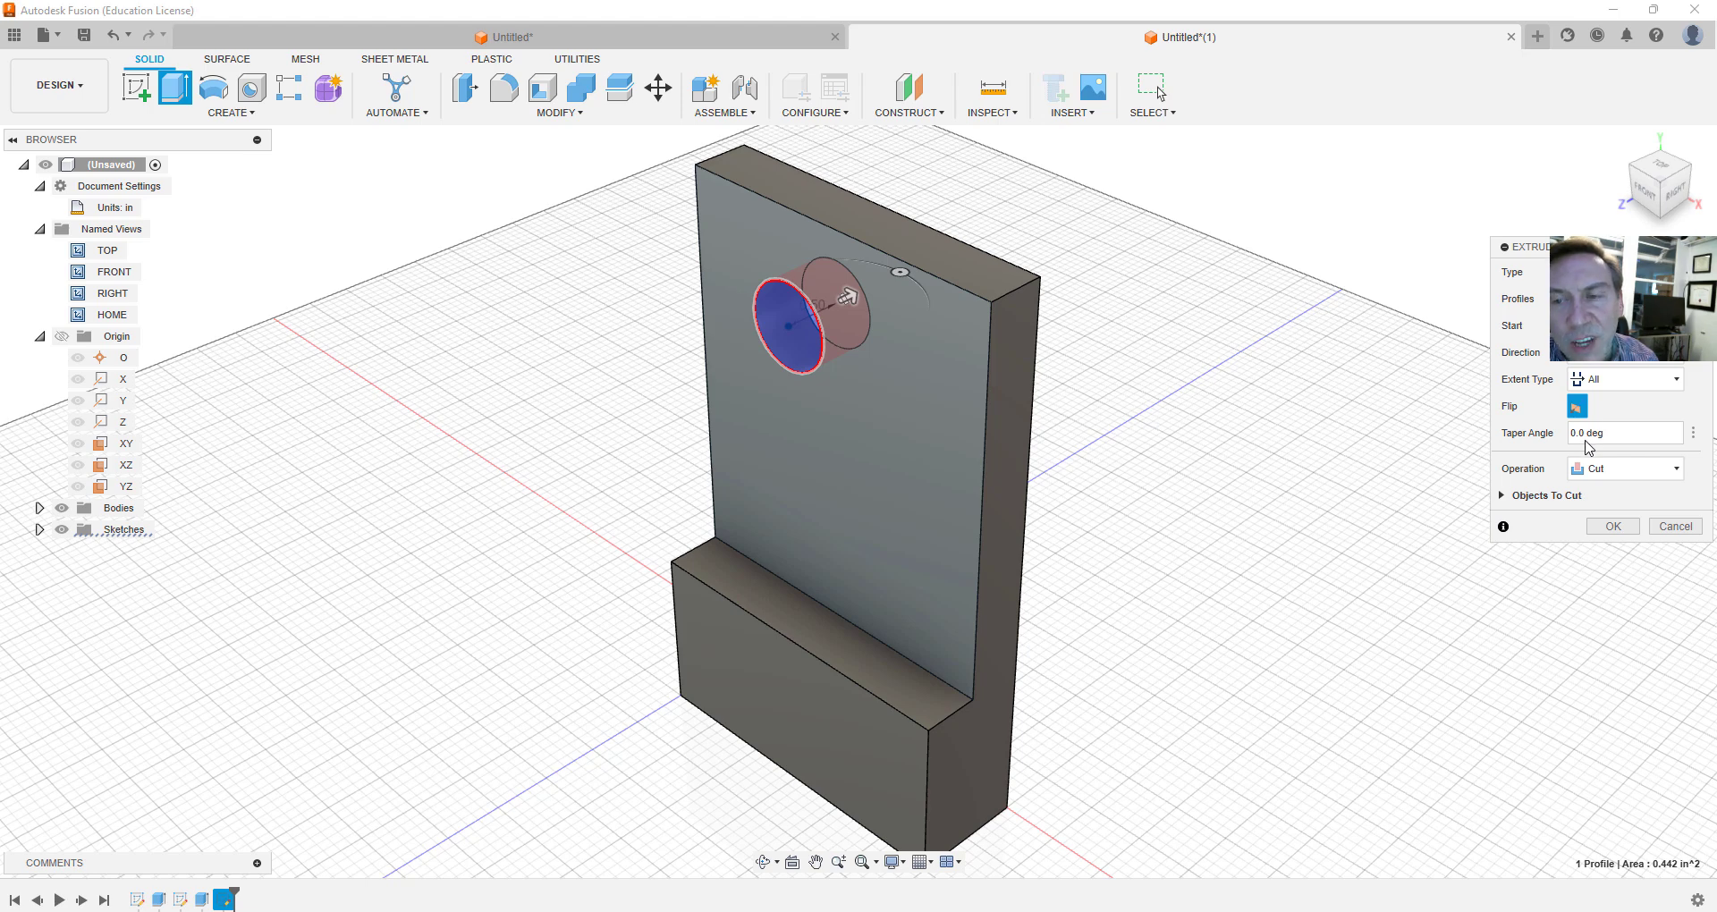
{"action": "left_click", "coordinate": [1614, 528]}
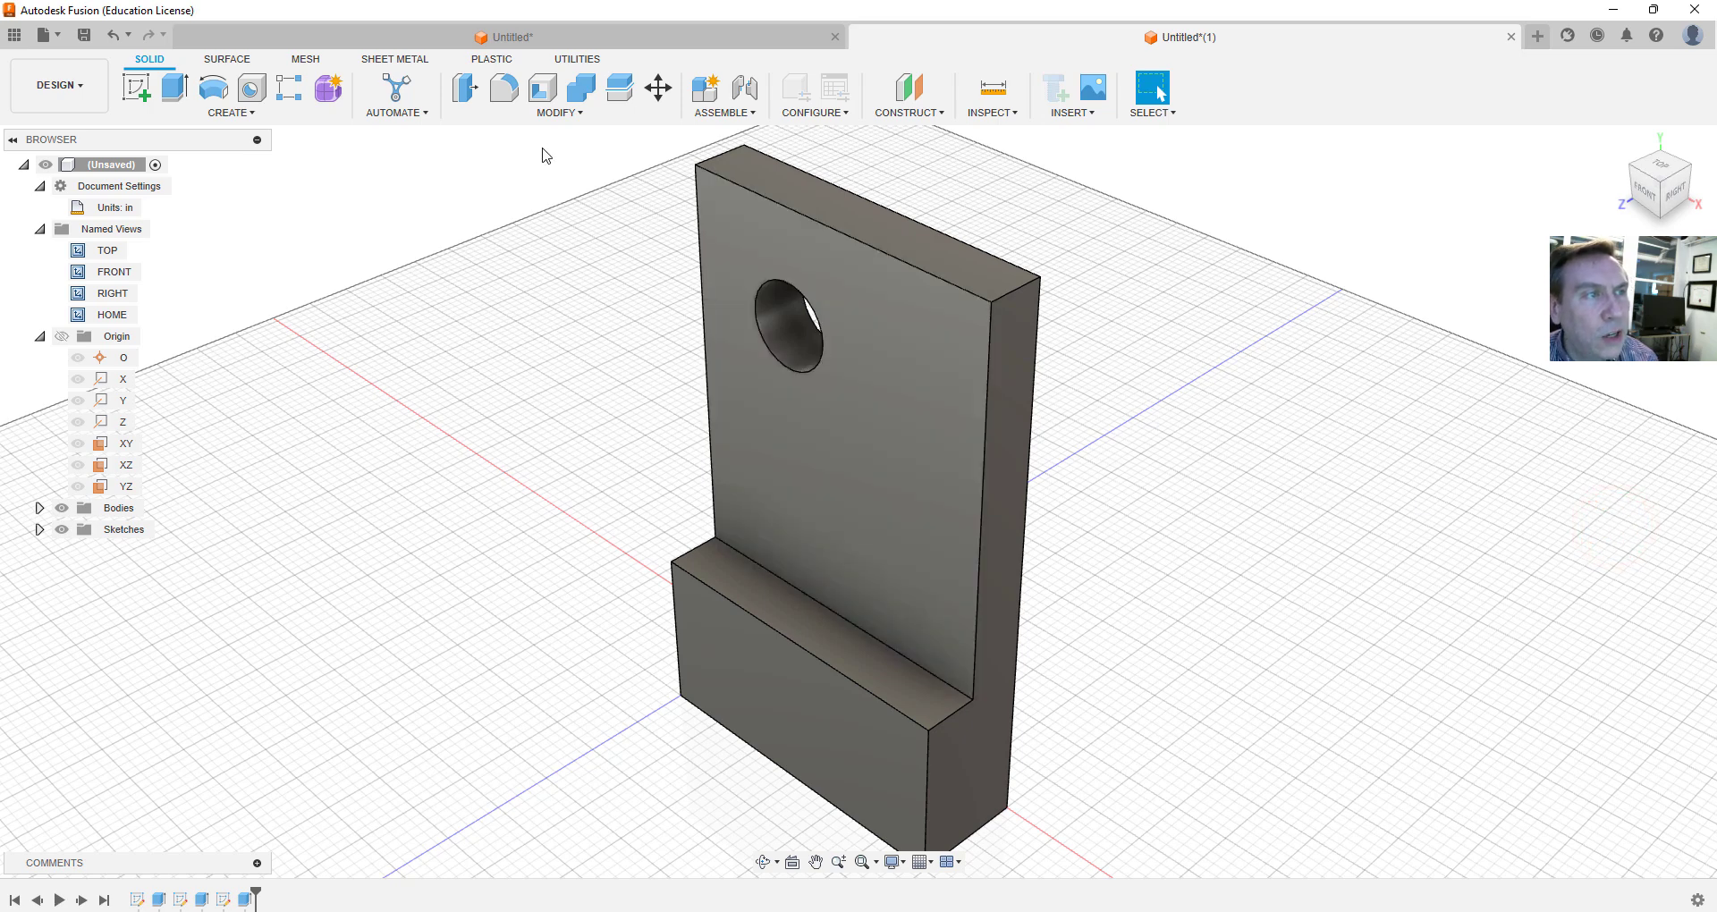
Start a constant-radius fillet on the plate's upper-right corner edge with a 1 in radius
{"action": "left_click", "coordinate": [506, 90]}
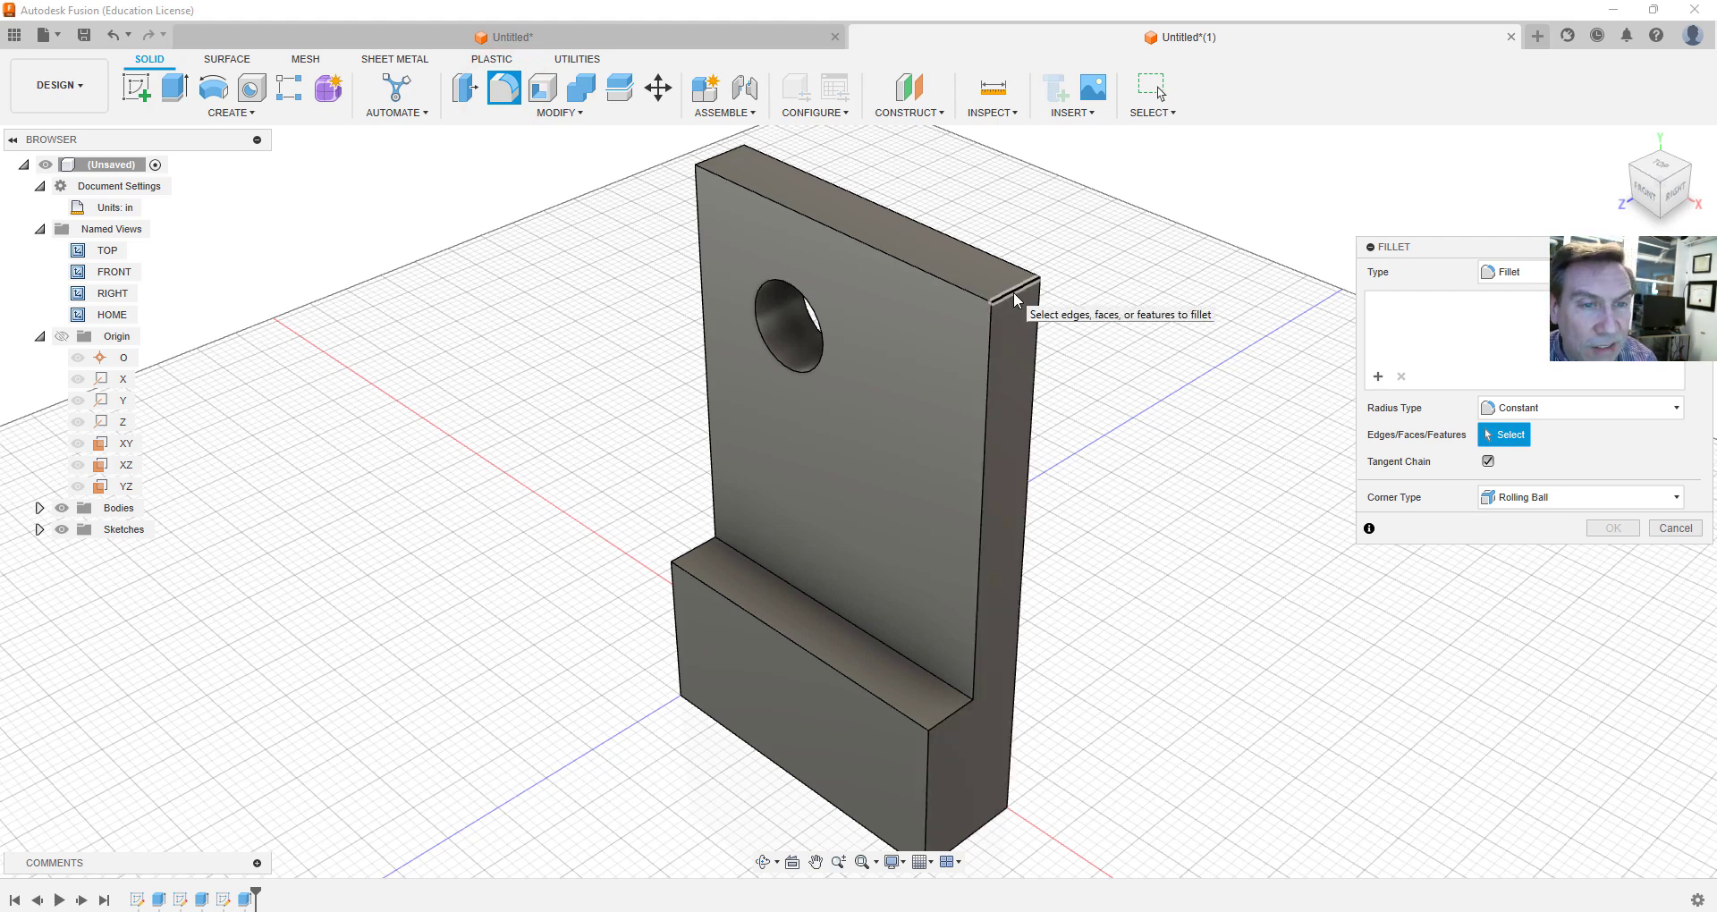
{"action": "left_click", "coordinate": [1017, 299]}
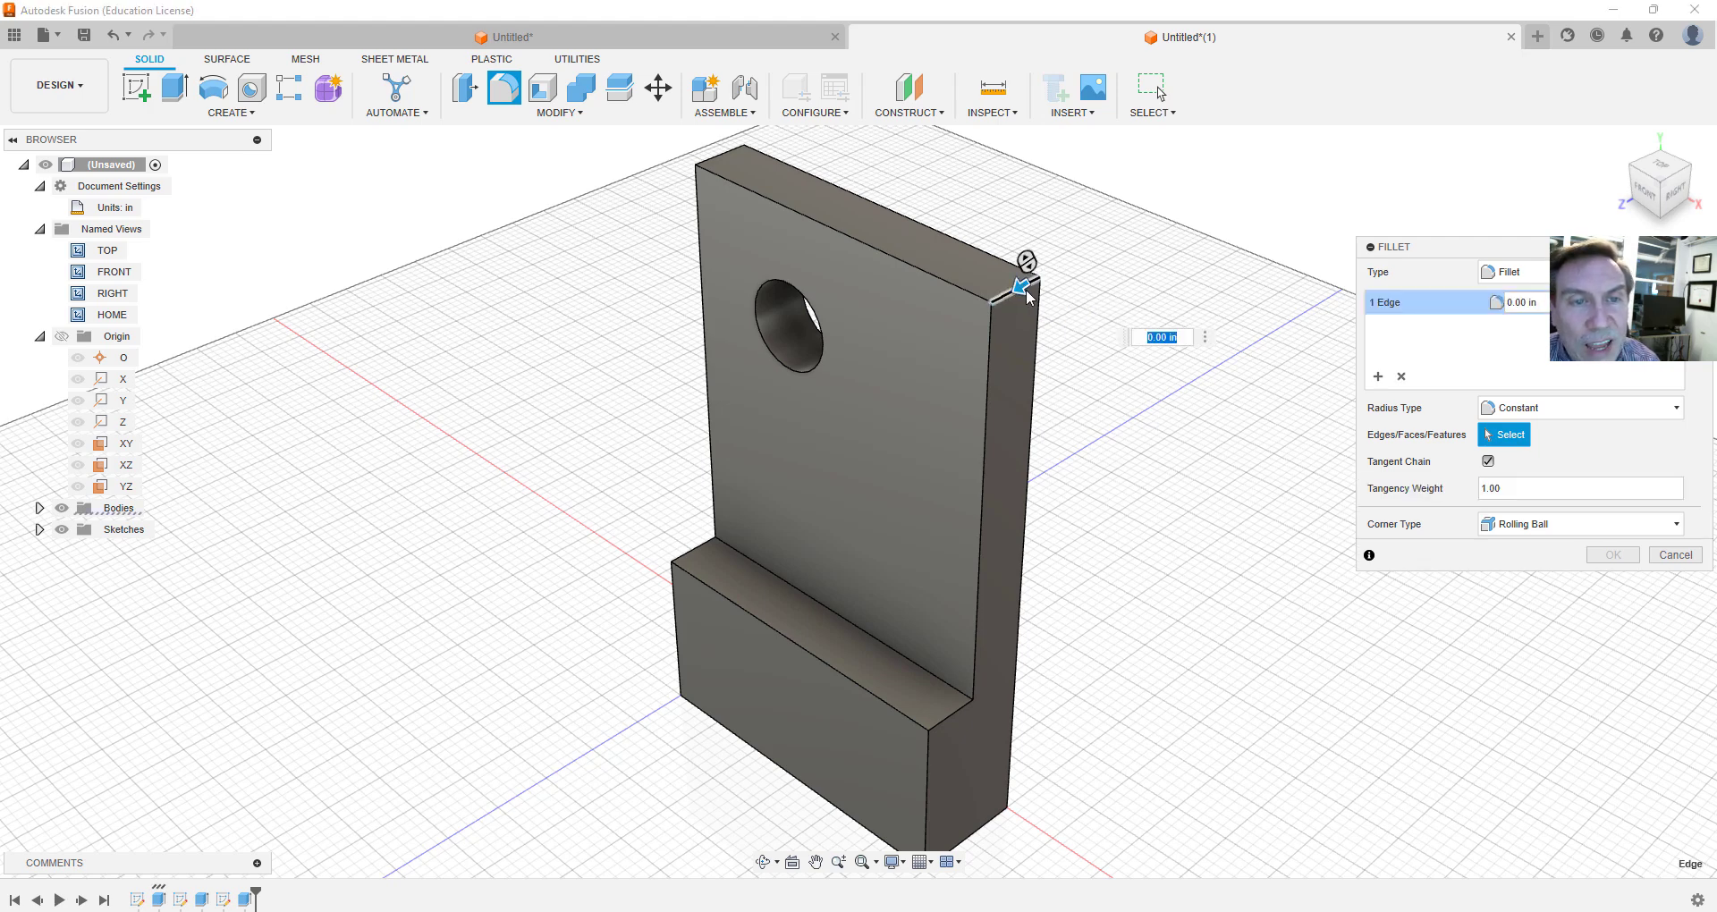
{"action": "left_click_drag", "start_coordinate": [1021, 286], "coordinate": [991, 320]}
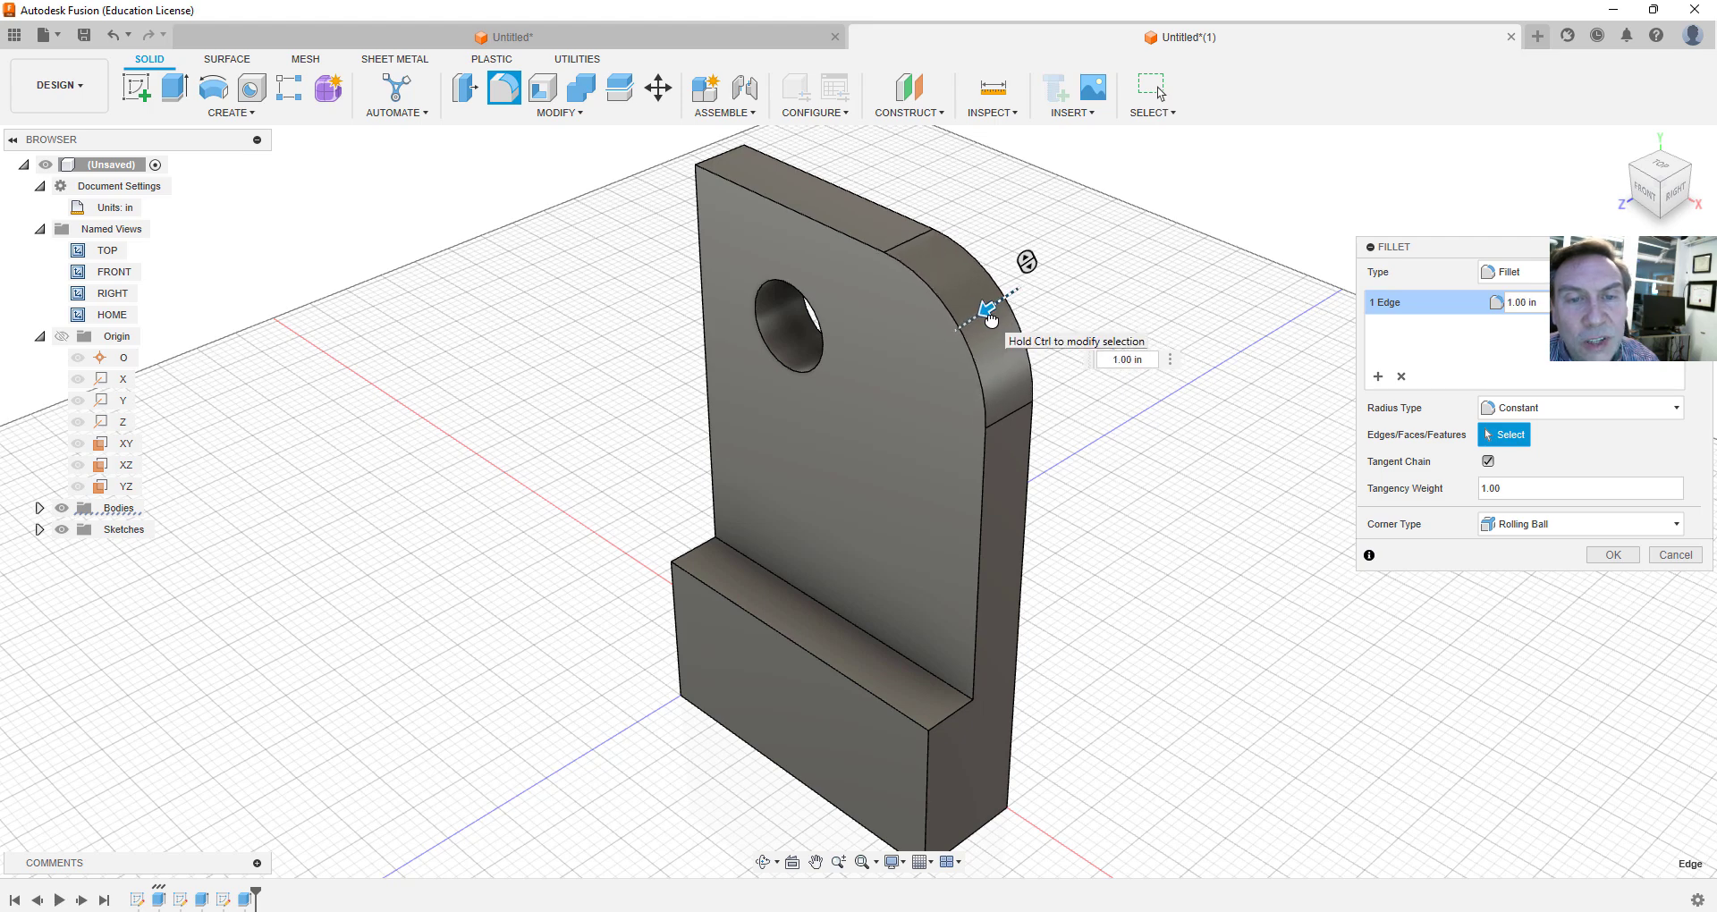
{"action": "type", "text": "1"}
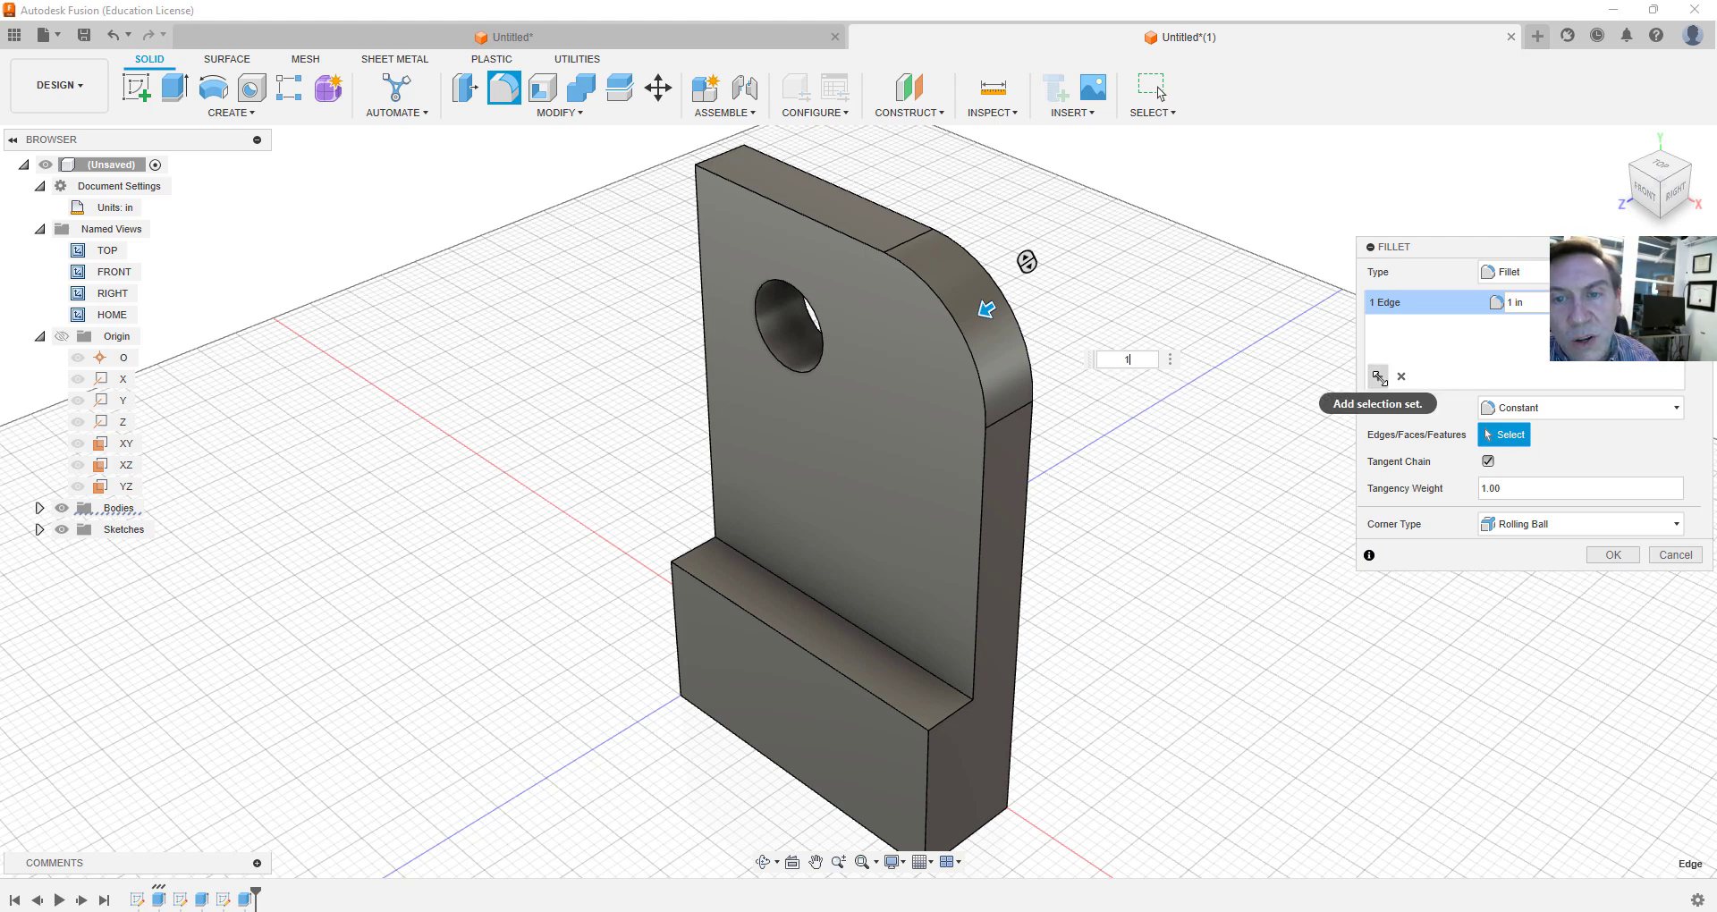
Add the front block's upper-right corner edge as a second fillet set with a 1 in radius and complete the fillet
{"action": "left_click", "coordinate": [1377, 379]}
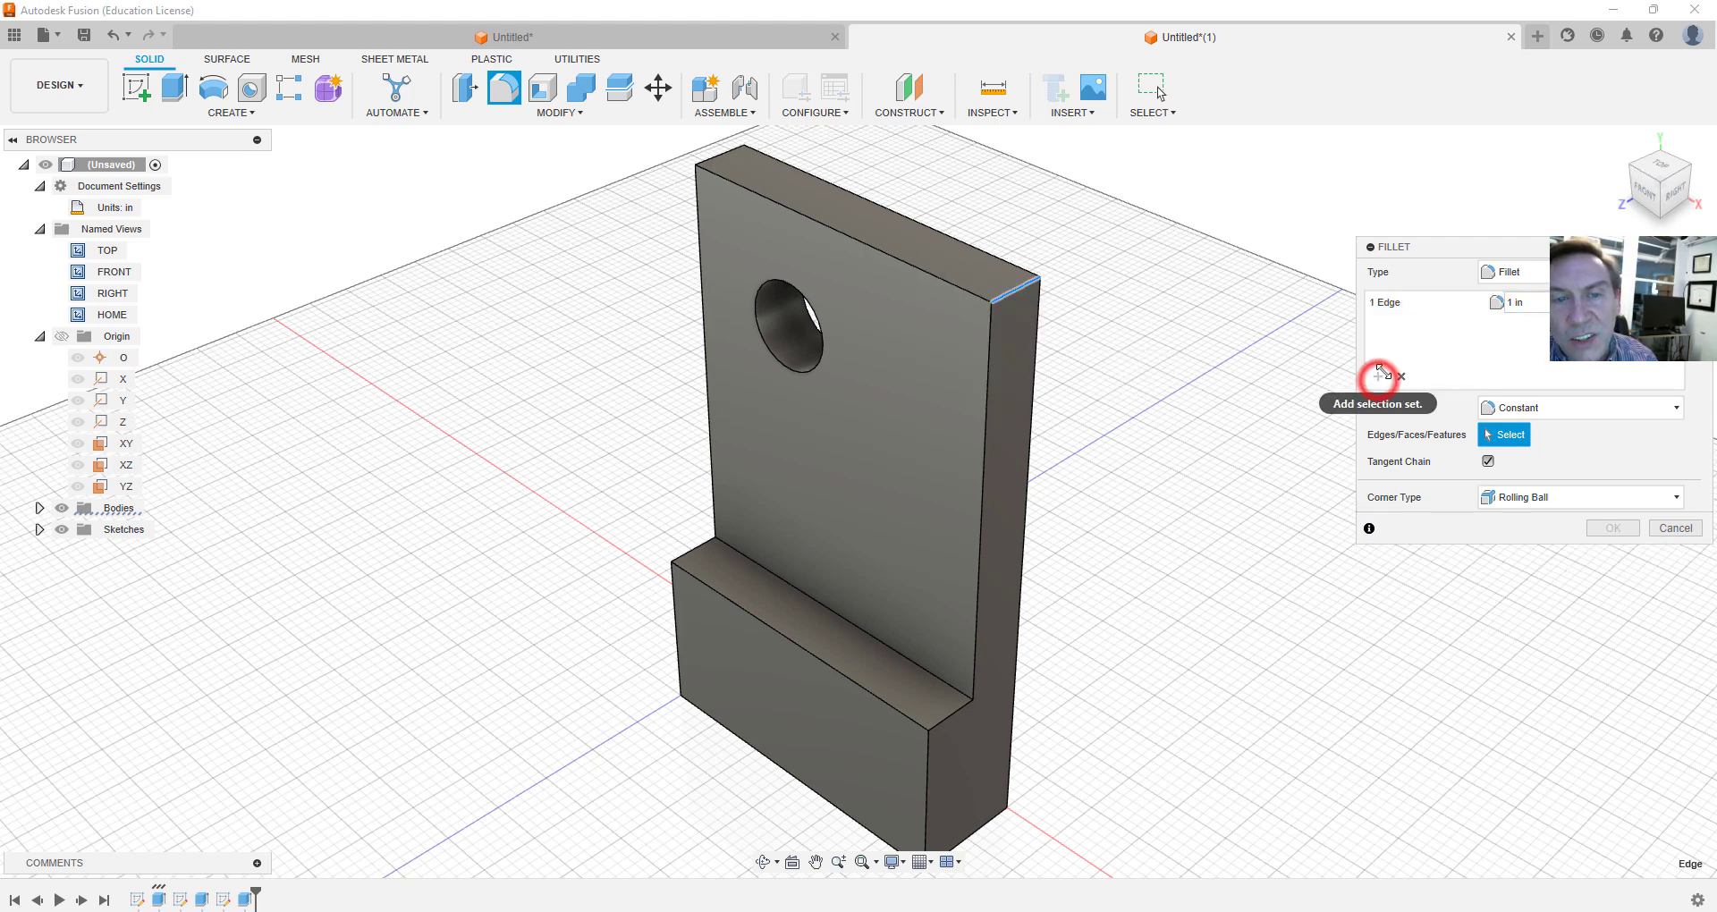
{"action": "left_click", "coordinate": [953, 724]}
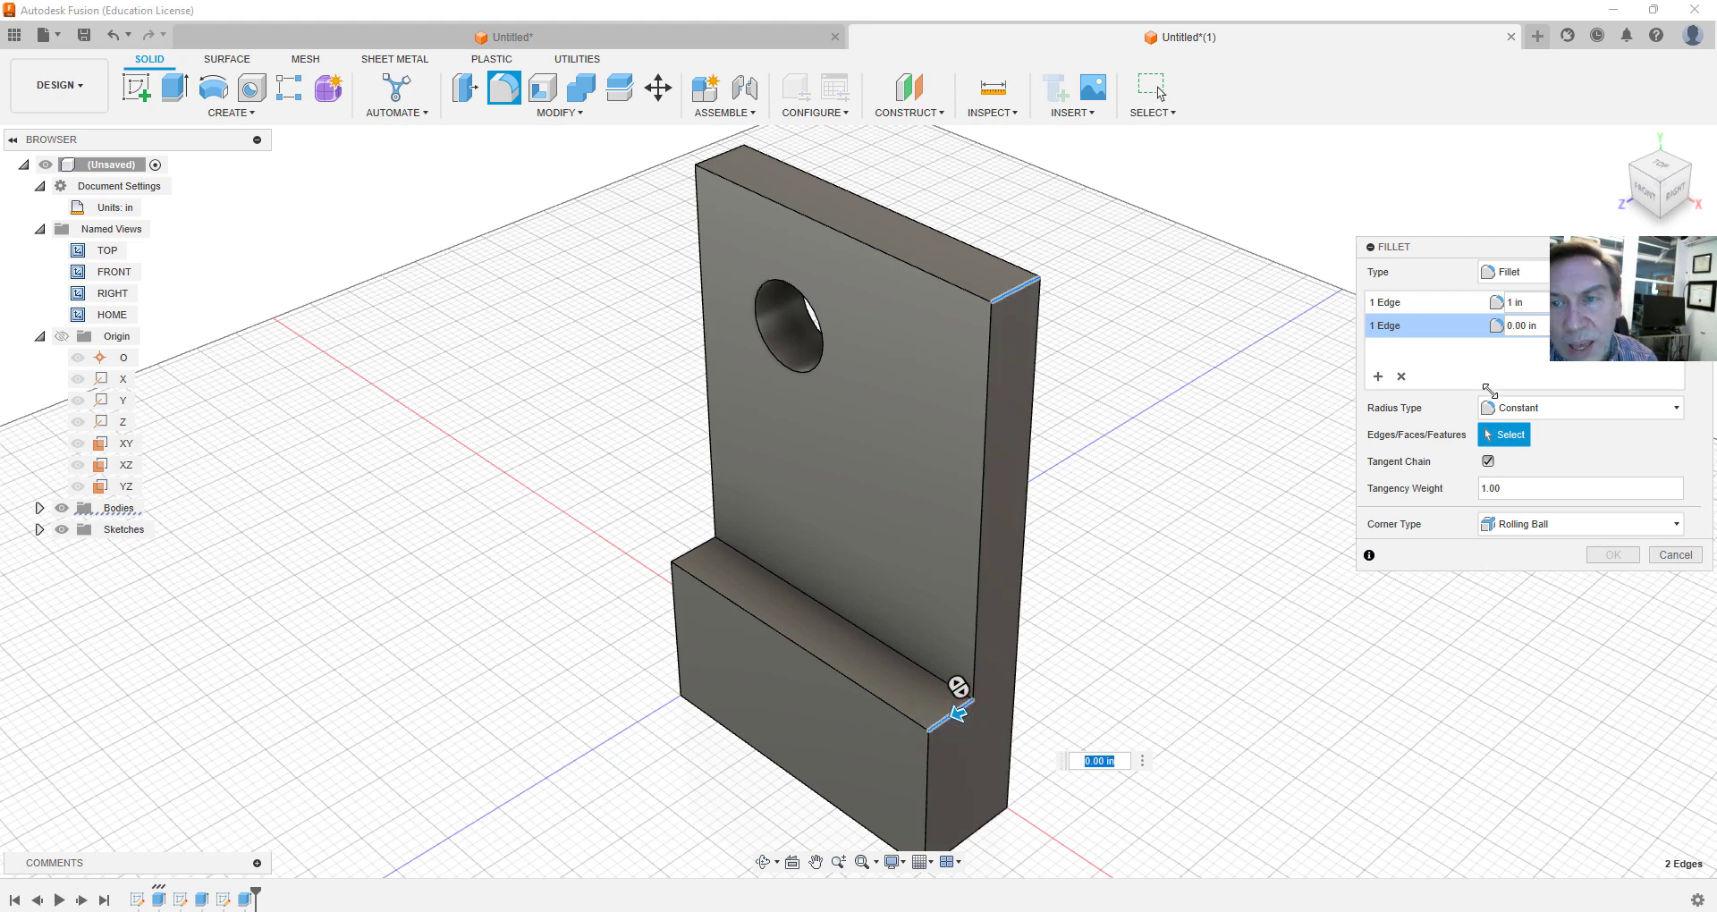
{"action": "left_click", "coordinate": [1526, 329]}
{"action": "type", "text": "1"}
{"action": "left_click", "coordinate": [1490, 352]}
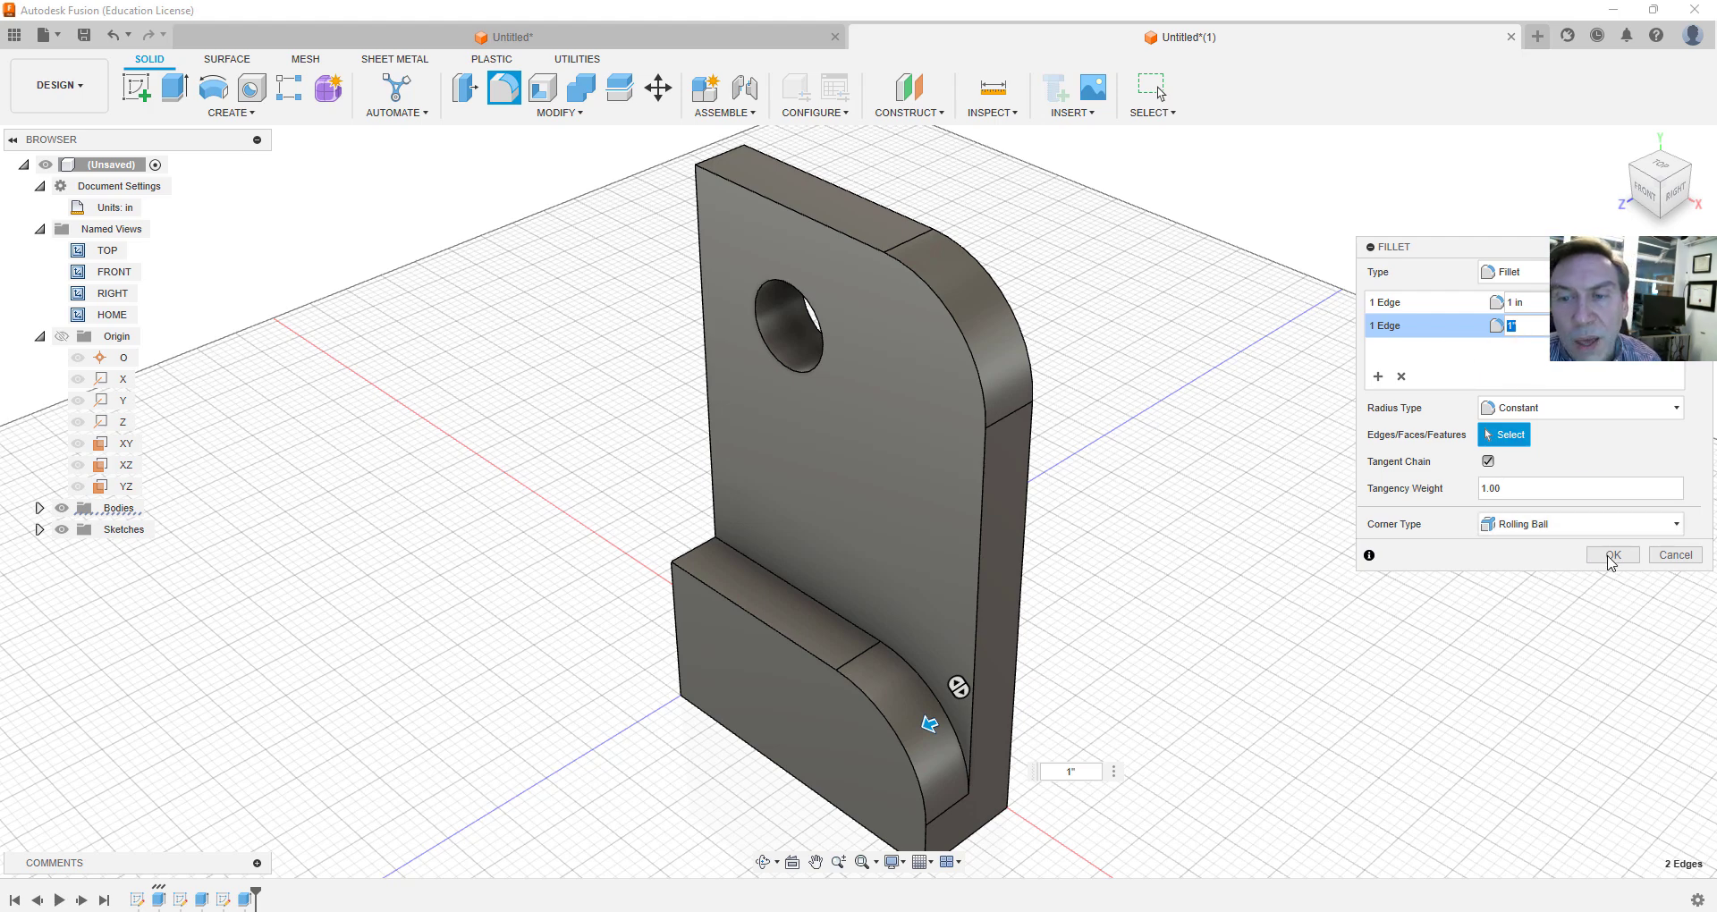
{"action": "left_click", "coordinate": [1610, 557]}
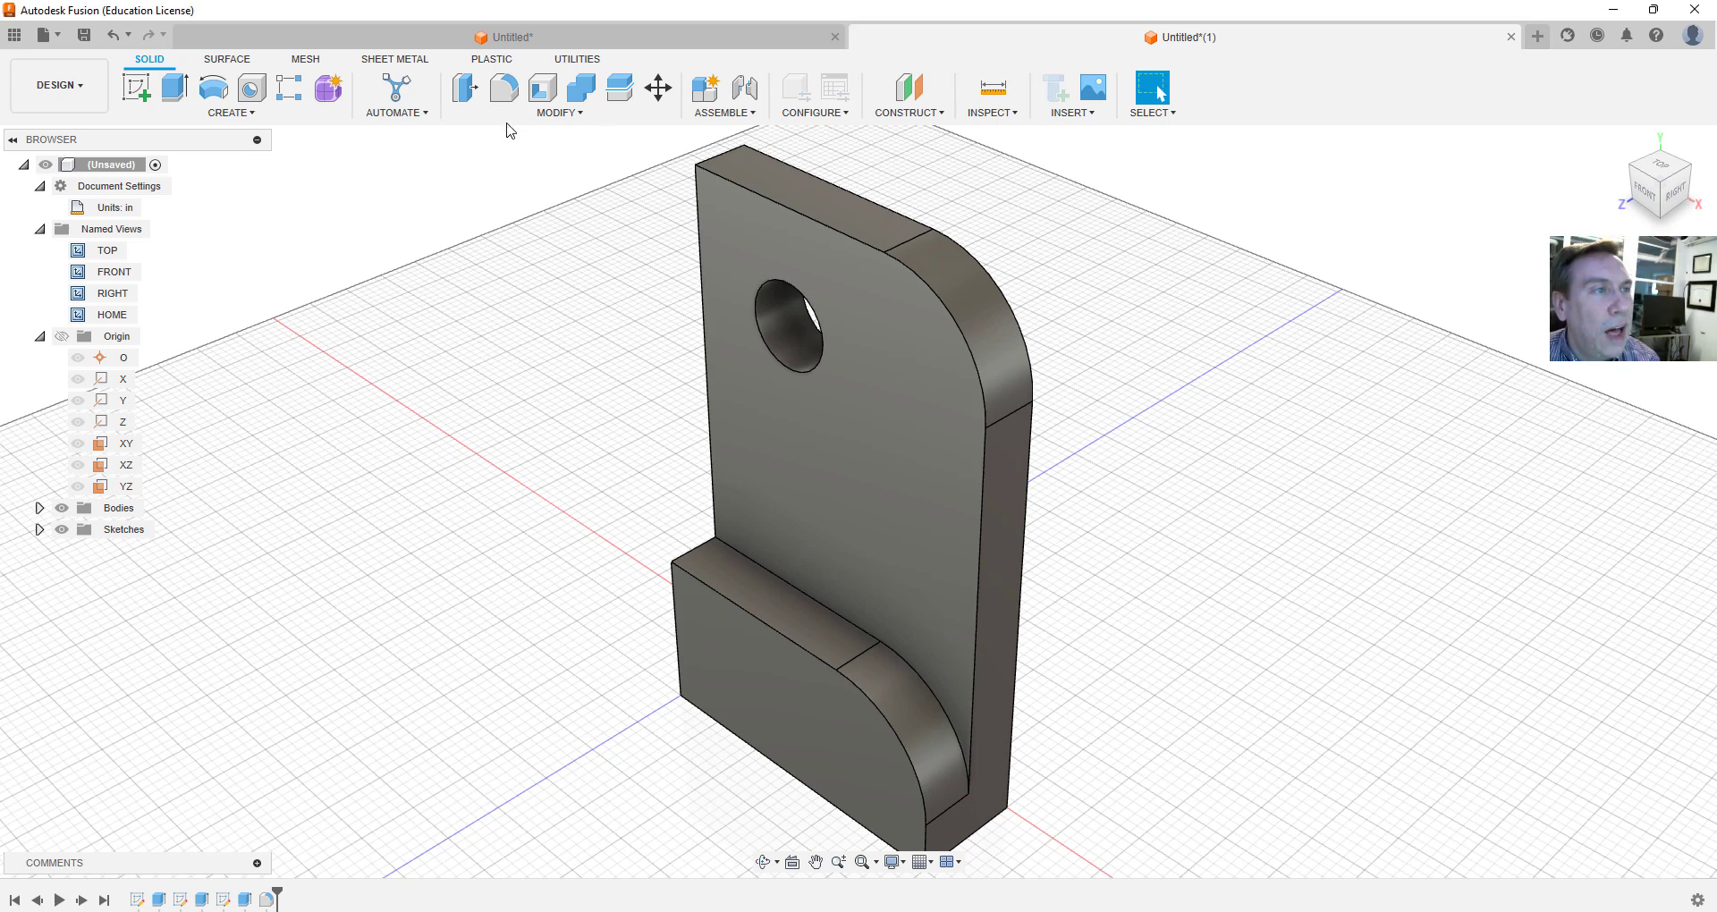
Start an equal-distance chamfer of 0.125 in along the plate's front outer edge chain, from the top edge around the rounded corner
{"action": "left_click", "coordinate": [559, 114]}
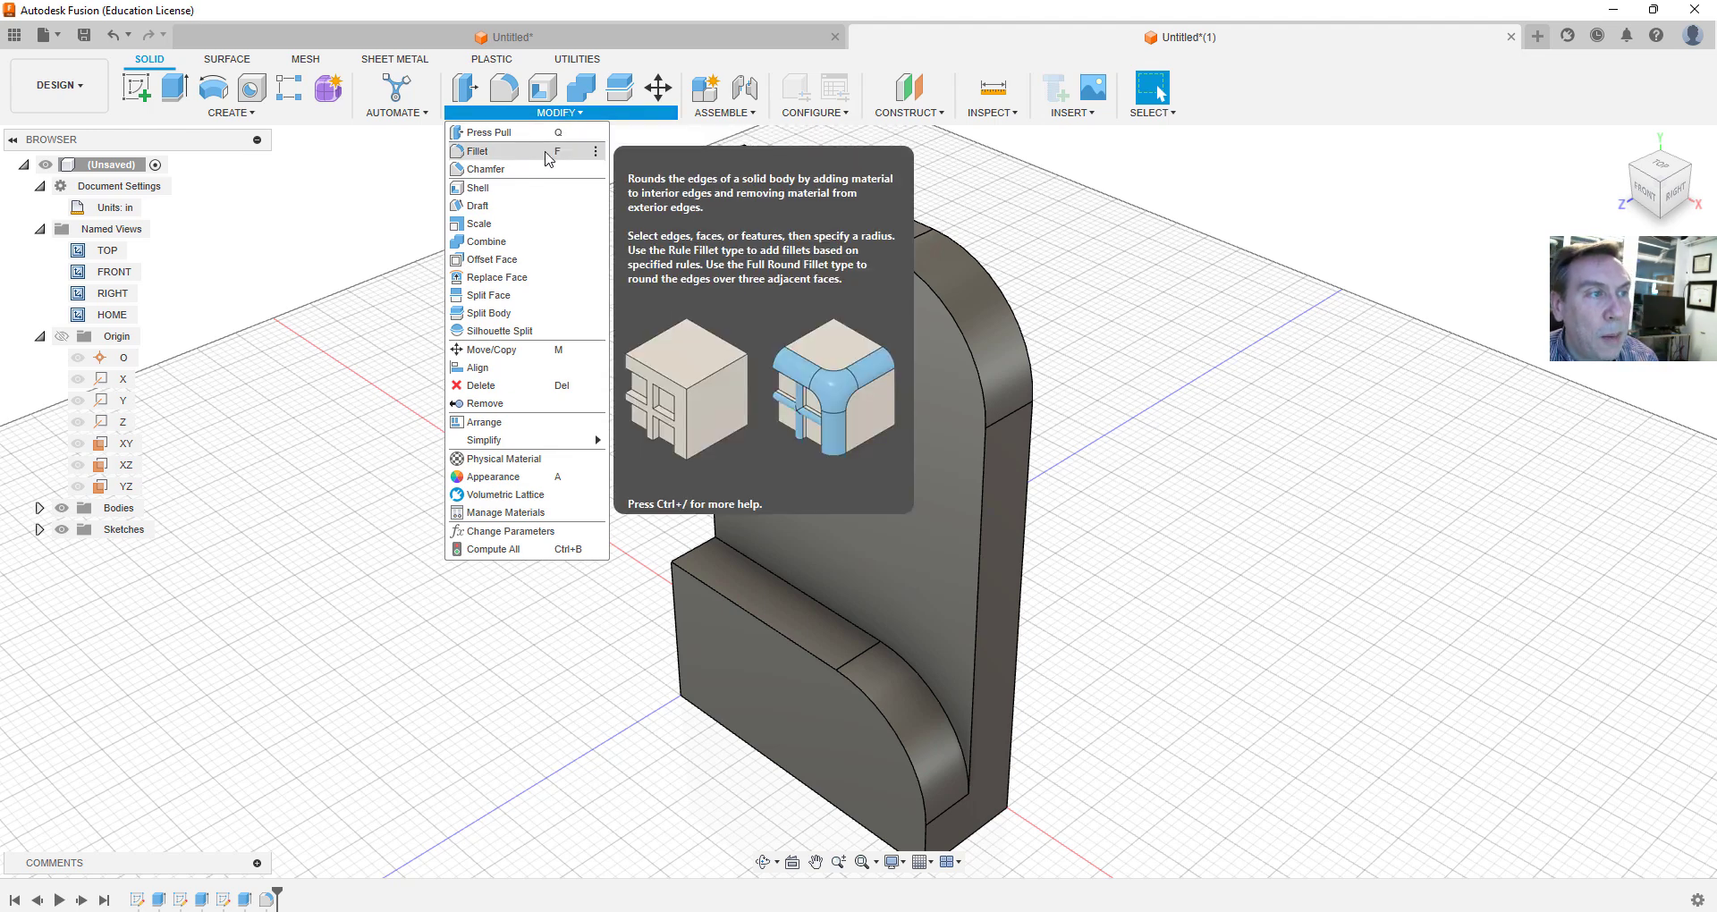
{"action": "left_click", "coordinate": [487, 169]}
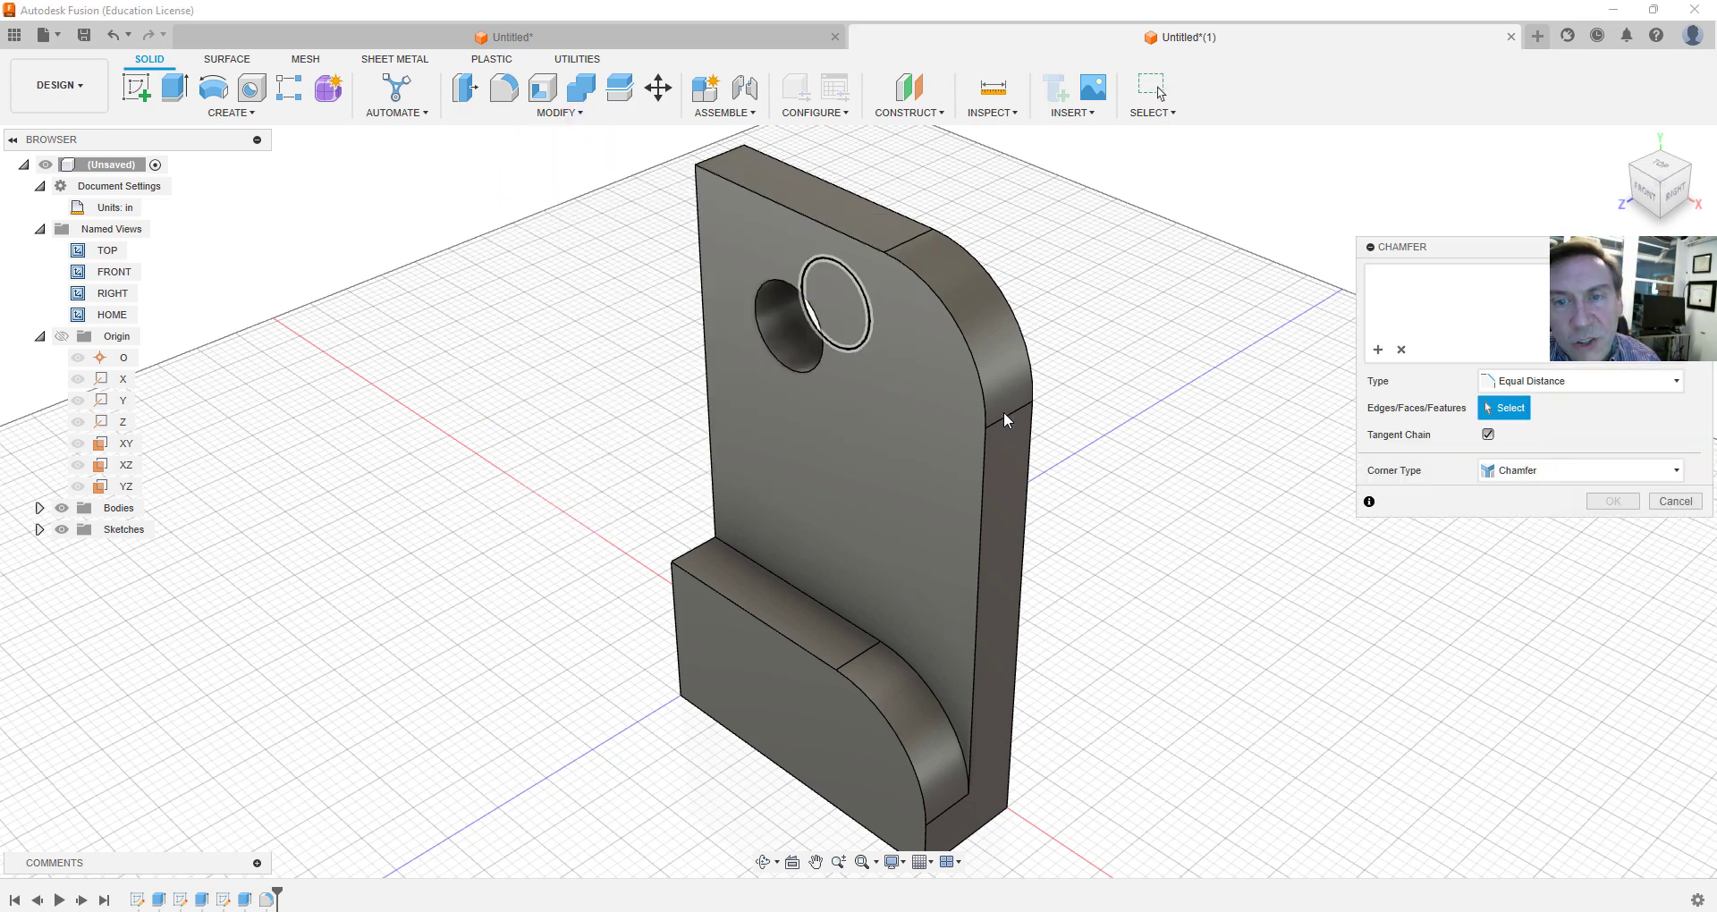
{"action": "left_click", "coordinate": [1574, 385]}
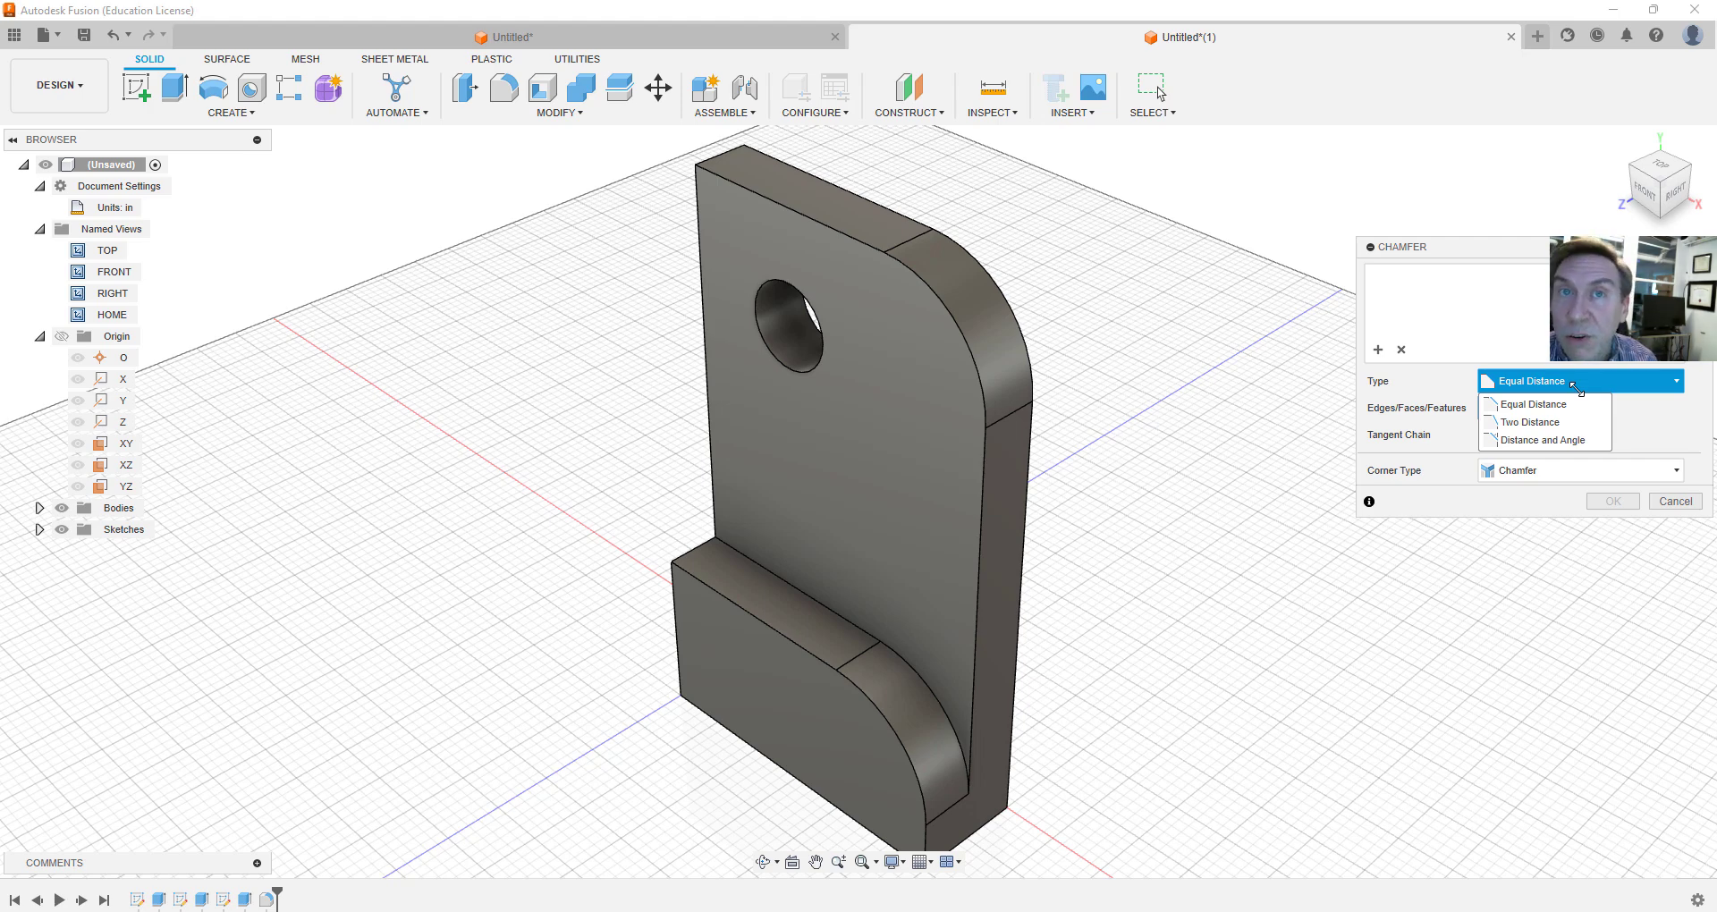
{"action": "left_click", "coordinate": [1575, 384]}
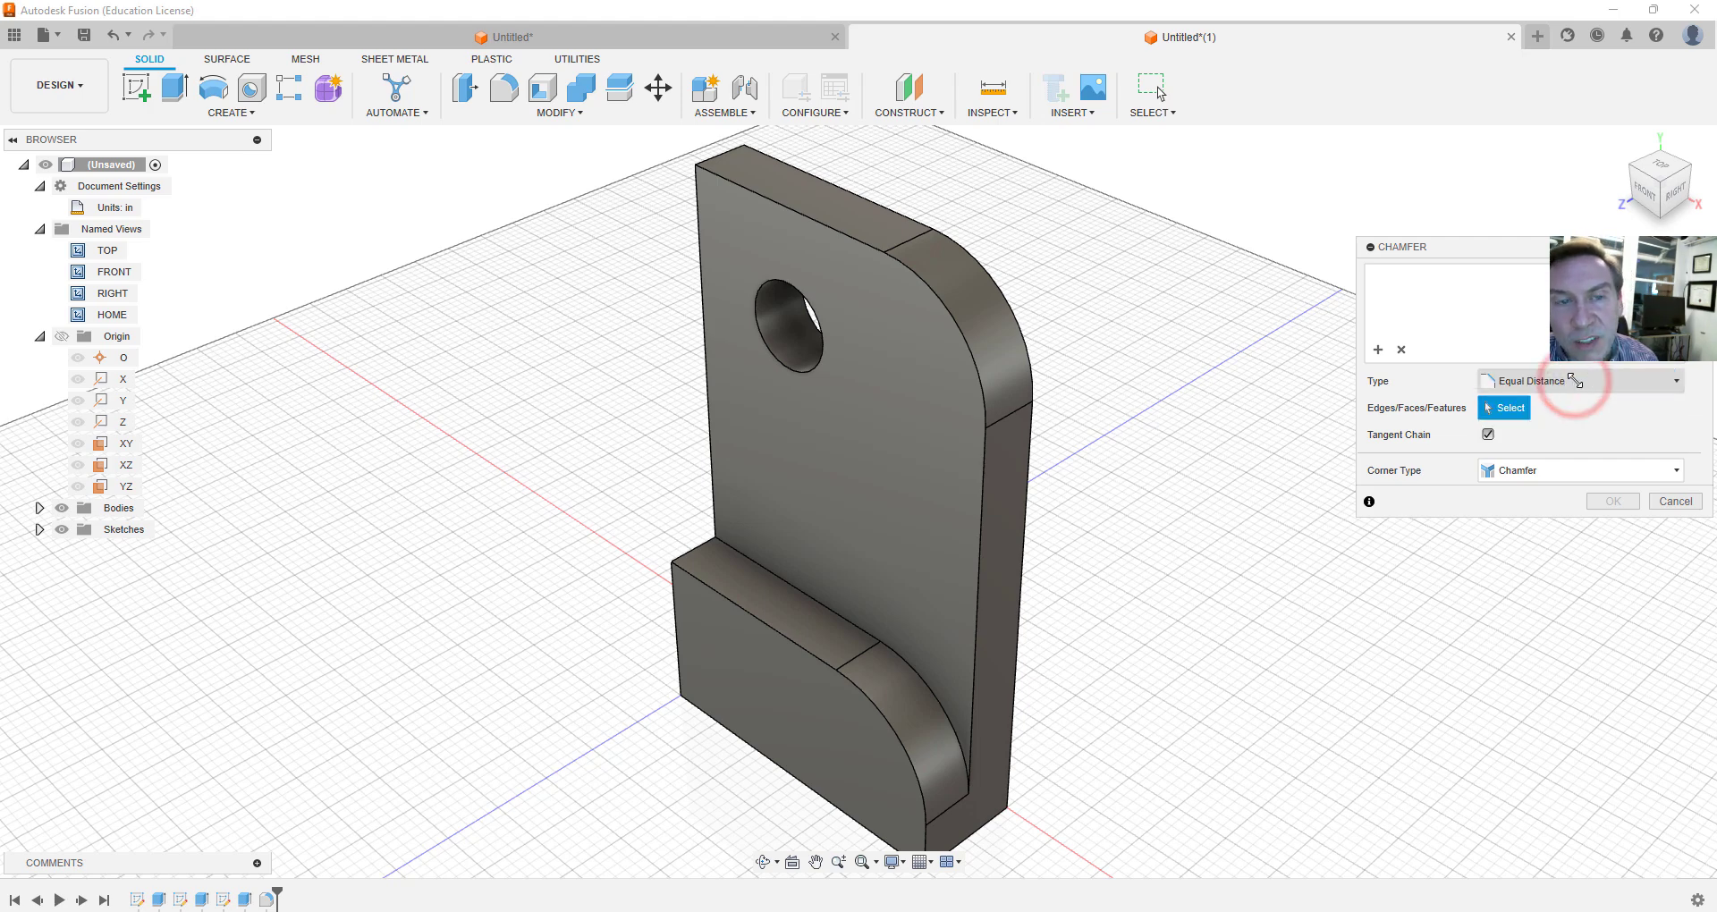
{"action": "left_click", "coordinate": [980, 511]}
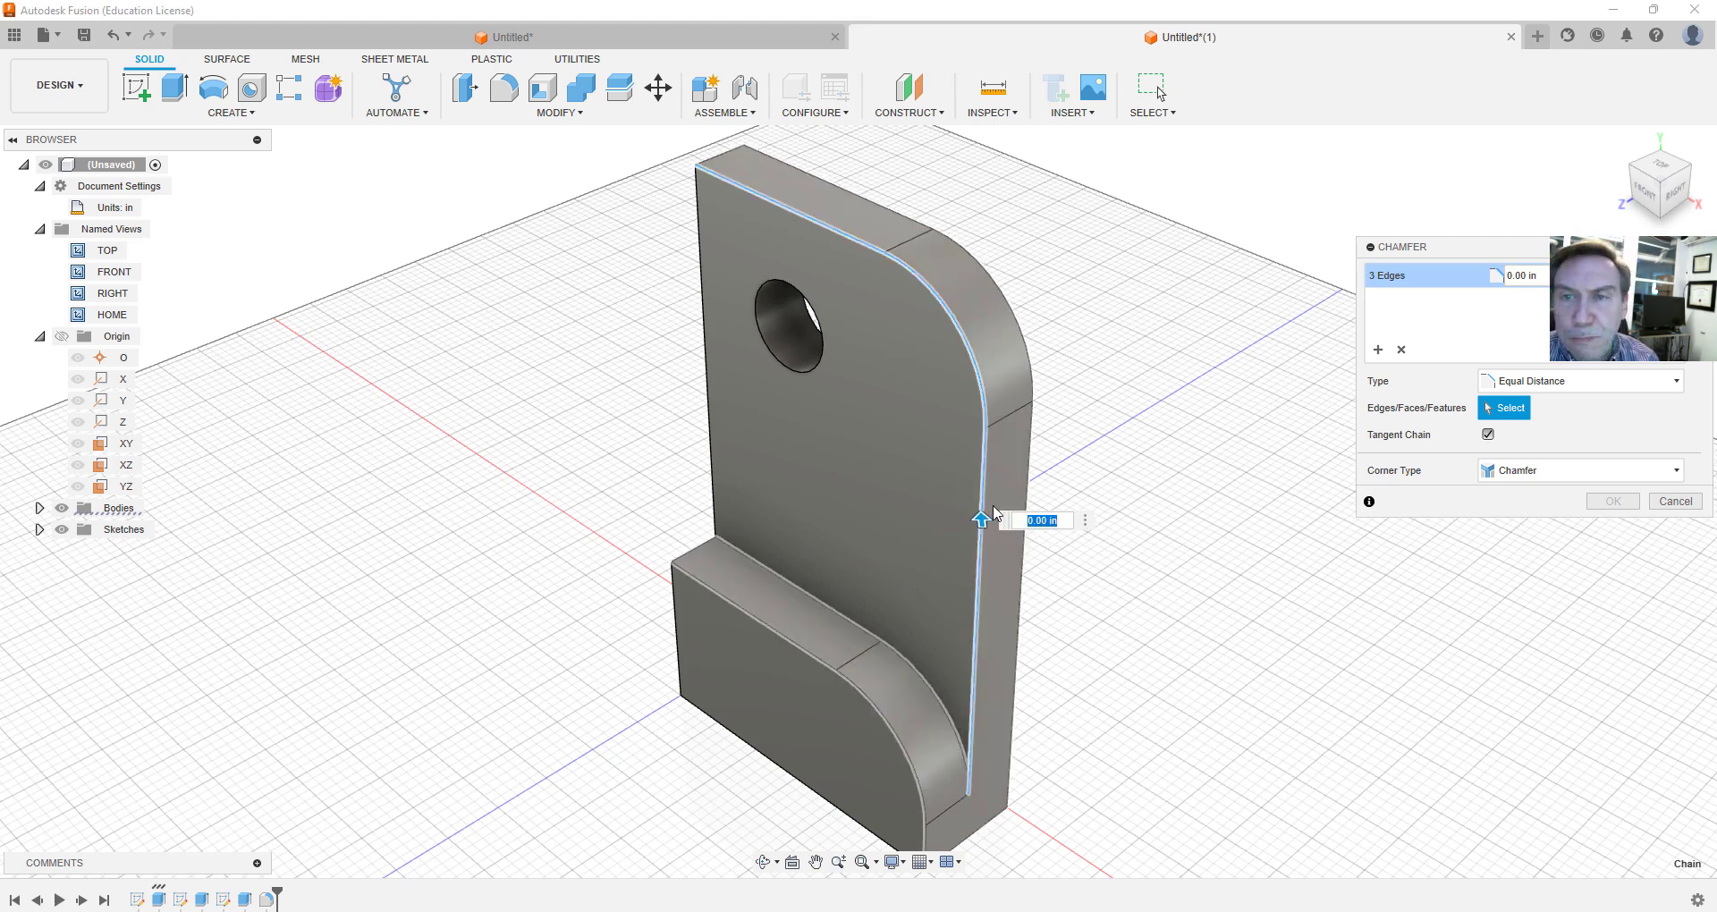
{"action": "left_click", "coordinate": [1527, 274]}
{"action": "left_click_drag", "start_coordinate": [1526, 274], "coordinate": [1508, 275]}
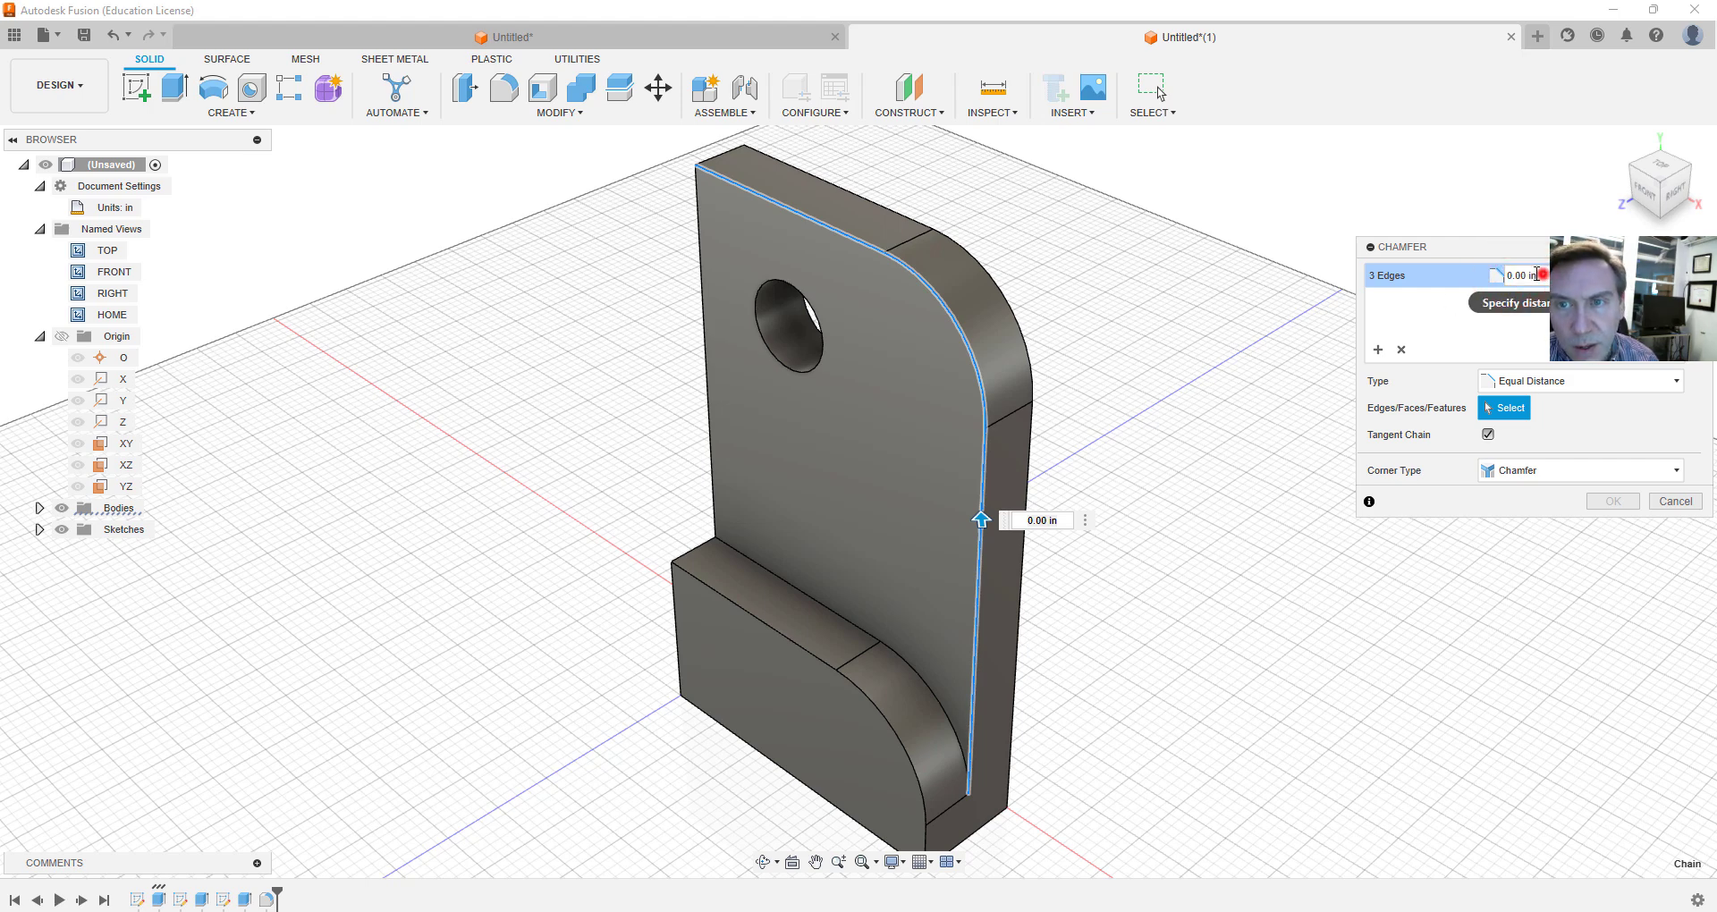
{"action": "type", "text": ".12"}
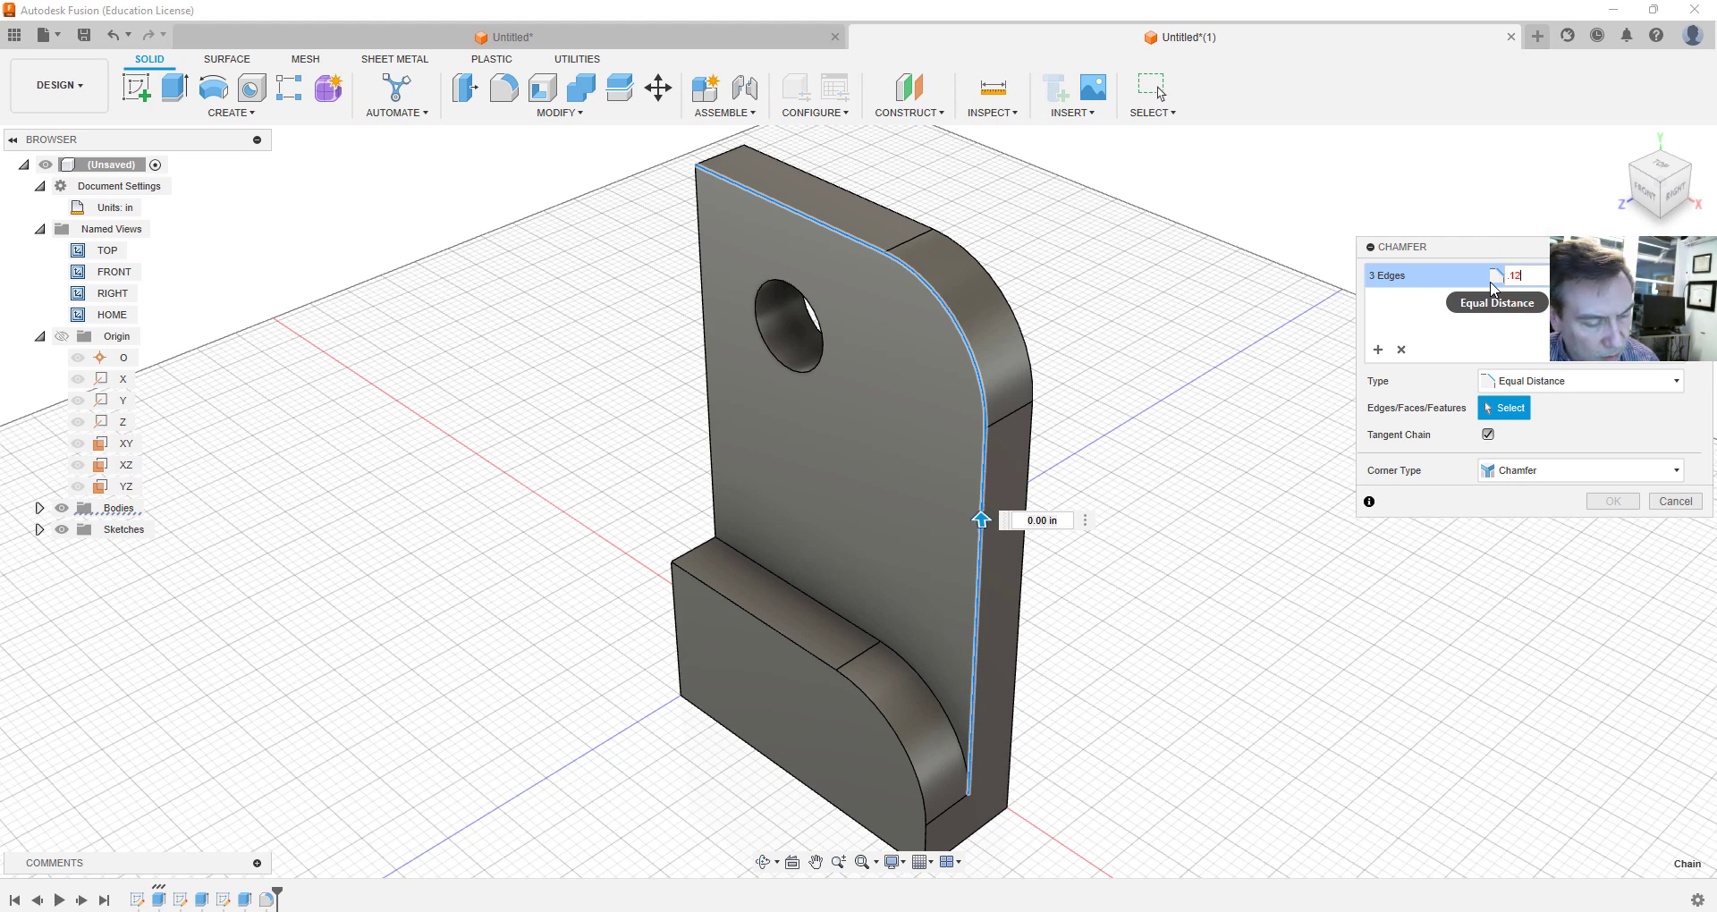
{"action": "type", "text": "5"}
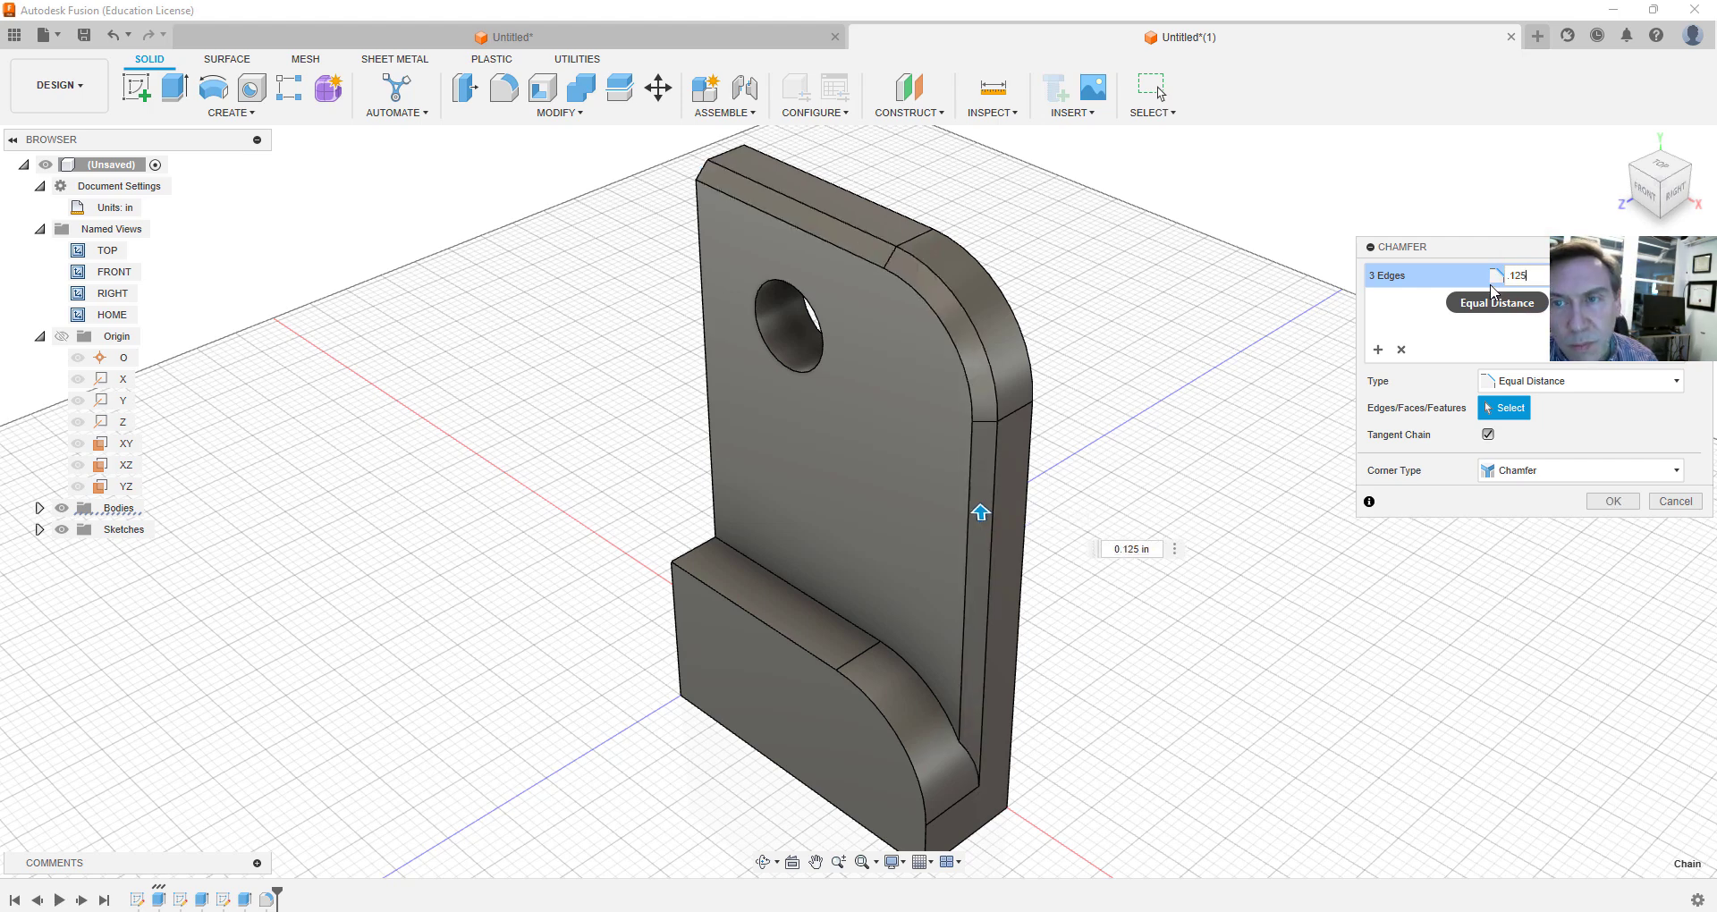
Add the front block's outer front edge chain as a second chamfer set matching the plate's 0.125 in distance and complete the chamfer
{"action": "left_click", "coordinate": [1402, 350]}
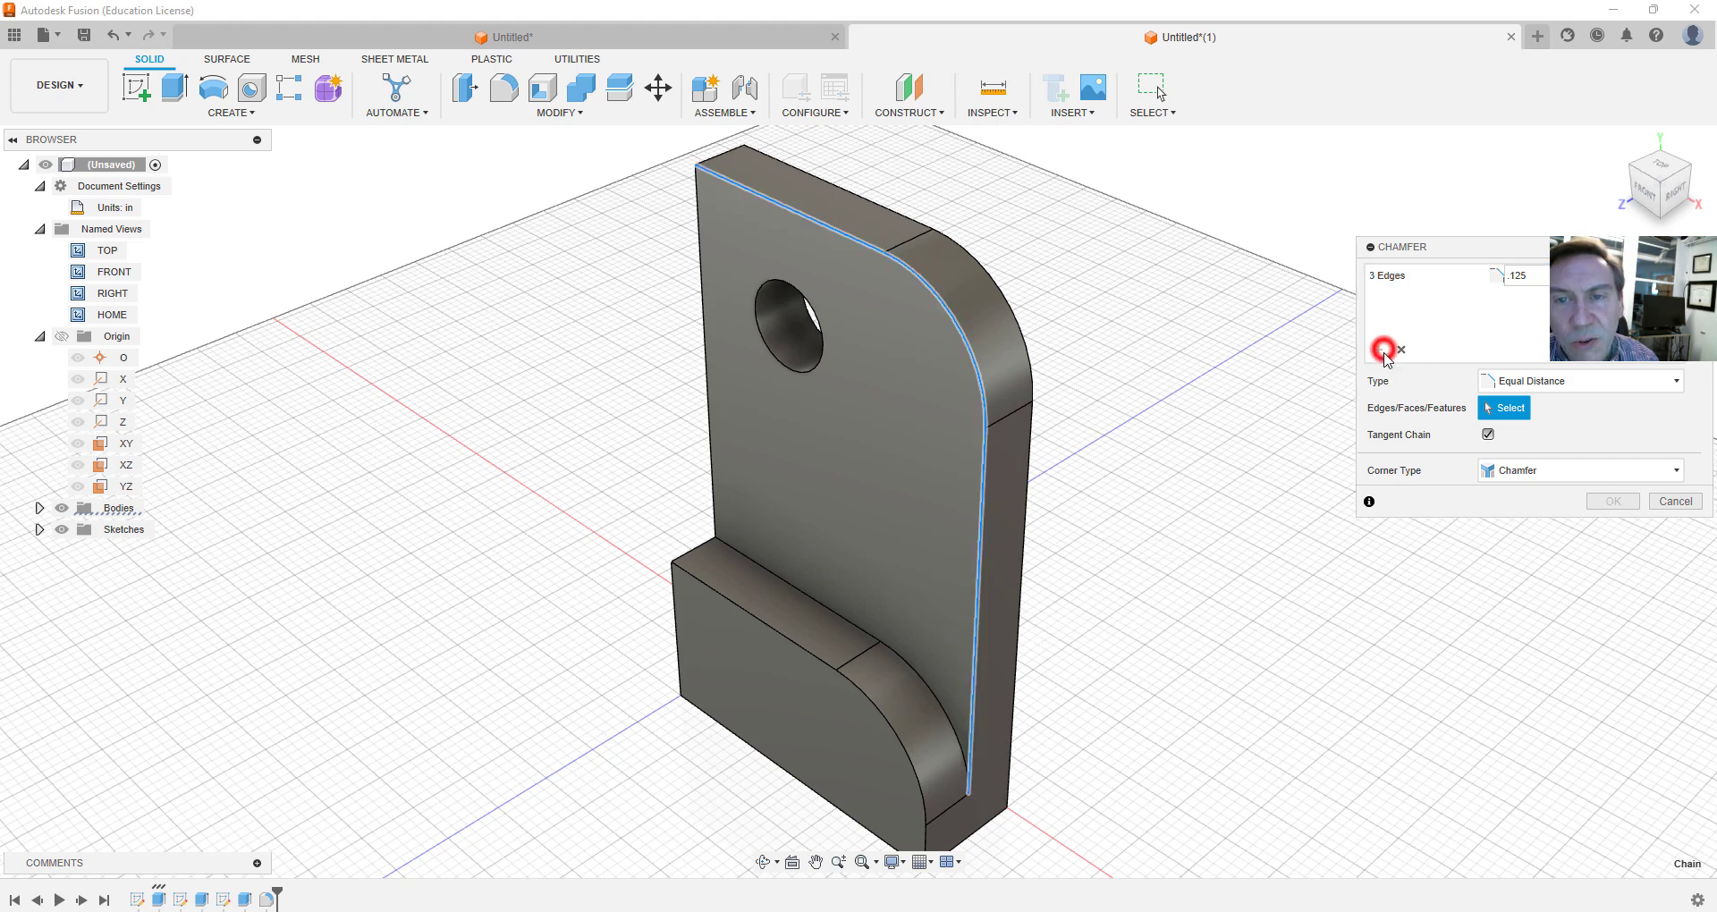
{"action": "left_click", "coordinate": [873, 707]}
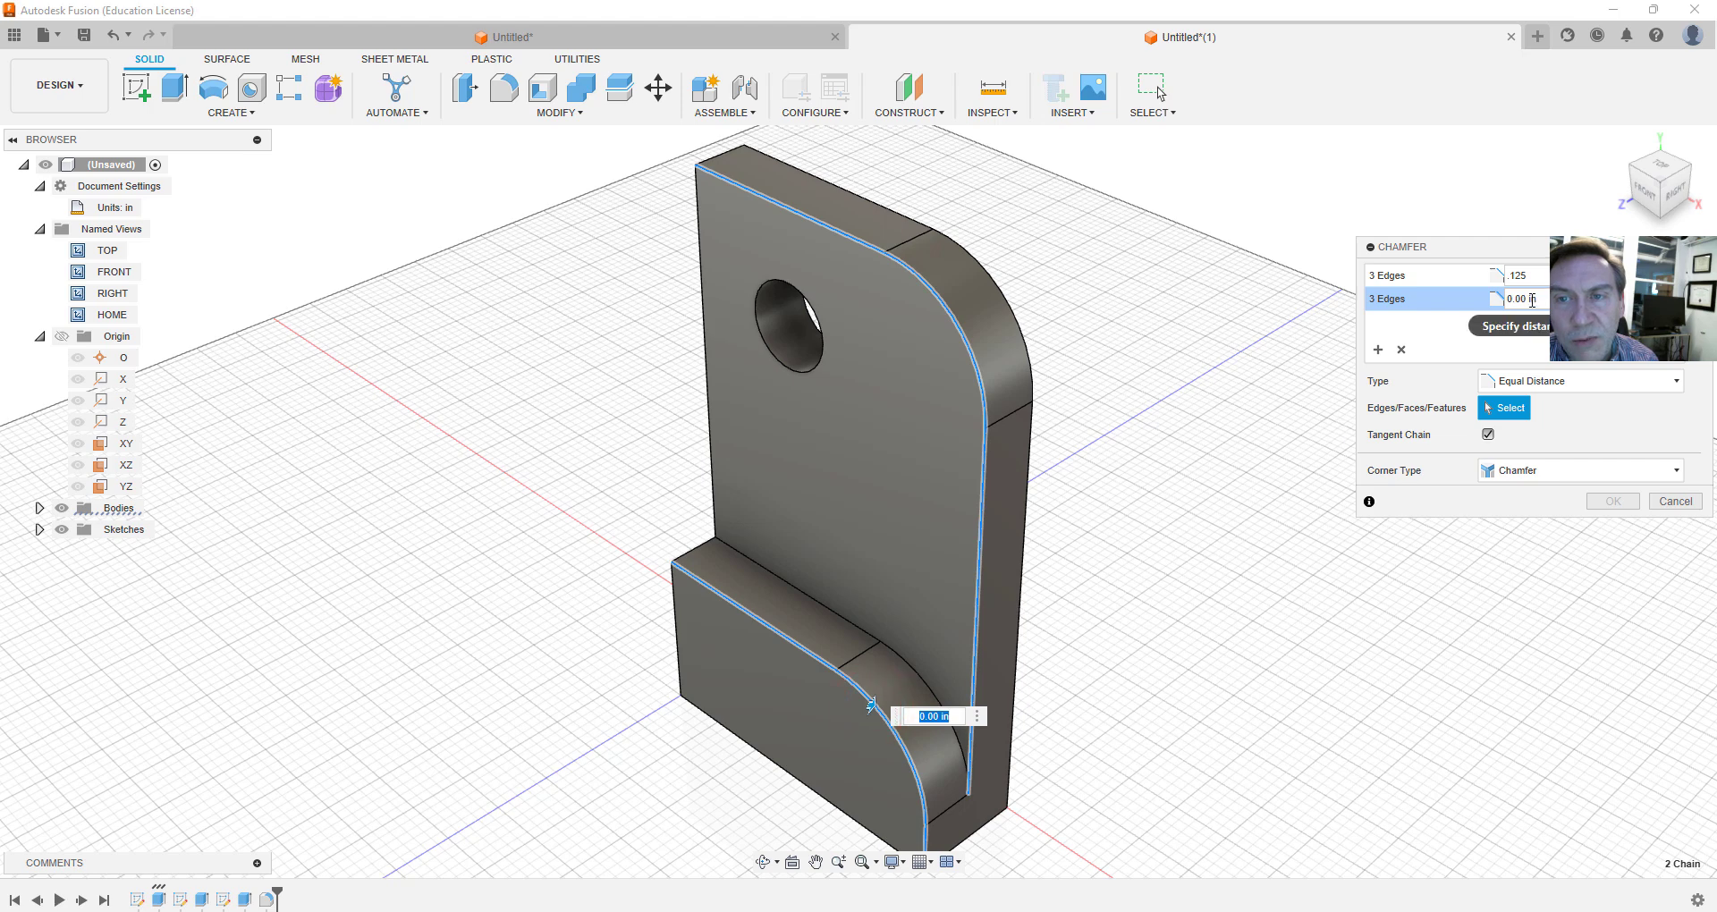
{"action": "left_click", "coordinate": [1529, 298]}
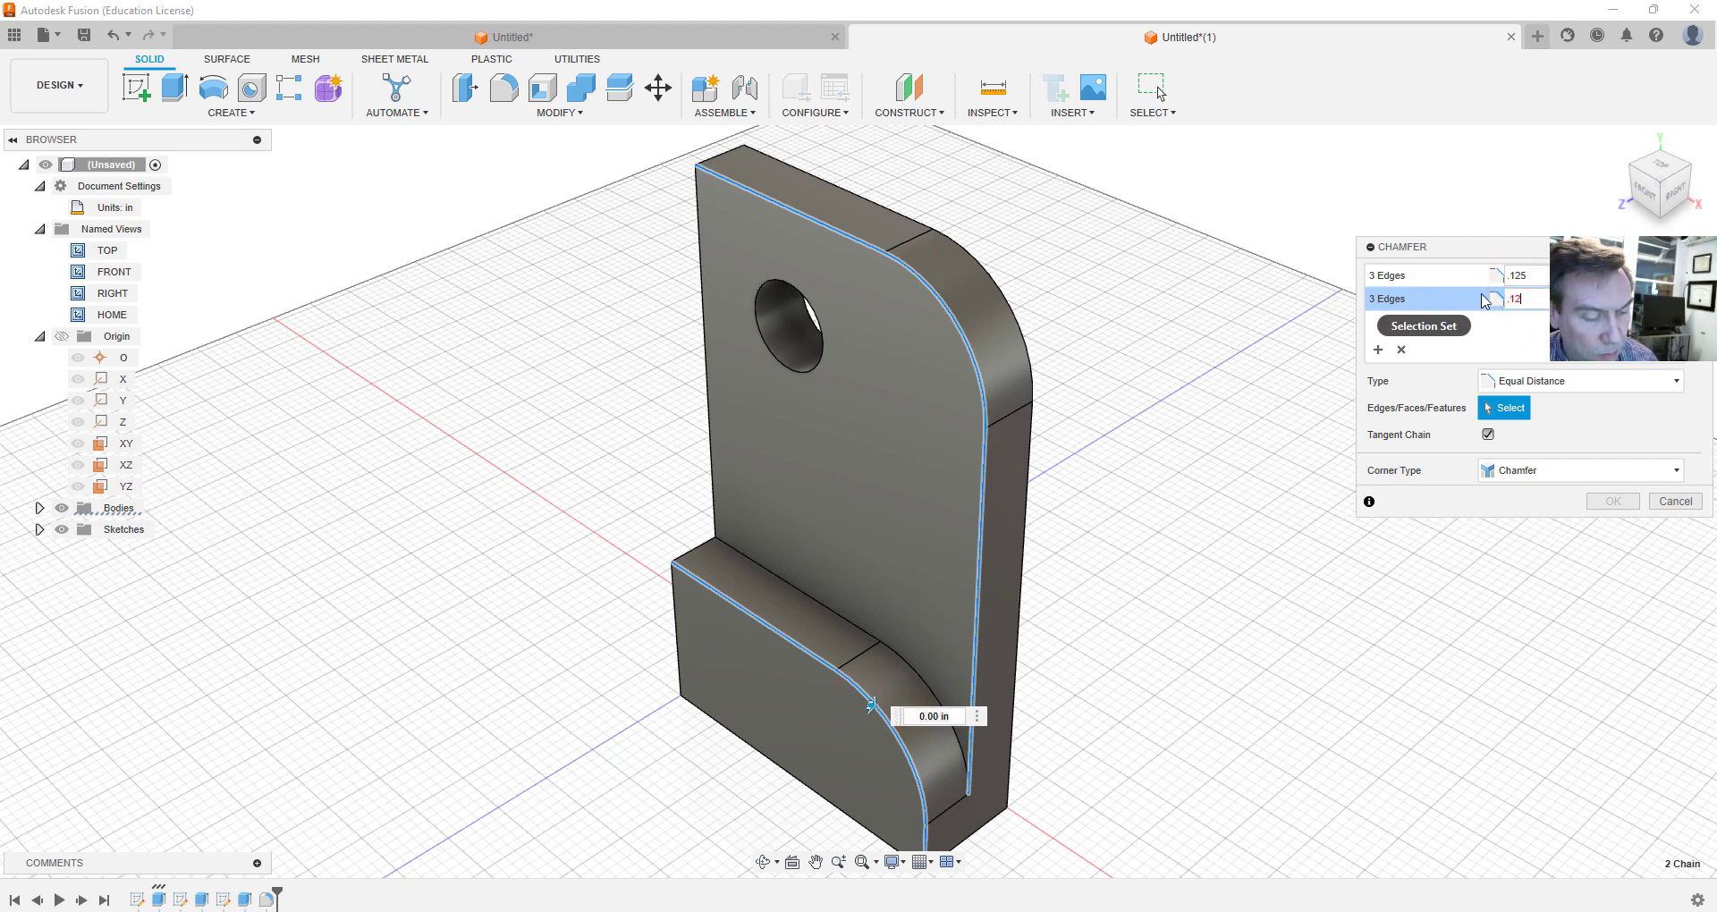
{"action": "type", "text": ".12"}
{"action": "key", "text": "Return"}
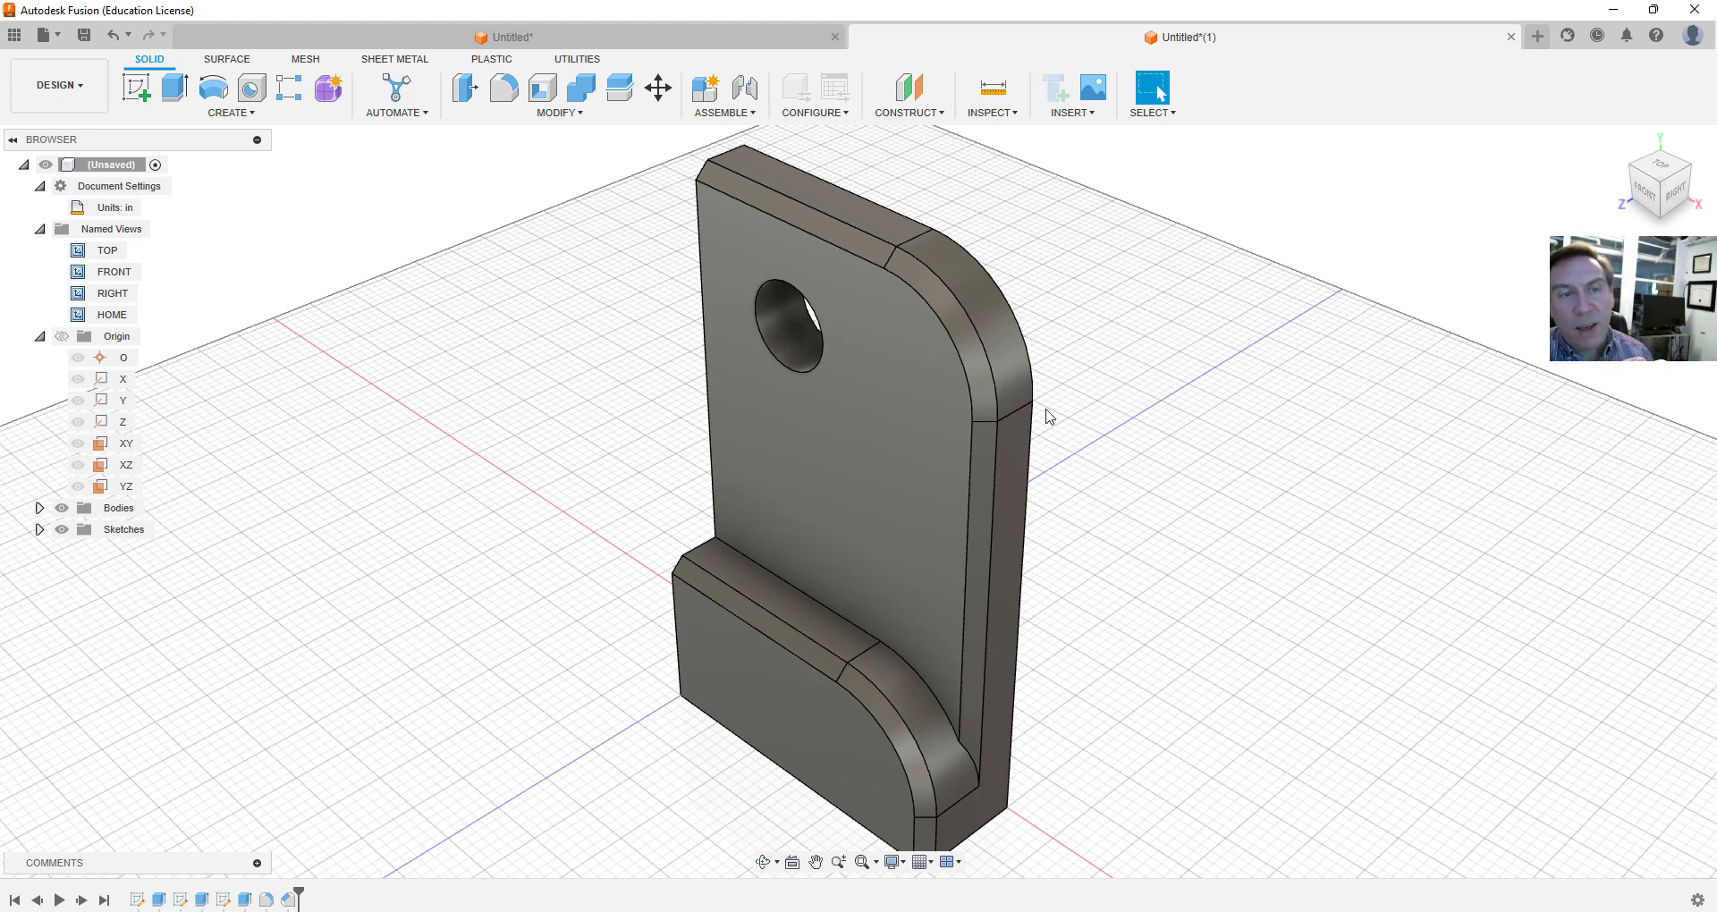
Shell the bracket to a 0.06 in inside thickness, removing its back face, bottom face and the flat side face nearest the hole
{"action": "middle_click", "coordinate": [1000, 486]}
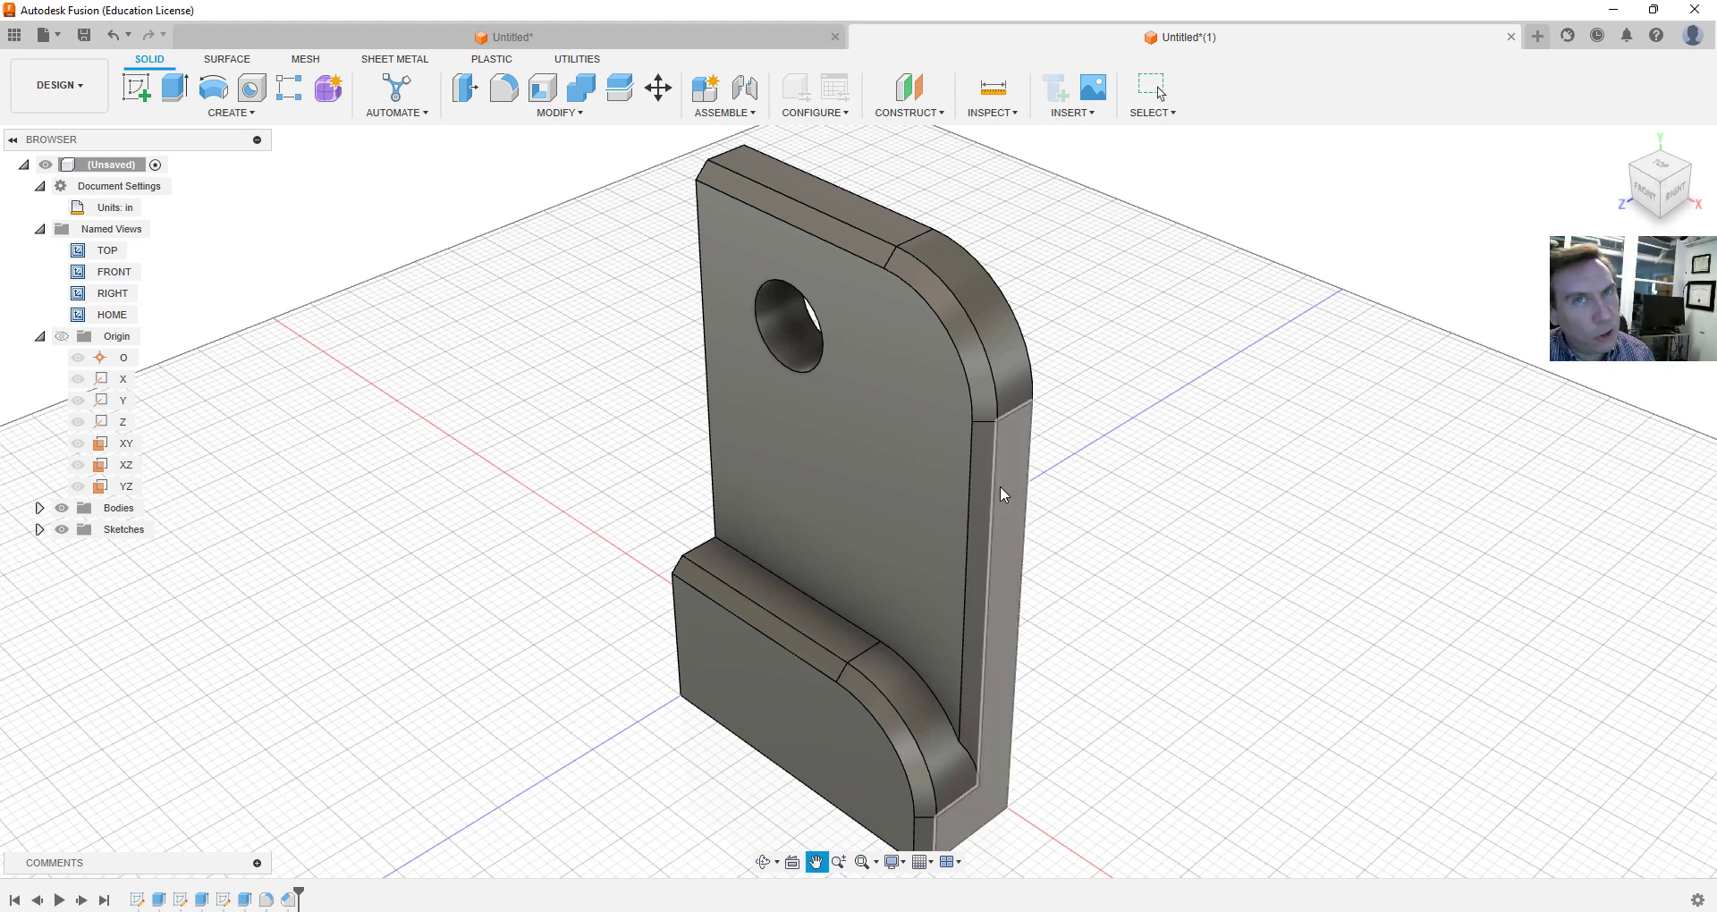
{"action": "middle_click_drag", "start_coordinate": [1000, 486], "coordinate": [867, 195], "text": "shift"}
{"action": "key", "text": "Escape"}
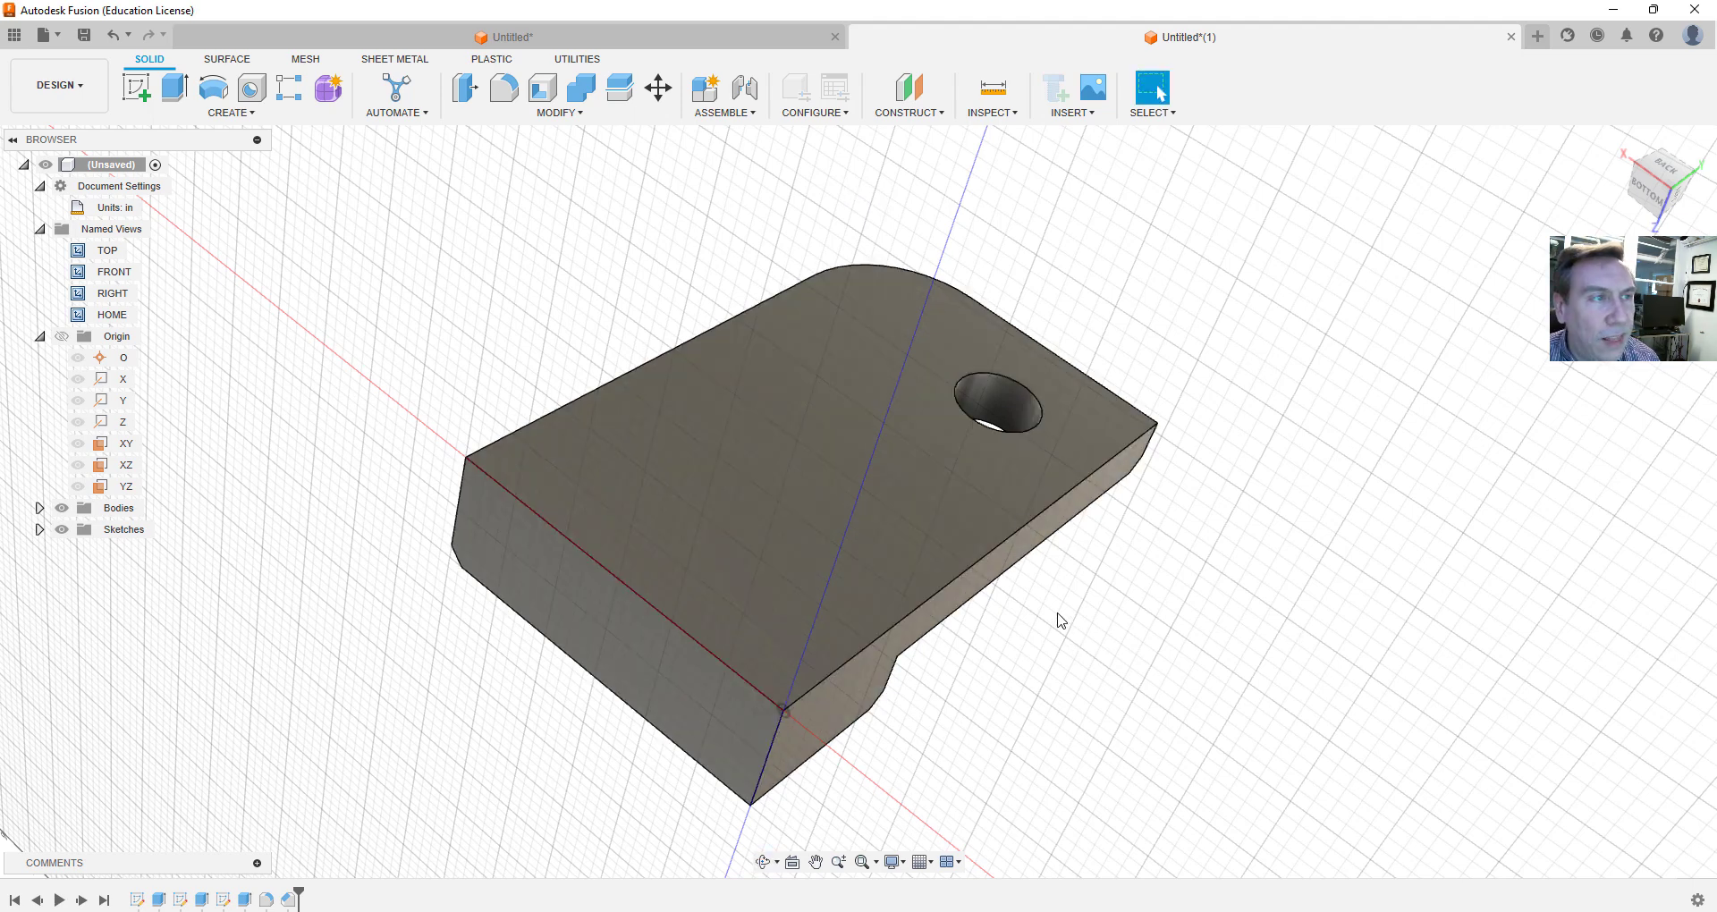
{"action": "left_click", "coordinate": [541, 86]}
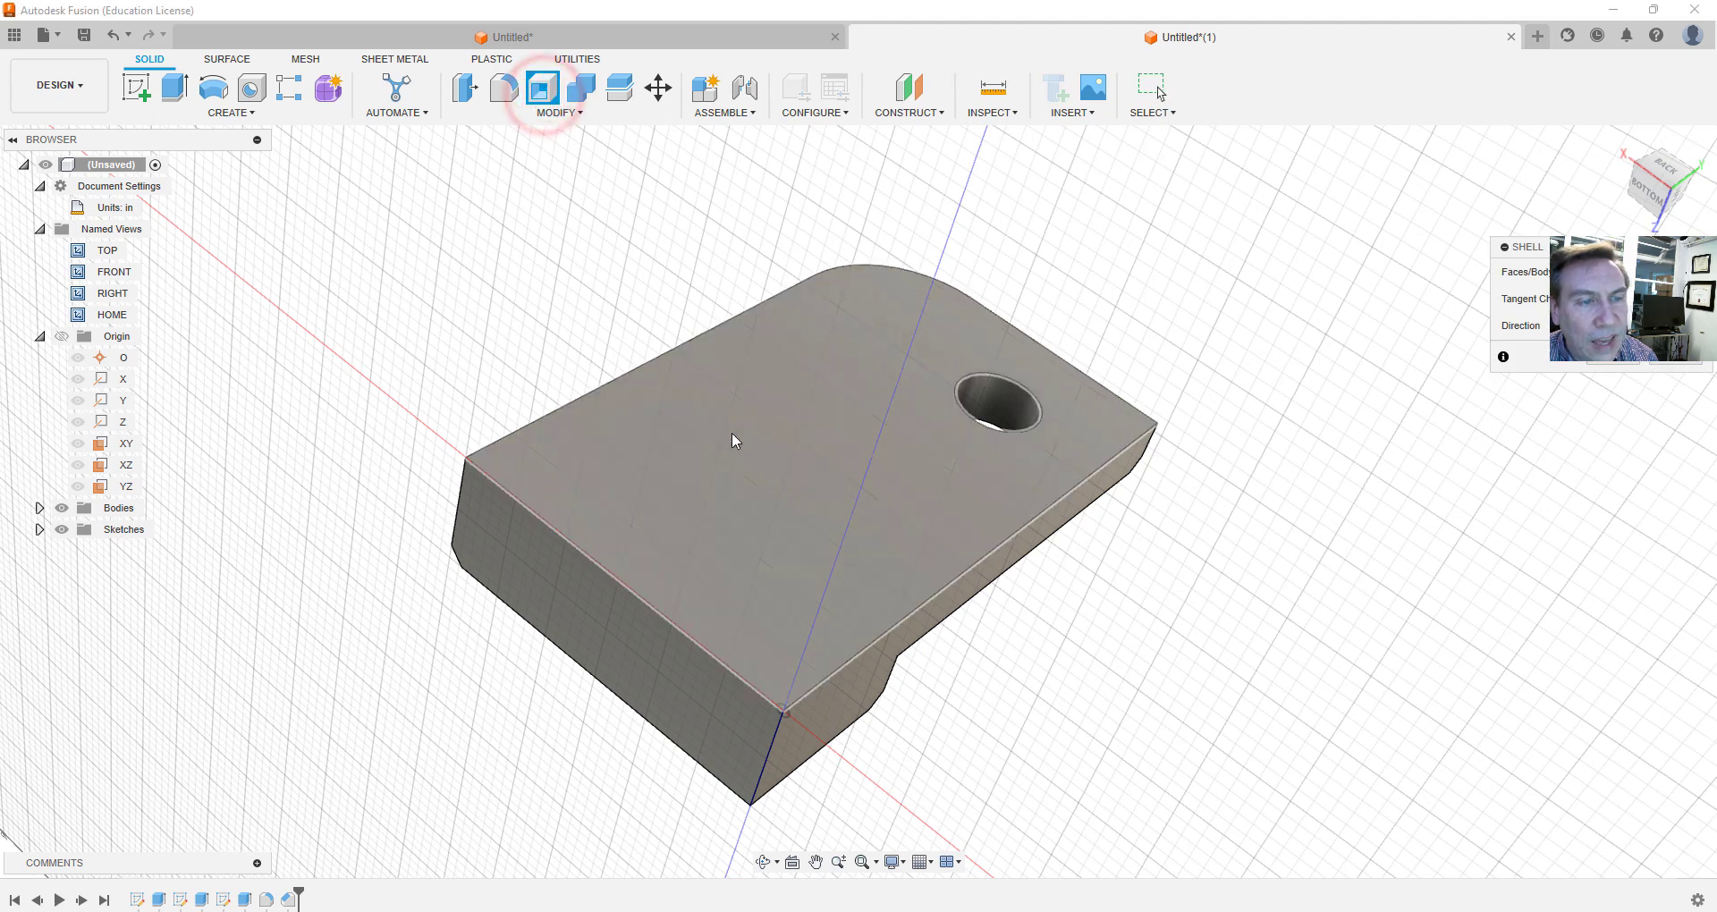
{"action": "left_click", "coordinate": [740, 439]}
{"action": "left_click", "coordinate": [654, 632]}
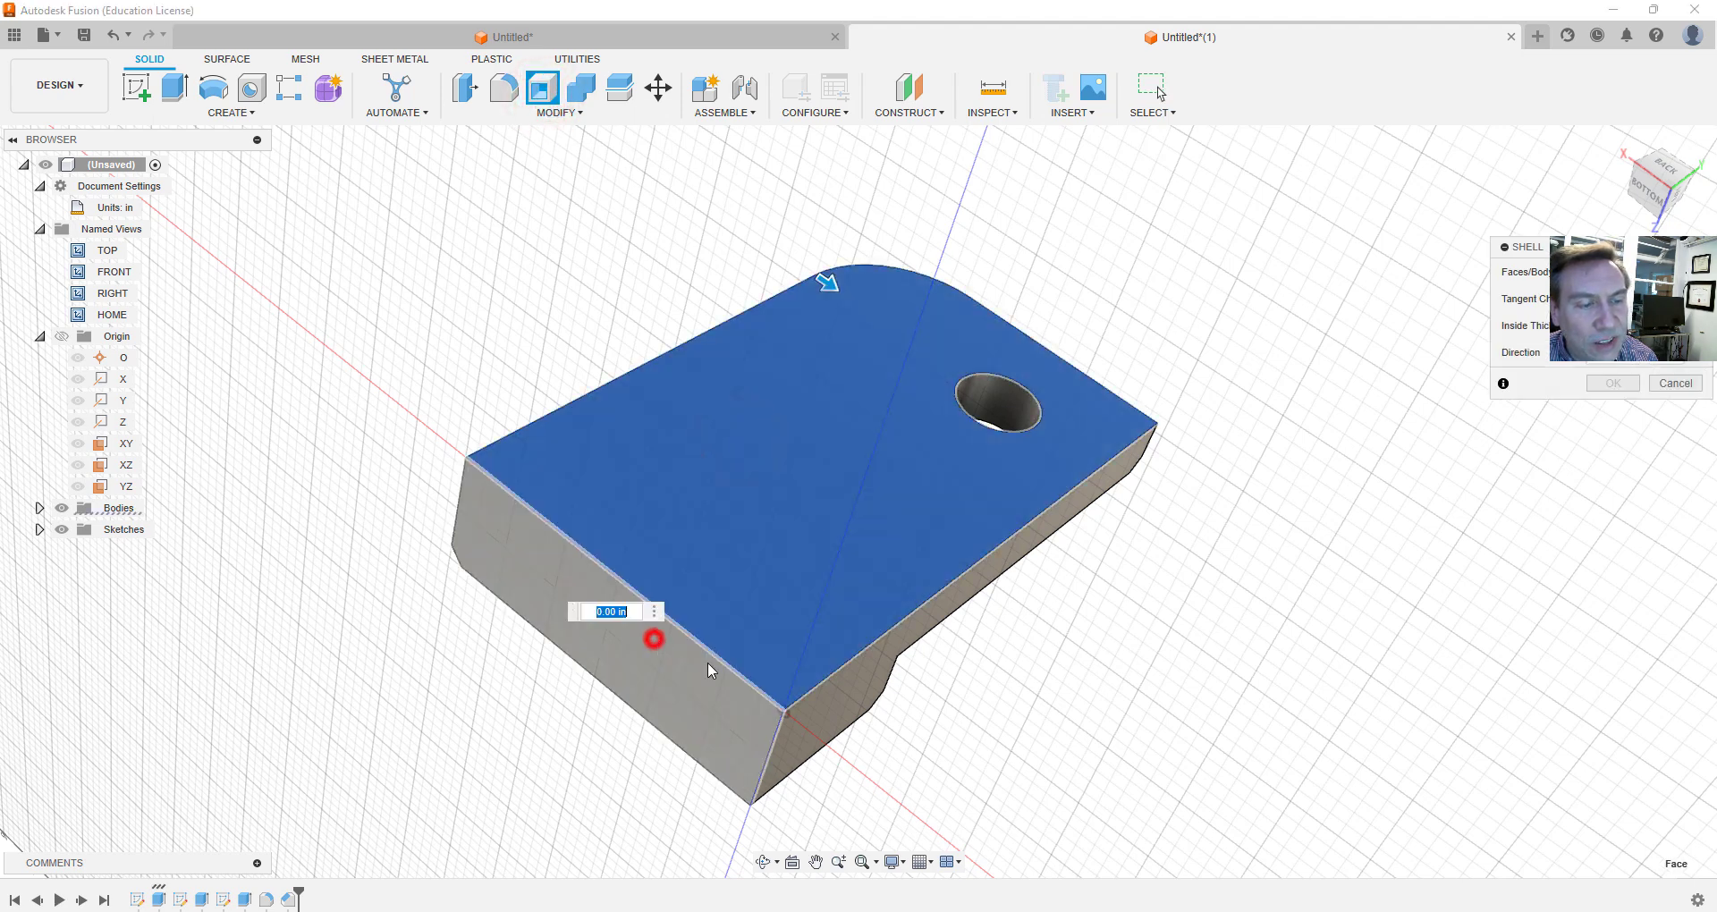
{"action": "left_click", "coordinate": [812, 713]}
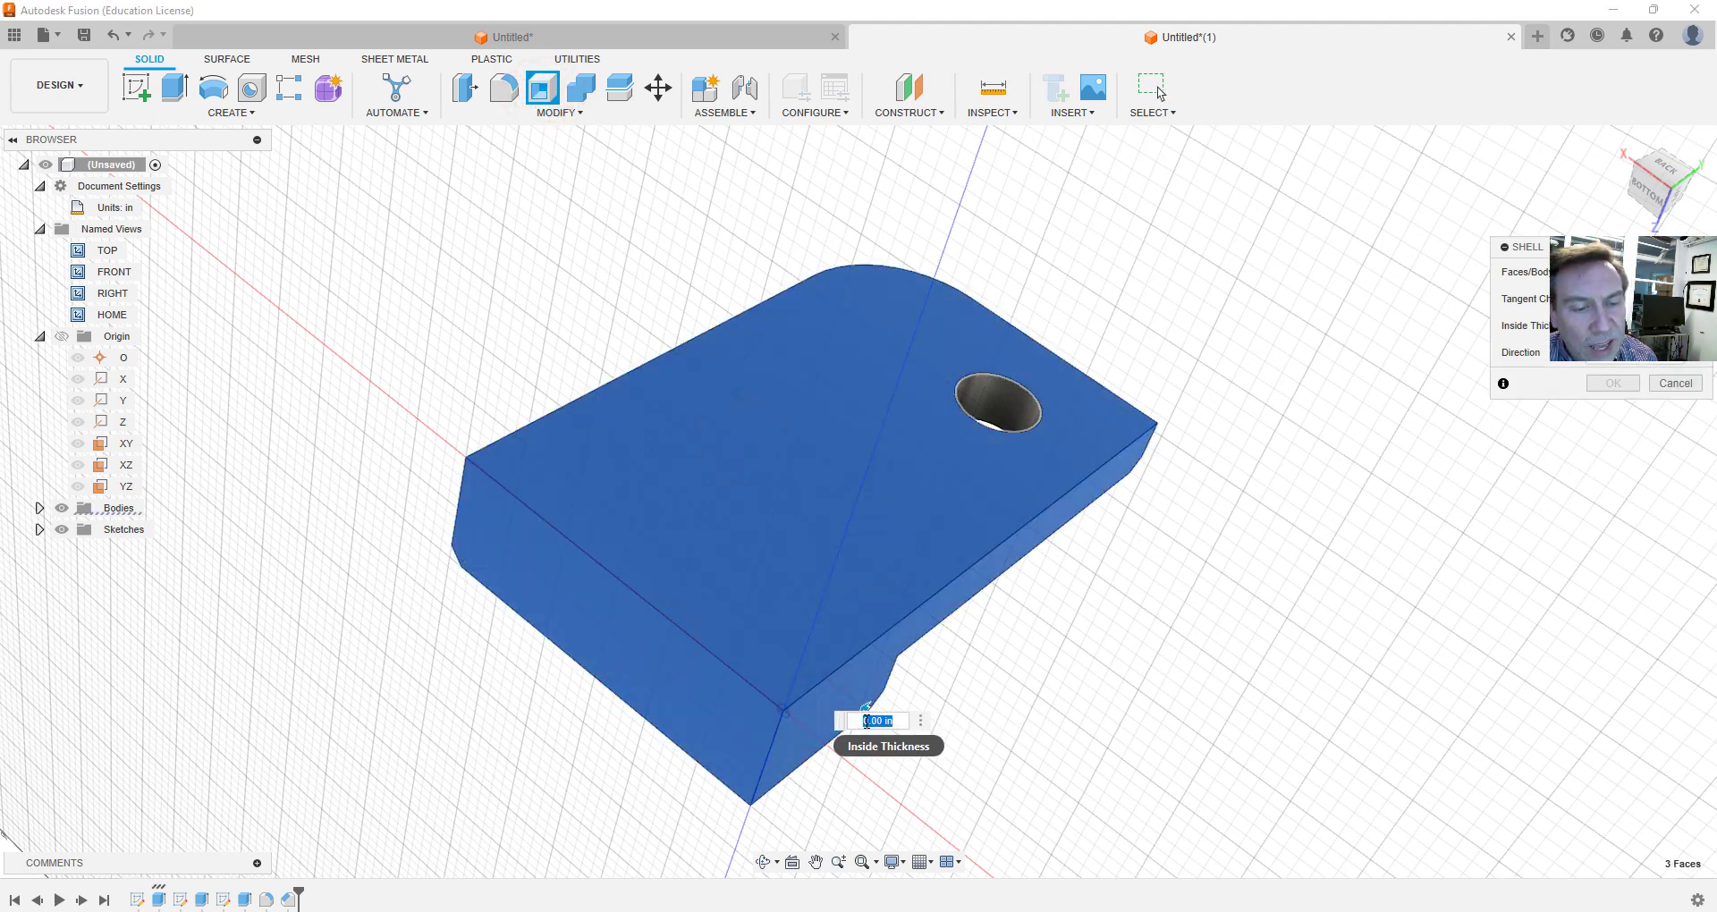
{"action": "key", "text": "BackSpace"}
{"action": "type", "text": "0.06"}
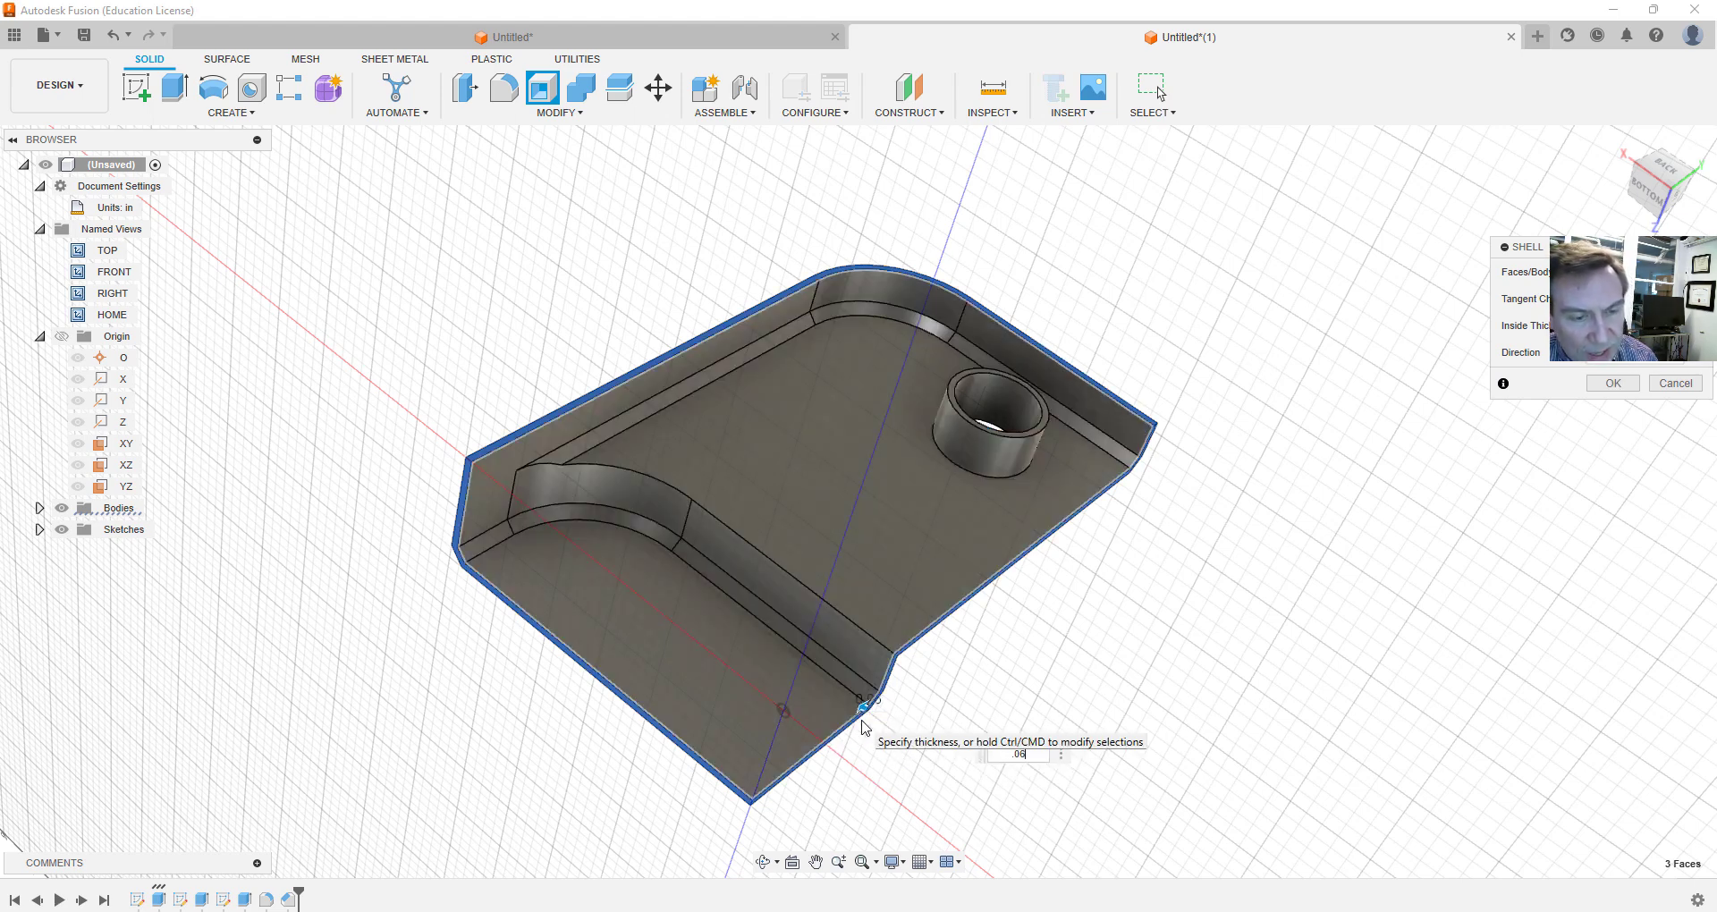
{"action": "key", "text": "Return"}
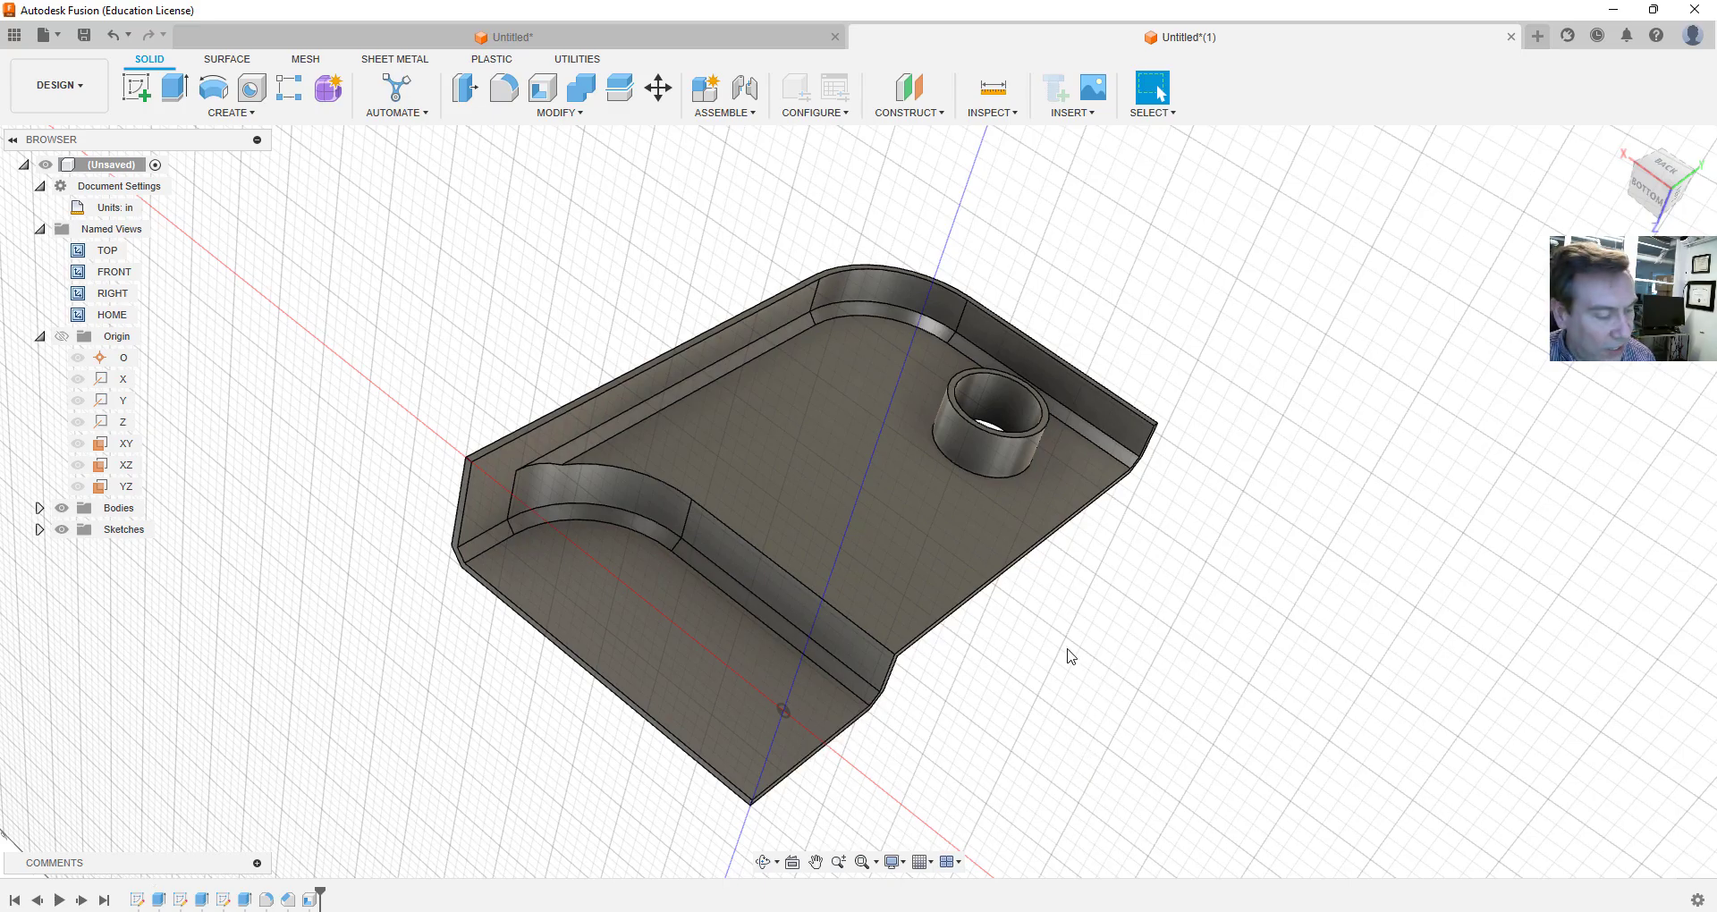
Try a 1.25 in radius on the plate's upper corner in the existing fillet feature, and cancel the edit
{"action": "middle_click_drag", "start_coordinate": [1067, 651], "coordinate": [876, 376], "text": "shift"}
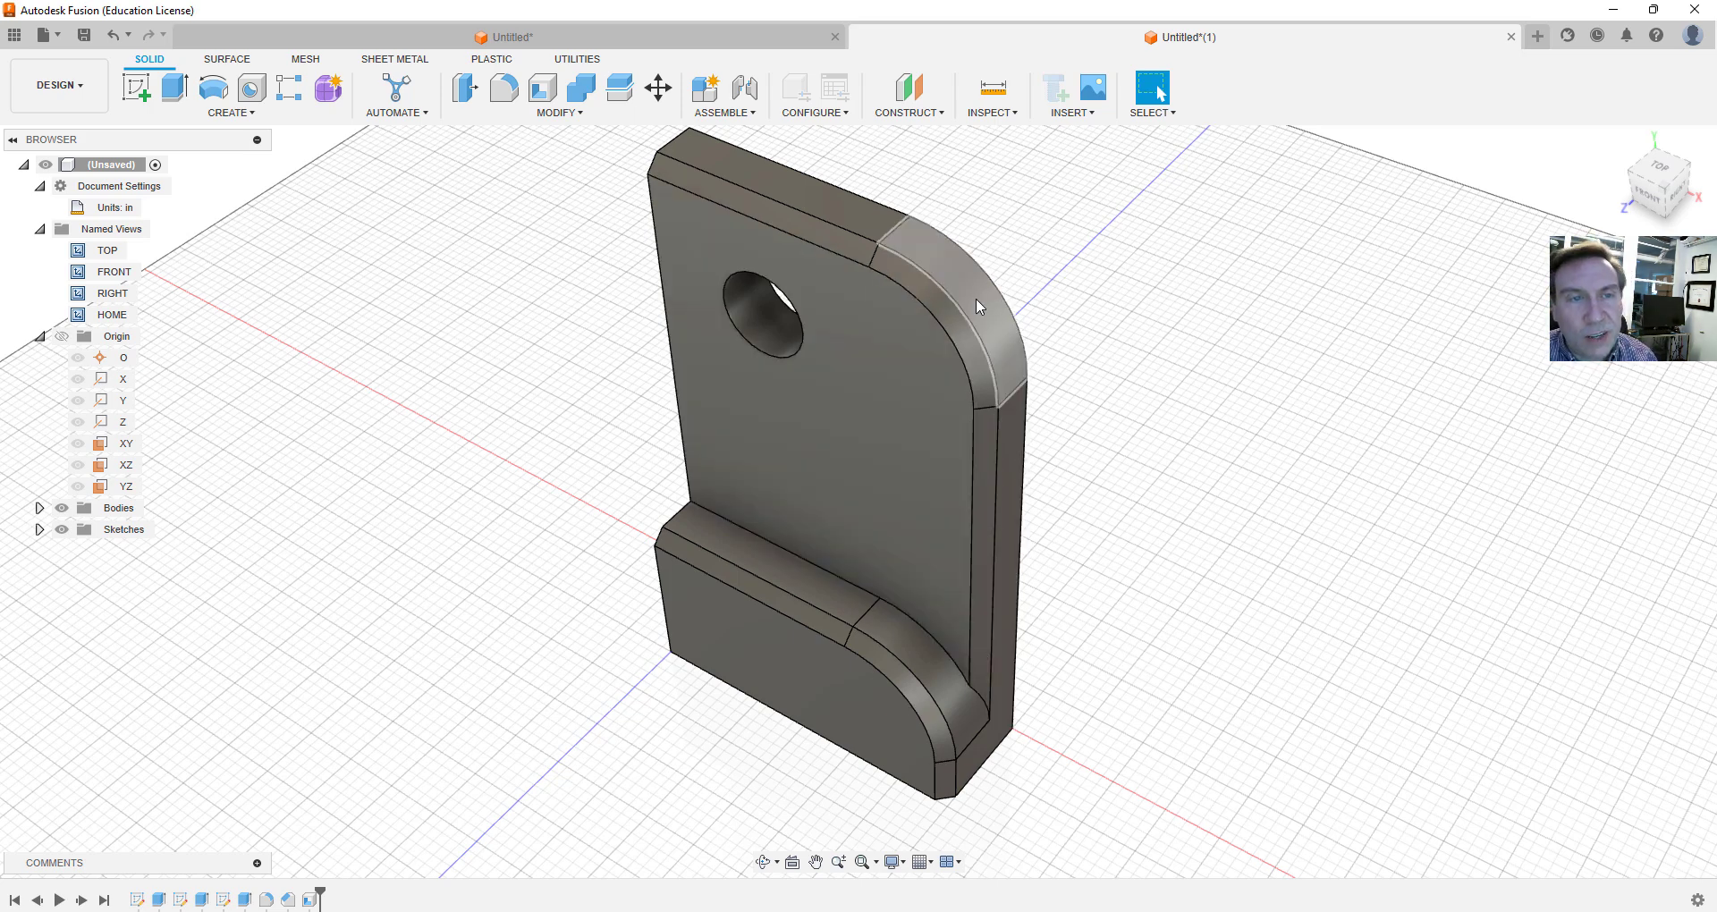
{"action": "left_click", "coordinate": [1008, 292]}
{"action": "left_click", "coordinate": [360, 758]}
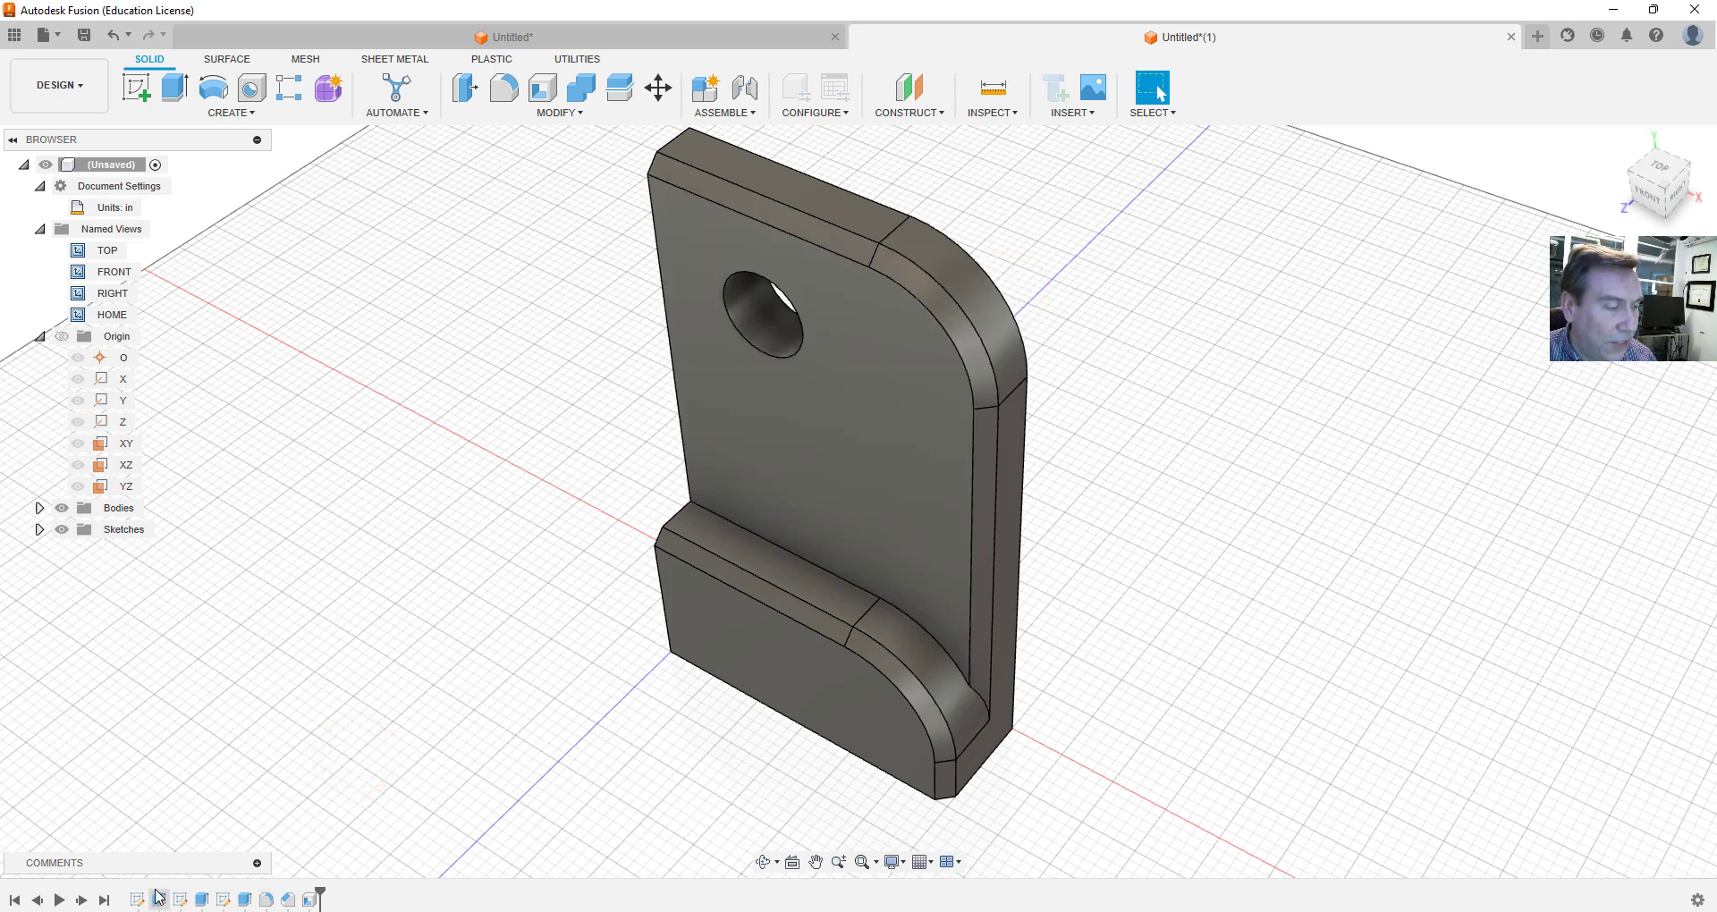
{"action": "right_click", "coordinate": [268, 902]}
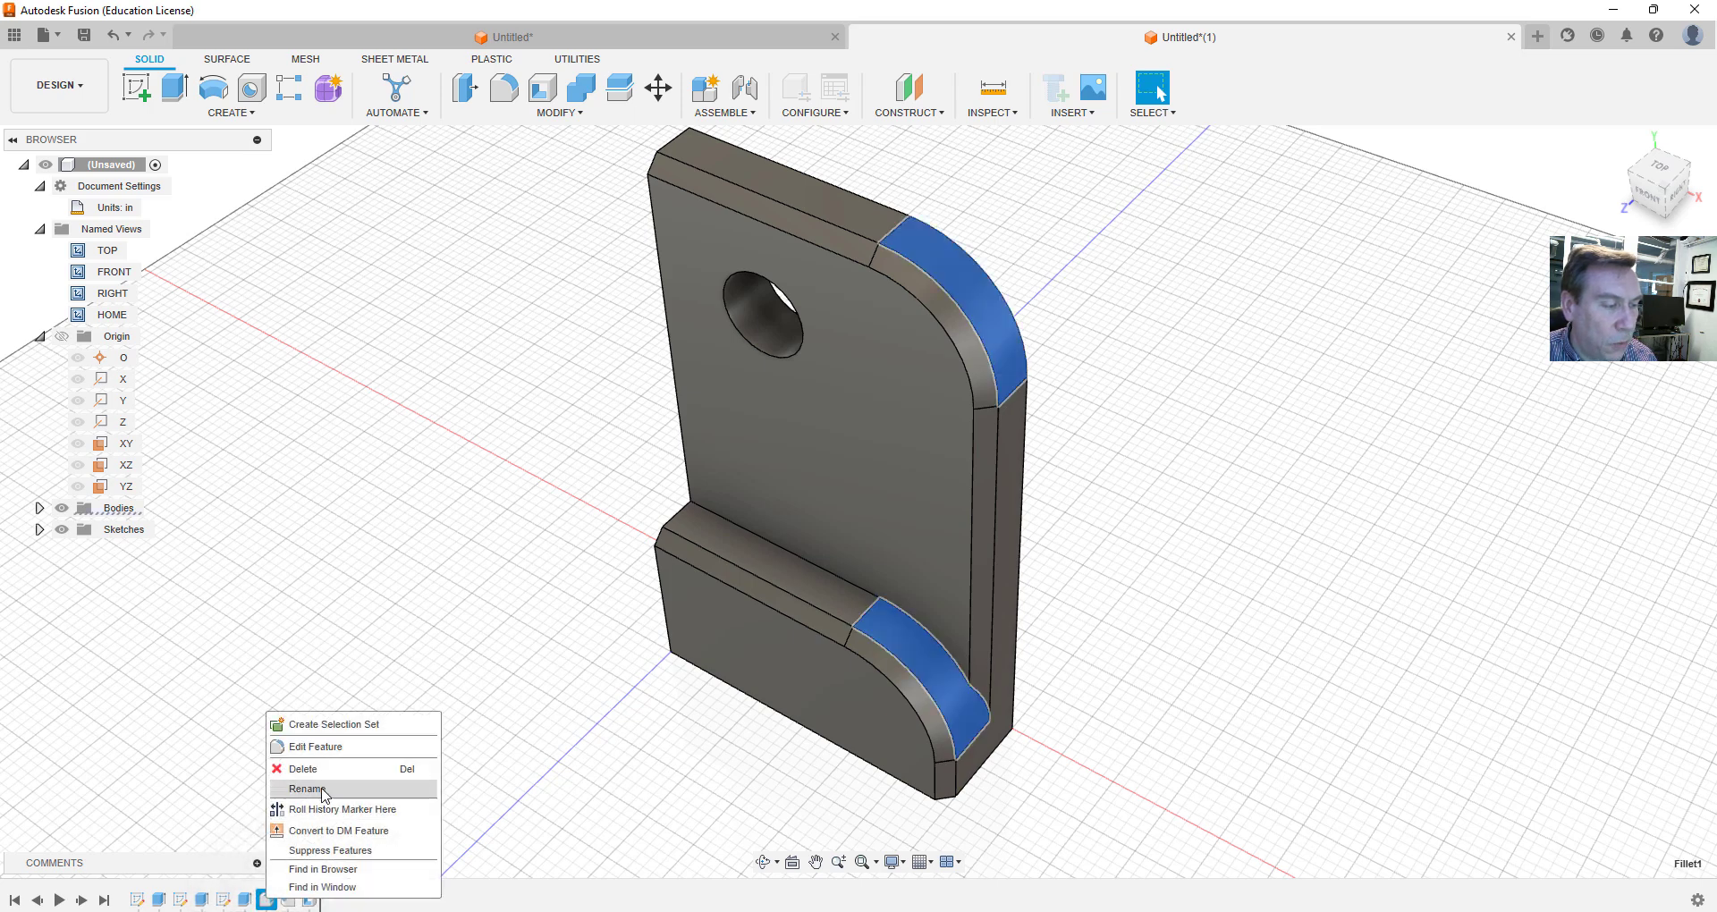
{"action": "left_click", "coordinate": [327, 748]}
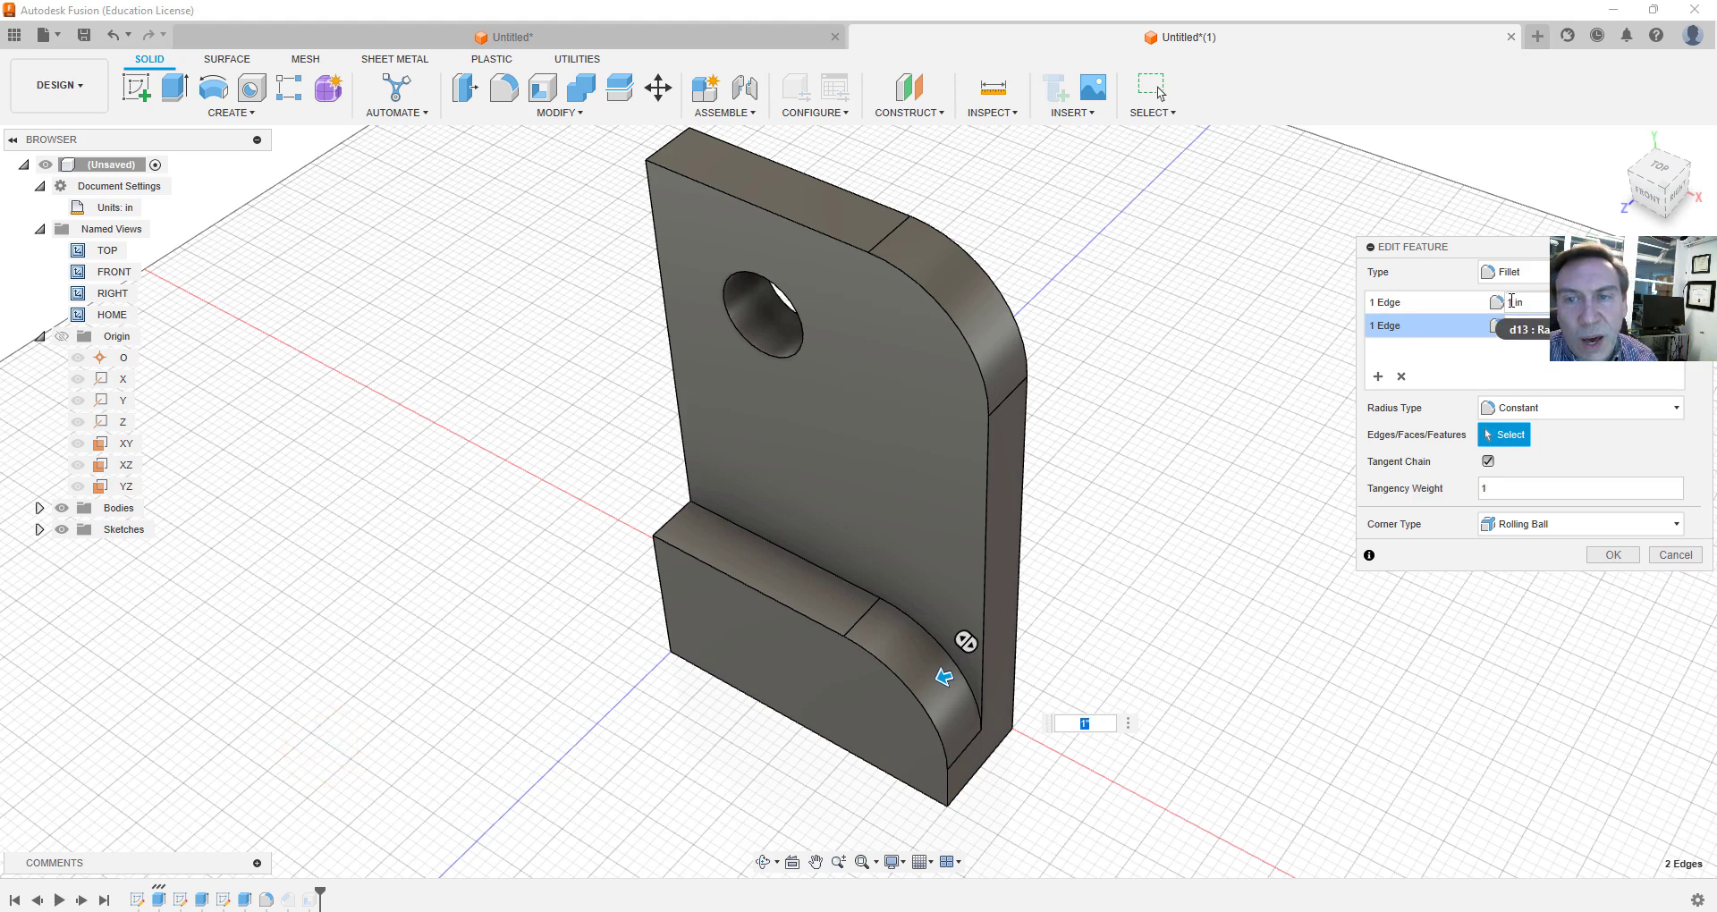
{"action": "left_click", "coordinate": [1510, 300]}
{"action": "type", "text": "1."}
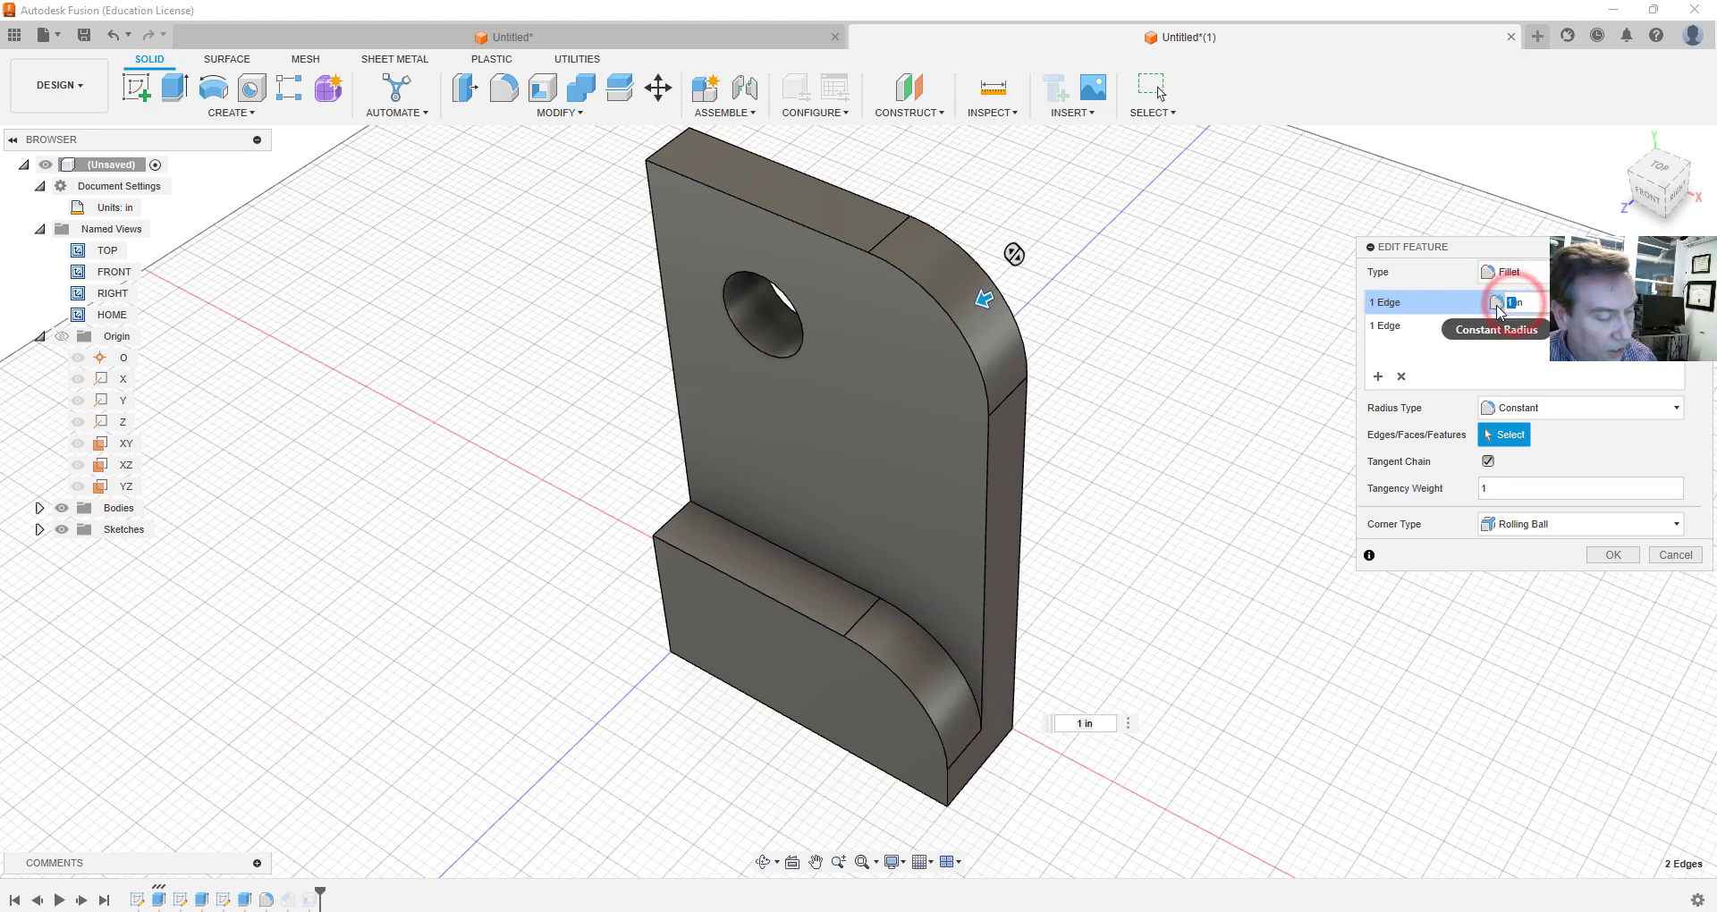
{"action": "type", "text": "25"}
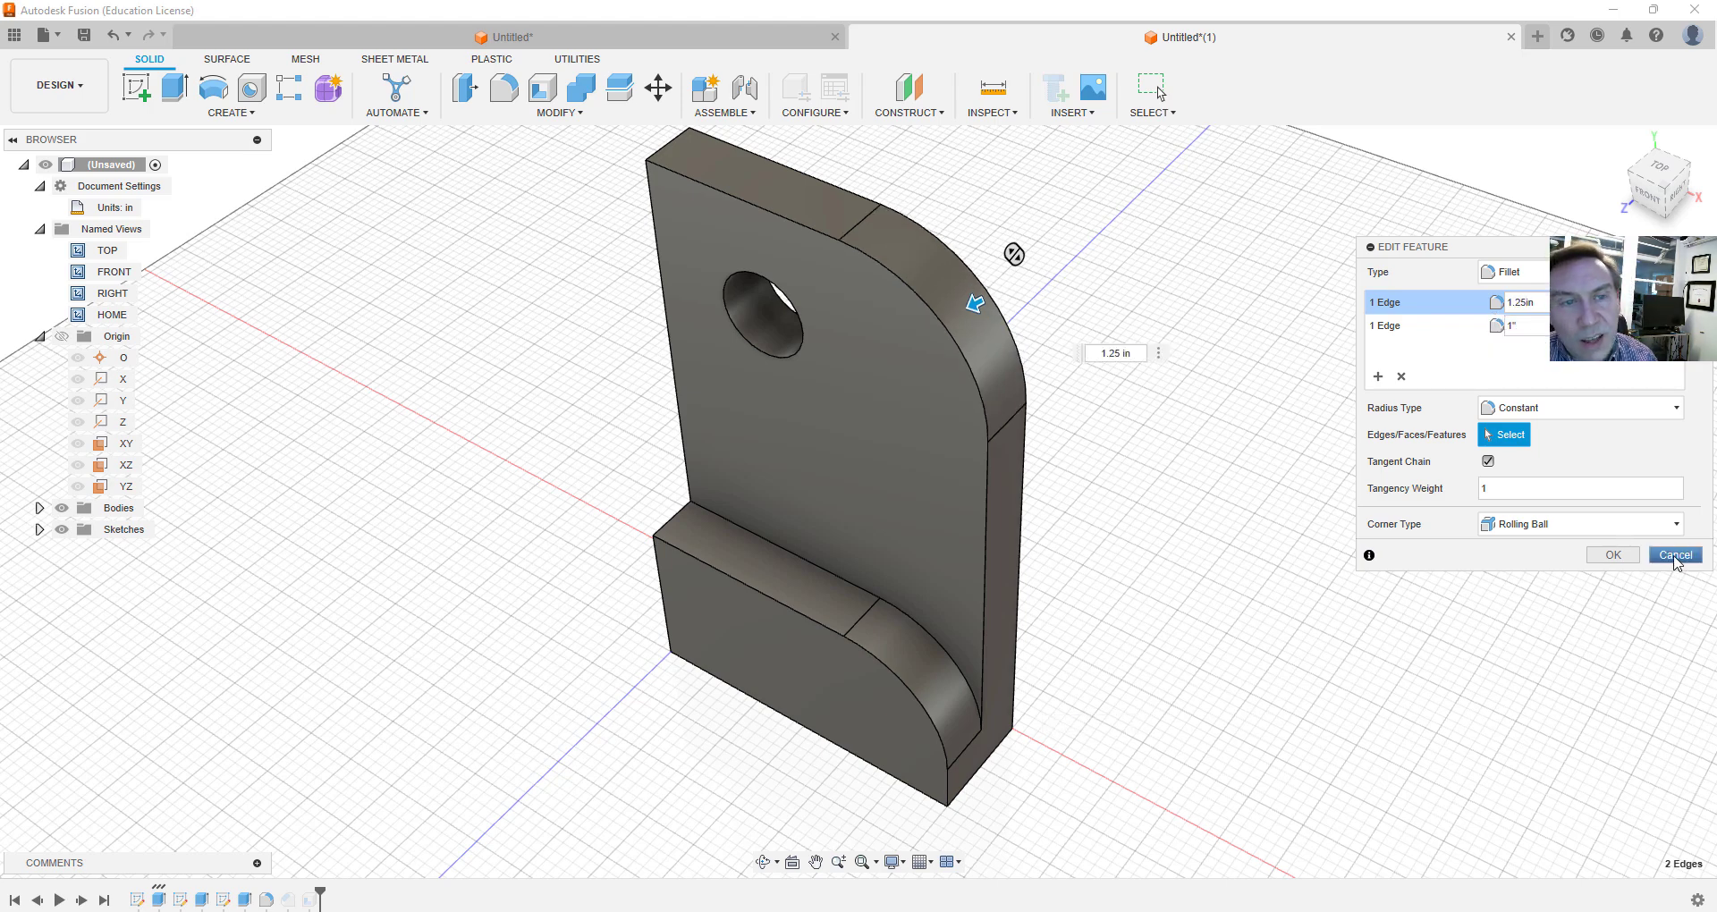
{"action": "left_click", "coordinate": [1675, 558]}
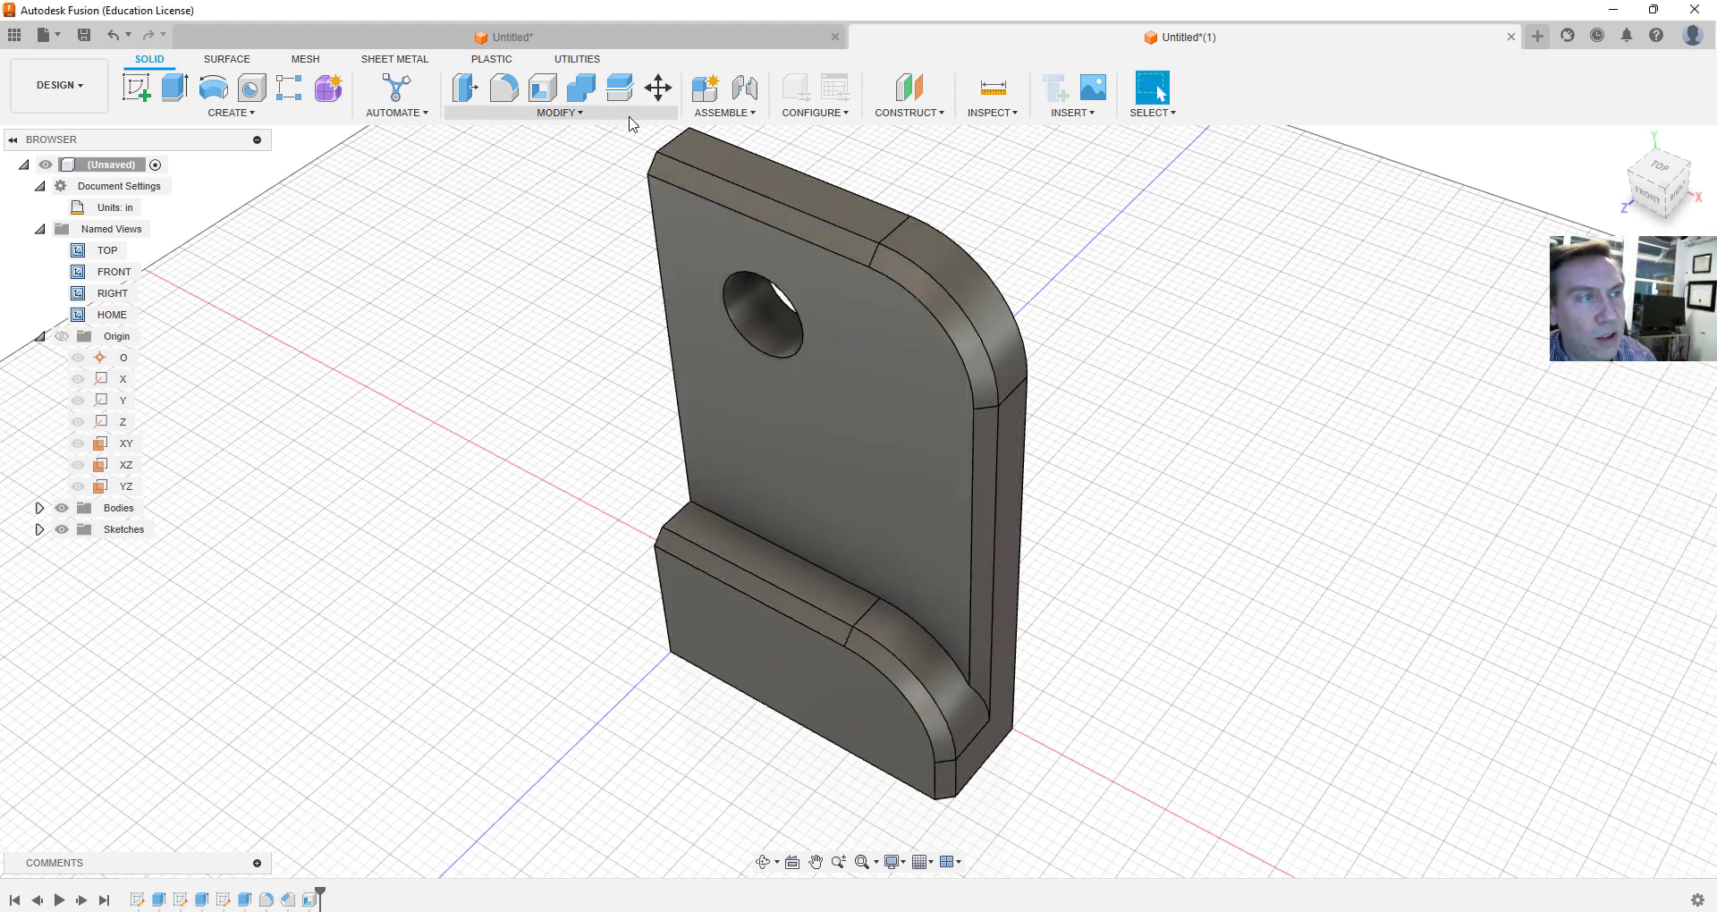
Try offsetting the through hole's inner face by -0.10 in with Press Pull, and cancel the command
{"action": "left_click", "coordinate": [467, 89]}
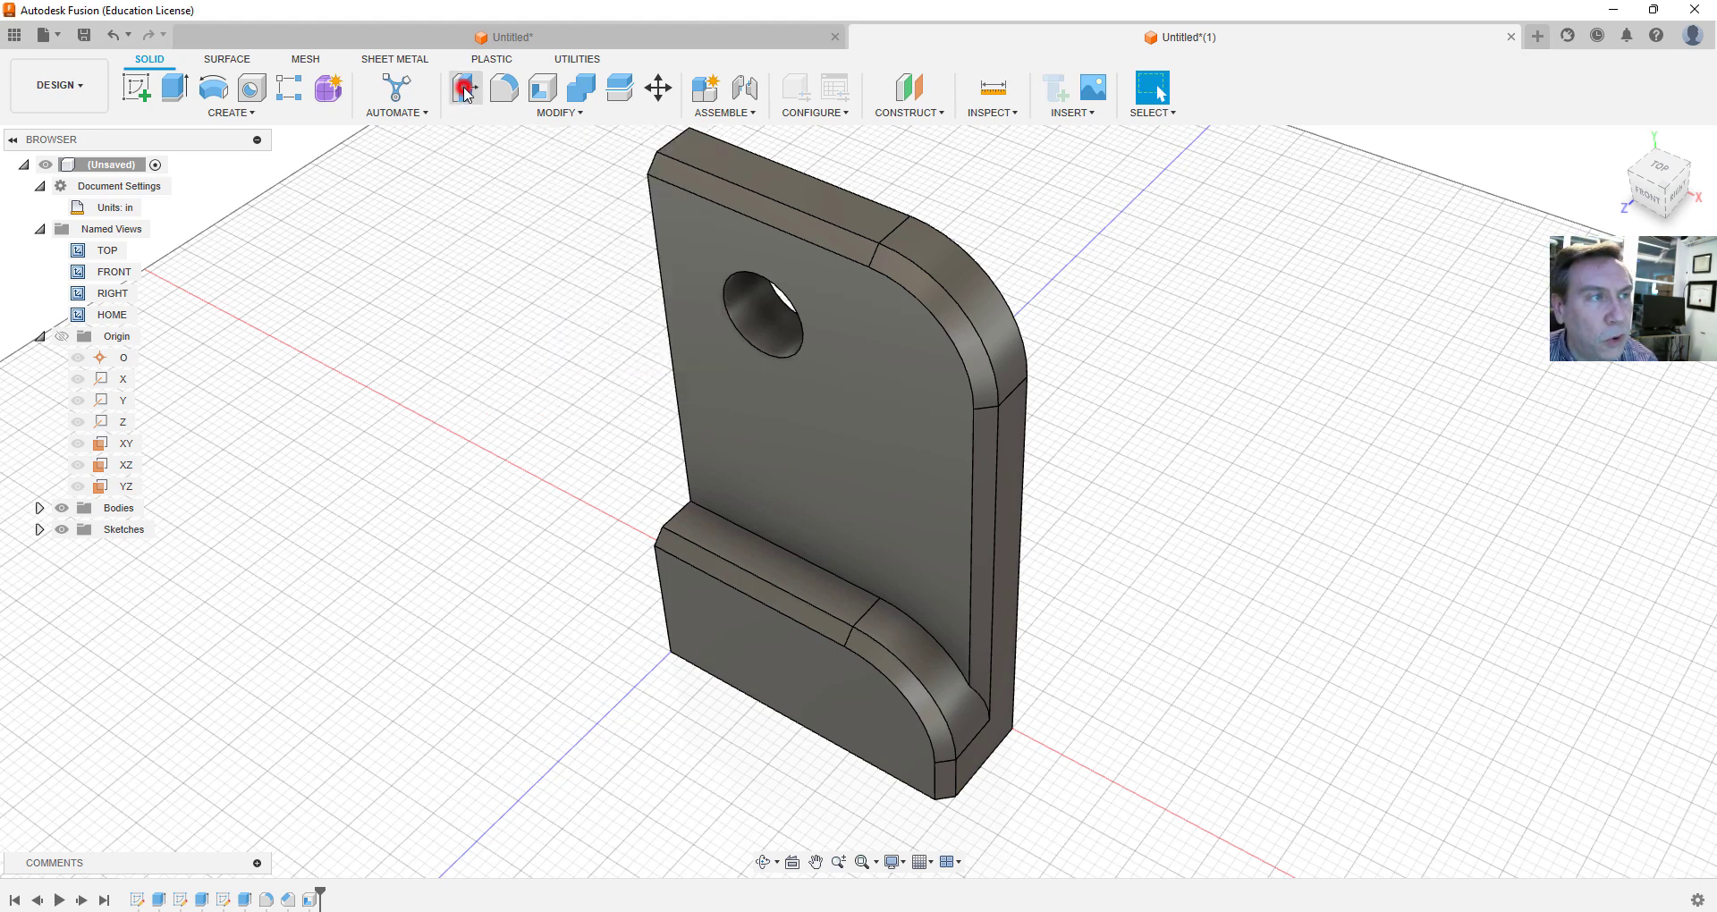
{"action": "left_click", "coordinate": [762, 326]}
{"action": "left_click_drag", "start_coordinate": [762, 324], "coordinate": [764, 331]}
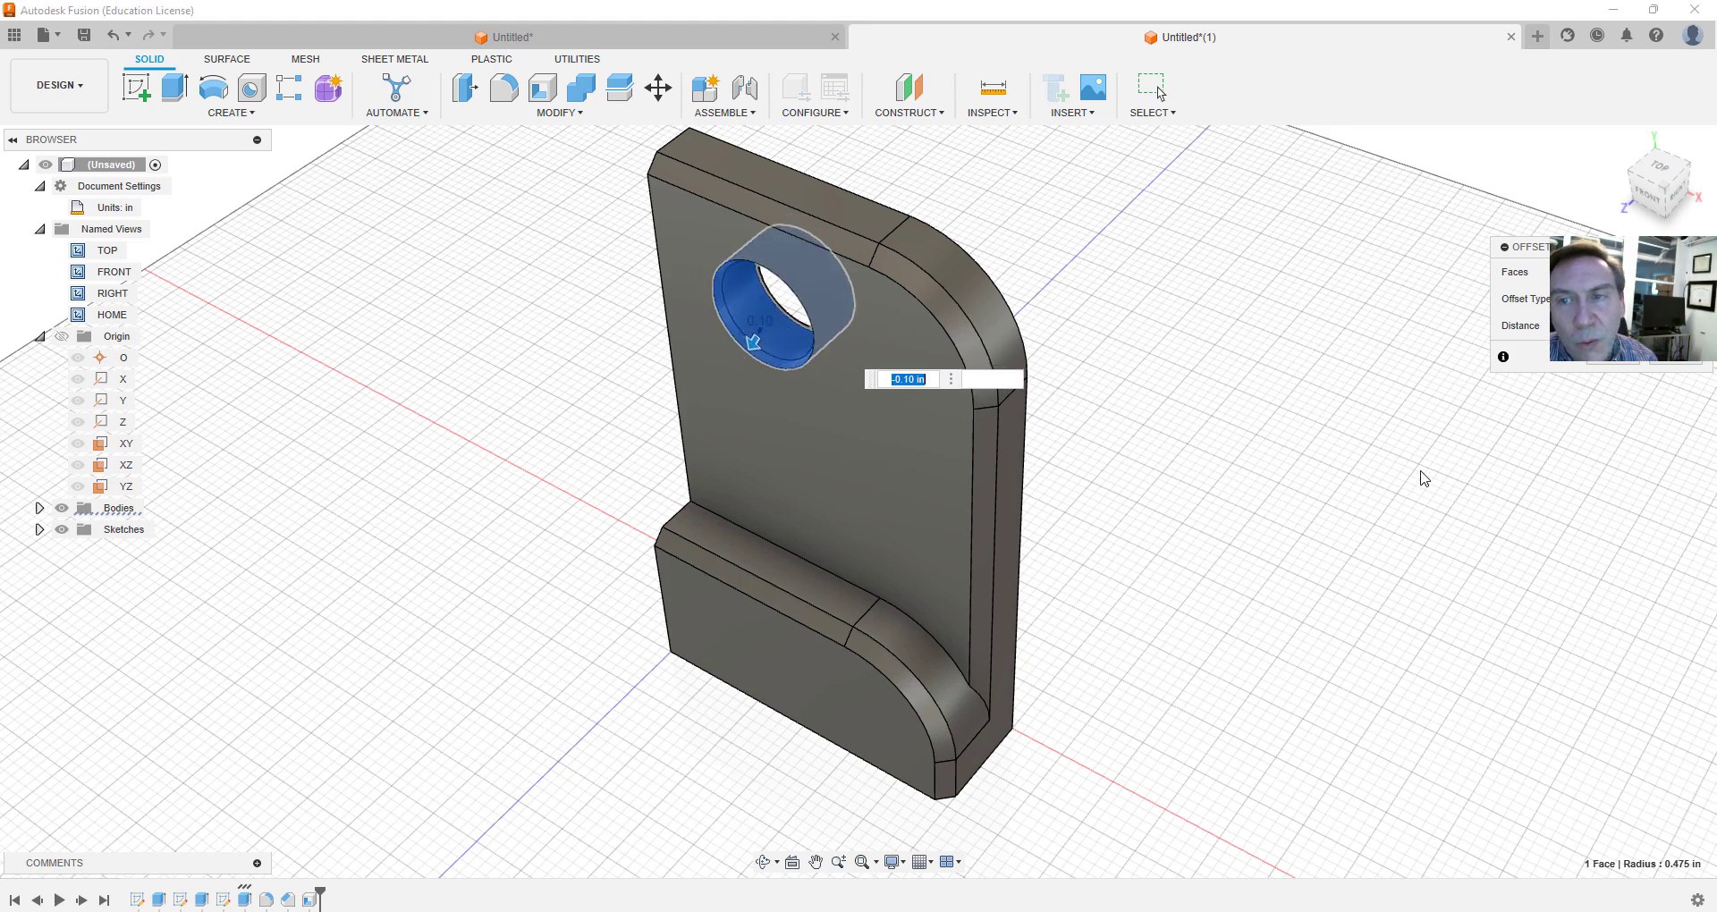
{"action": "left_click", "coordinate": [1678, 362]}
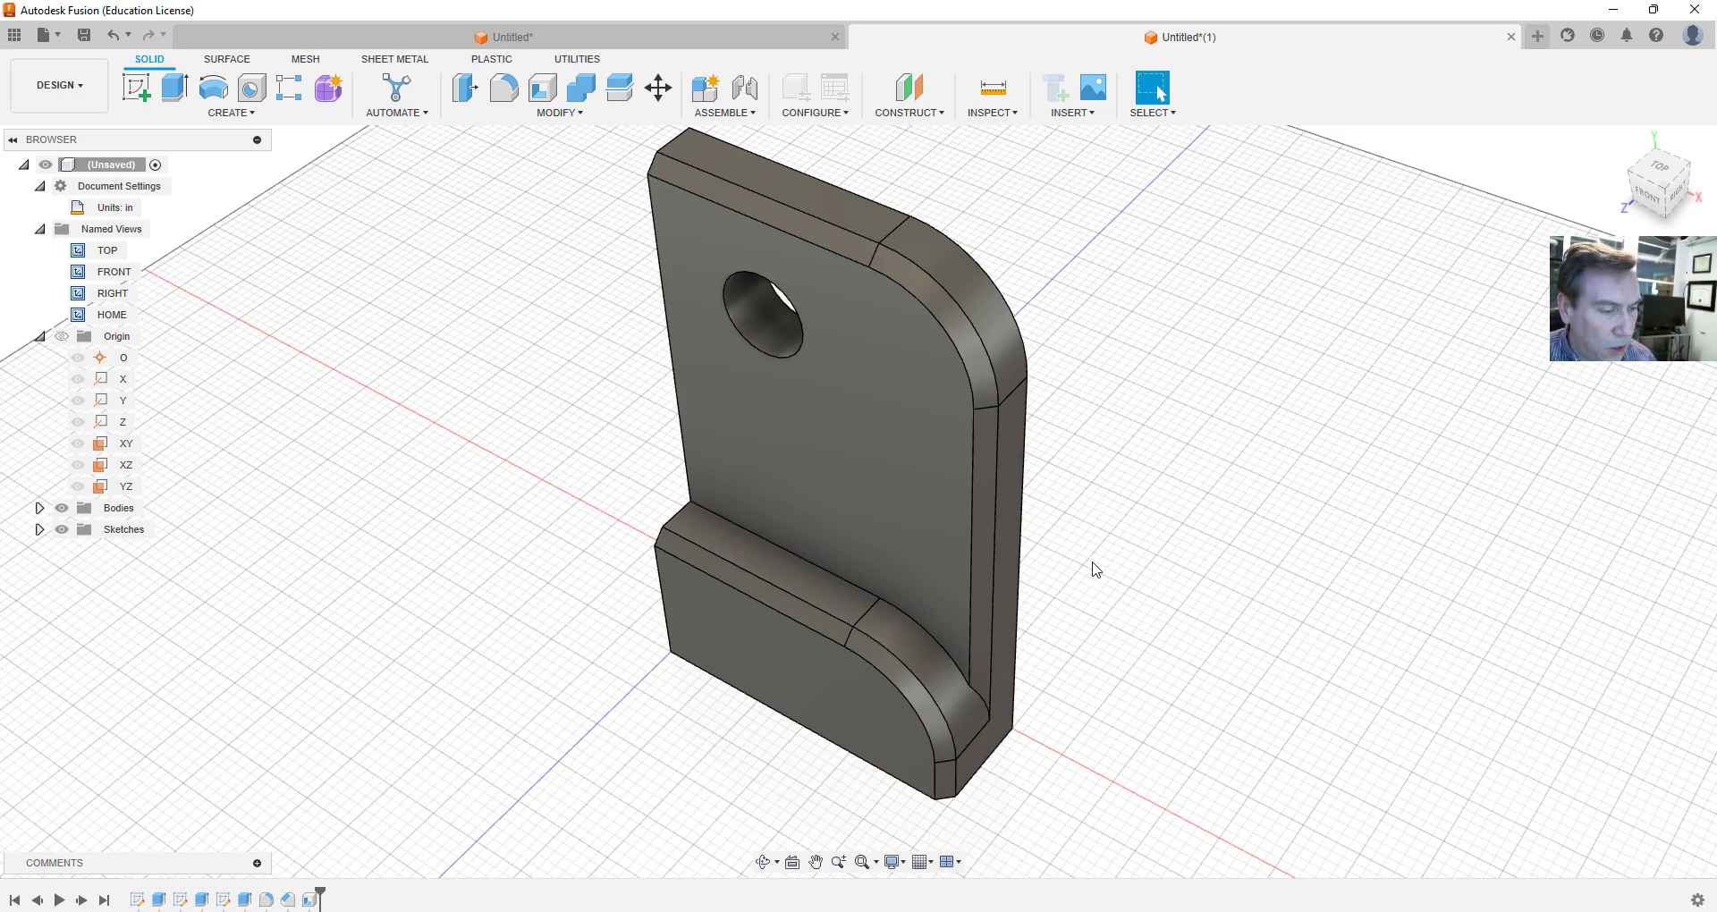
{"action": "middle_click_drag", "start_coordinate": [1080, 562], "coordinate": [1087, 526], "text": "shift"}
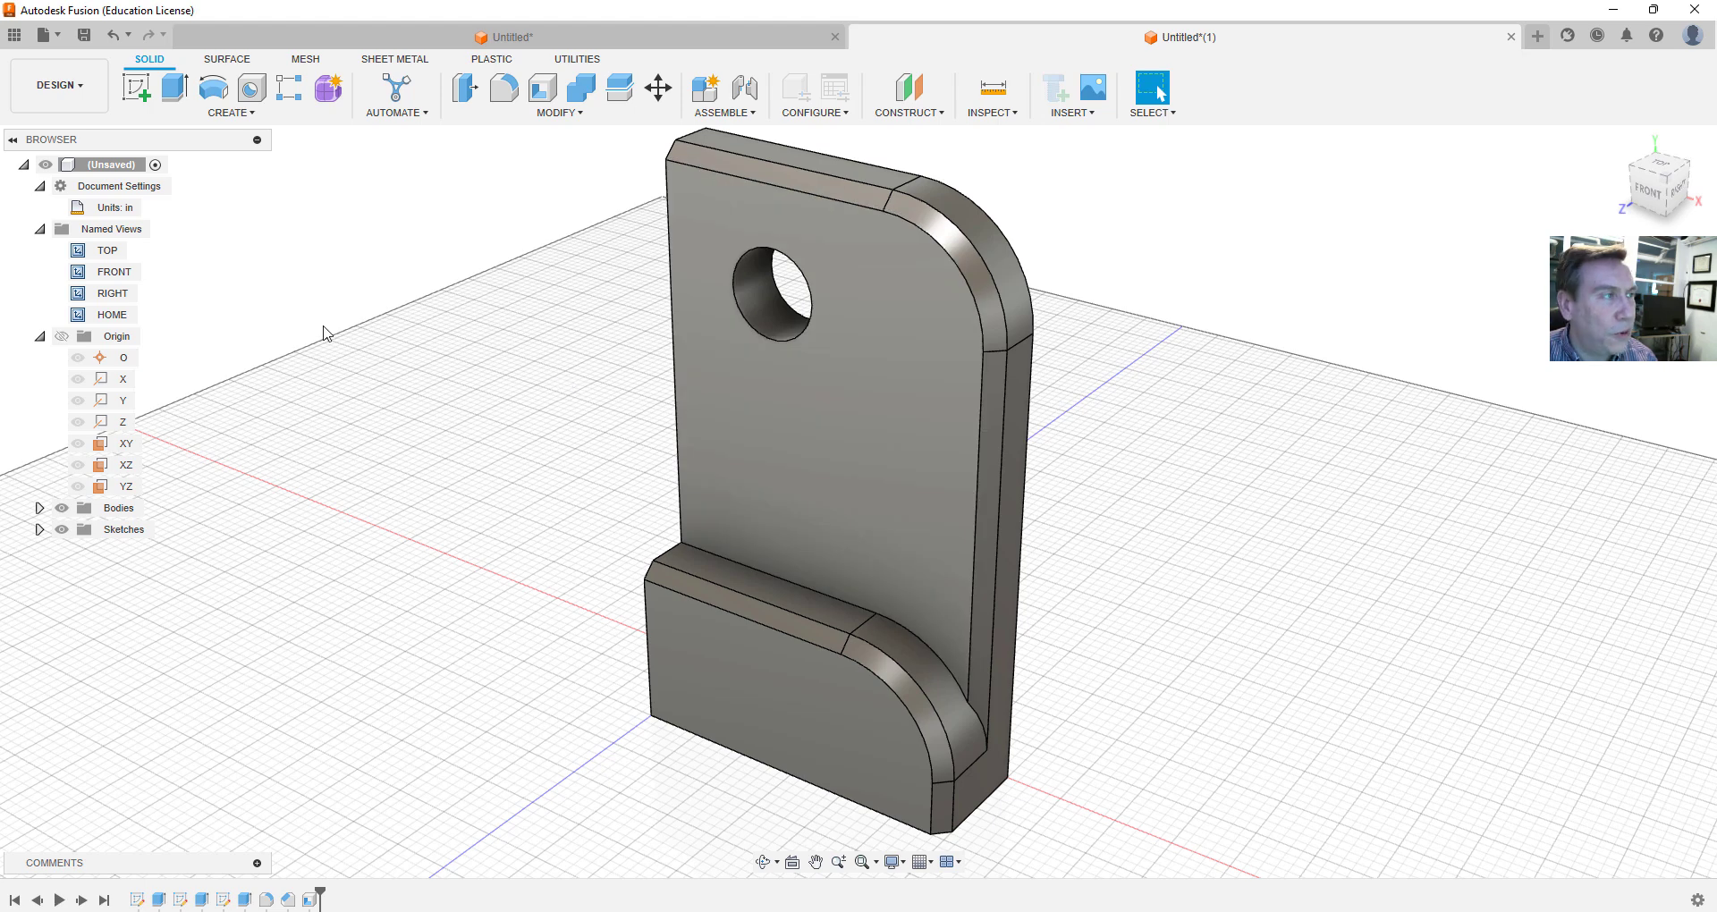
{"action": "left_click", "coordinate": [87, 86]}
{"action": "left_click", "coordinate": [87, 86]}
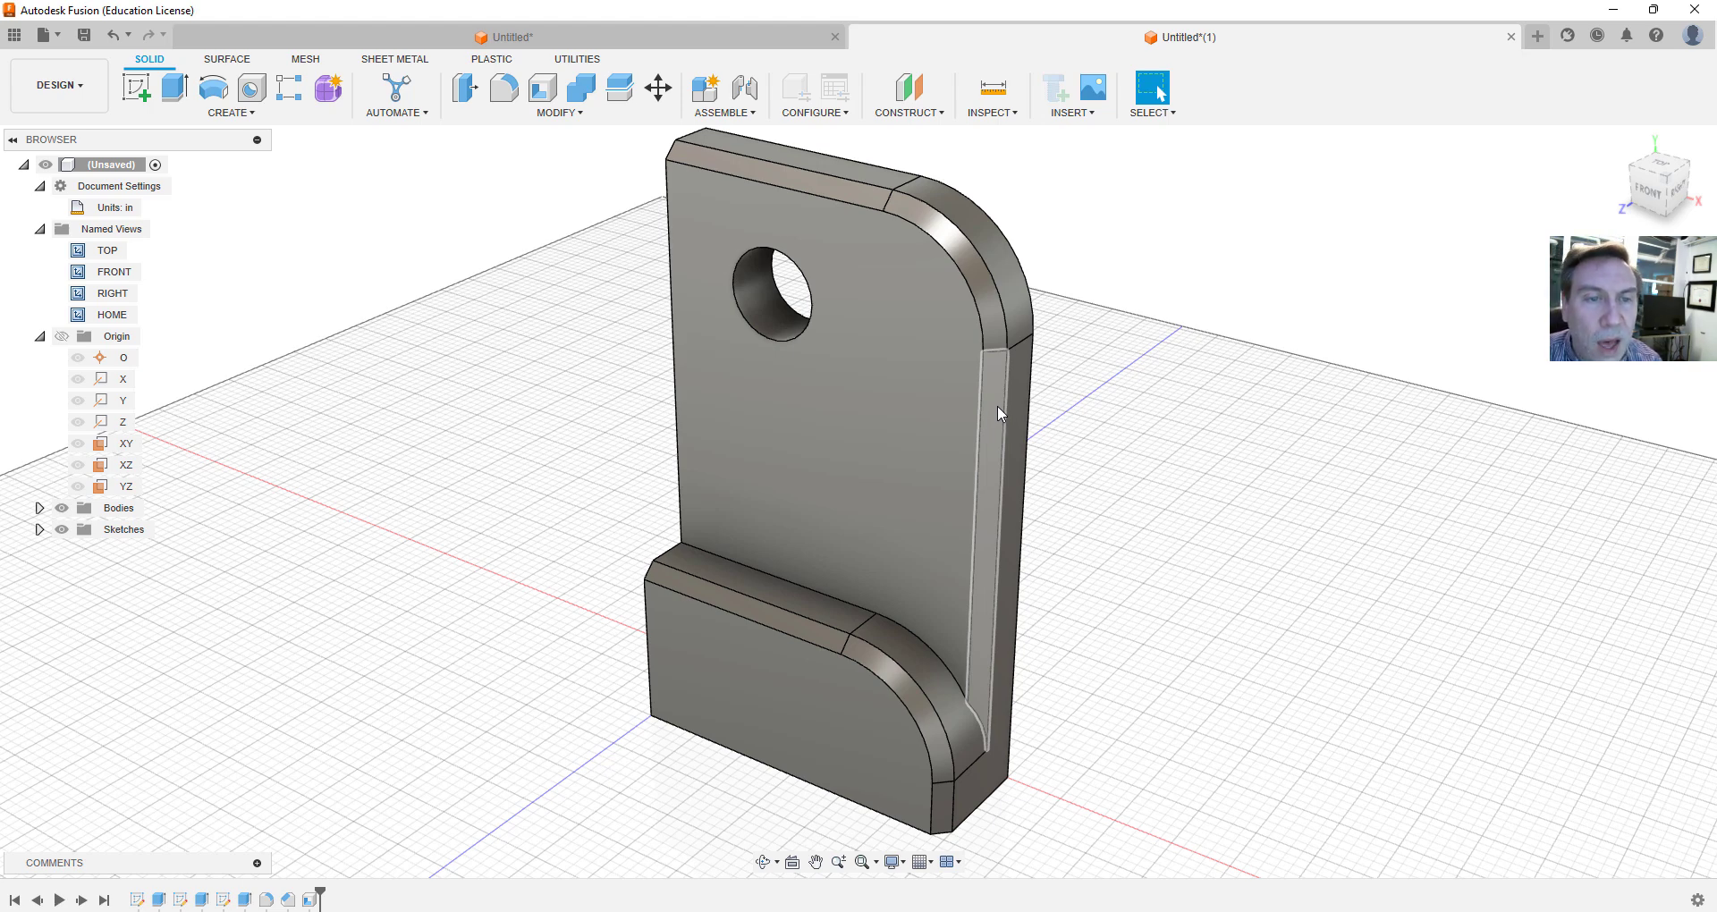
{"action": "right_click", "coordinate": [1199, 411]}
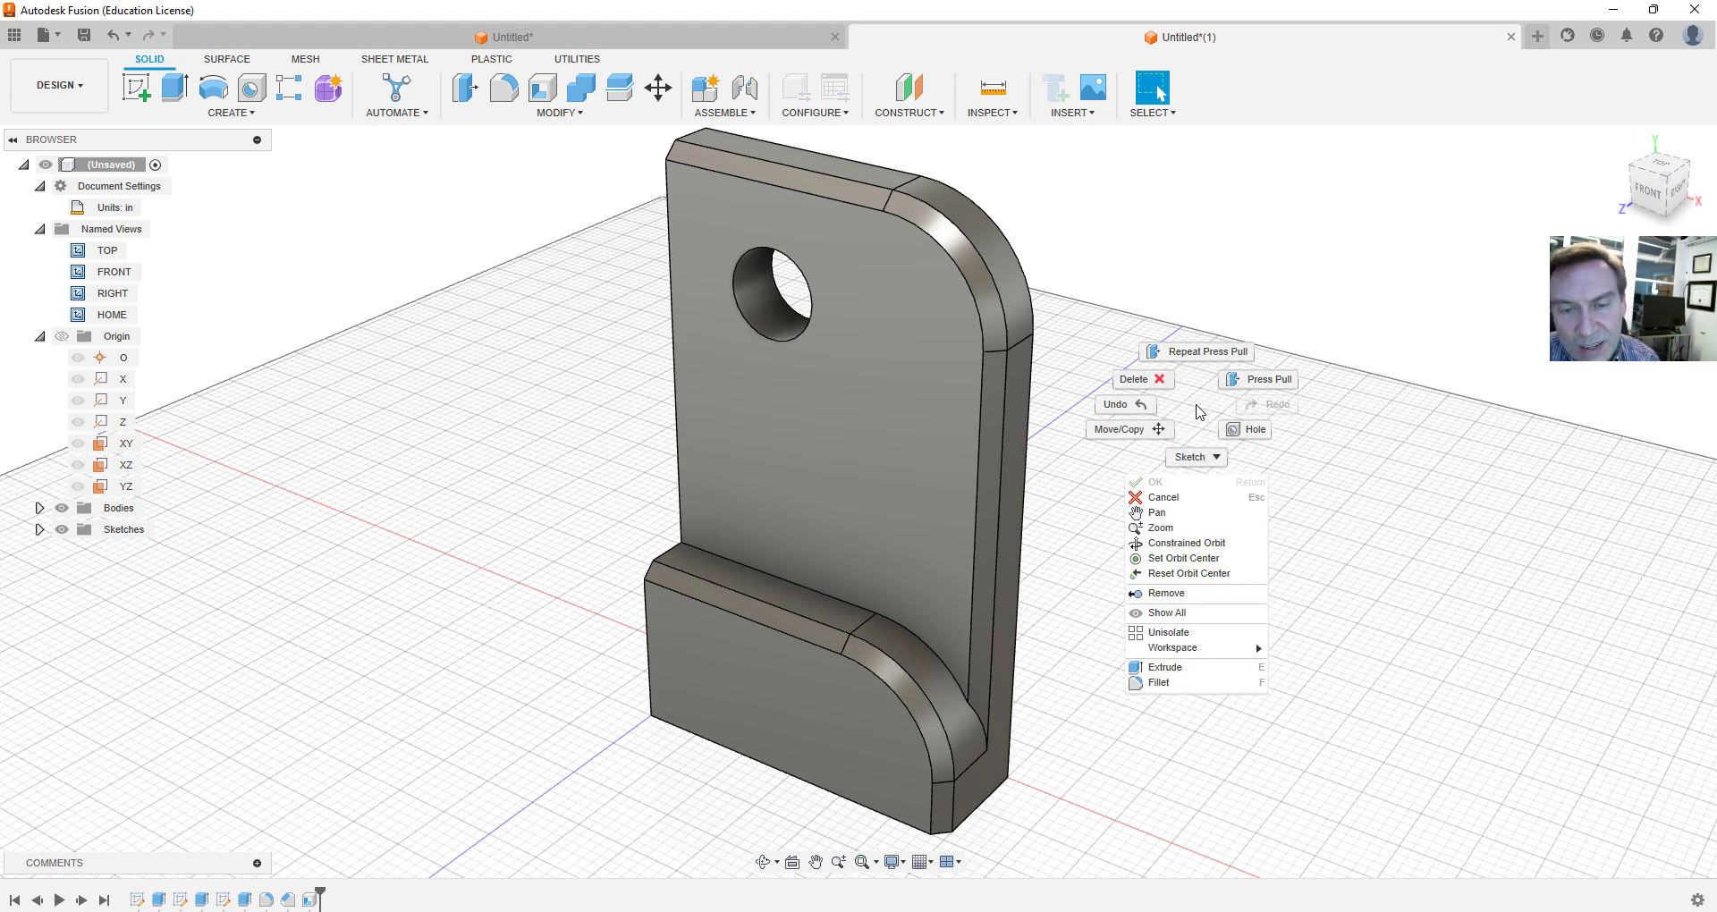
{"action": "left_click", "coordinate": [1135, 254]}
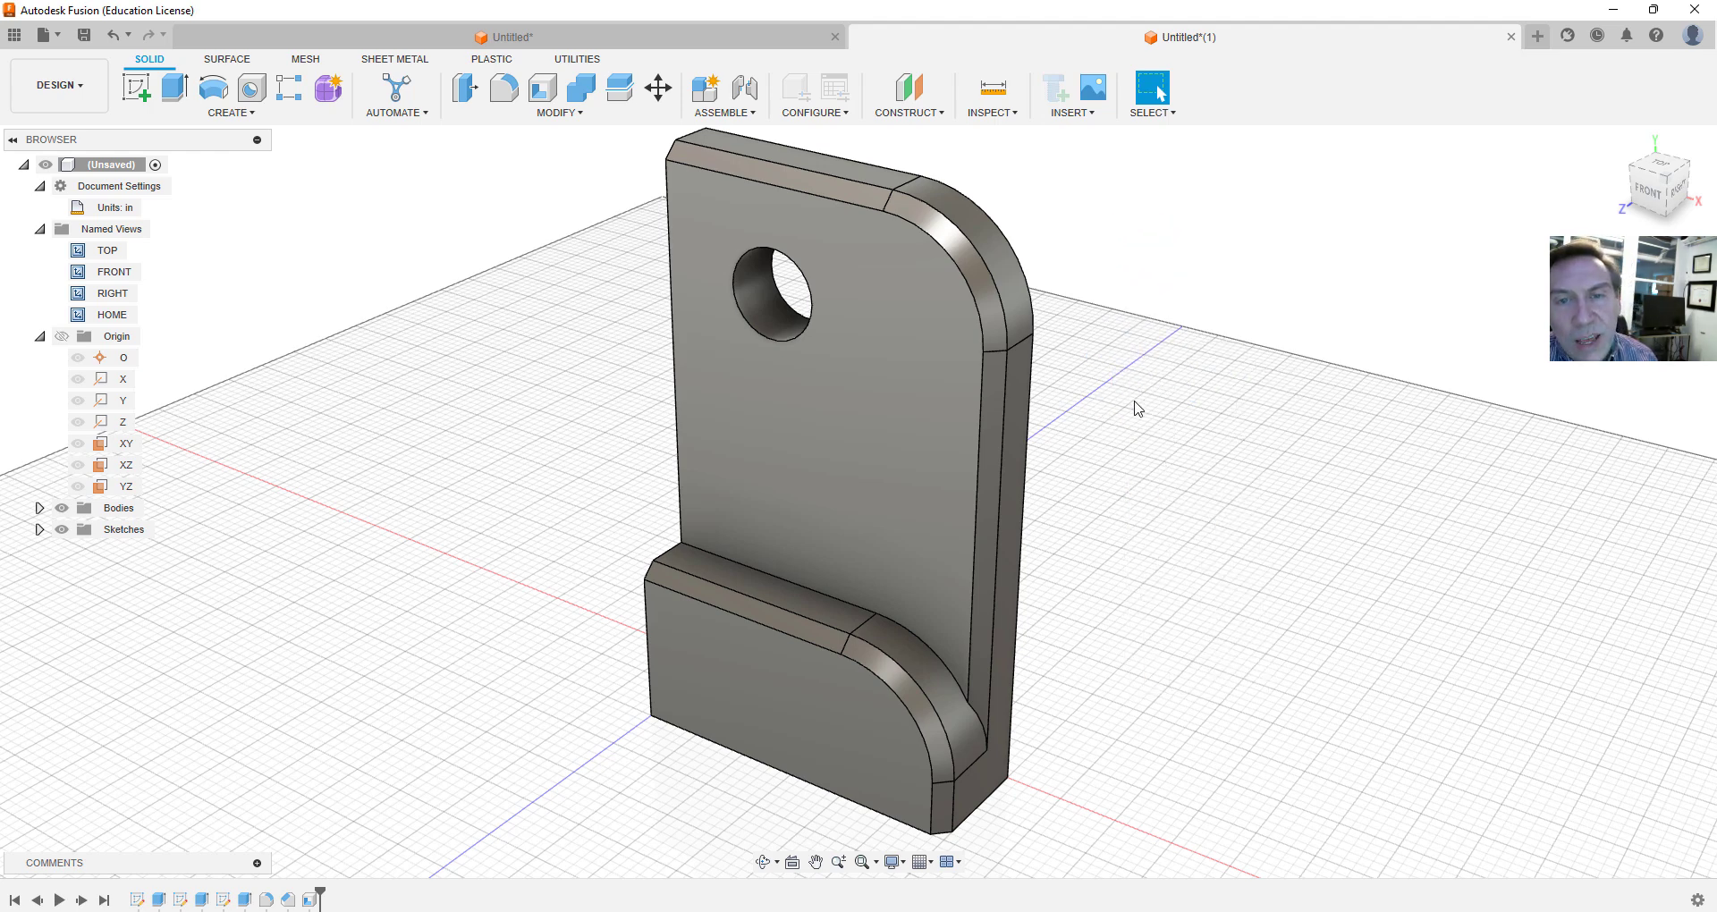
Open the Appearance settings and add Aluminum - Polished from the Fusion Appearances metal library to the design's appearances
{"action": "key", "text": "a"}
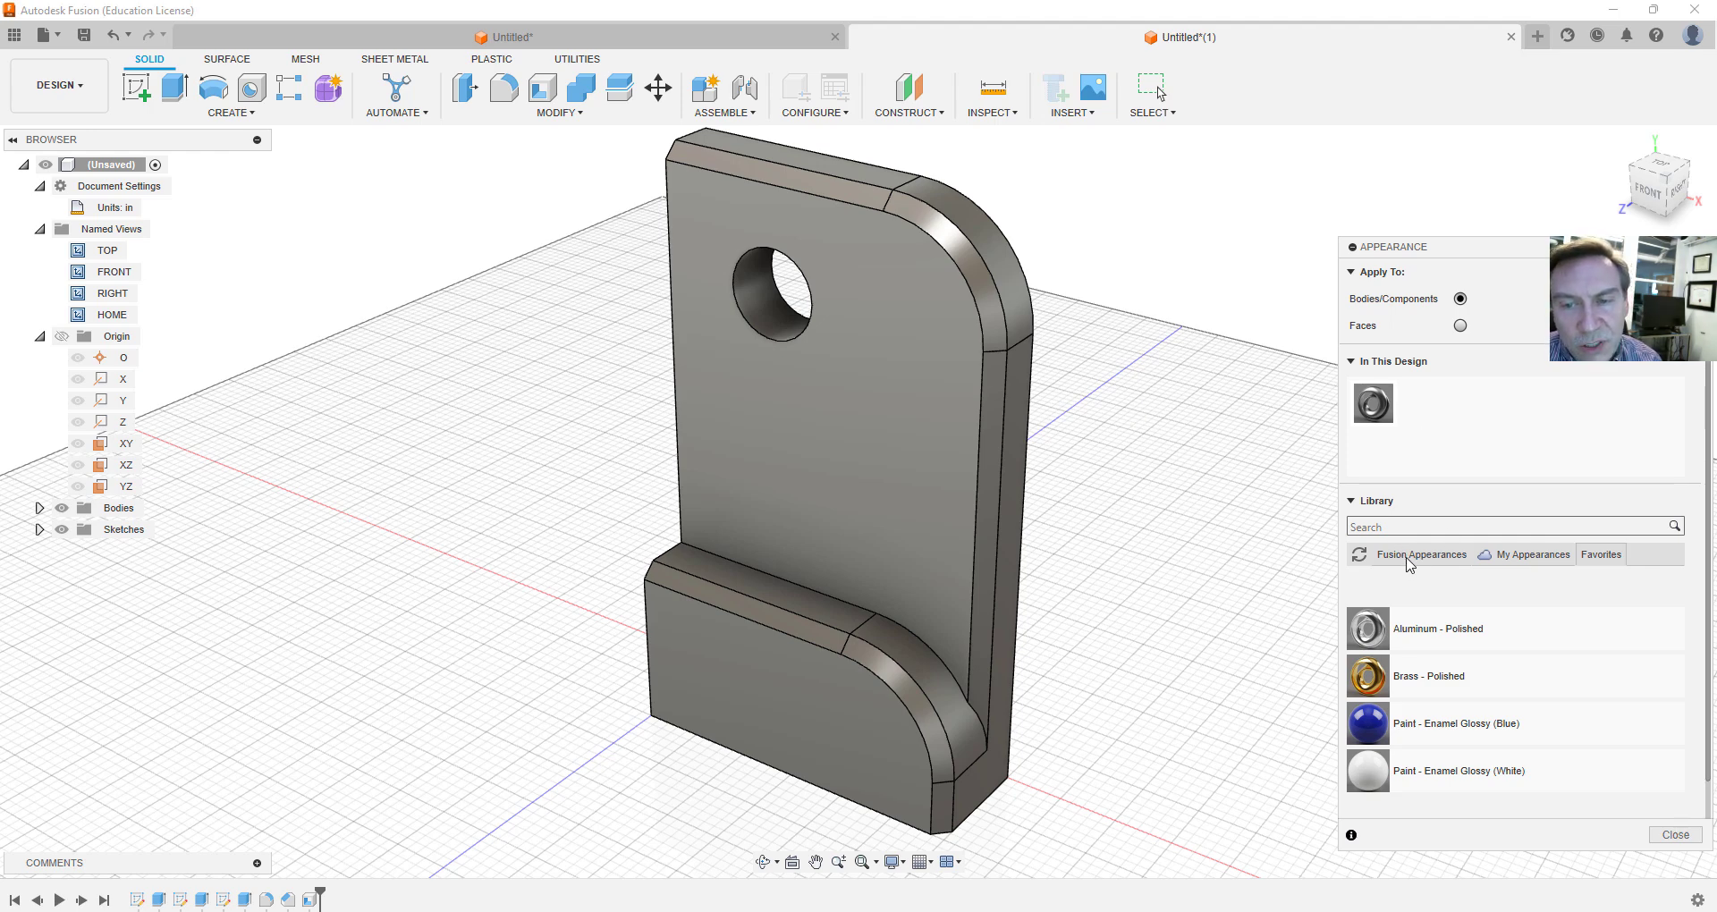
{"action": "scroll", "coordinate": [1413, 631], "scroll_direction": "down", "scroll_amount": 1}
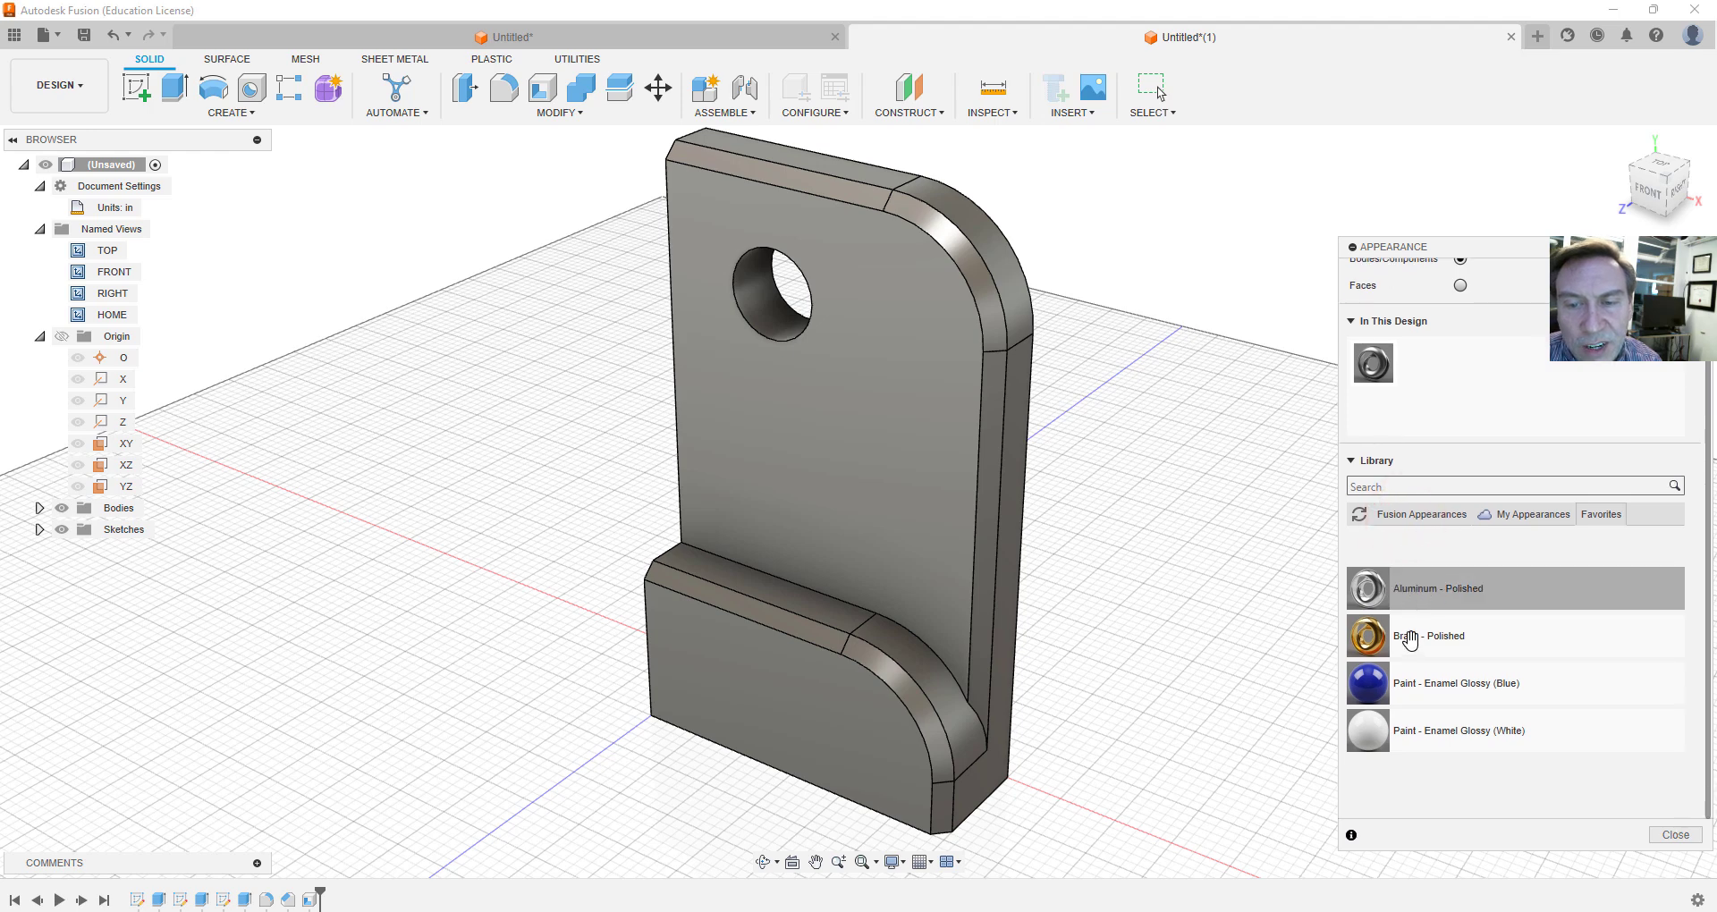
{"action": "left_click", "coordinate": [1424, 513]}
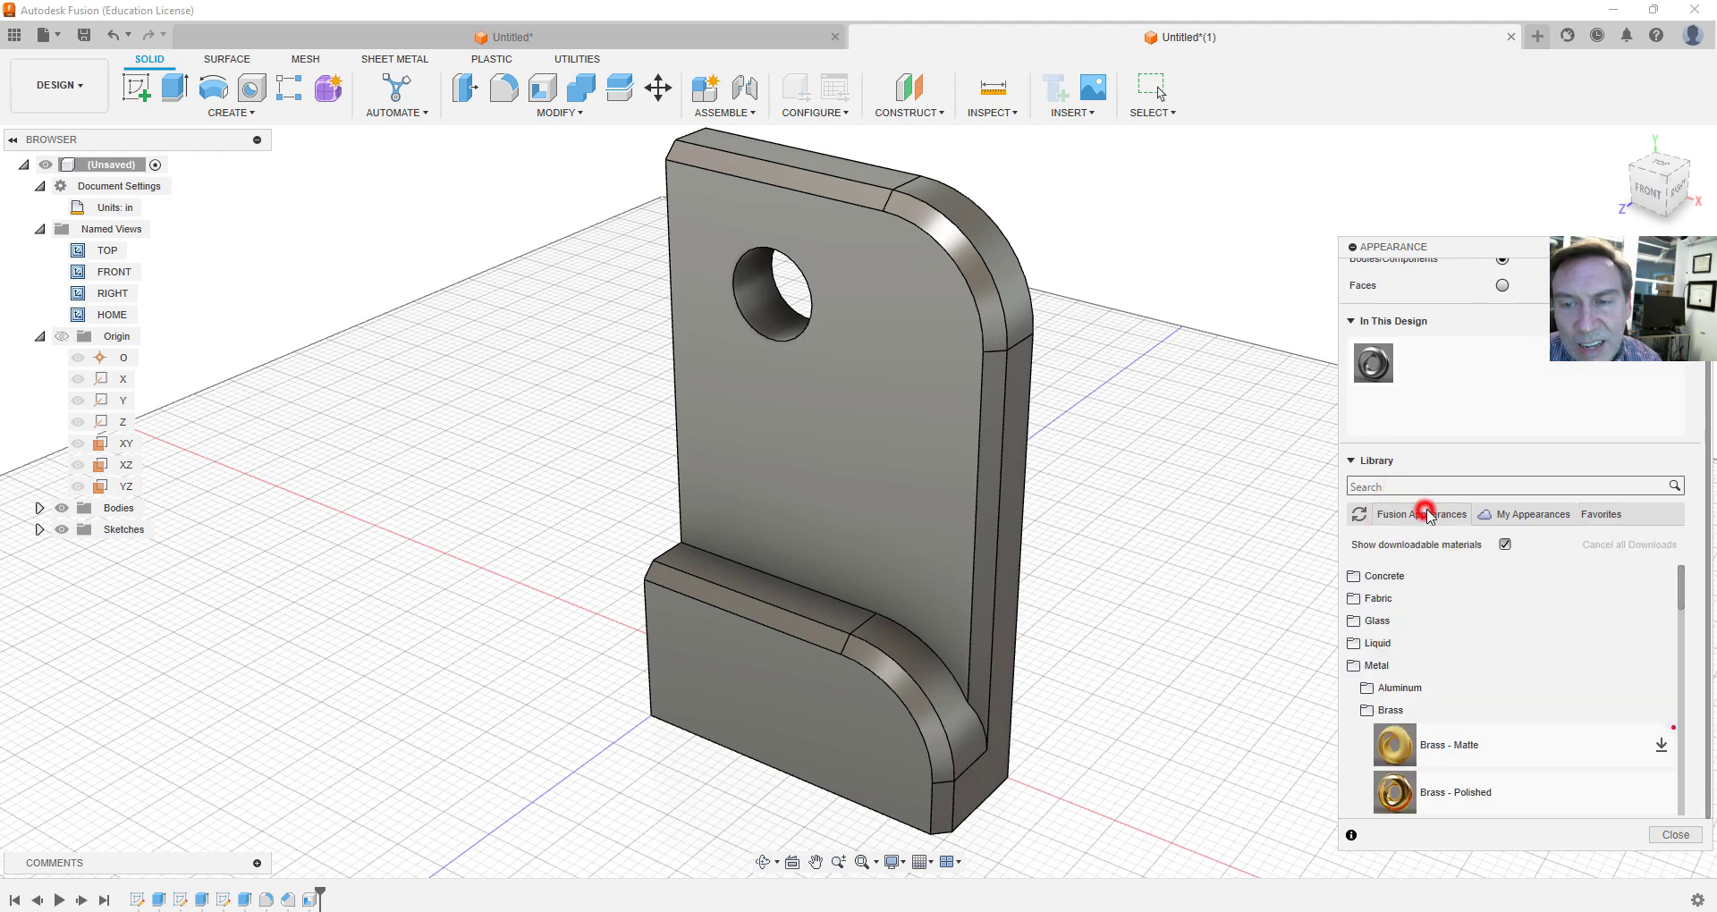
{"action": "left_click", "coordinate": [1389, 690]}
{"action": "scroll", "coordinate": [1466, 689], "scroll_direction": "down", "scroll_amount": 3}
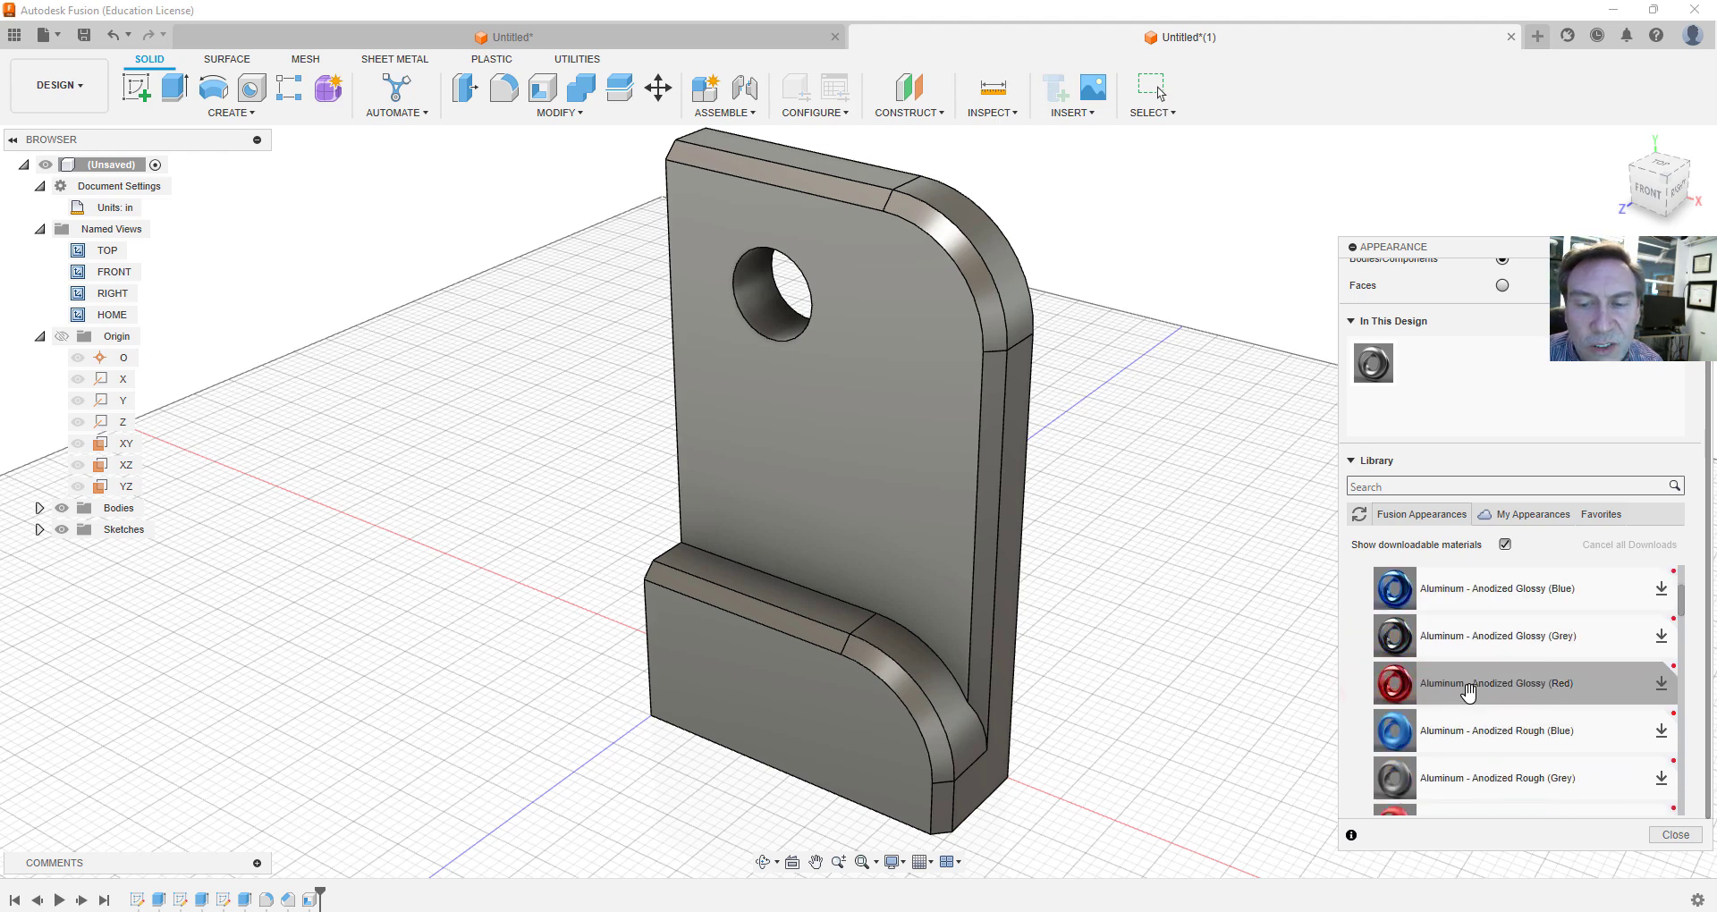
{"action": "scroll", "coordinate": [1467, 688], "scroll_direction": "down", "scroll_amount": 3}
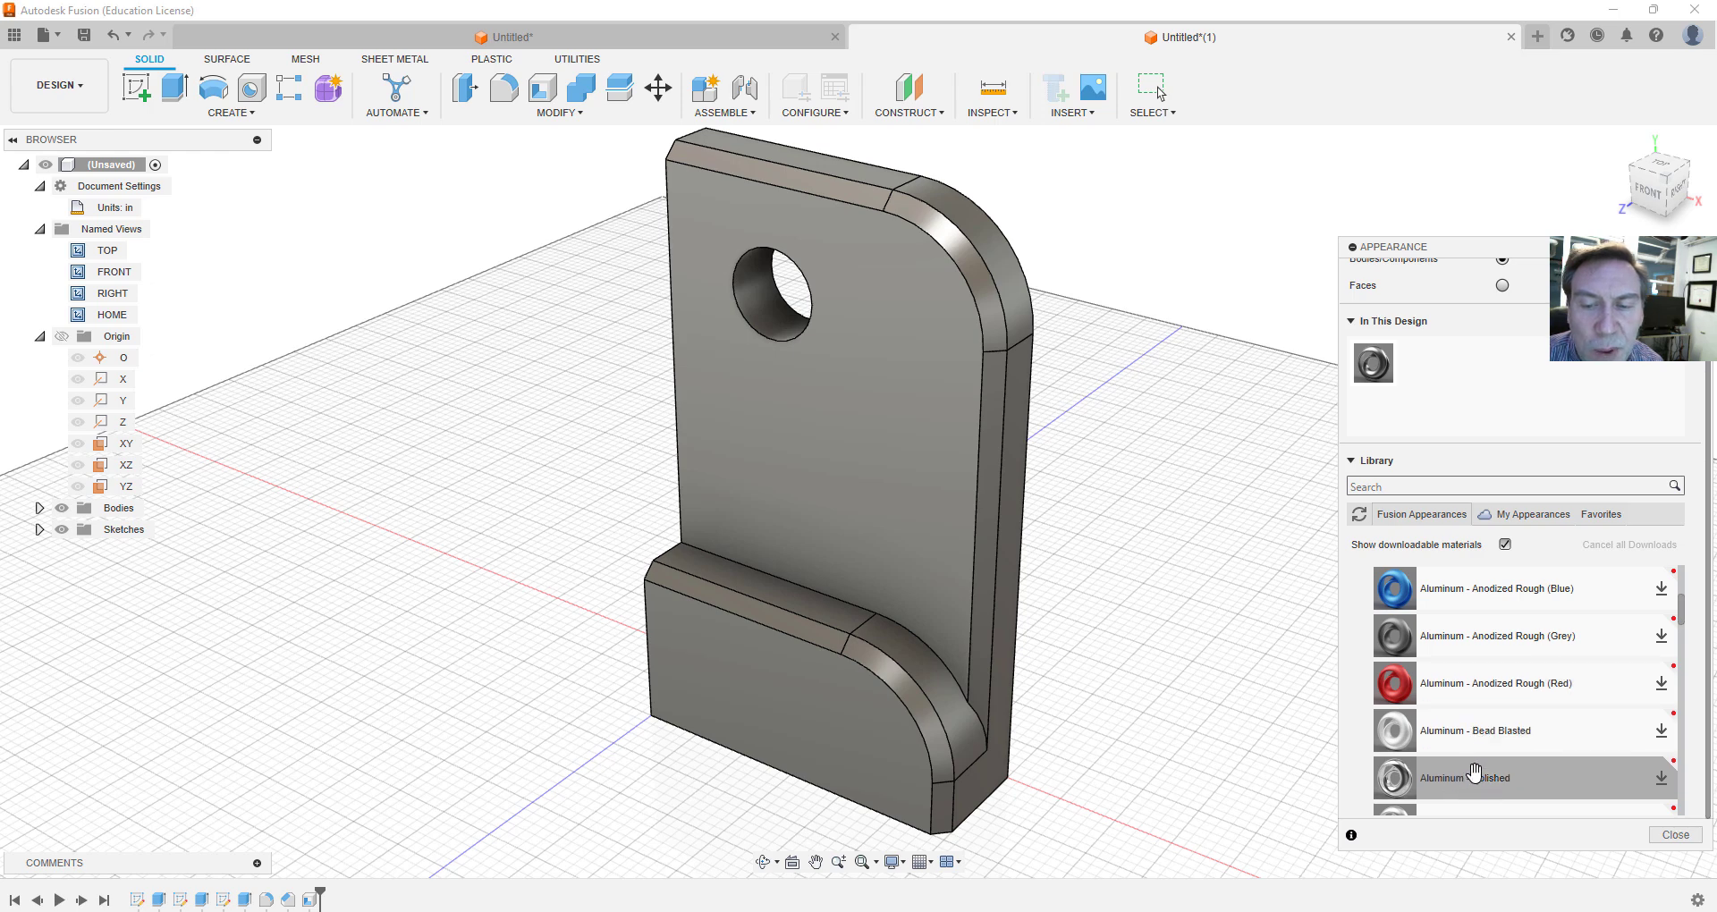
{"action": "left_click", "coordinate": [1662, 783]}
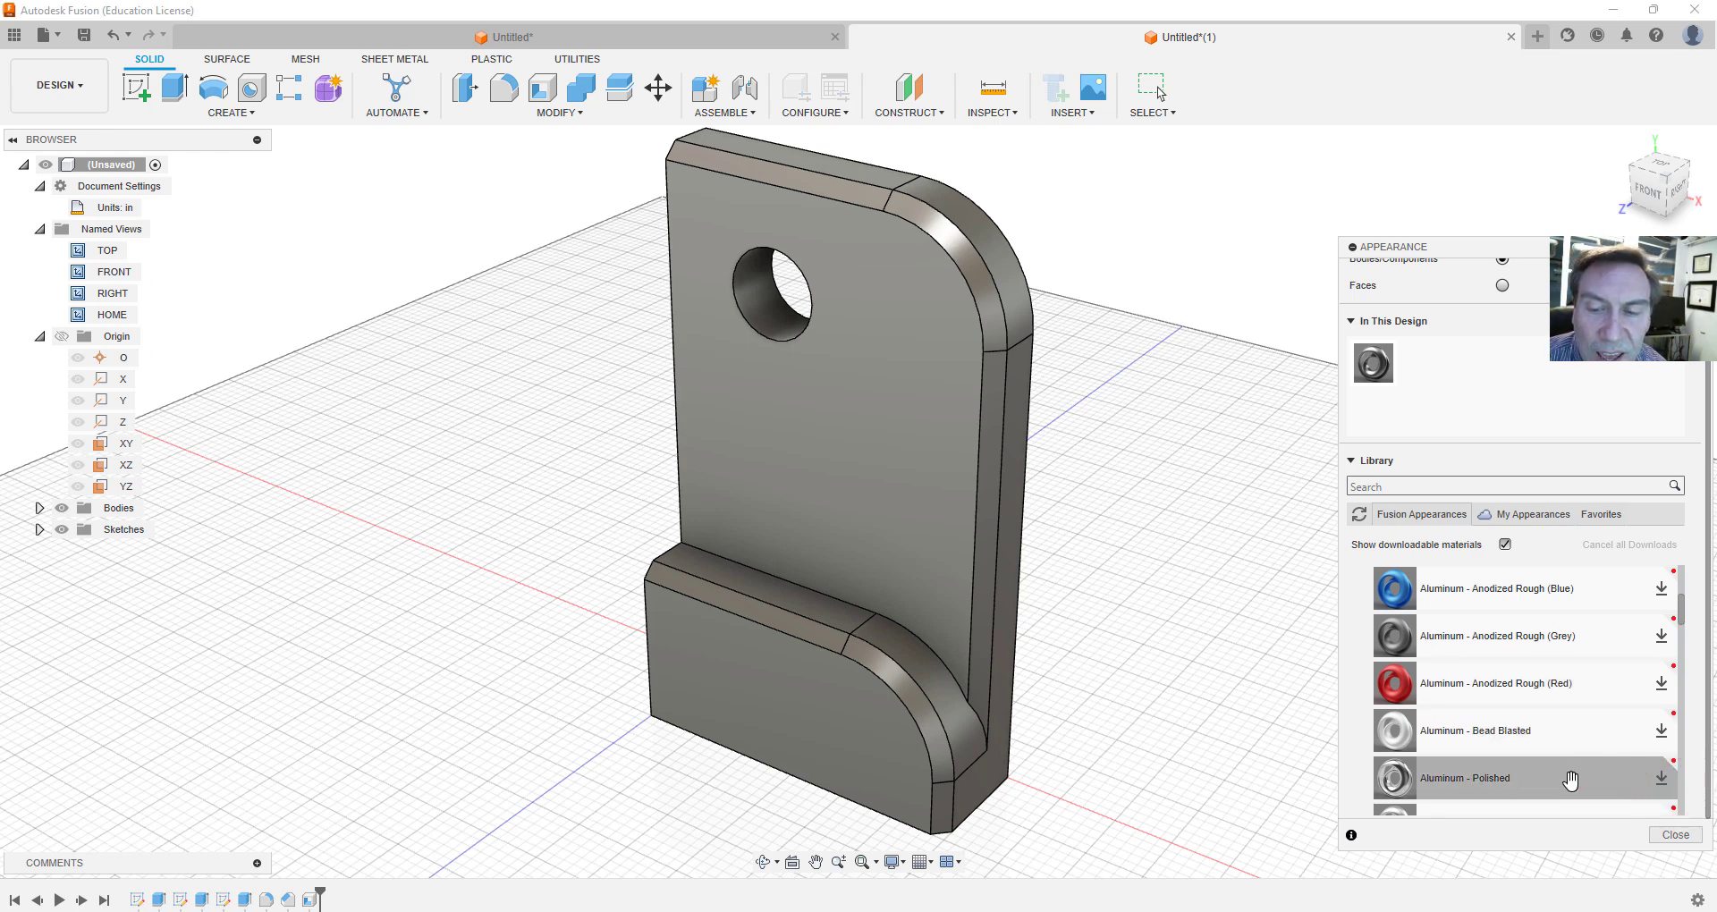
{"action": "left_click_drag", "start_coordinate": [1572, 781], "coordinate": [1459, 377]}
{"action": "scroll", "coordinate": [1444, 693], "scroll_direction": "down", "scroll_amount": 1}
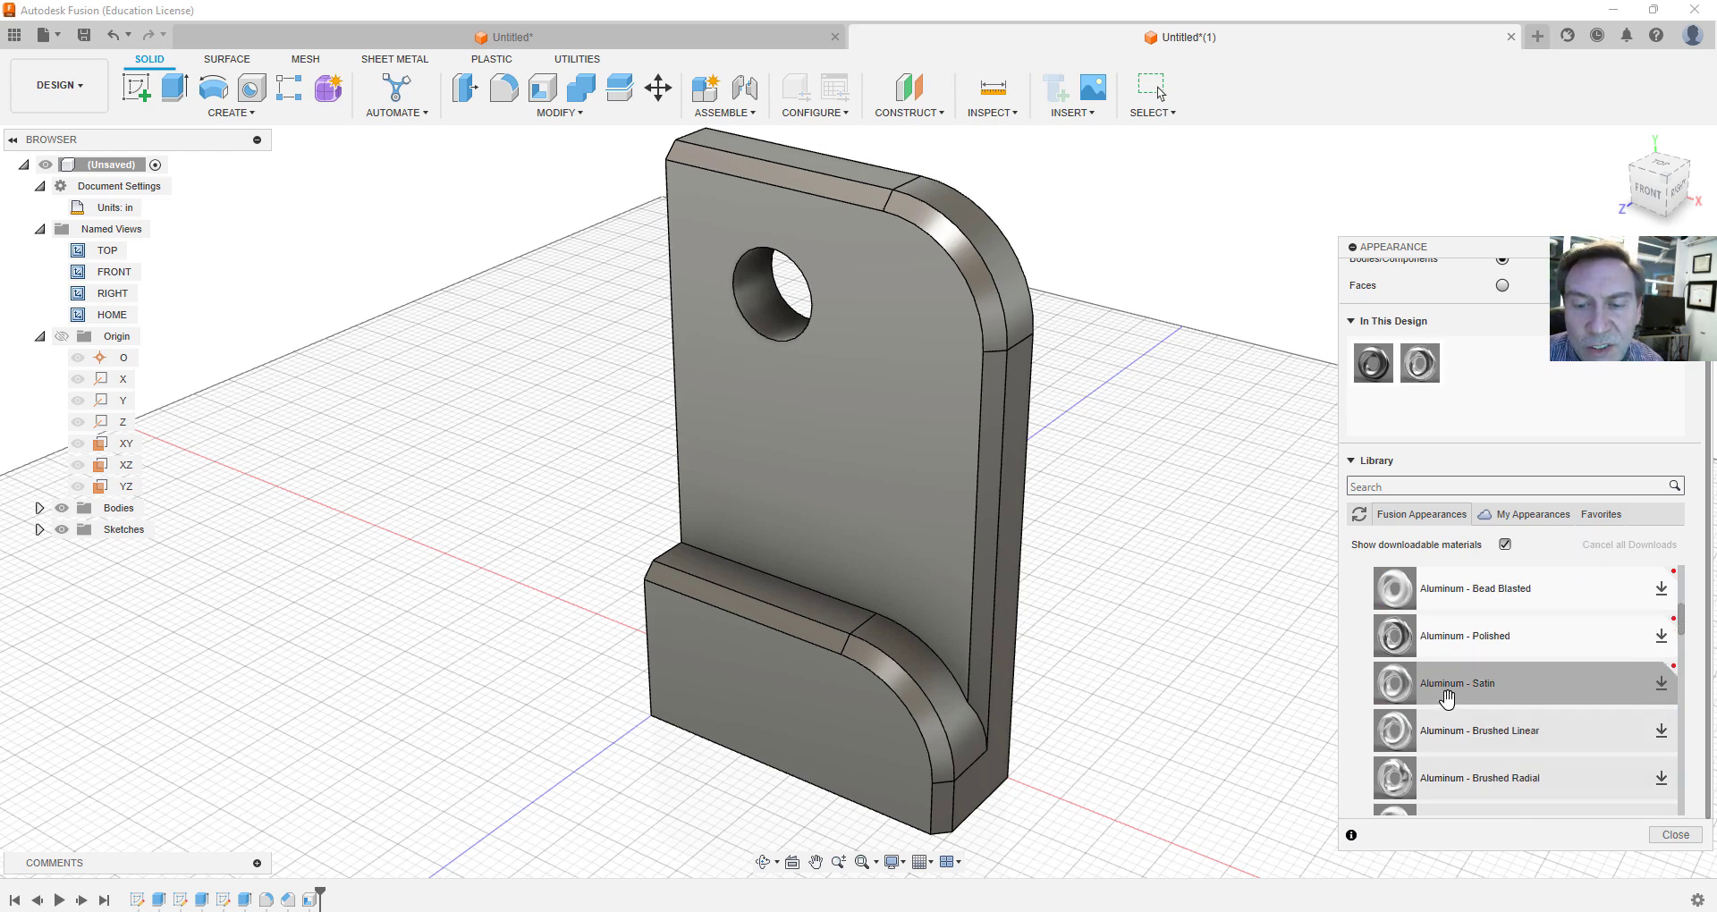
Add Aluminum - Anodized Glossy (Blue) and Aluminum - Anodized Glossy (Red) to the design's appearances
{"action": "scroll", "coordinate": [1446, 689], "scroll_direction": "up", "scroll_amount": 4}
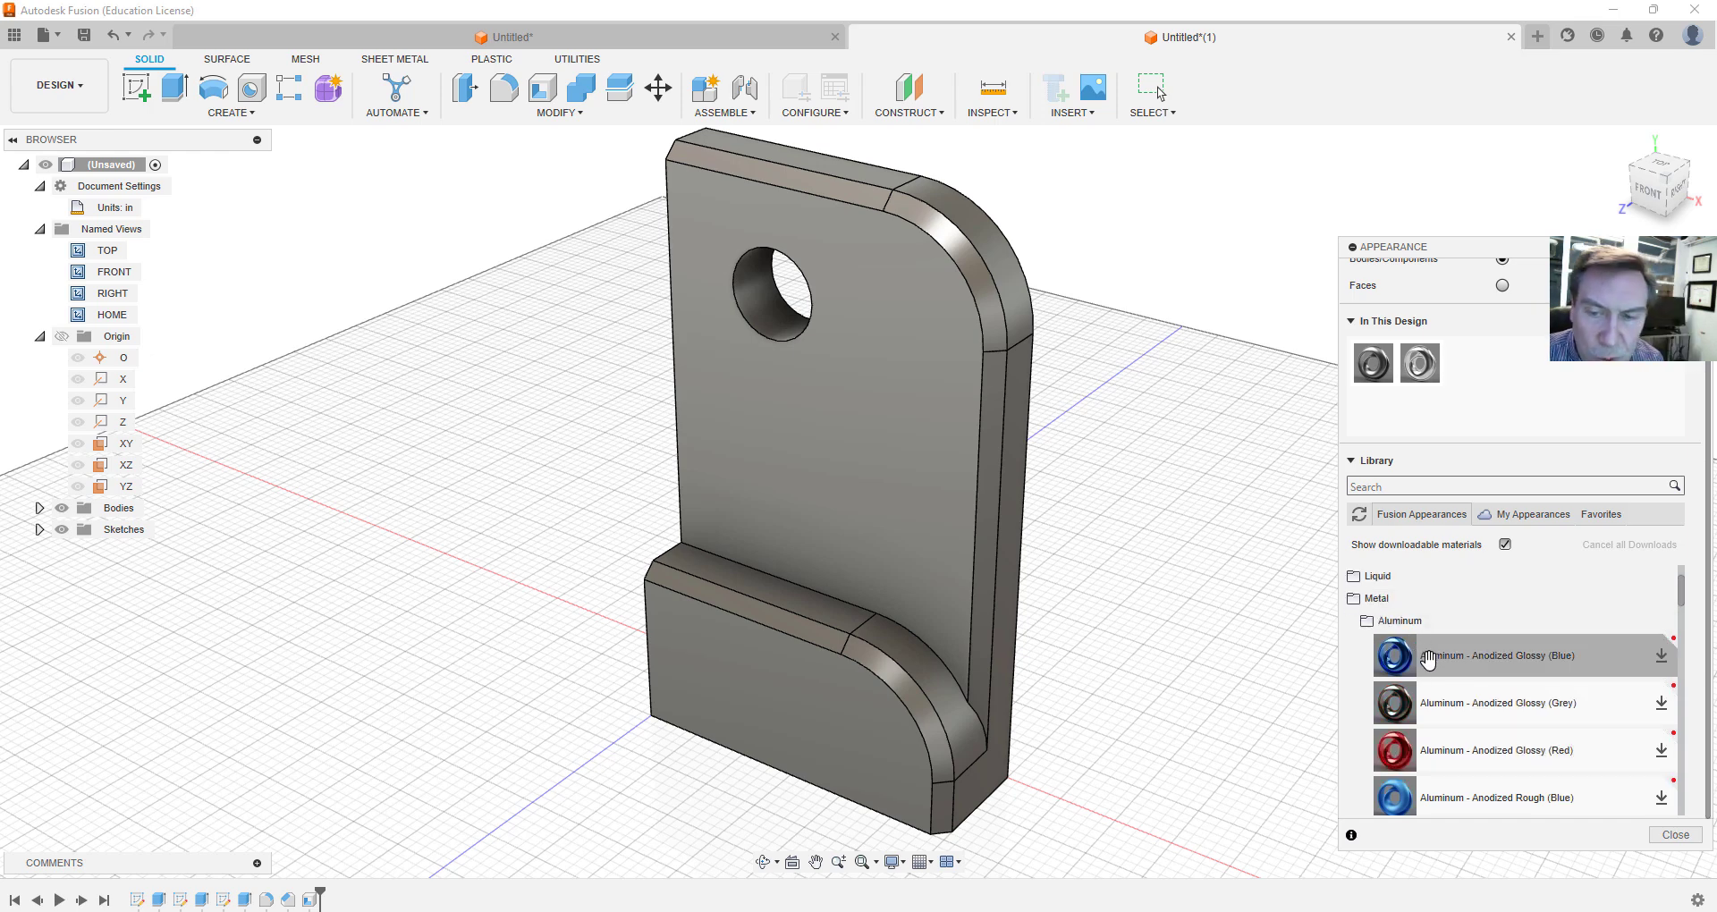
{"action": "left_click", "coordinate": [1442, 661]}
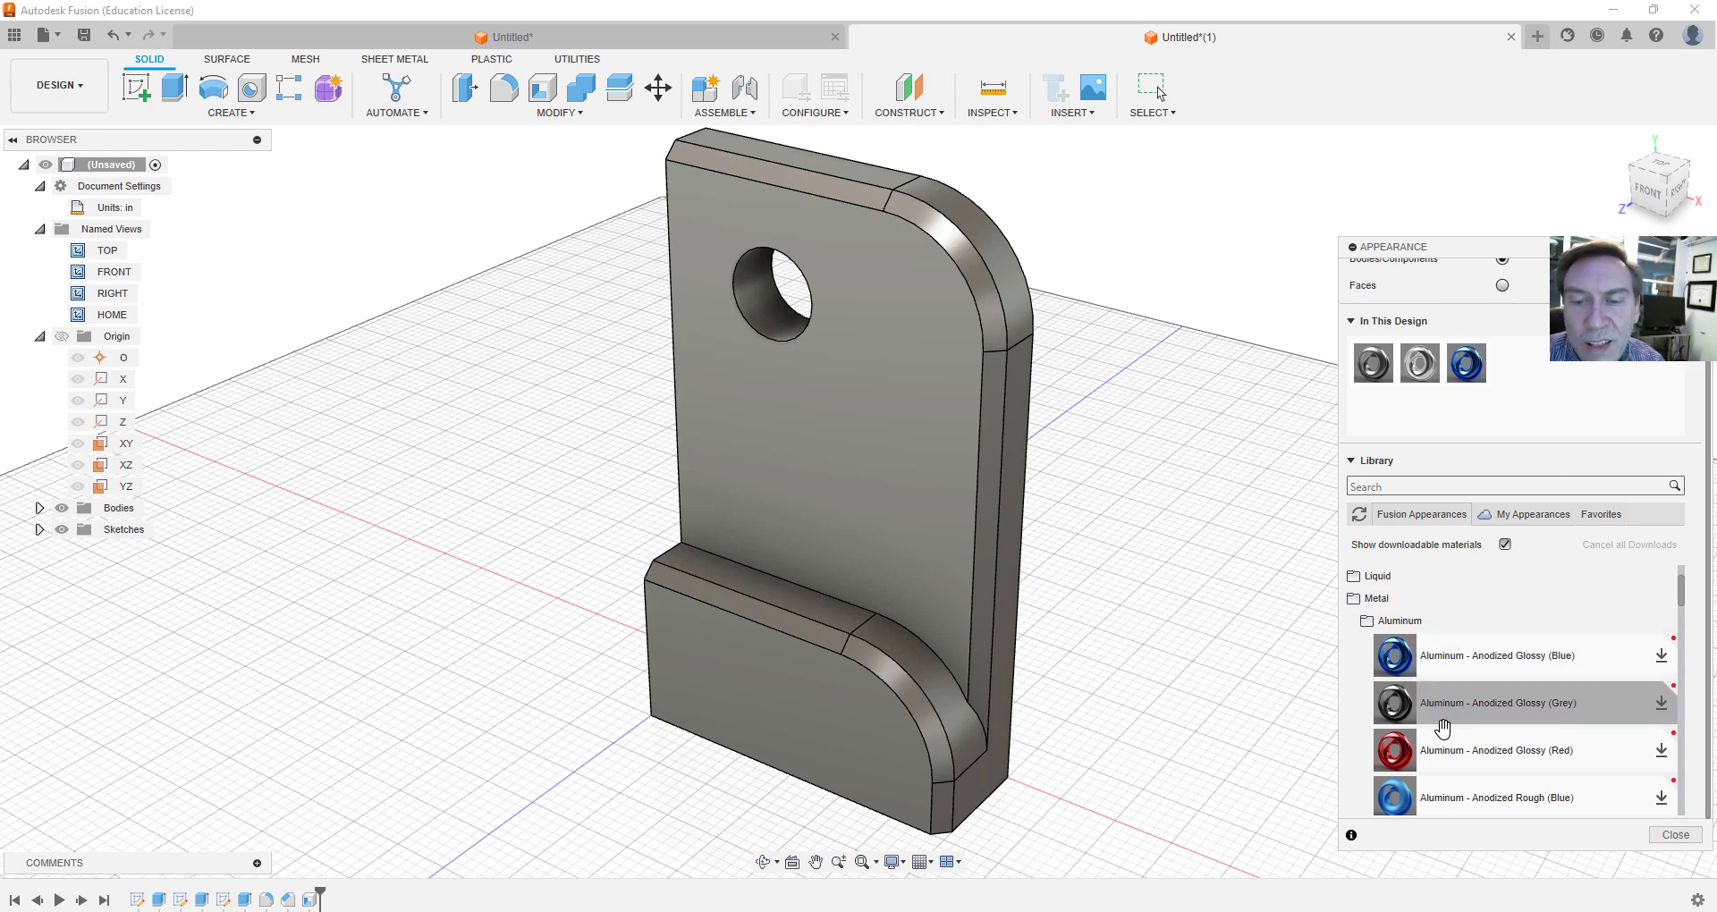
{"action": "left_click", "coordinate": [1429, 754]}
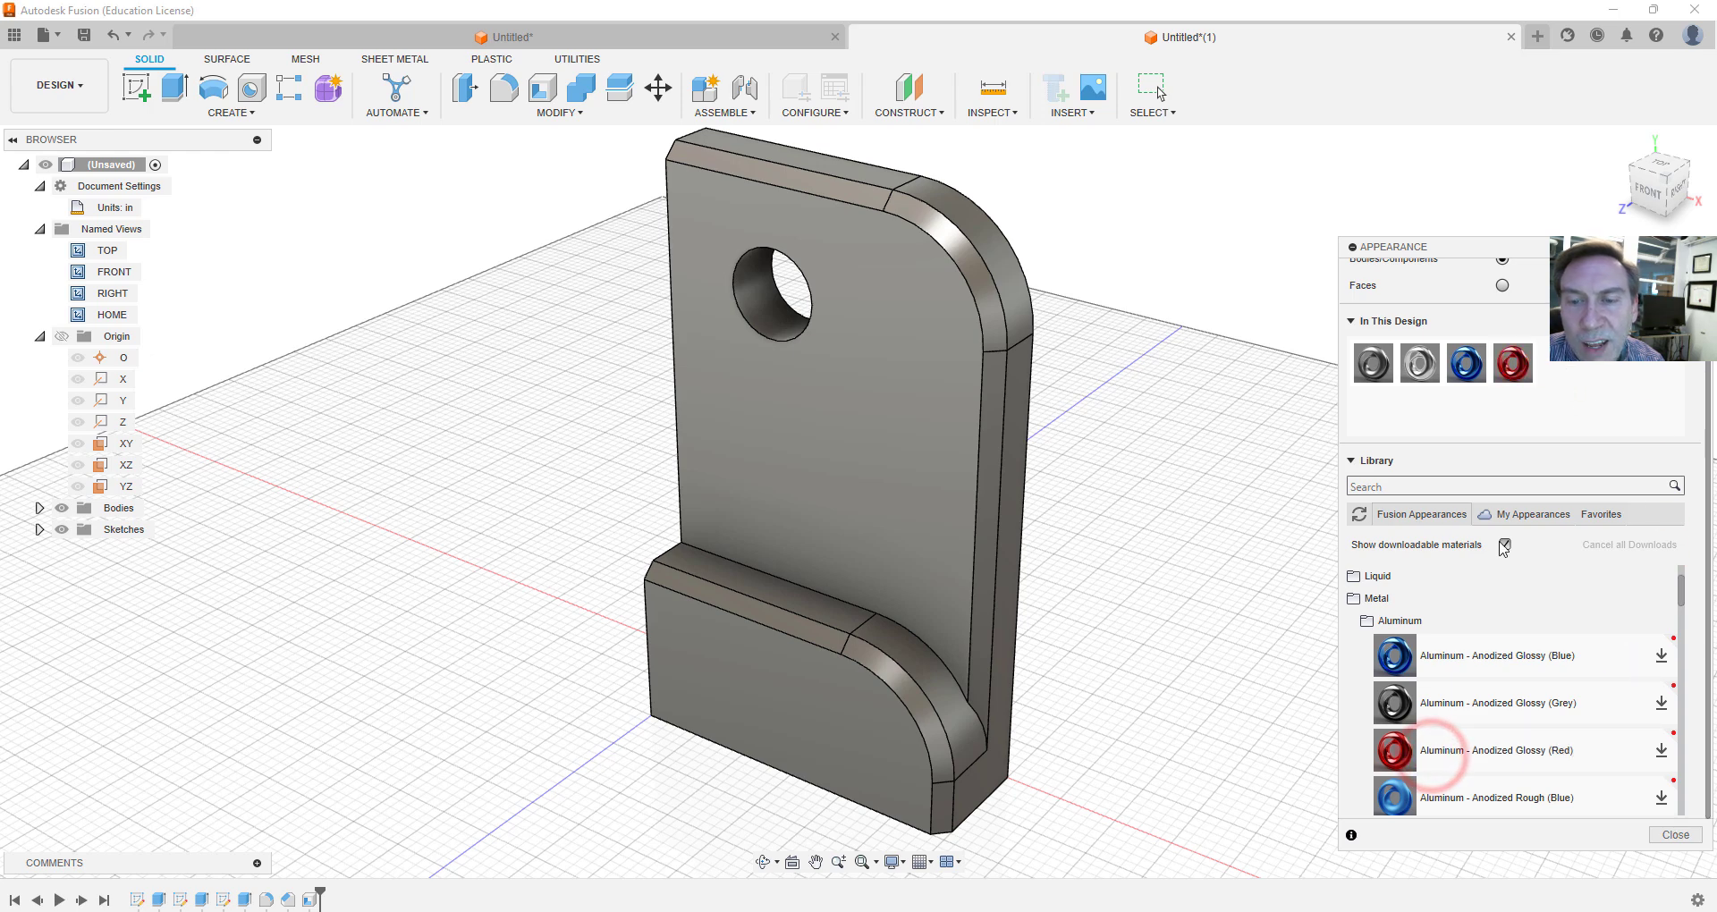
Find Brass - Polished among the brass appearances in the metal library and add it to the design's appearances
{"action": "left_click", "coordinate": [1375, 599]}
{"action": "left_click", "coordinate": [1374, 599]}
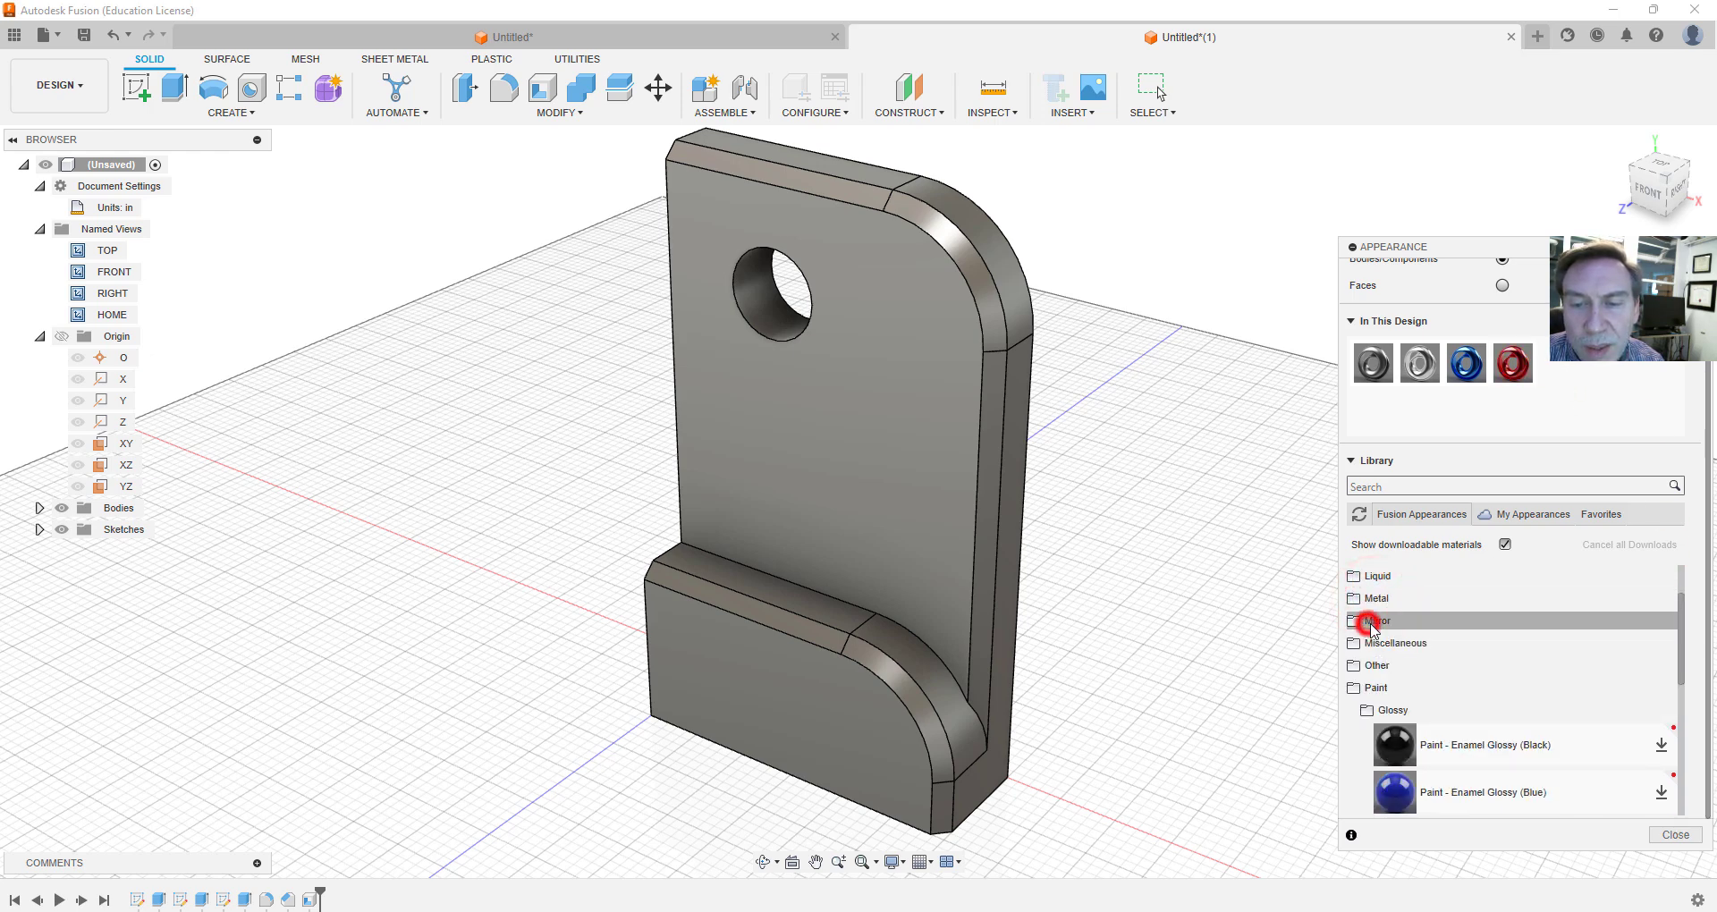
{"action": "scroll", "coordinate": [1413, 653], "scroll_direction": "down", "scroll_amount": 10}
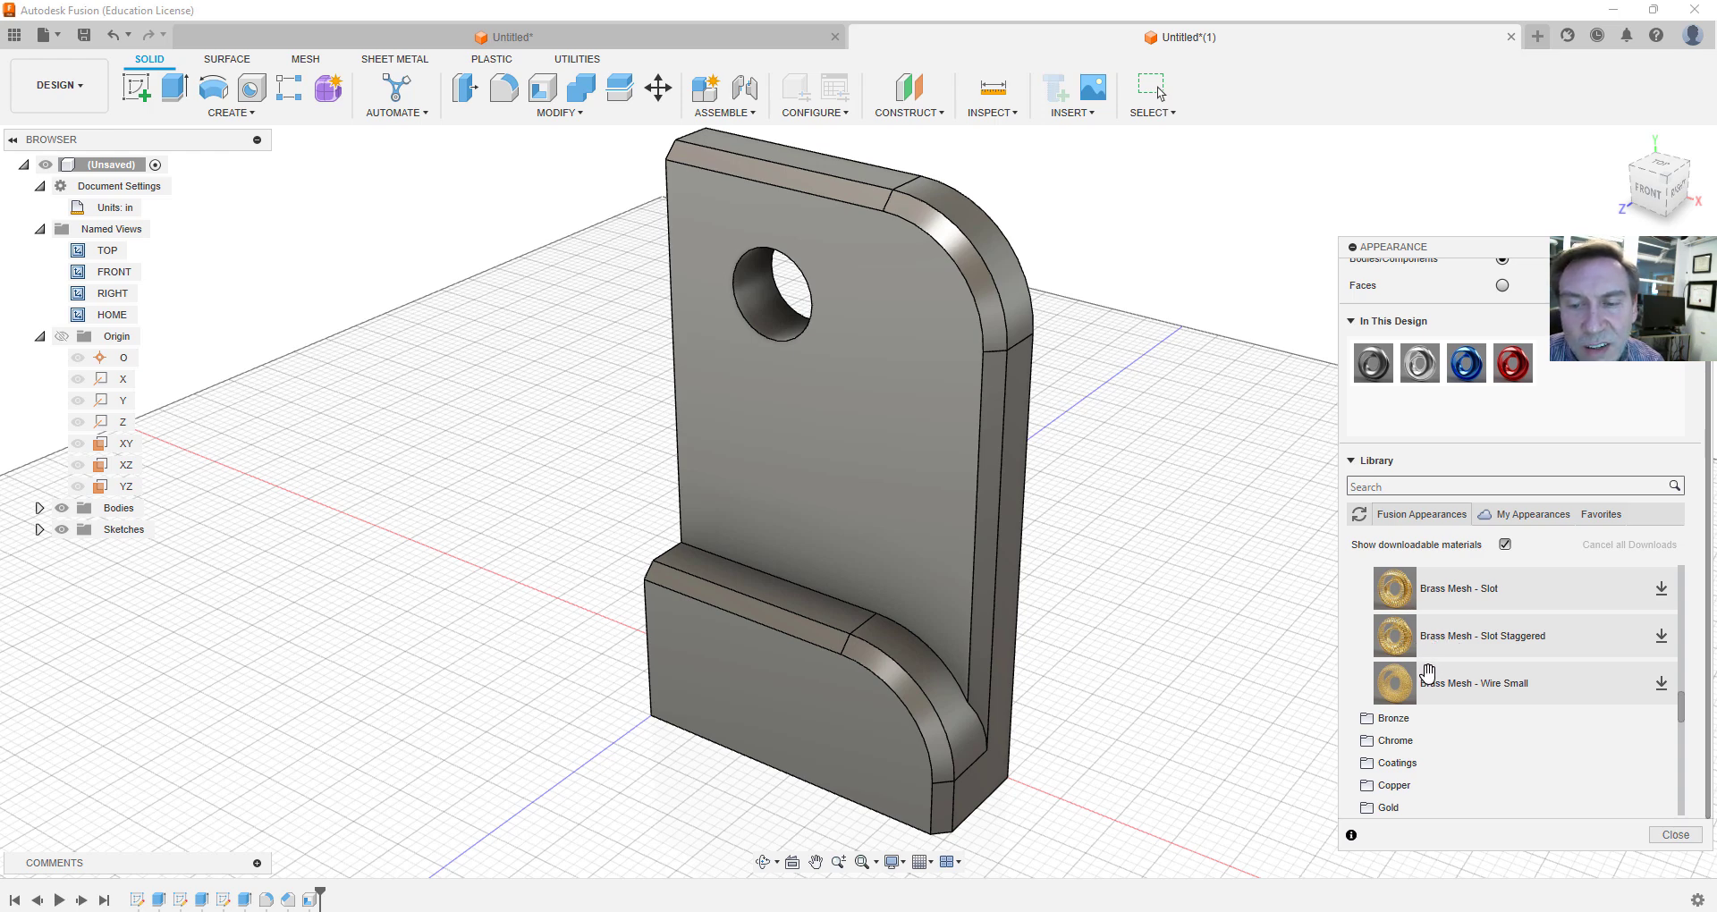
{"action": "scroll", "coordinate": [1433, 664], "scroll_direction": "up", "scroll_amount": 2}
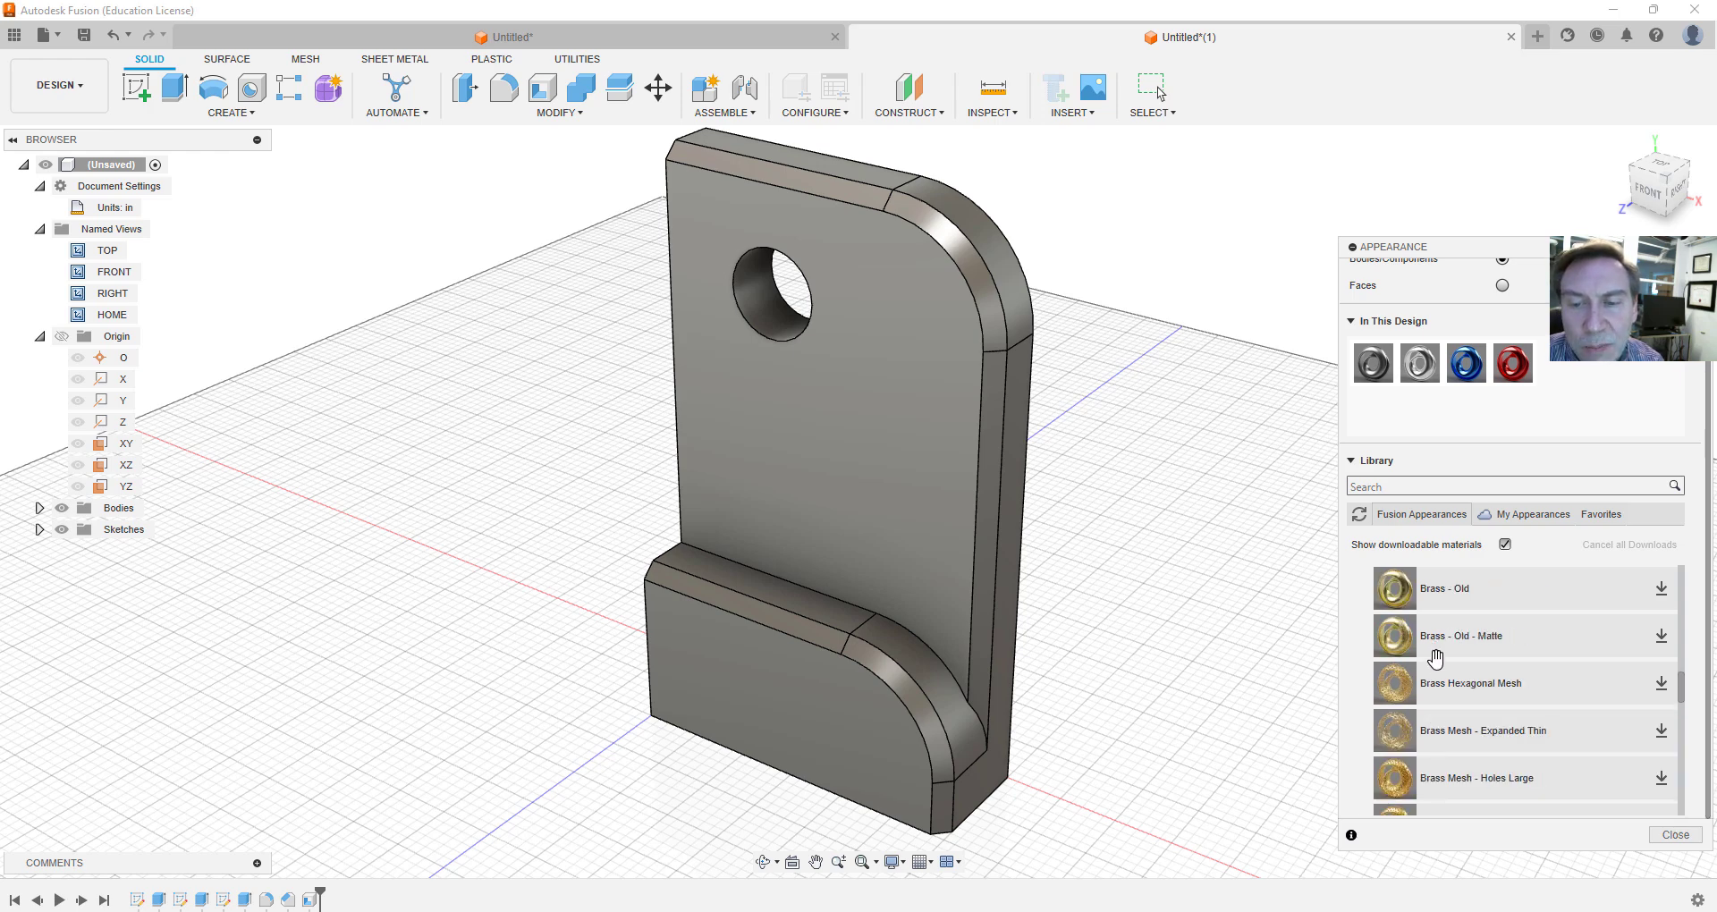
{"action": "scroll", "coordinate": [1451, 609], "scroll_direction": "up", "scroll_amount": 2}
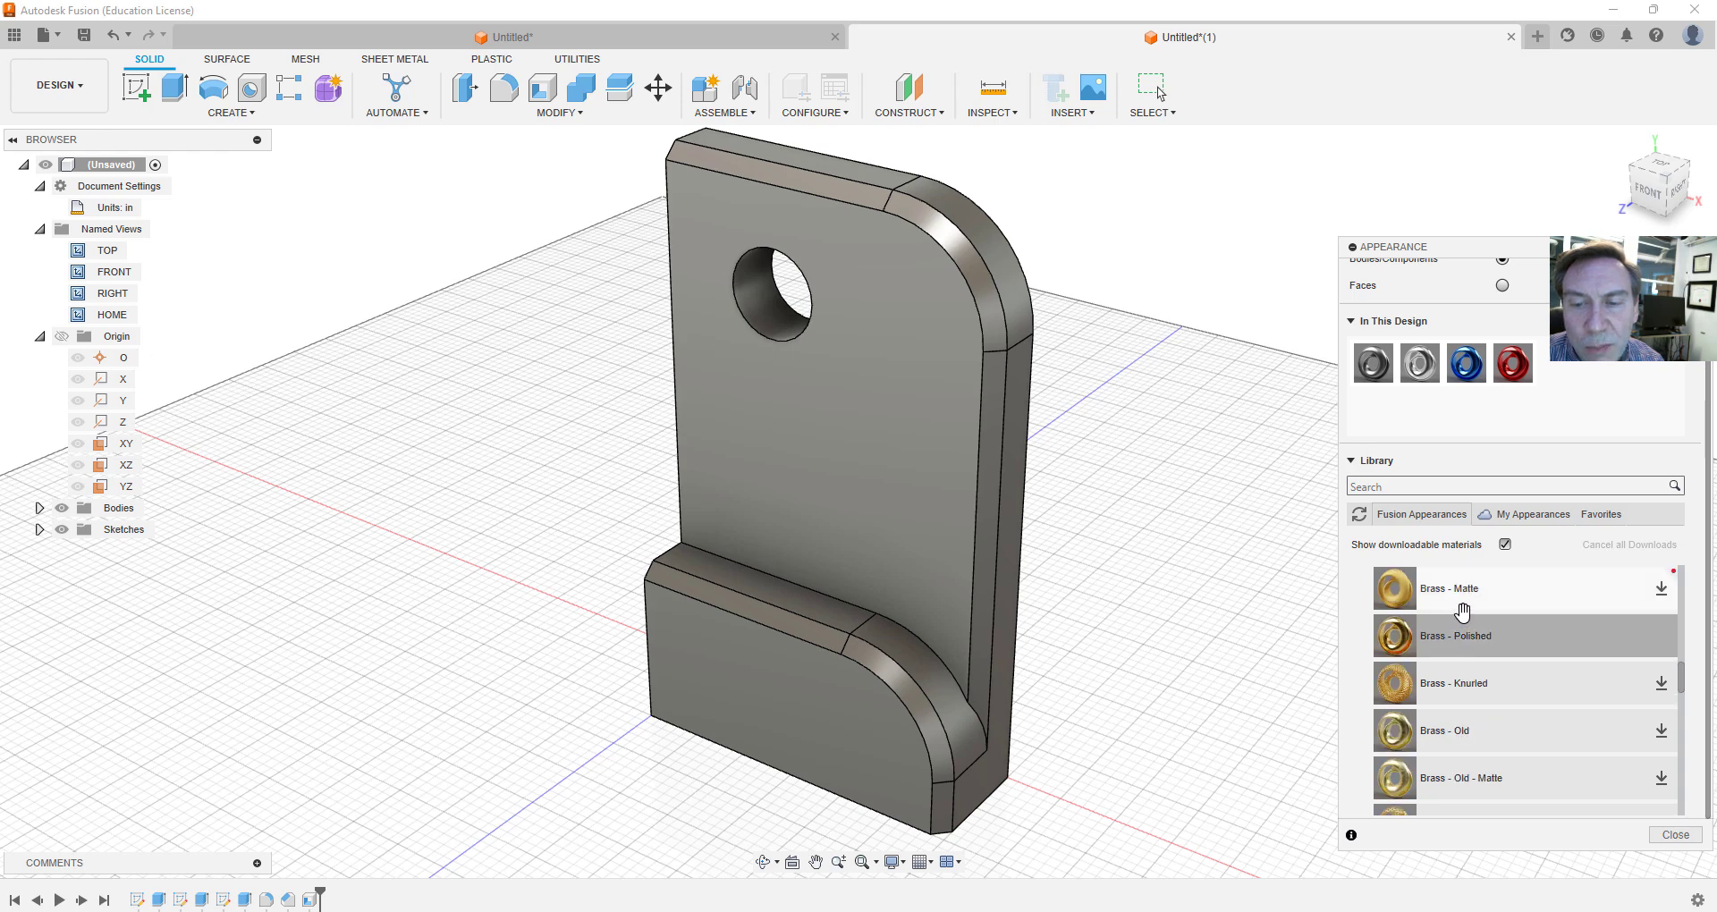
{"action": "left_click_drag", "start_coordinate": [1449, 644], "coordinate": [1557, 469]}
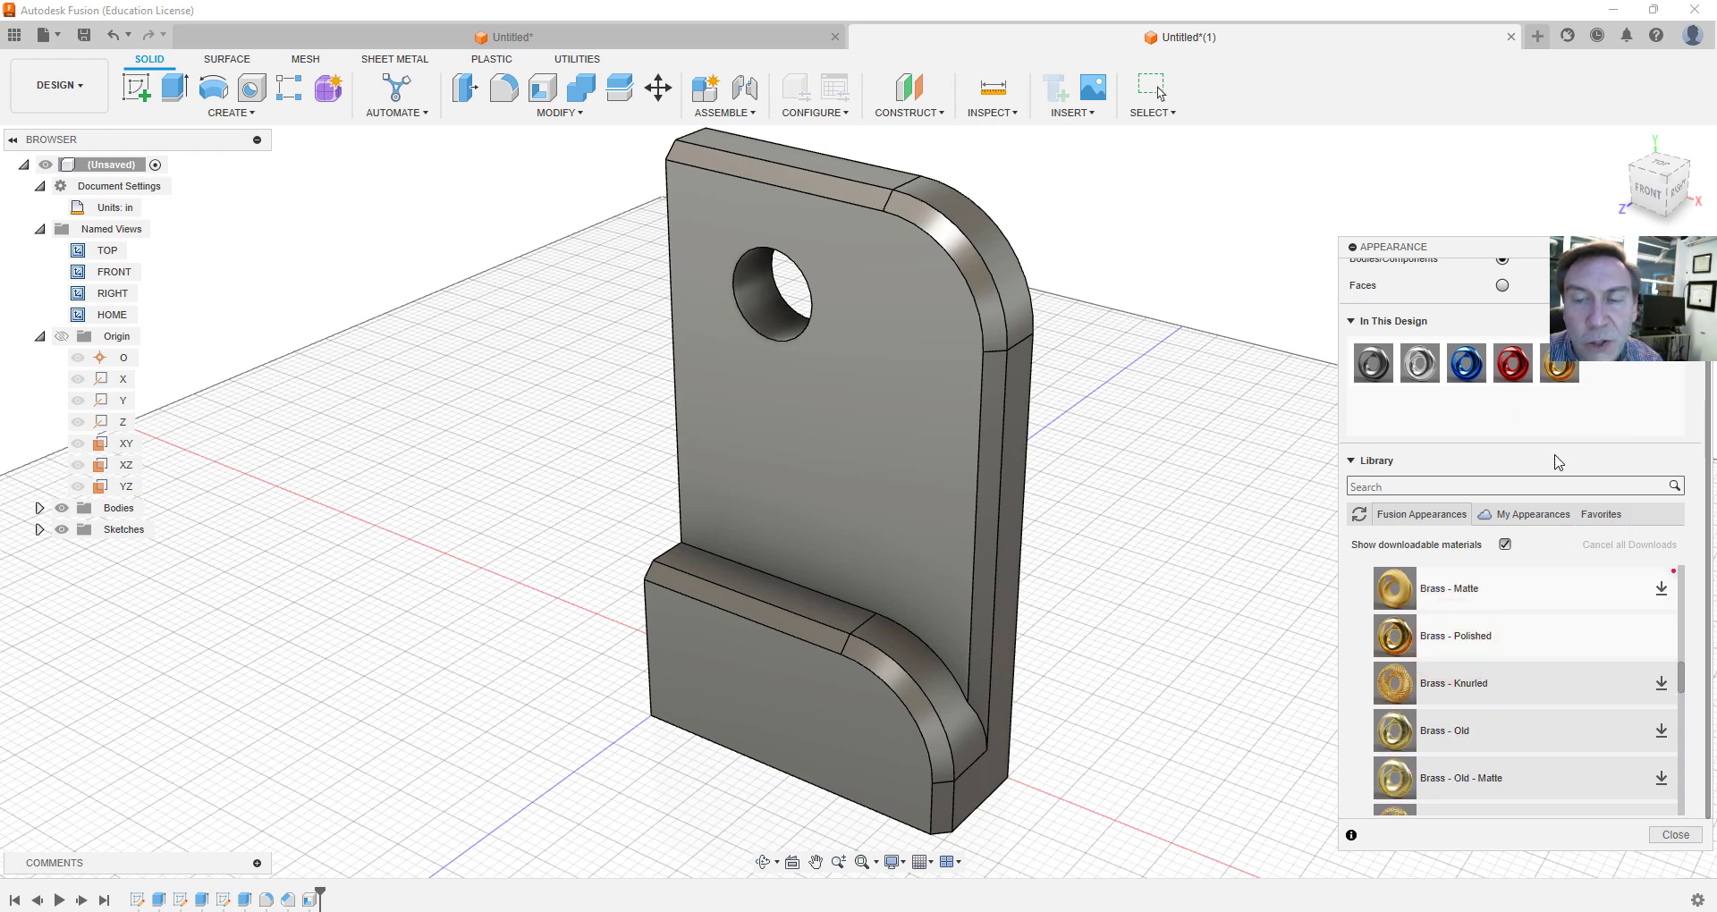
{"action": "right_click", "coordinate": [1555, 368]}
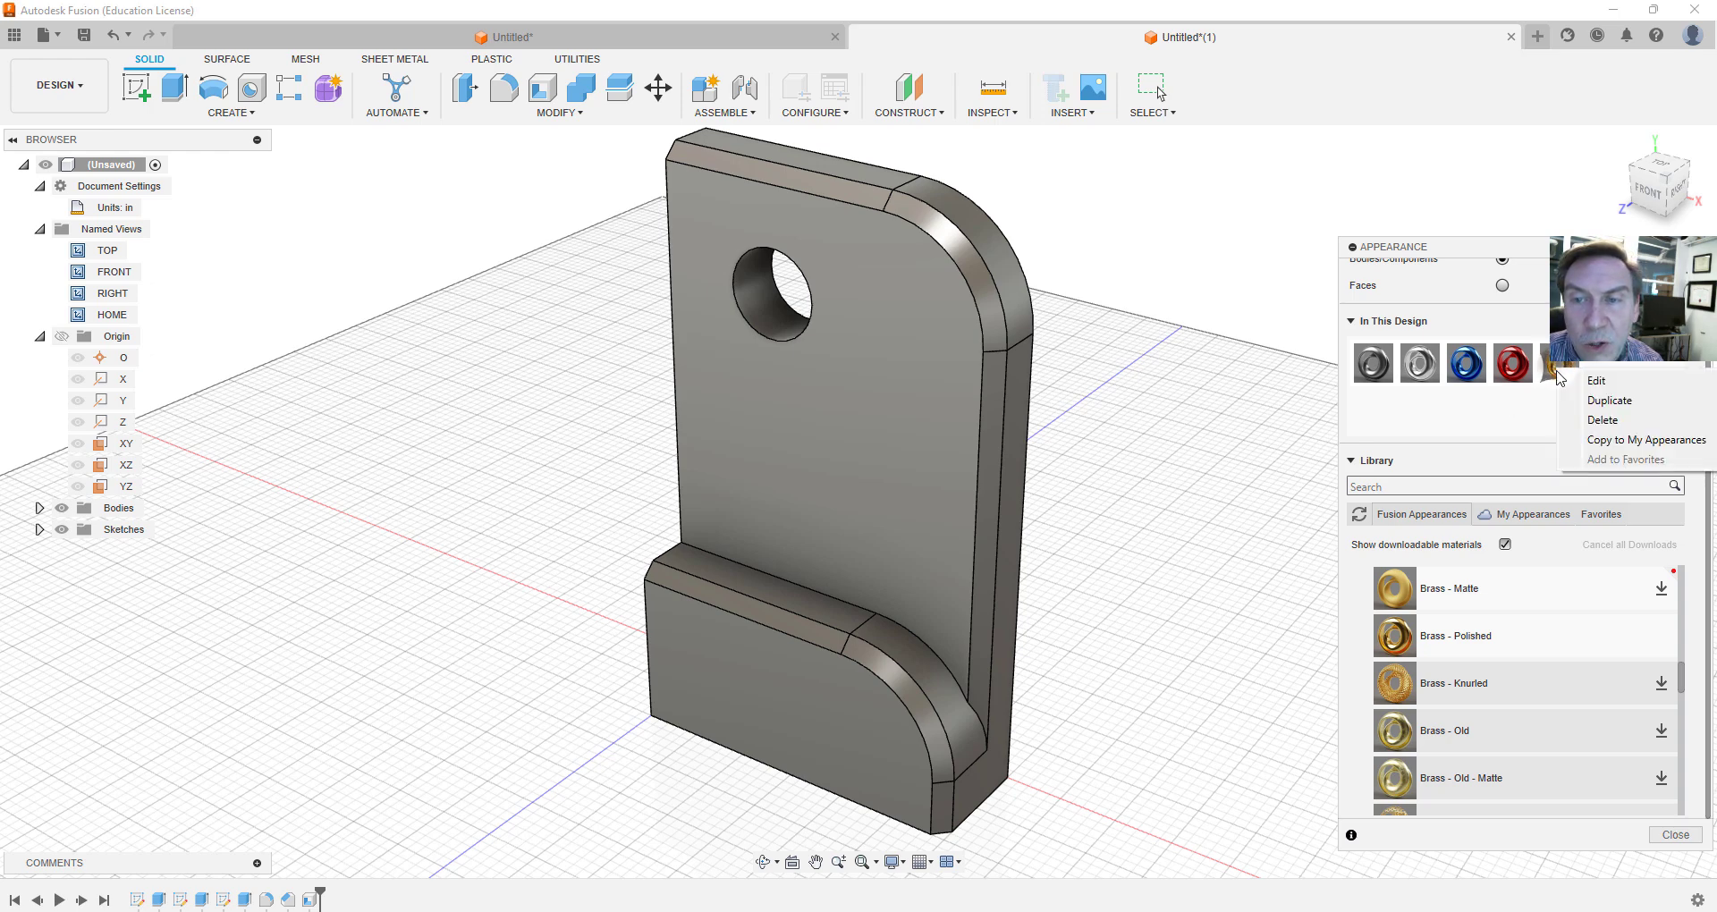
{"action": "left_click", "coordinate": [1516, 425]}
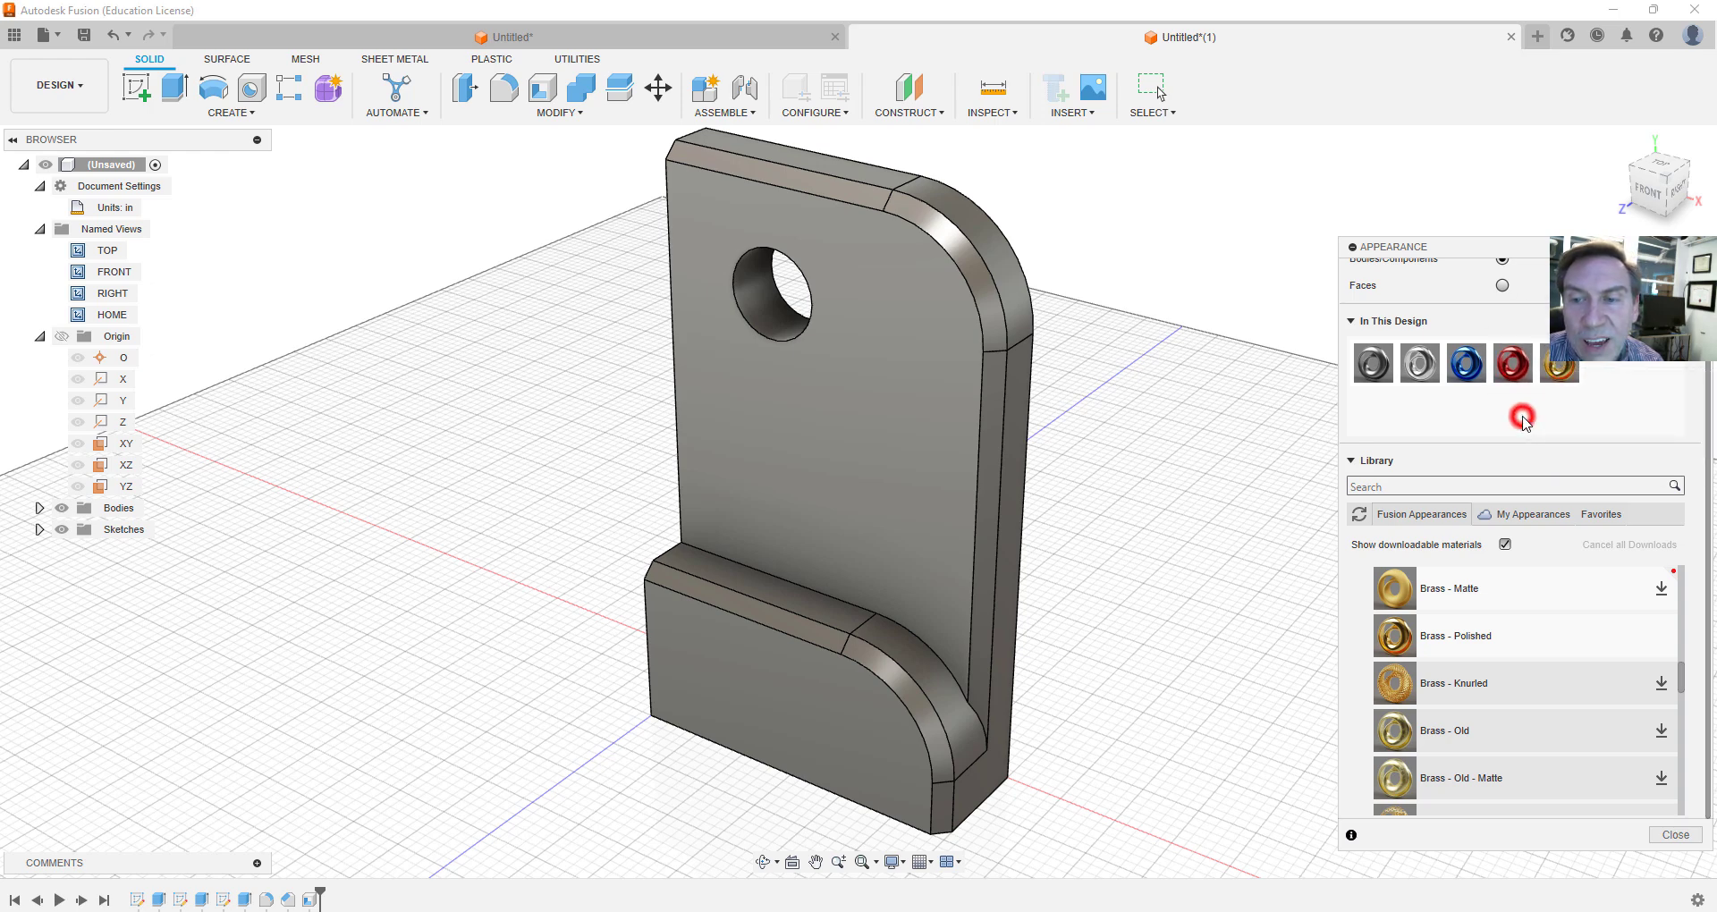
{"action": "left_click", "coordinate": [1597, 517]}
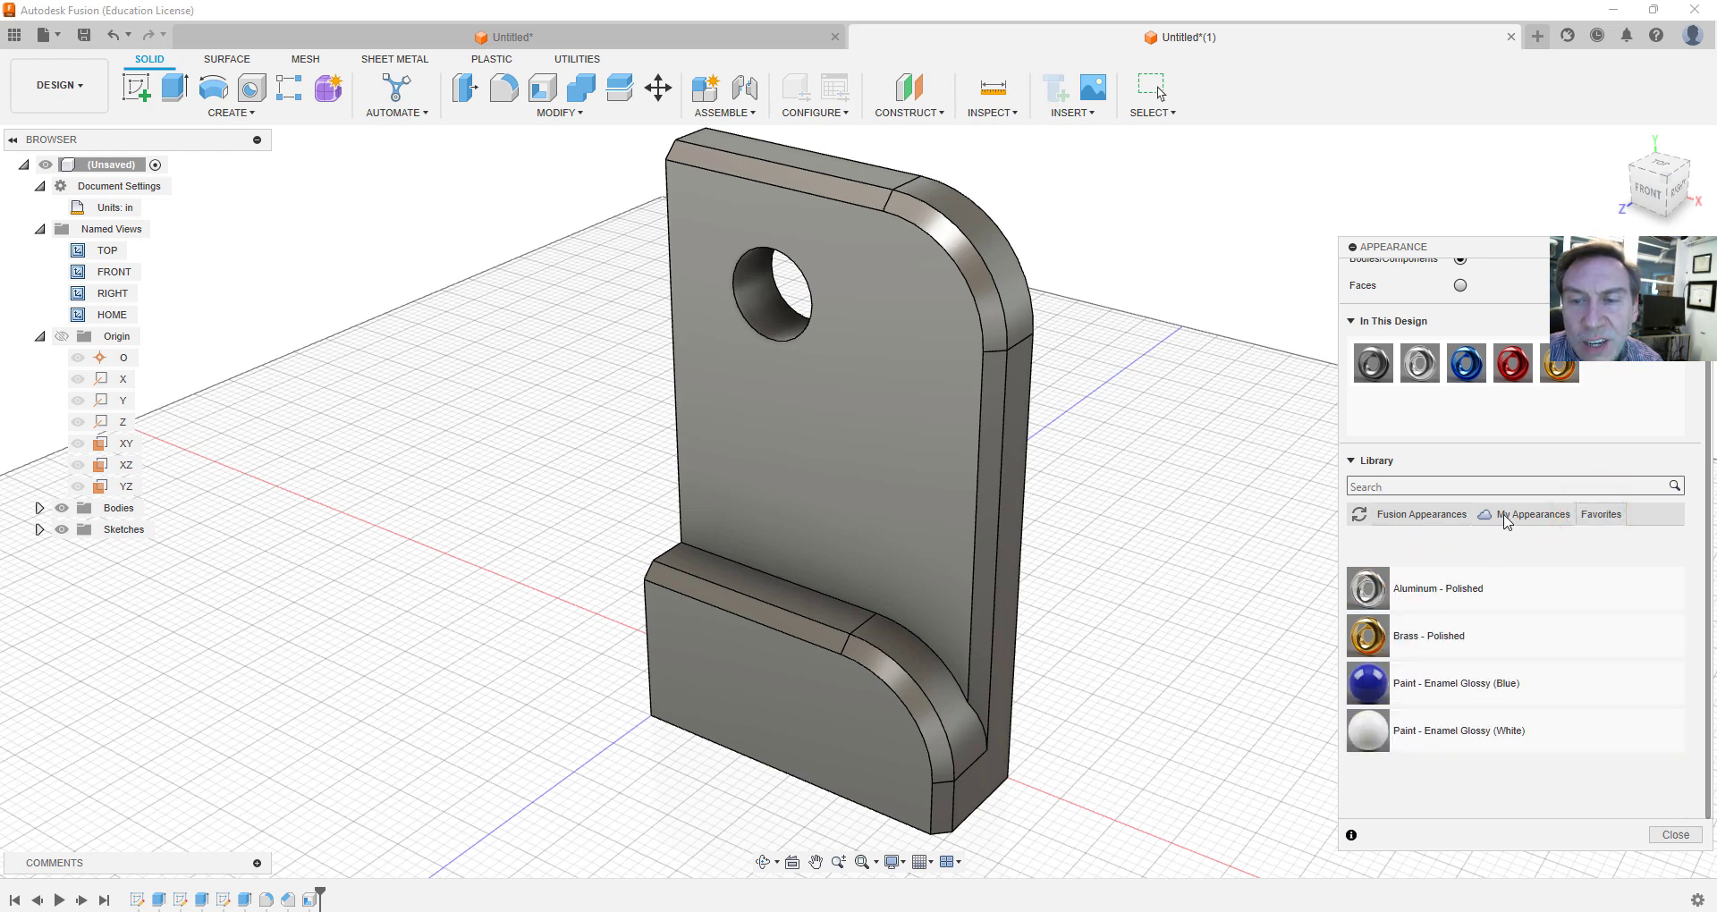
{"action": "left_click", "coordinate": [1426, 517]}
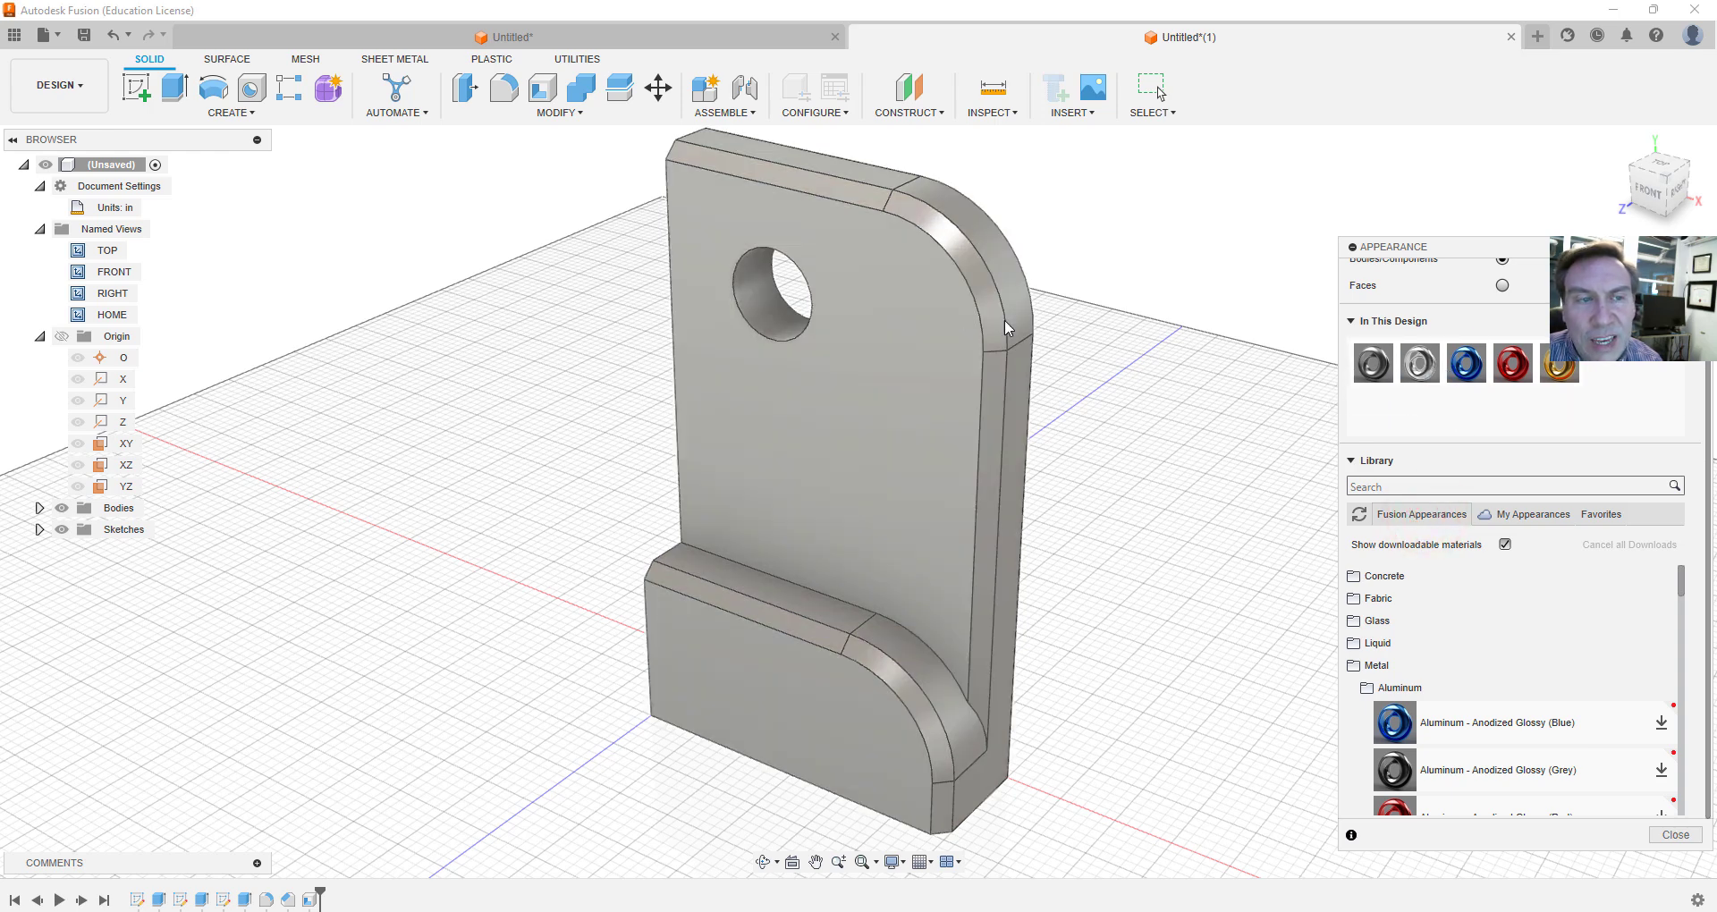
Apply Aluminum - Anodized Glossy (Red) to only the inner face of the through hole
{"action": "left_click", "coordinate": [762, 310]}
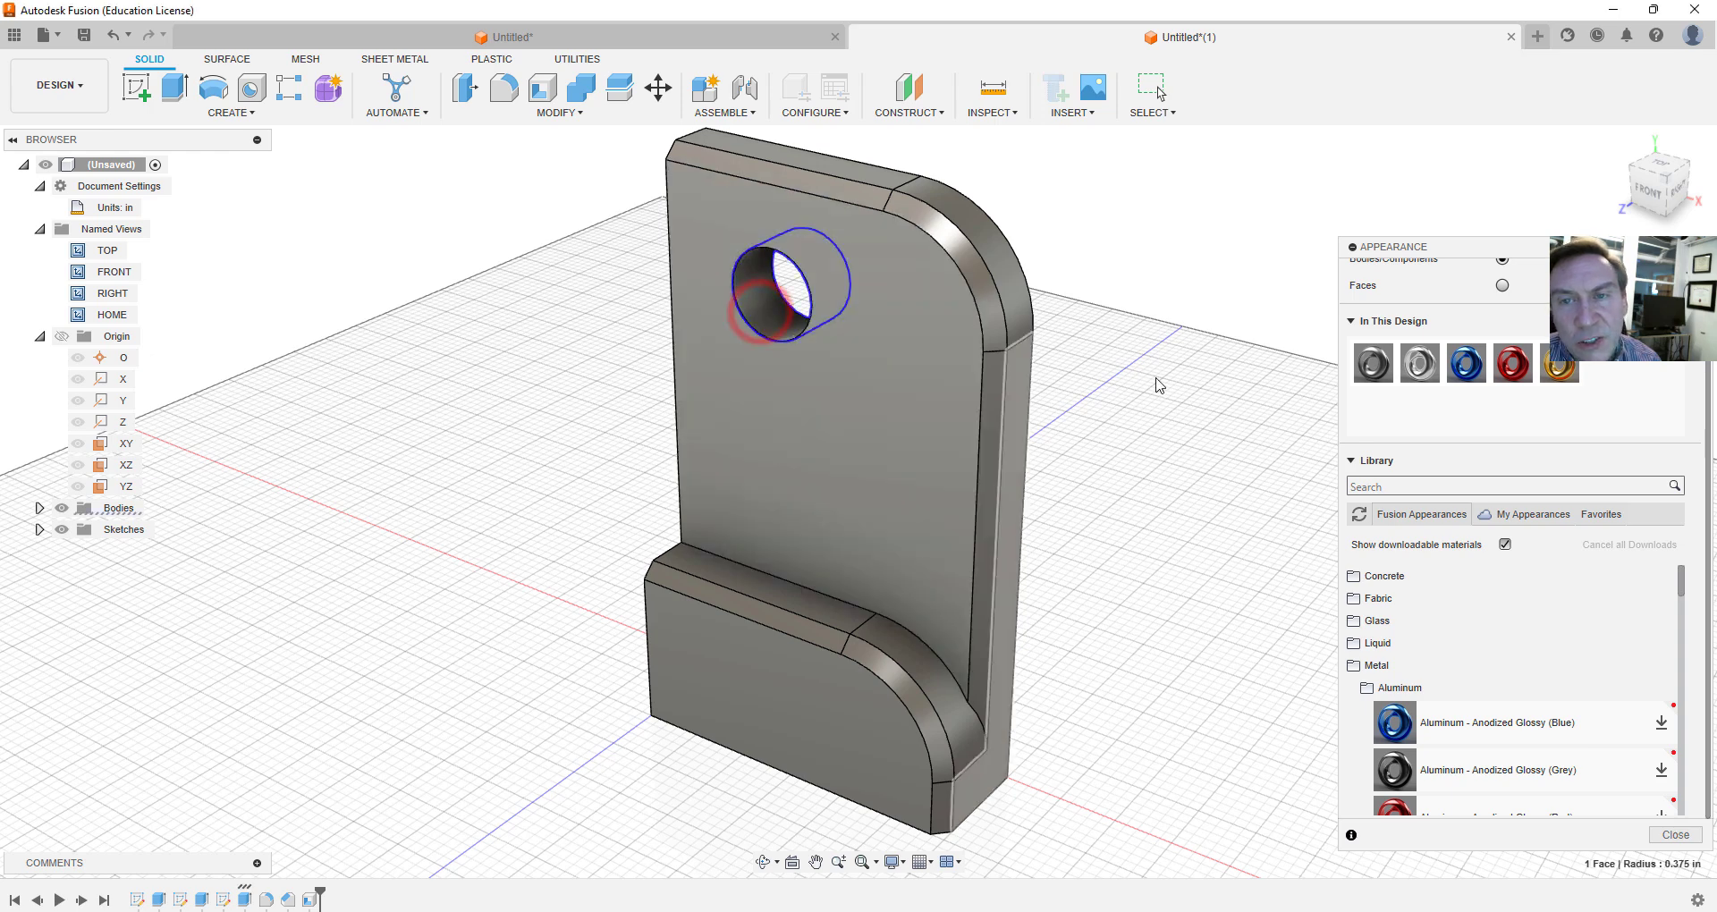
{"action": "scroll", "coordinate": [1461, 307], "scroll_direction": "up", "scroll_amount": 1}
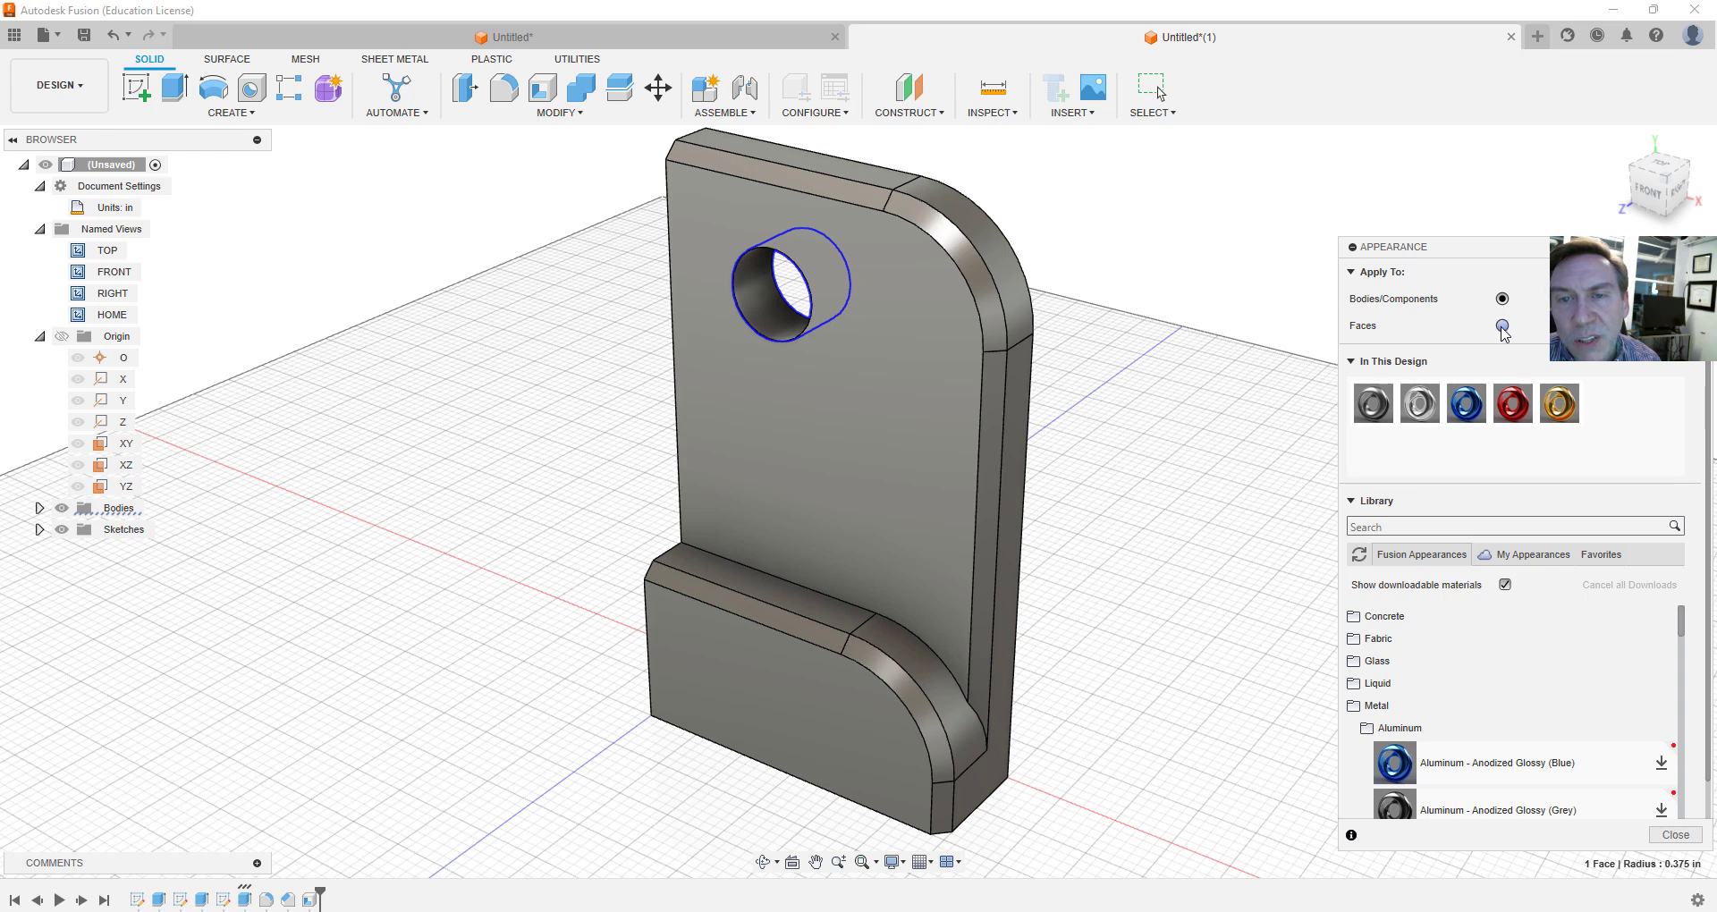
{"action": "left_click", "coordinate": [1503, 326]}
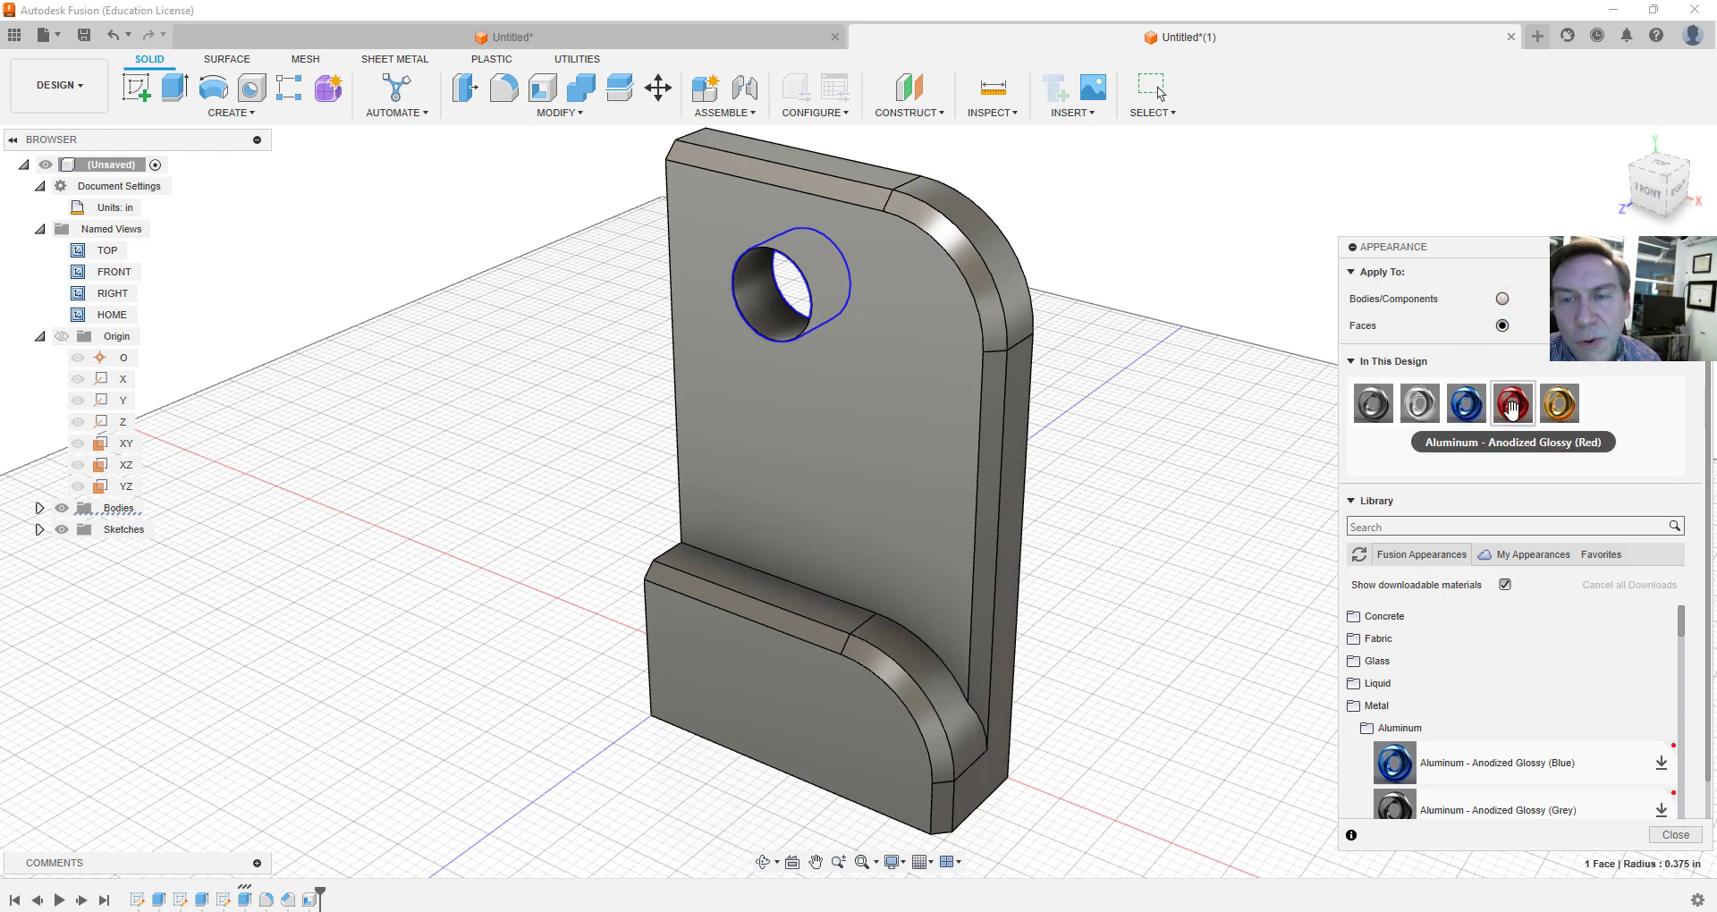
{"action": "left_click_drag", "start_coordinate": [1512, 408], "coordinate": [760, 292]}
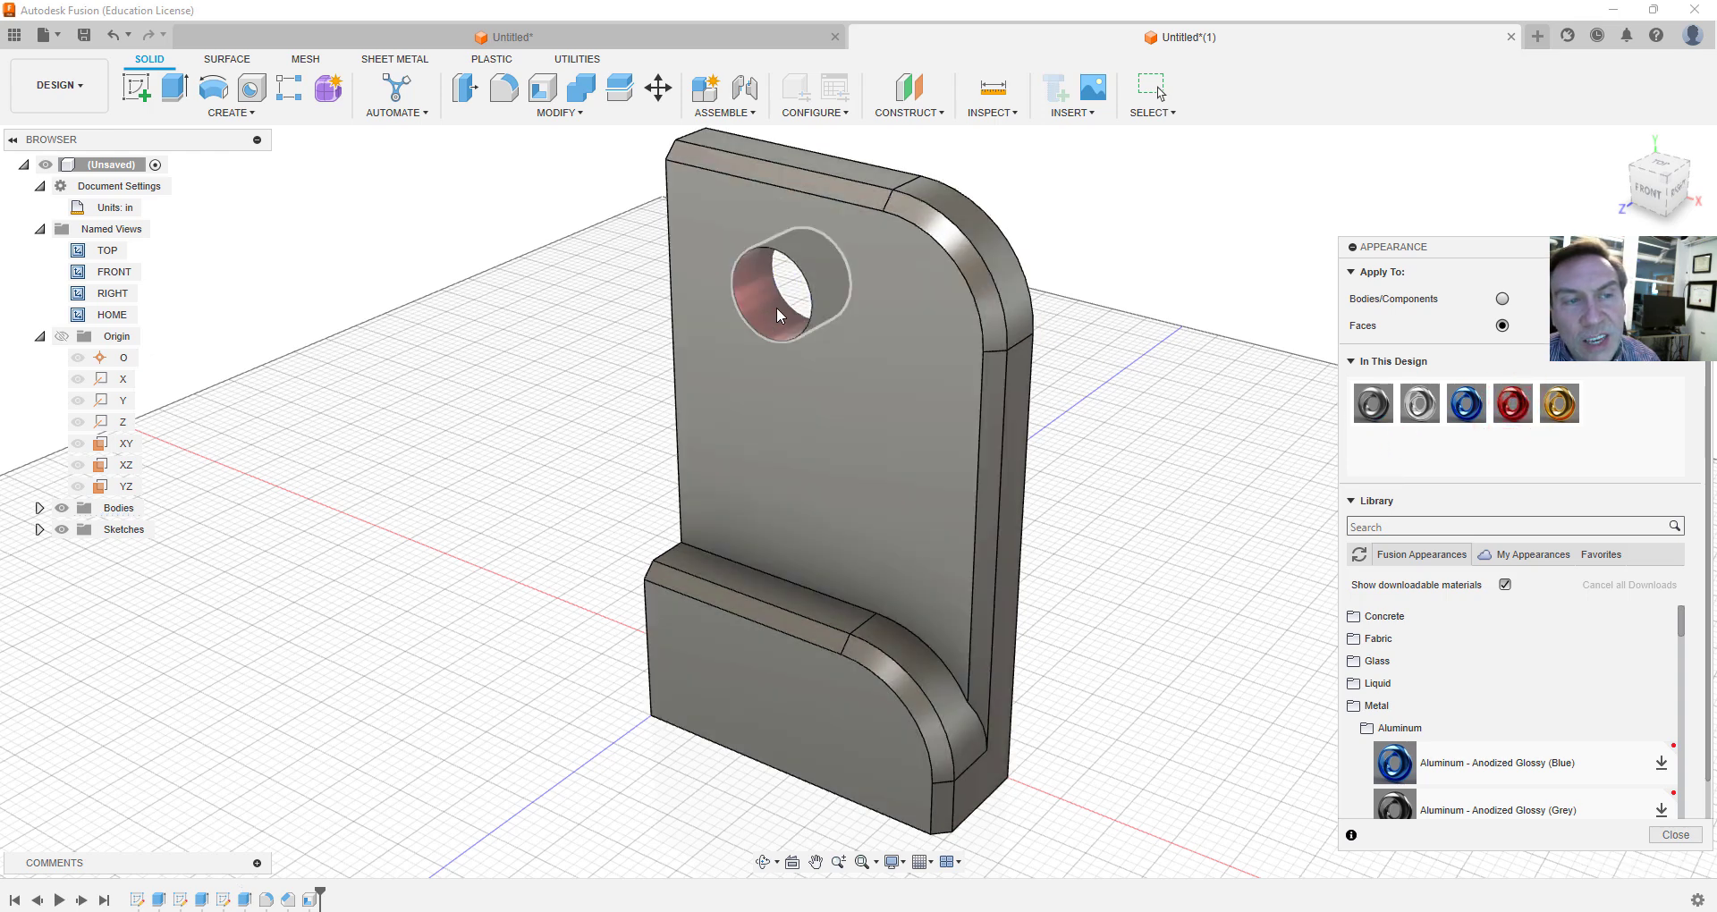
{"action": "left_click", "coordinate": [1194, 417]}
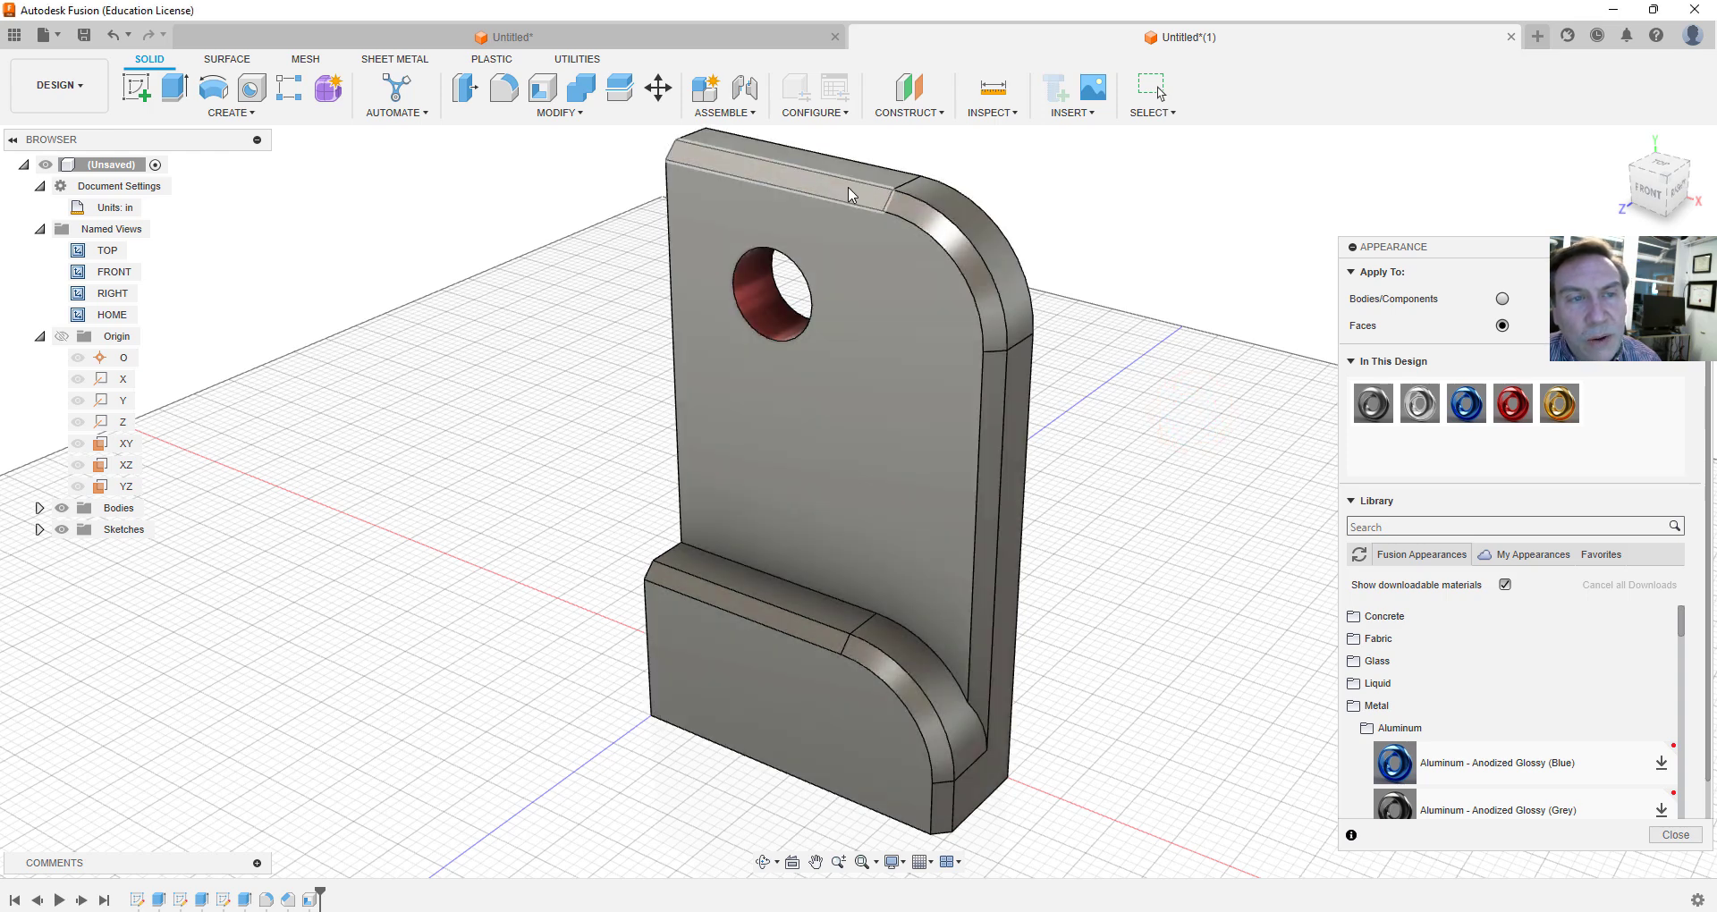
Apply Aluminum - Anodized Glossy (Blue) to the six chamfer faces along the front edges of the back plate and the hook lip
{"action": "left_click", "coordinate": [847, 197]}
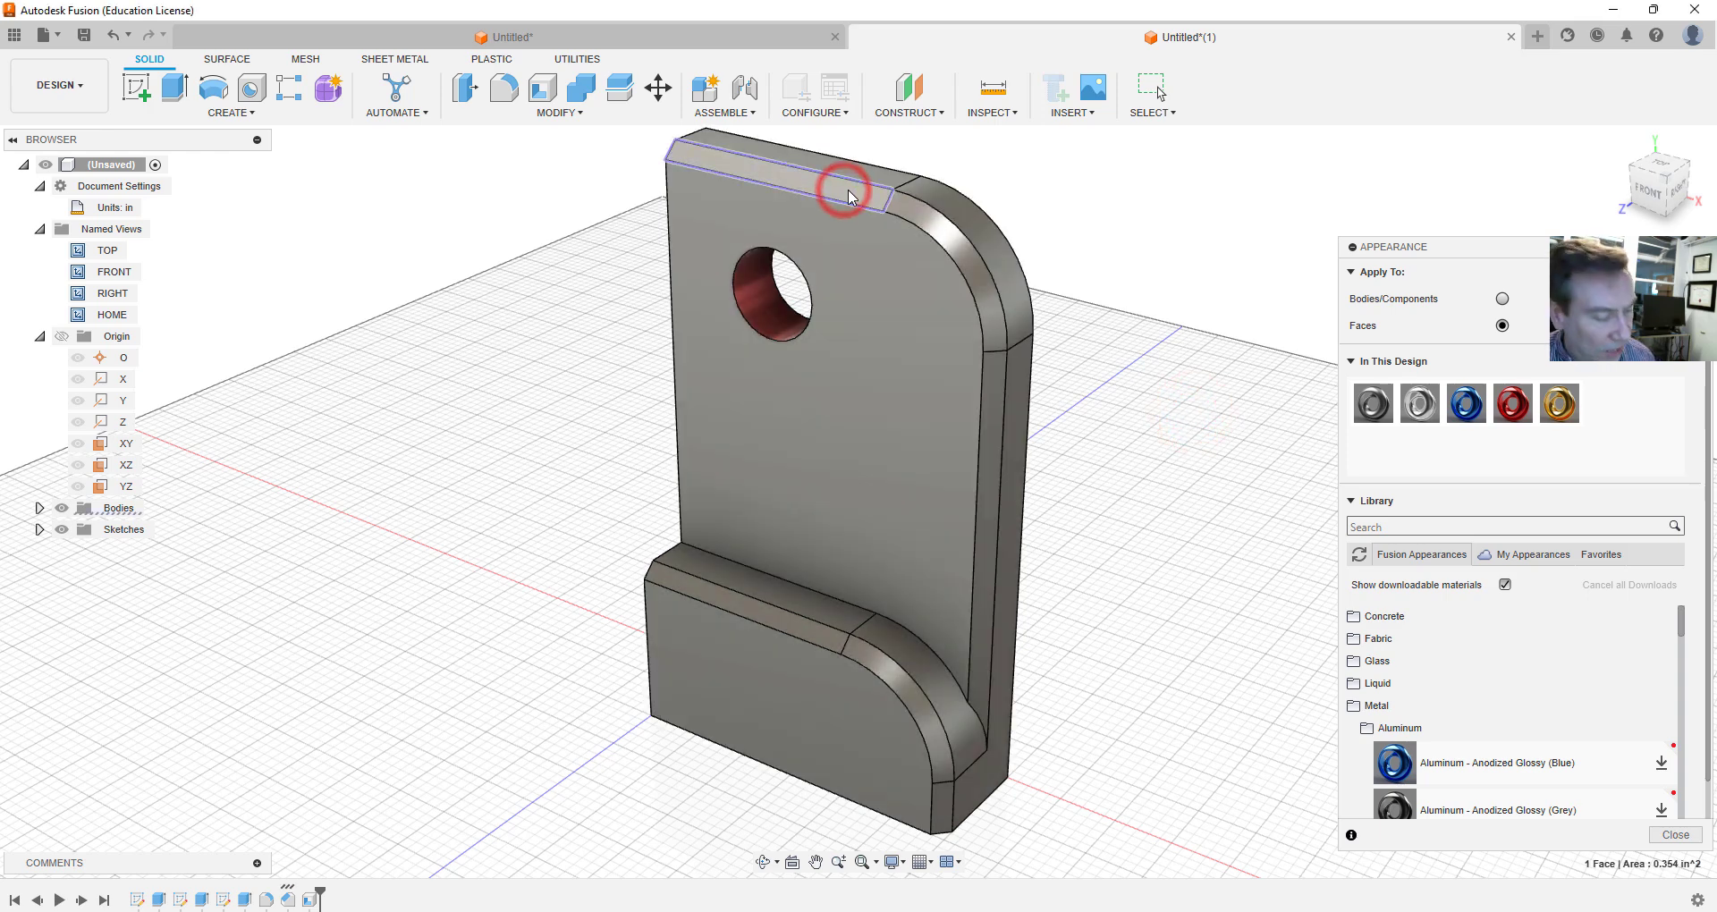
{"action": "left_click", "coordinate": [949, 231]}
{"action": "left_click", "coordinate": [996, 394]}
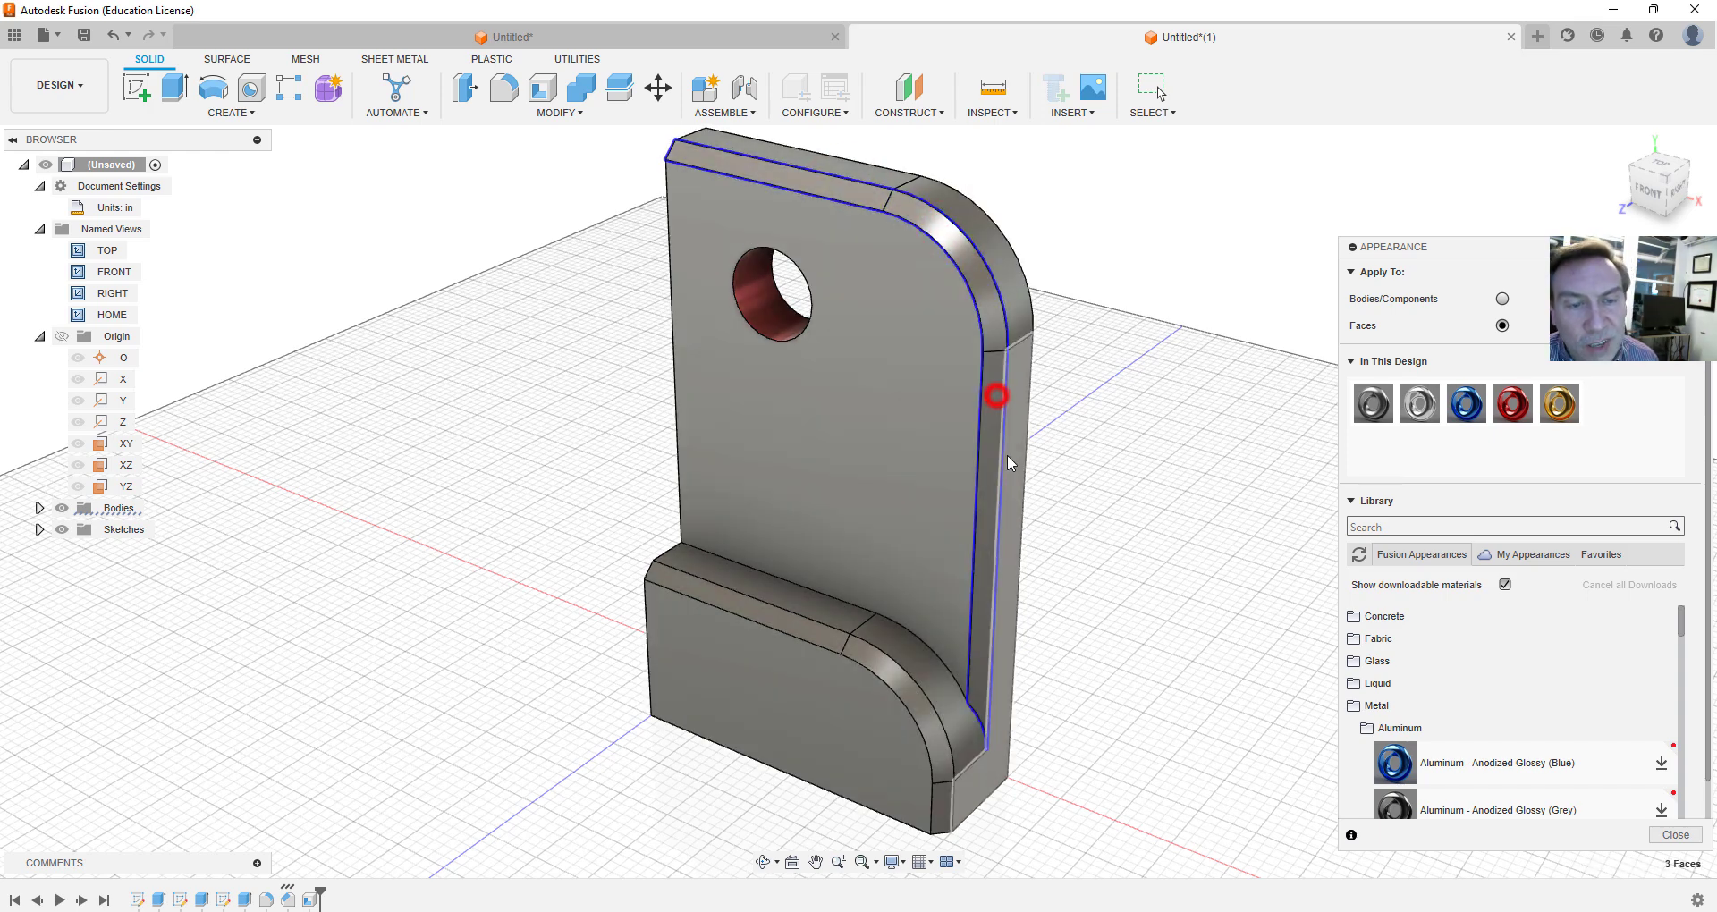
{"action": "left_click", "coordinate": [943, 807]}
{"action": "left_click", "coordinate": [926, 724]}
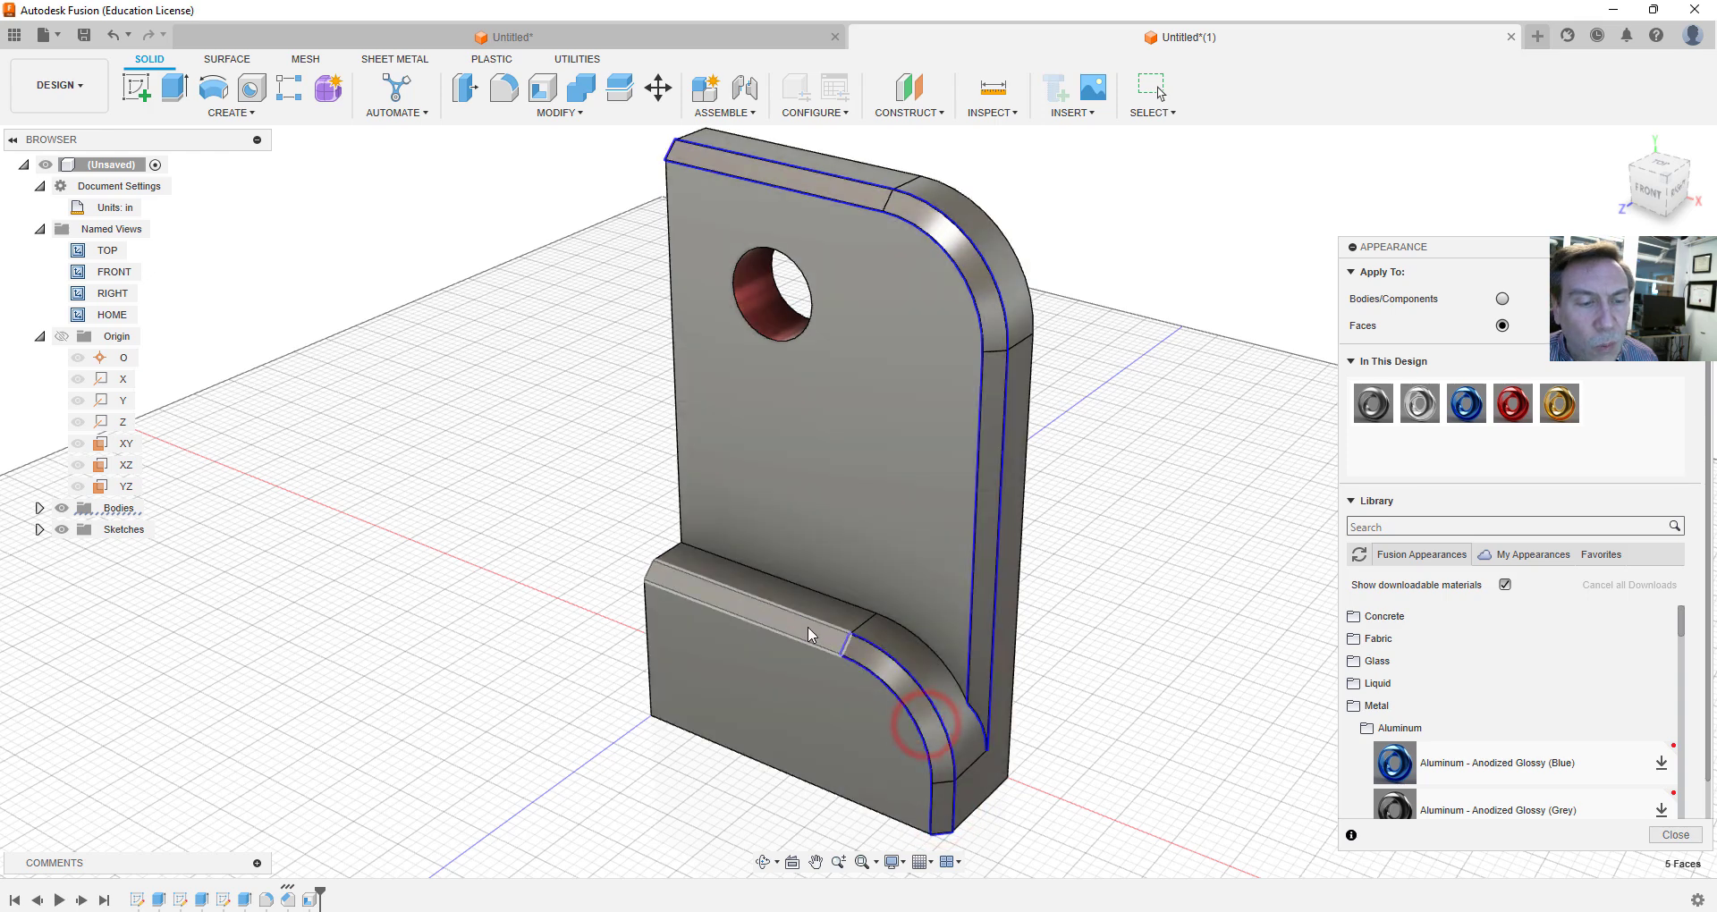
{"action": "left_click", "coordinate": [807, 628]}
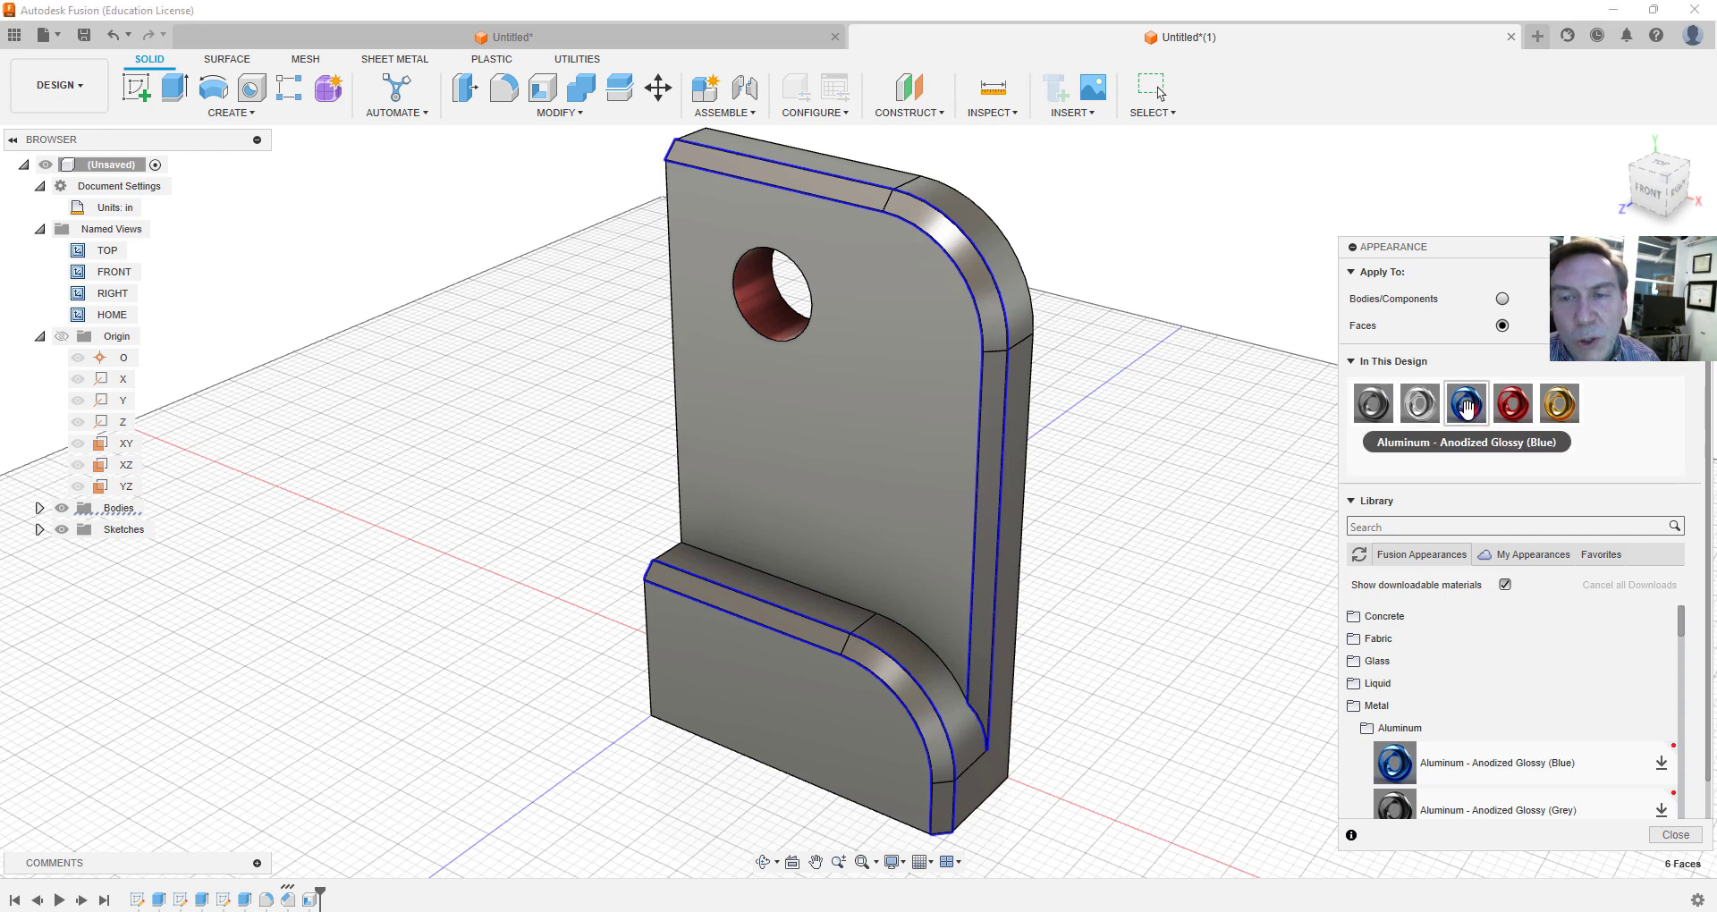
{"action": "left_click_drag", "start_coordinate": [1467, 407], "coordinate": [993, 418]}
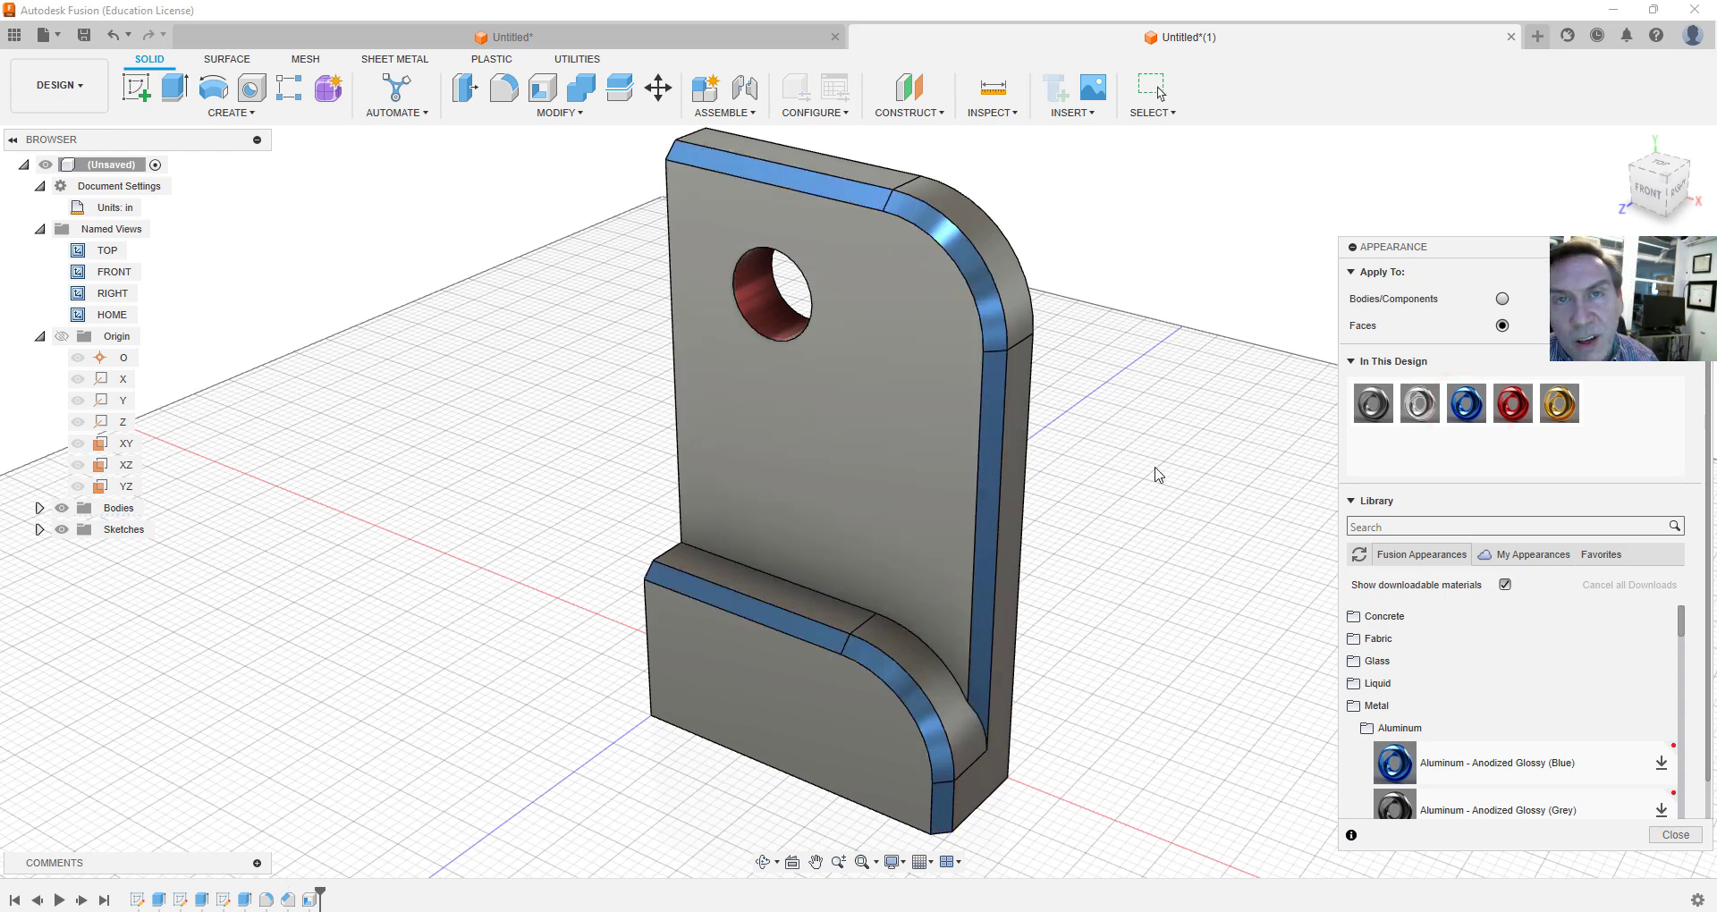
{"action": "left_click", "coordinate": [1218, 411]}
Apply Aluminum - Polished to the whole body while keeping the appearances already applied to individual faces
{"action": "left_click", "coordinate": [1503, 299]}
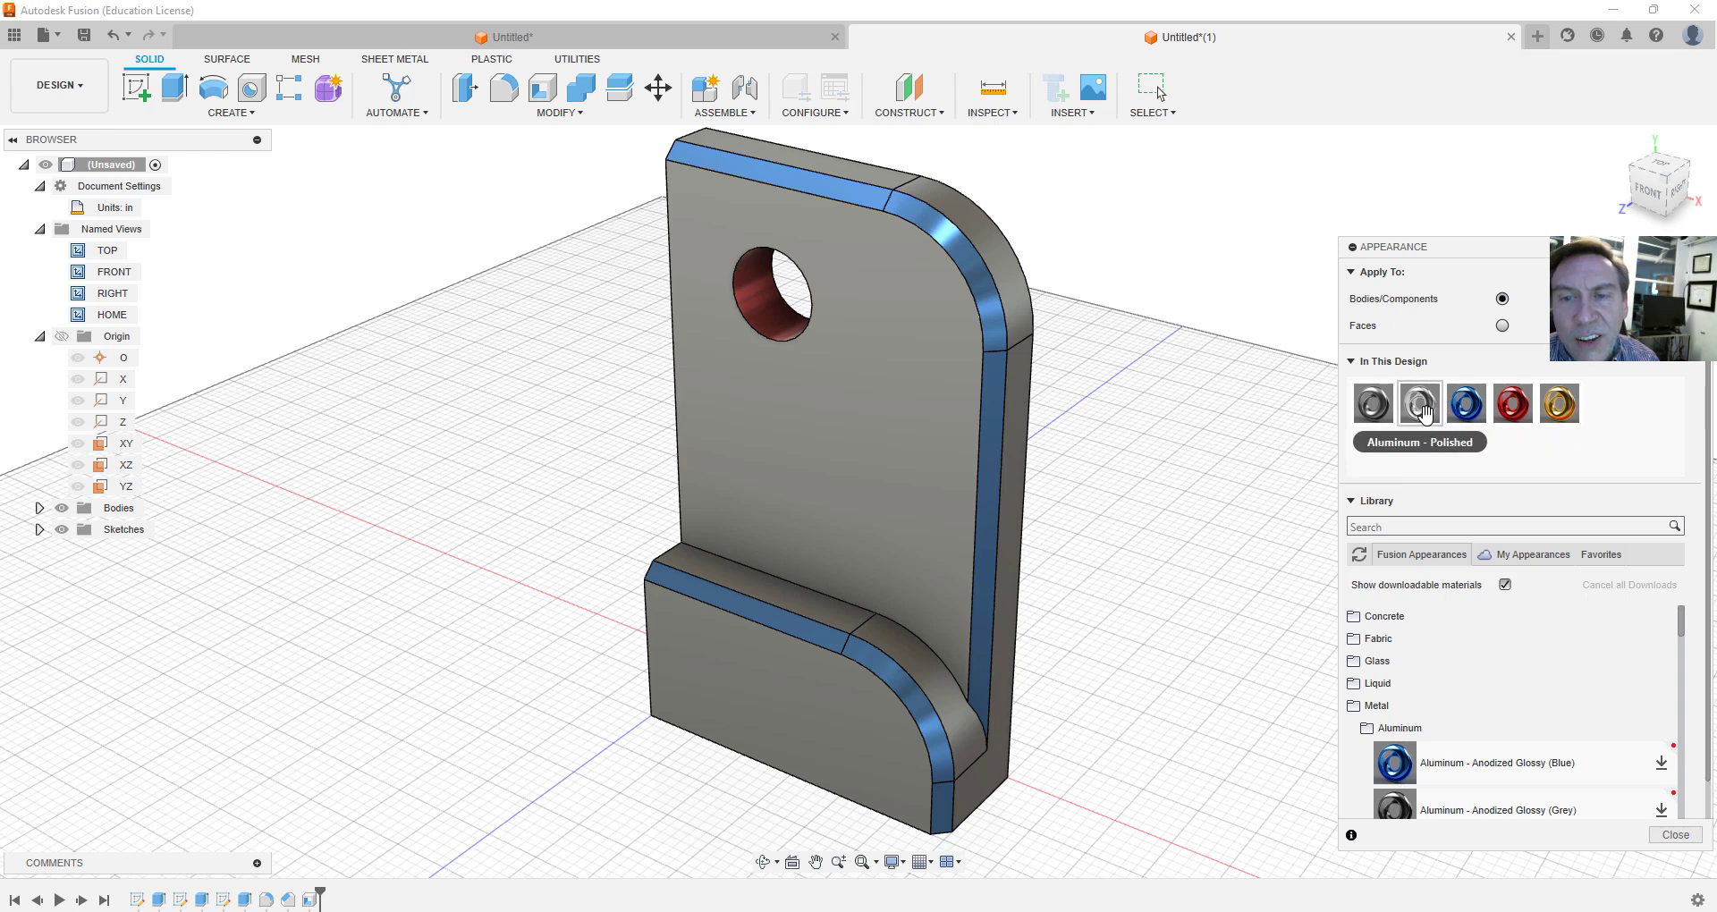
{"action": "left_click_drag", "start_coordinate": [1422, 409], "coordinate": [850, 436]}
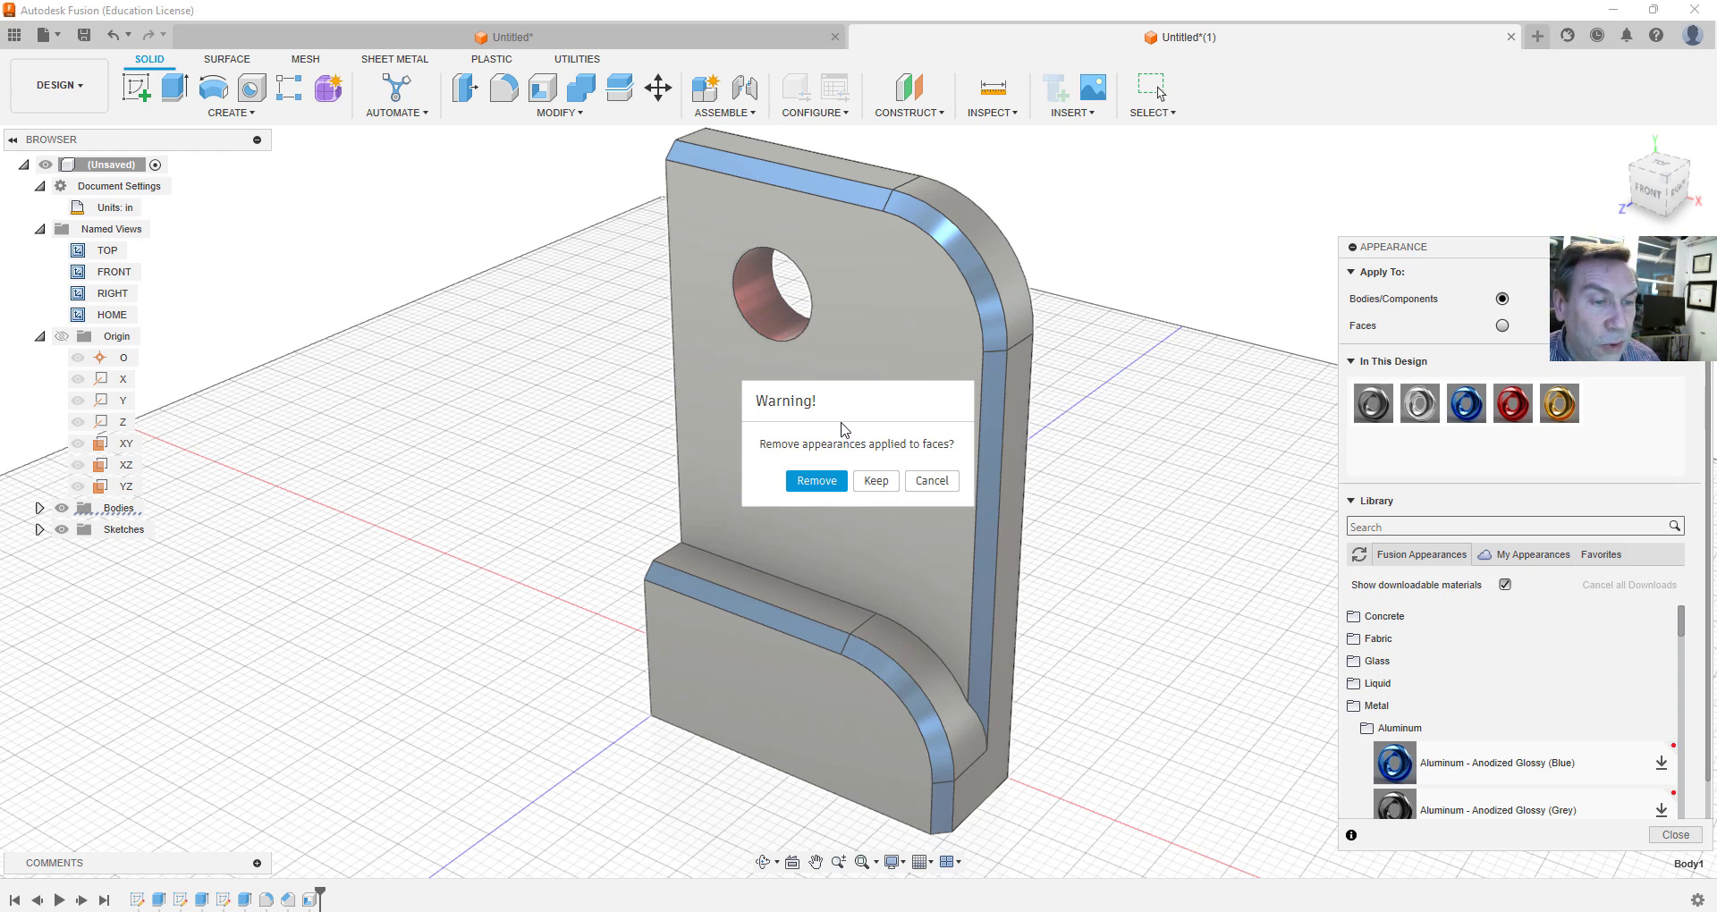
{"action": "left_click", "coordinate": [876, 481]}
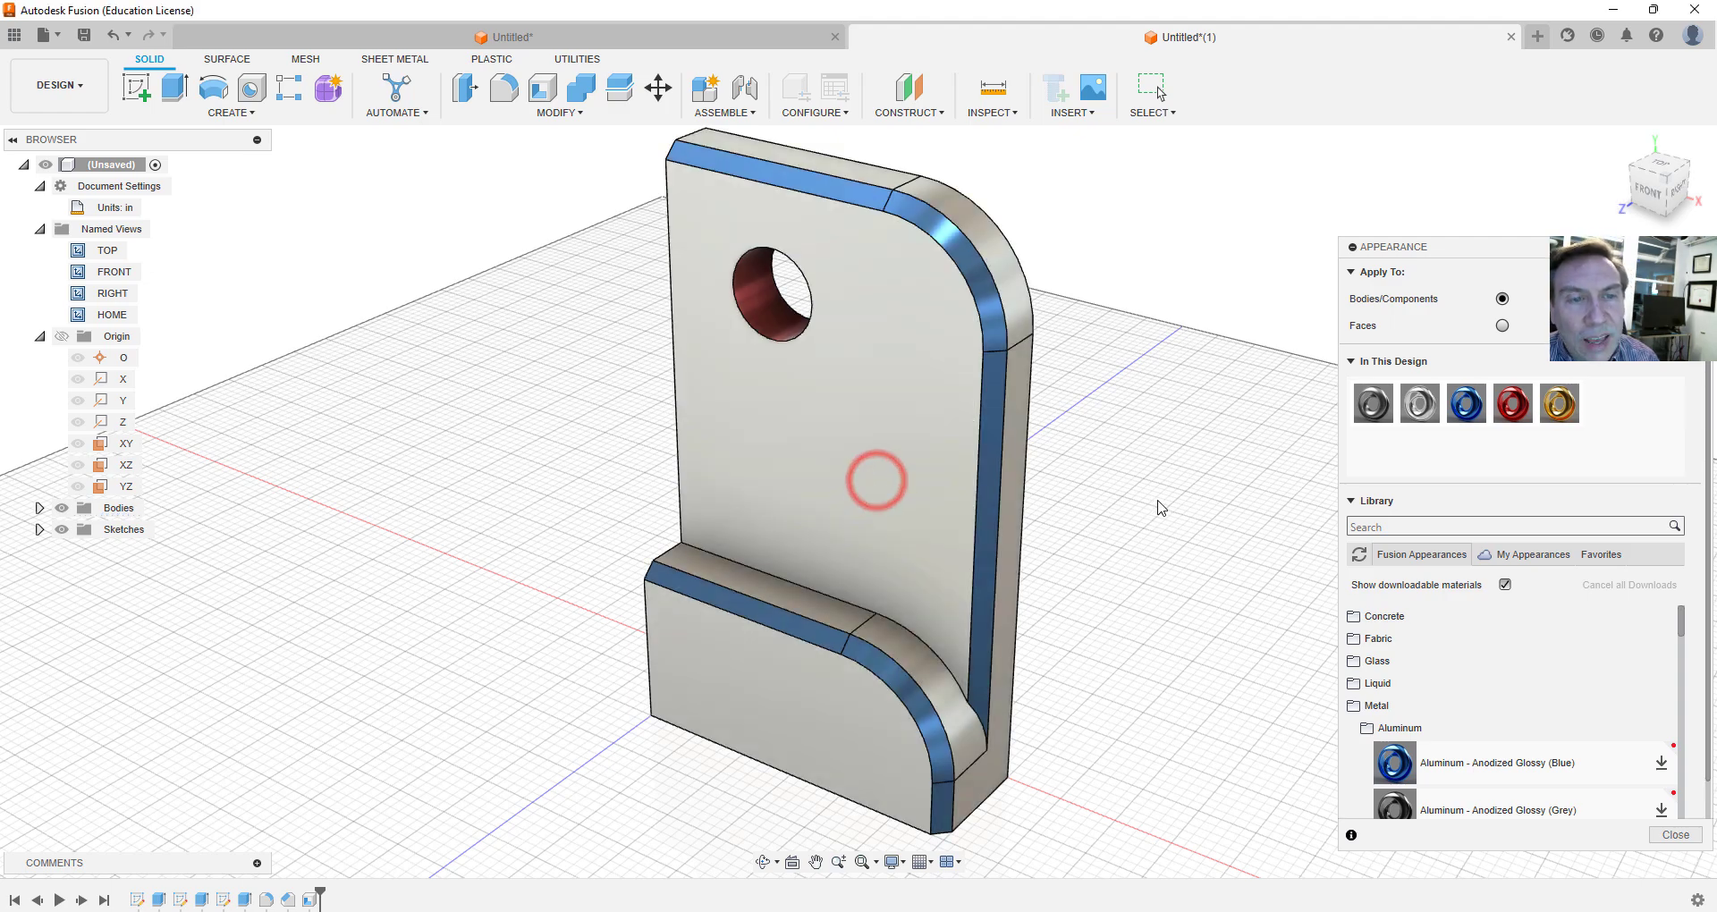
Switch to the Render workspace, run an in-canvas render of the bracket, and pause it
{"action": "middle_click_drag", "start_coordinate": [1119, 519], "coordinate": [1126, 567], "text": "shift"}
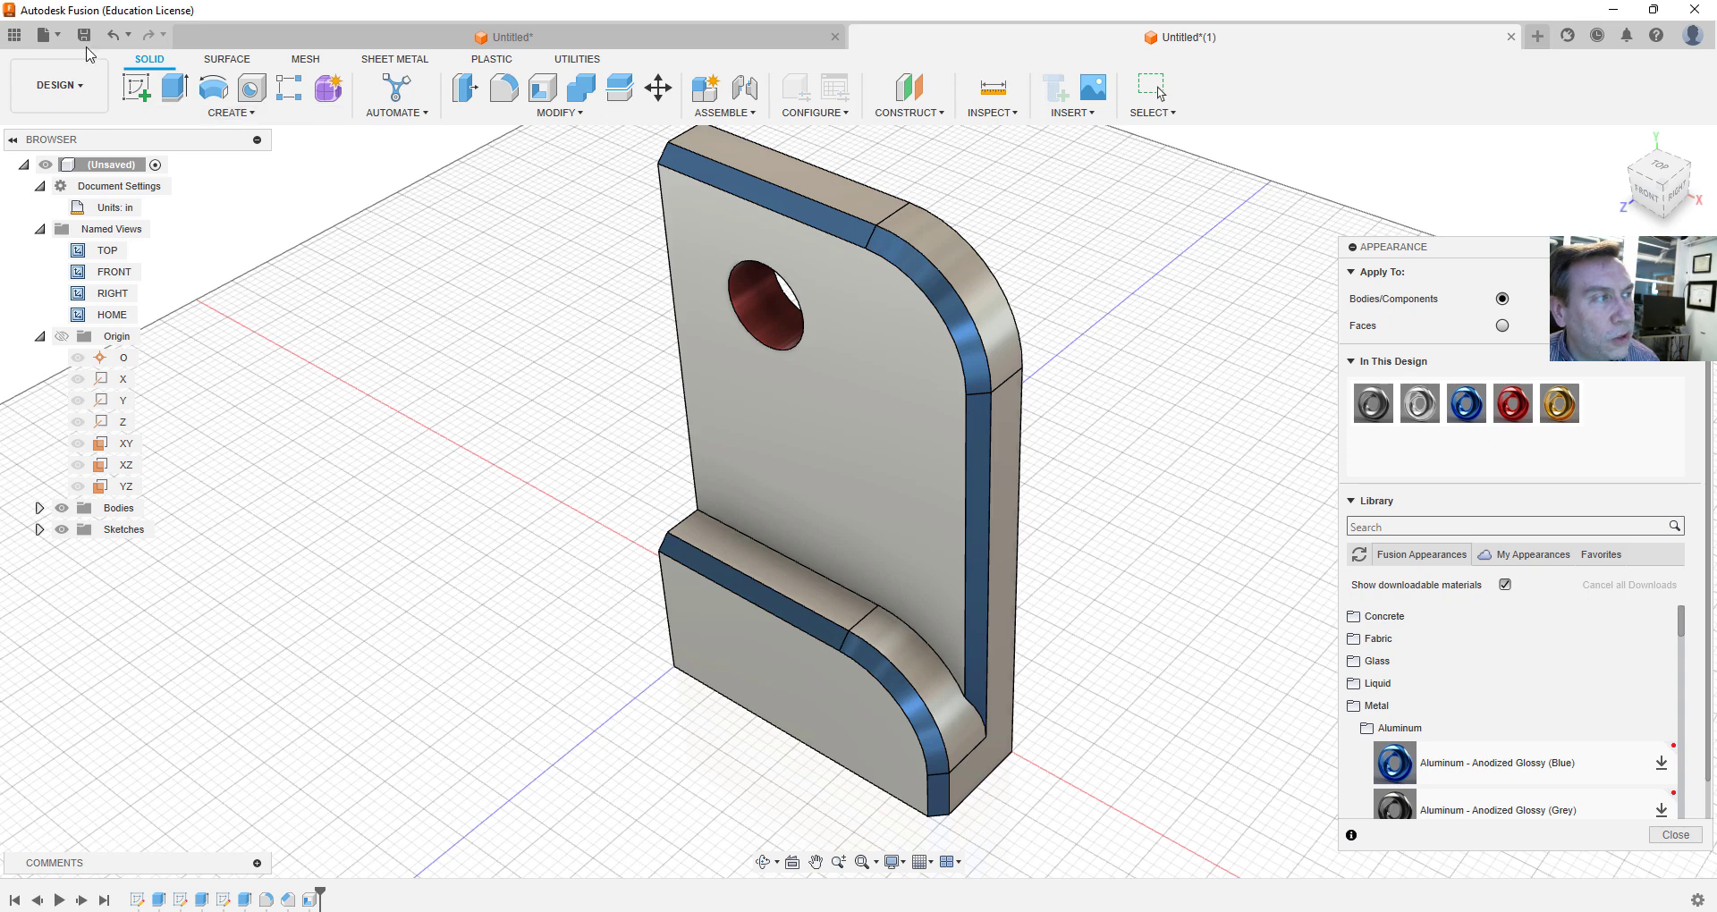
{"action": "left_click", "coordinate": [77, 87]}
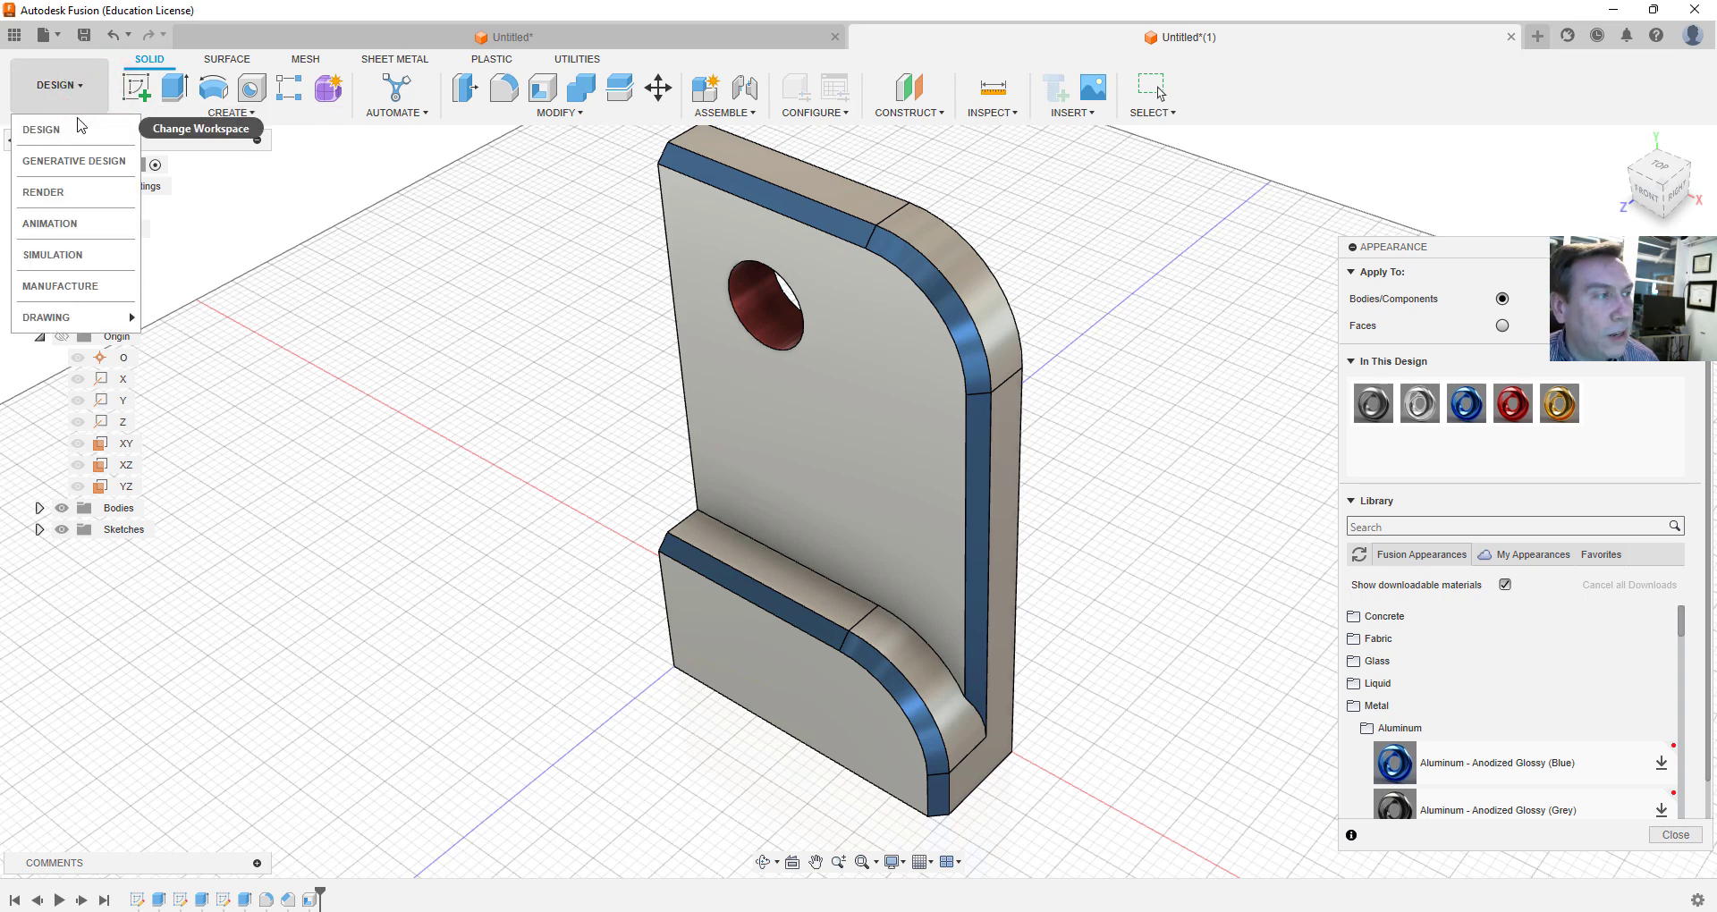
{"action": "left_click", "coordinate": [65, 192]}
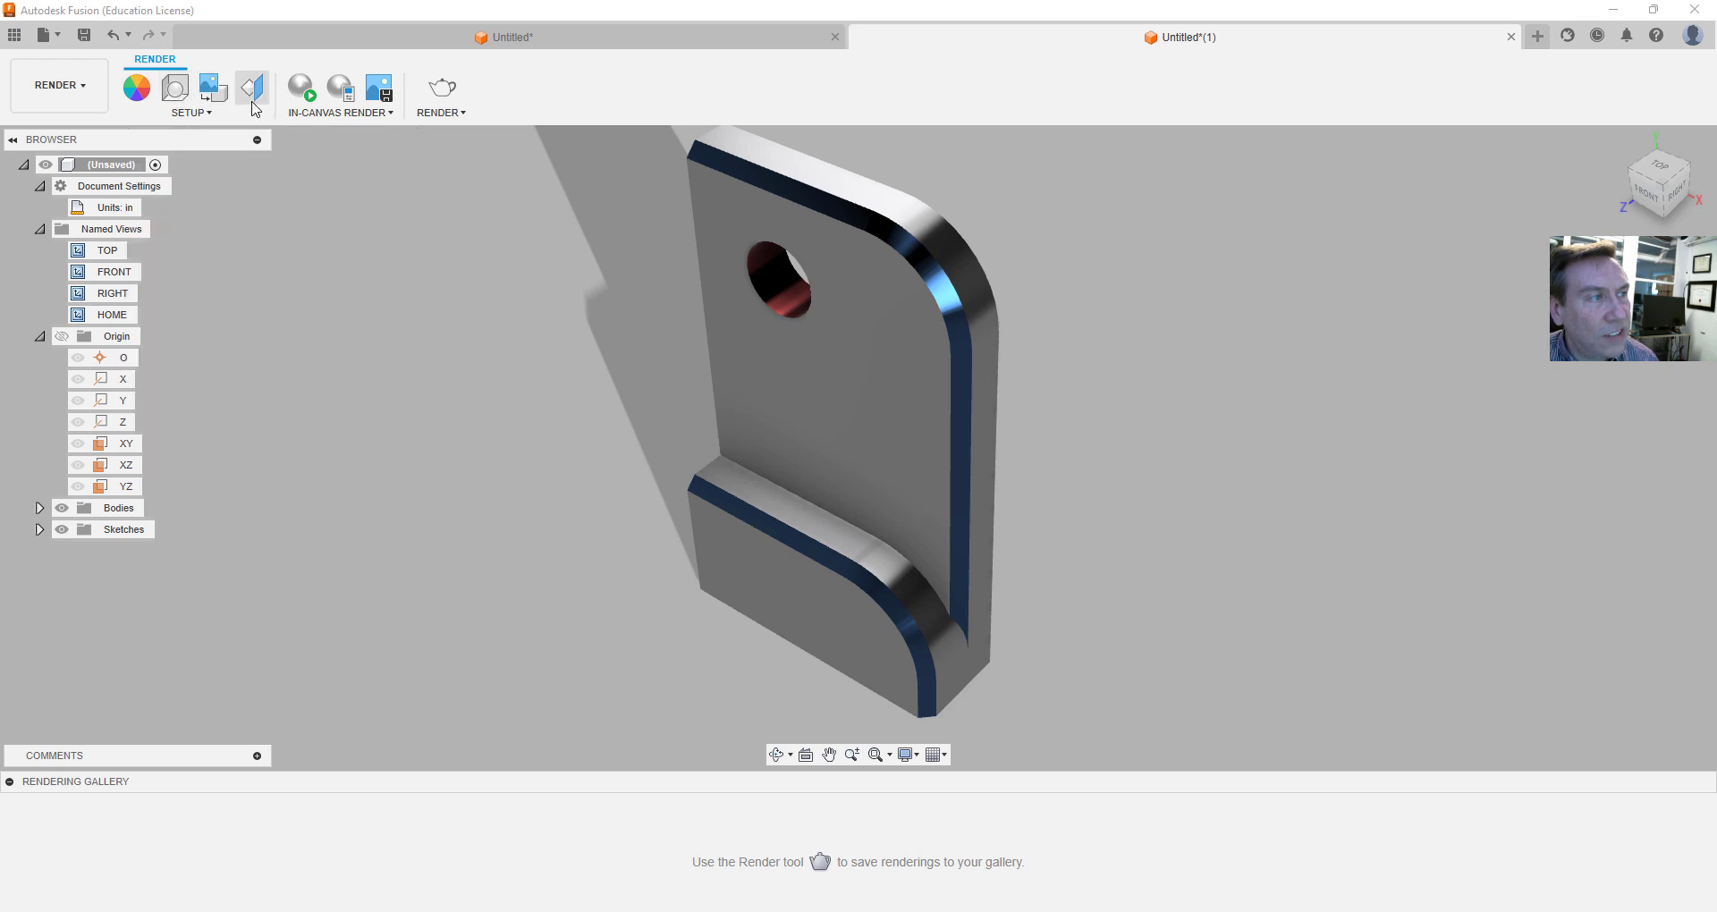
{"action": "left_click", "coordinate": [303, 94]}
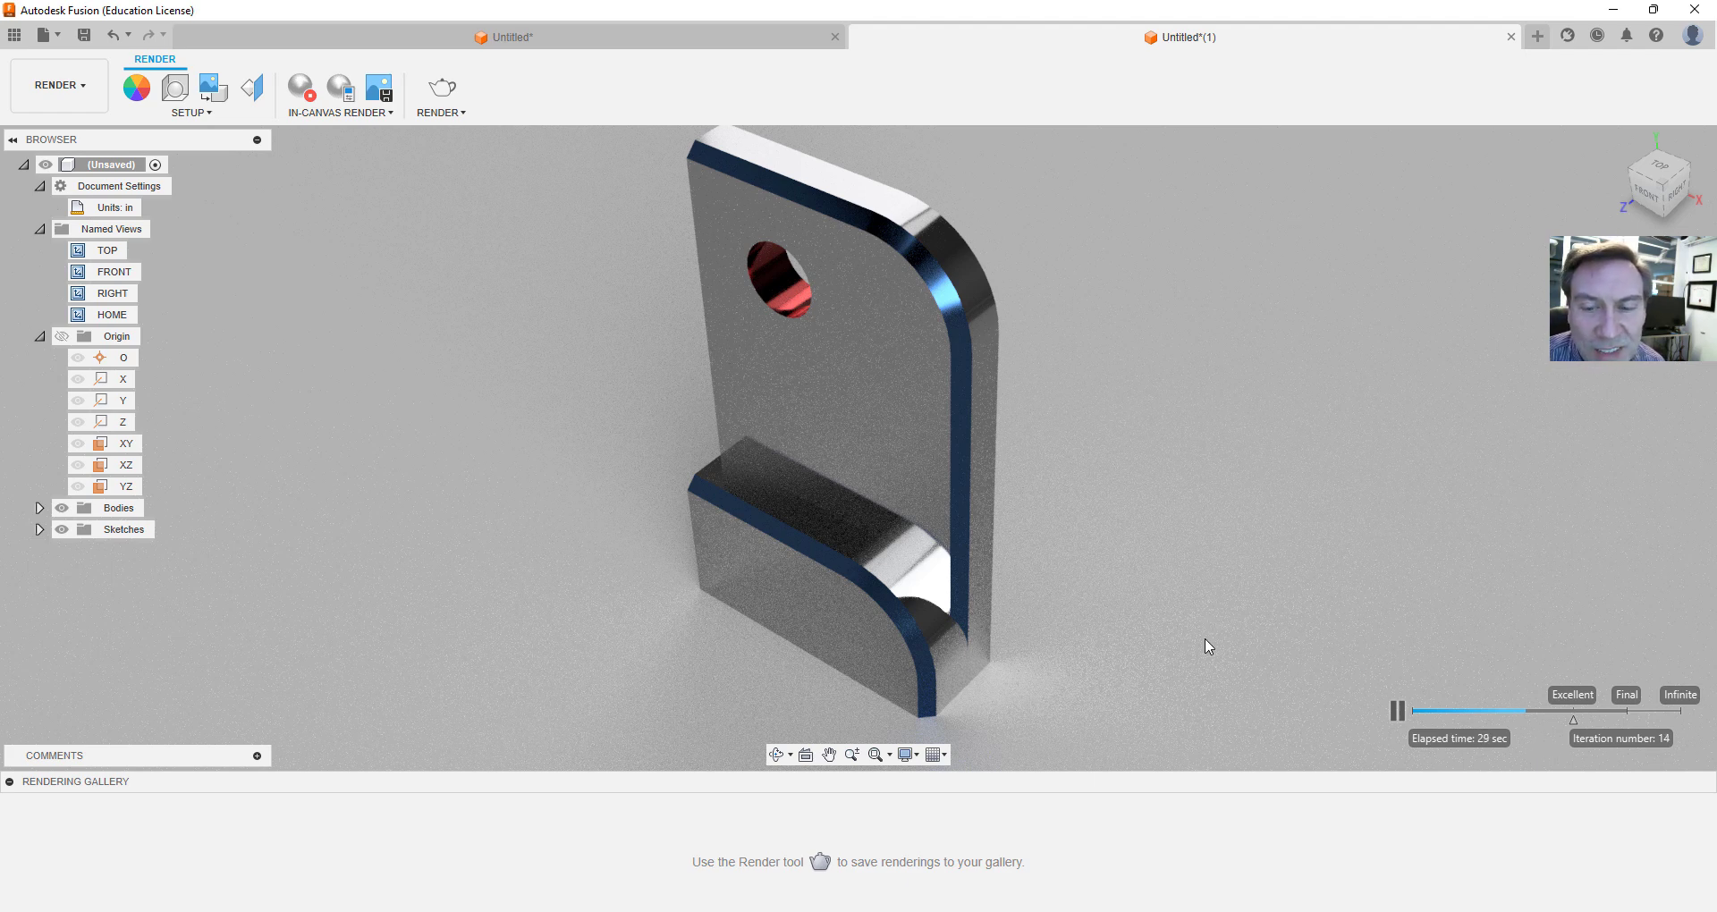
{"action": "left_click", "coordinate": [1399, 714]}
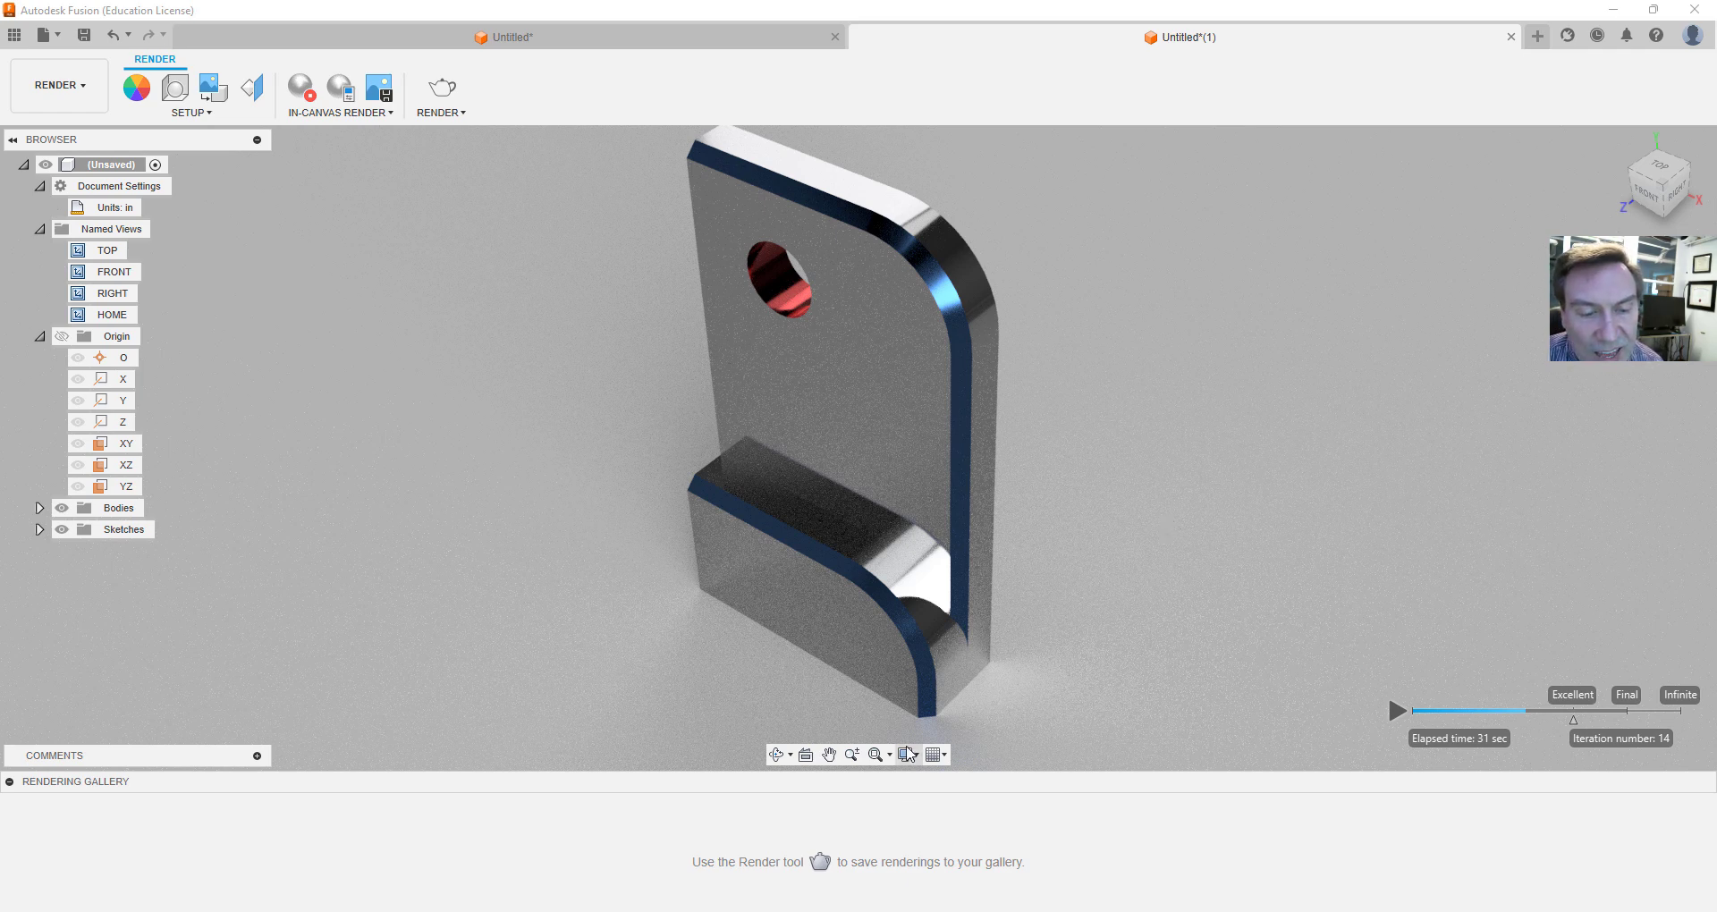
{"action": "left_click", "coordinate": [917, 755]}
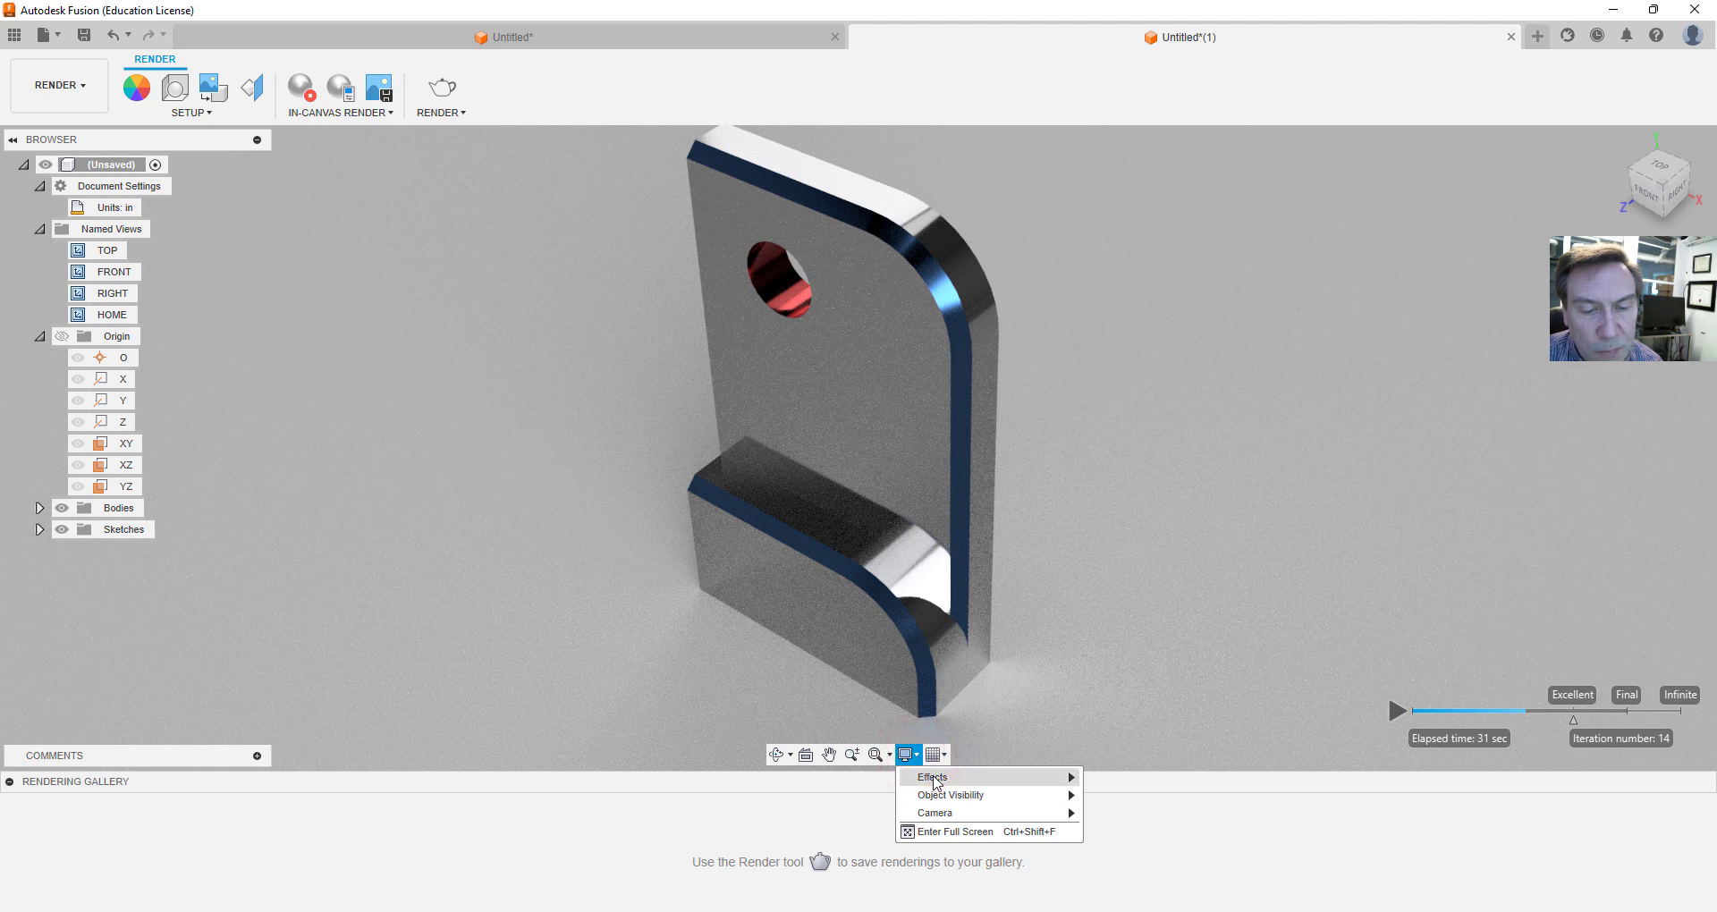
{"action": "mouse_move", "coordinate": [935, 780]}
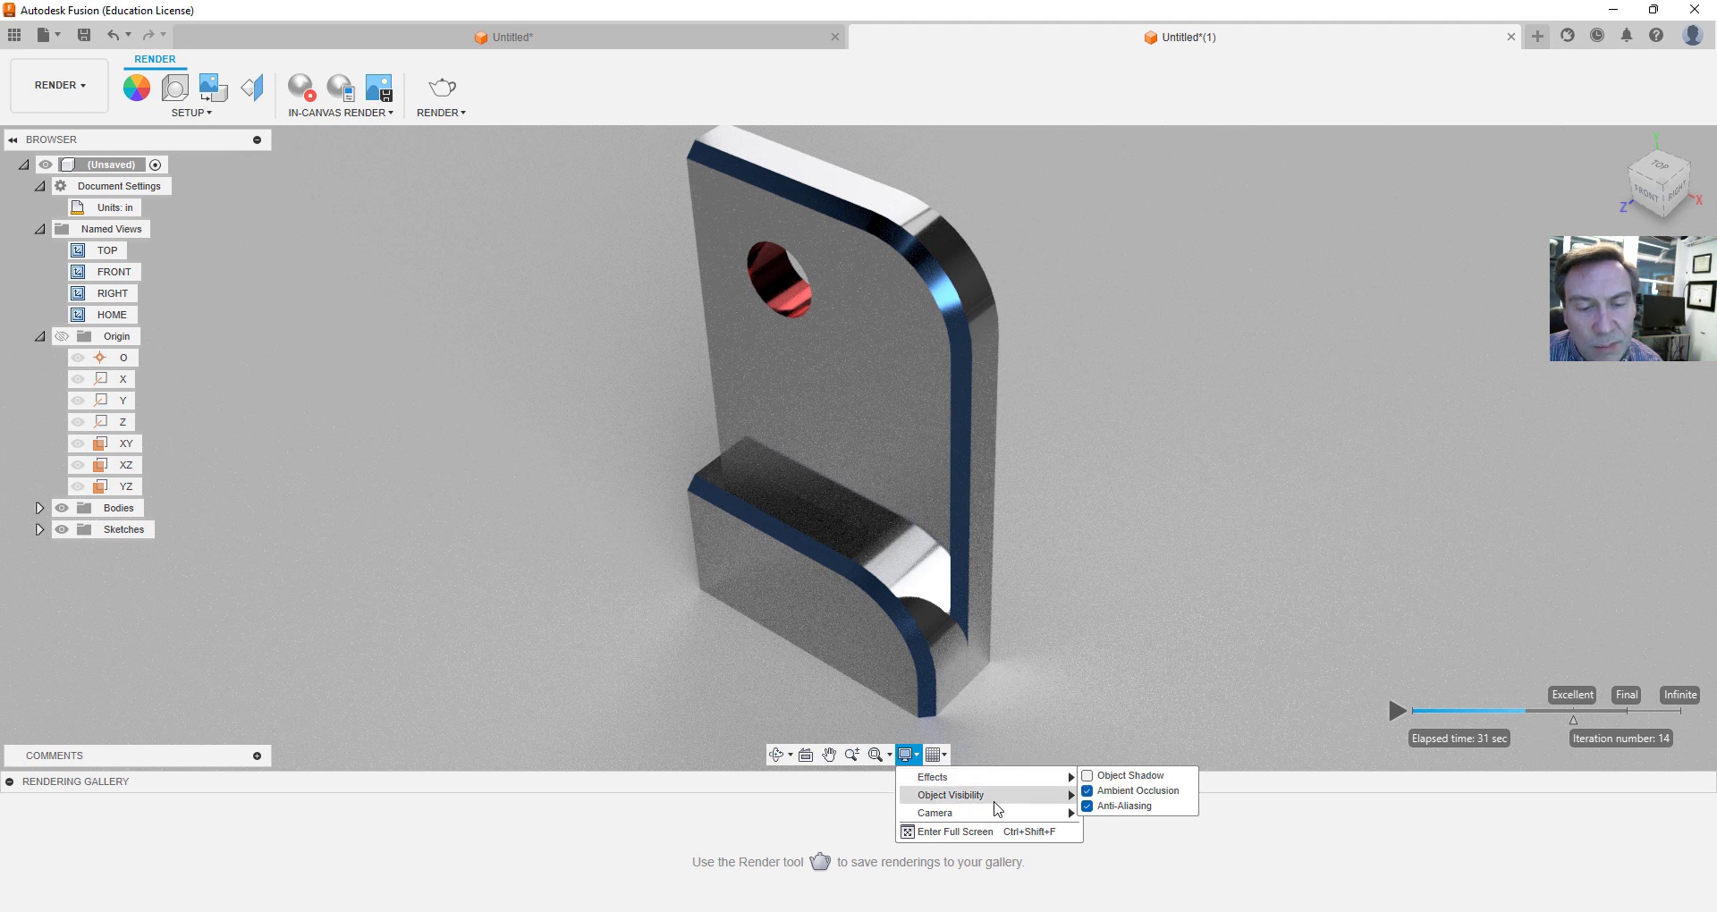
{"action": "mouse_move", "coordinate": [1067, 778]}
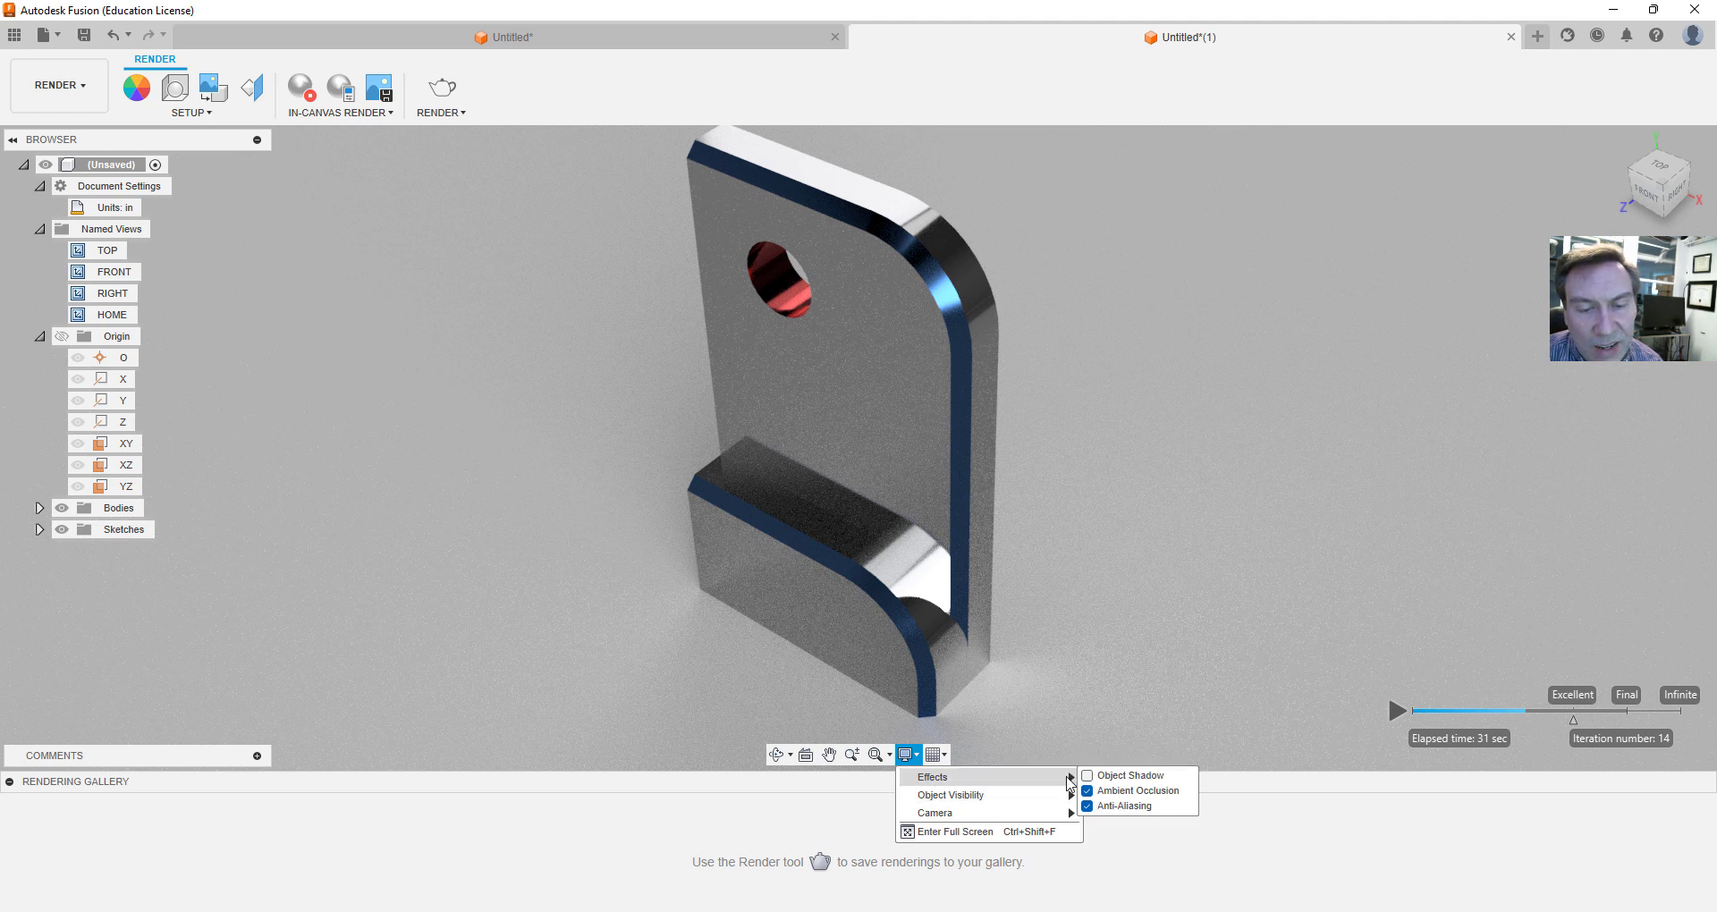
{"action": "mouse_move", "coordinate": [1038, 803]}
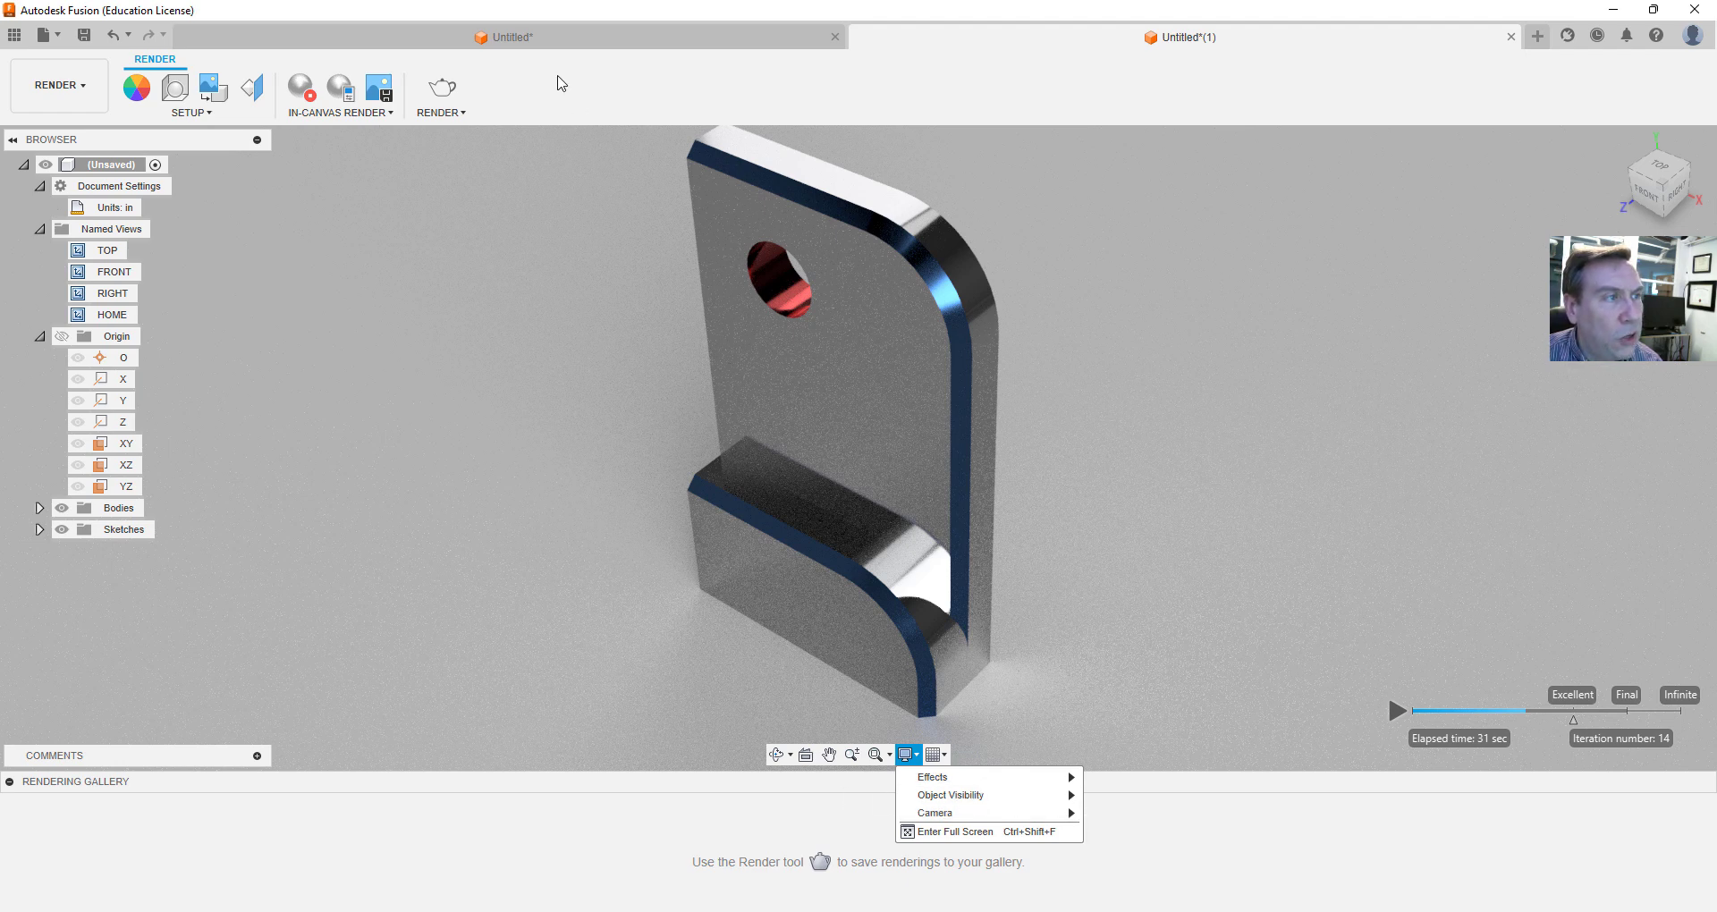
{"action": "left_click", "coordinate": [561, 82]}
Turn on ground reflections in the Scene Settings and pause the in-canvas render
{"action": "left_click", "coordinate": [193, 113]}
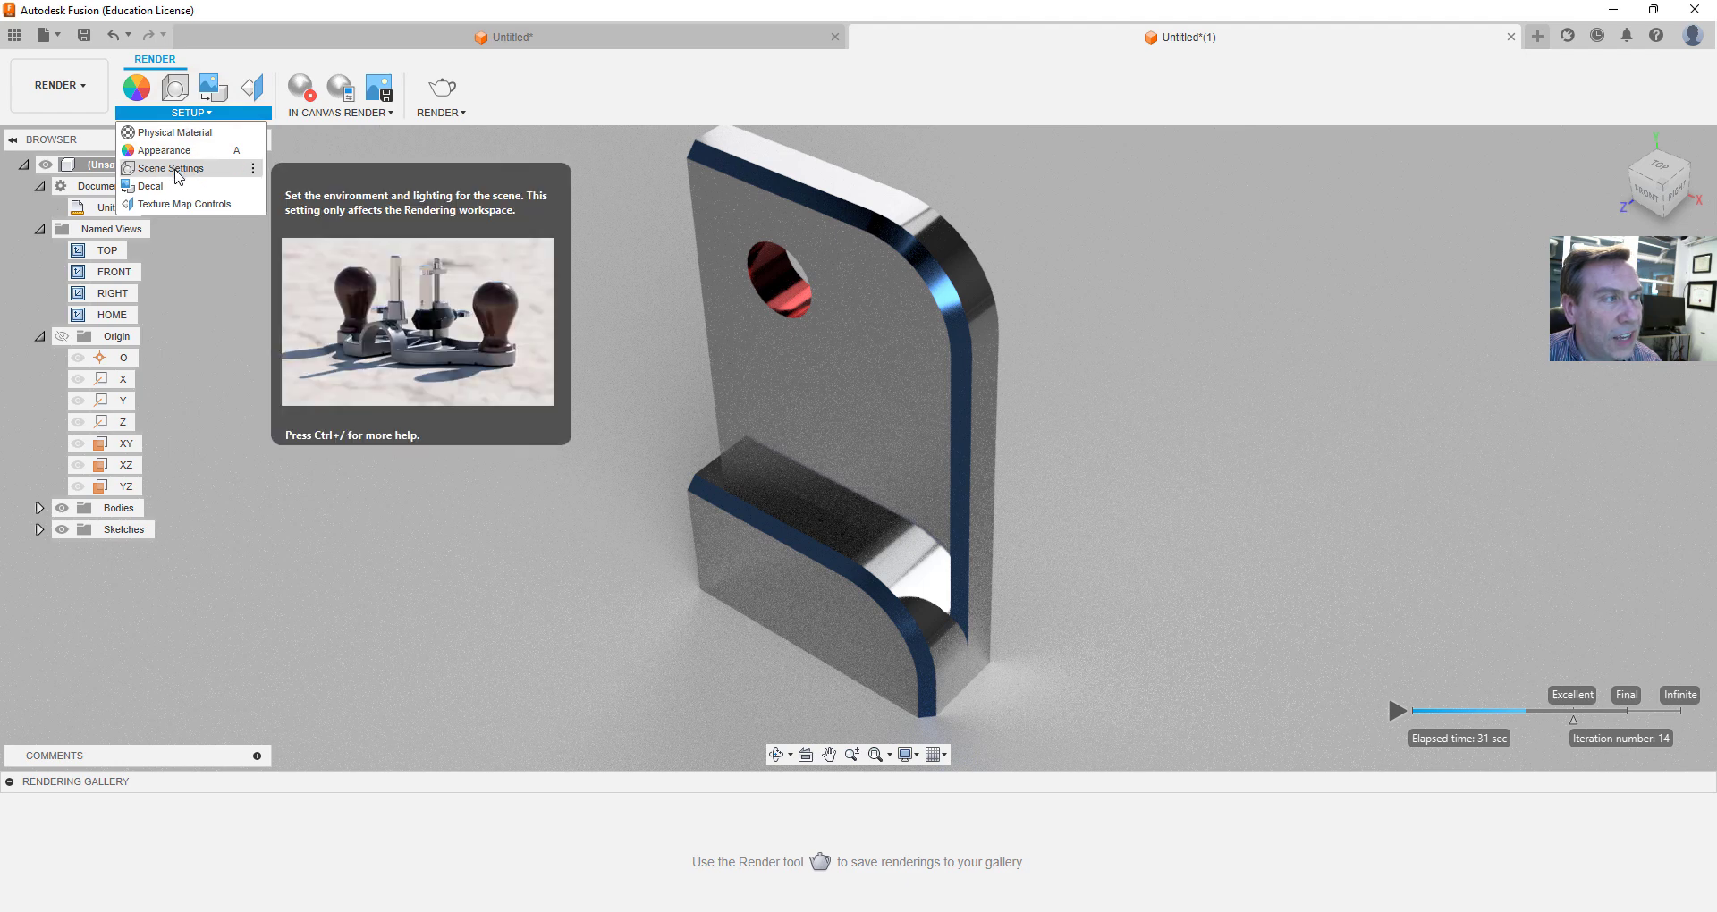
{"action": "left_click", "coordinate": [176, 171]}
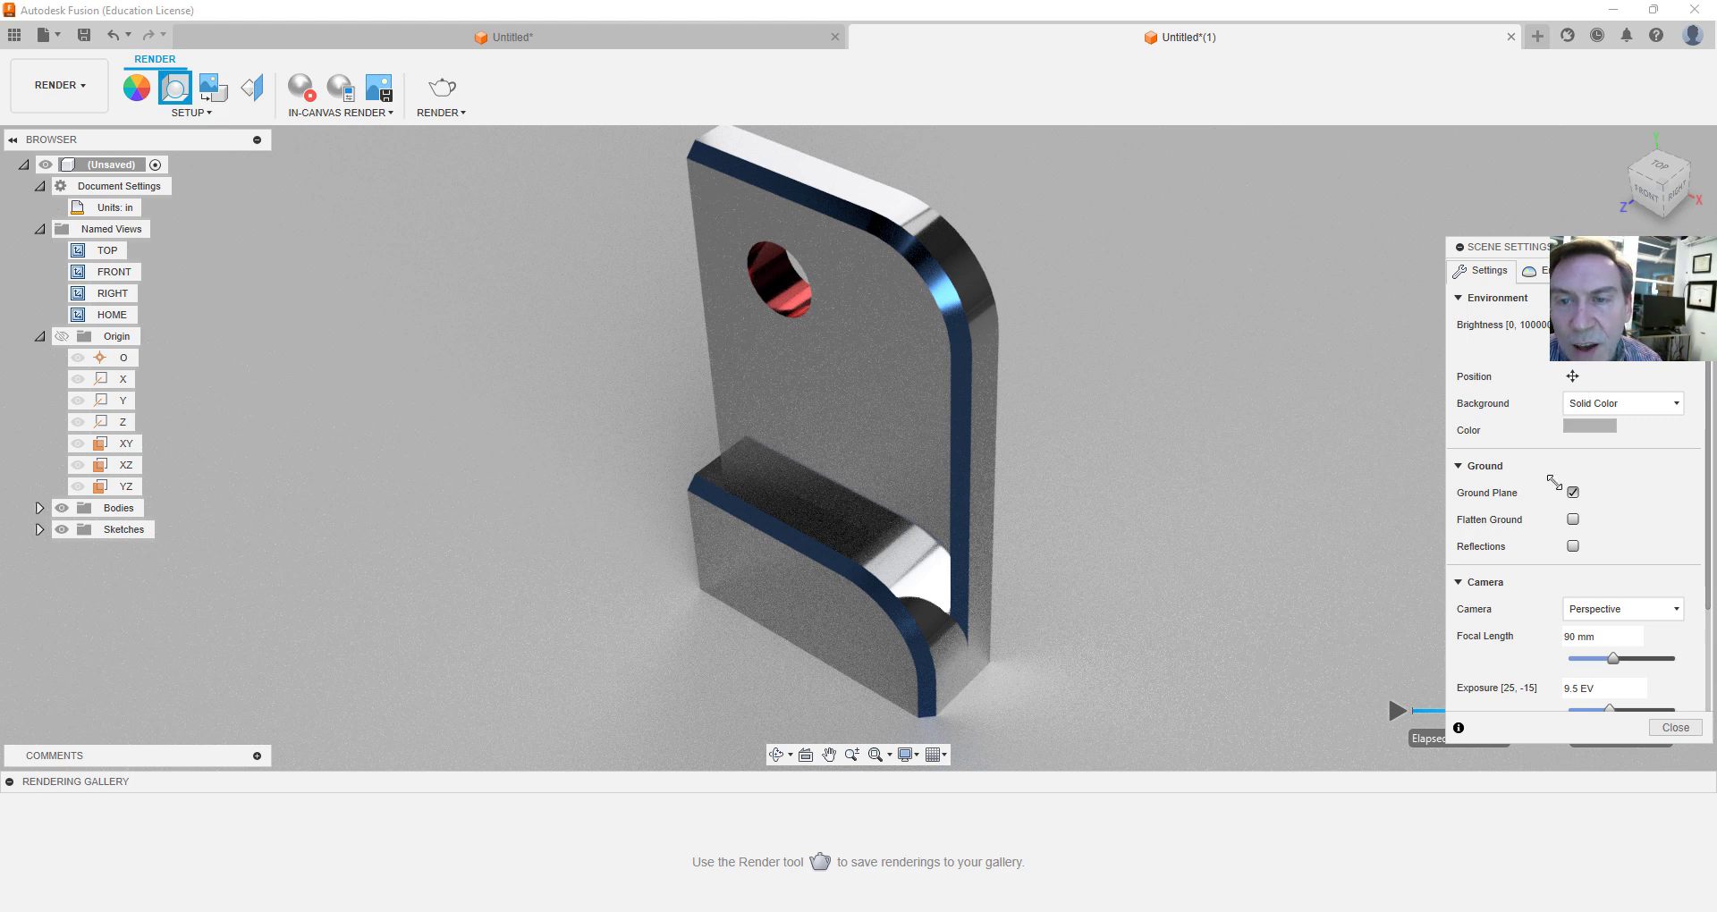
{"action": "scroll", "coordinate": [1545, 450], "scroll_direction": "down", "scroll_amount": 1}
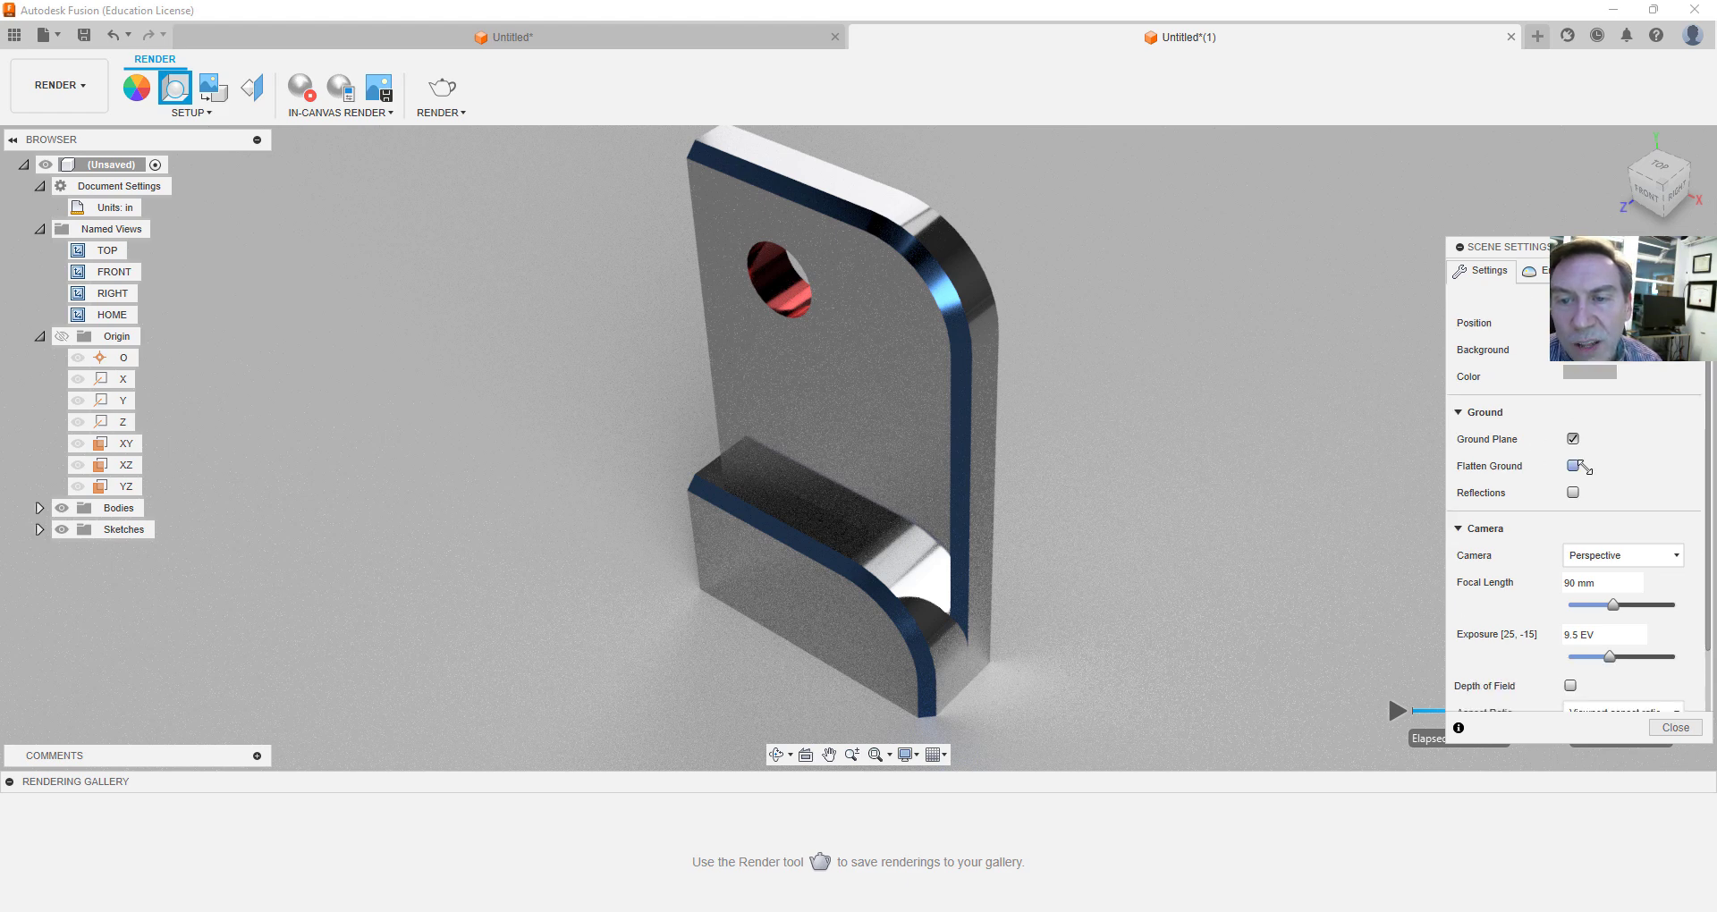
{"action": "left_click", "coordinate": [1573, 492]}
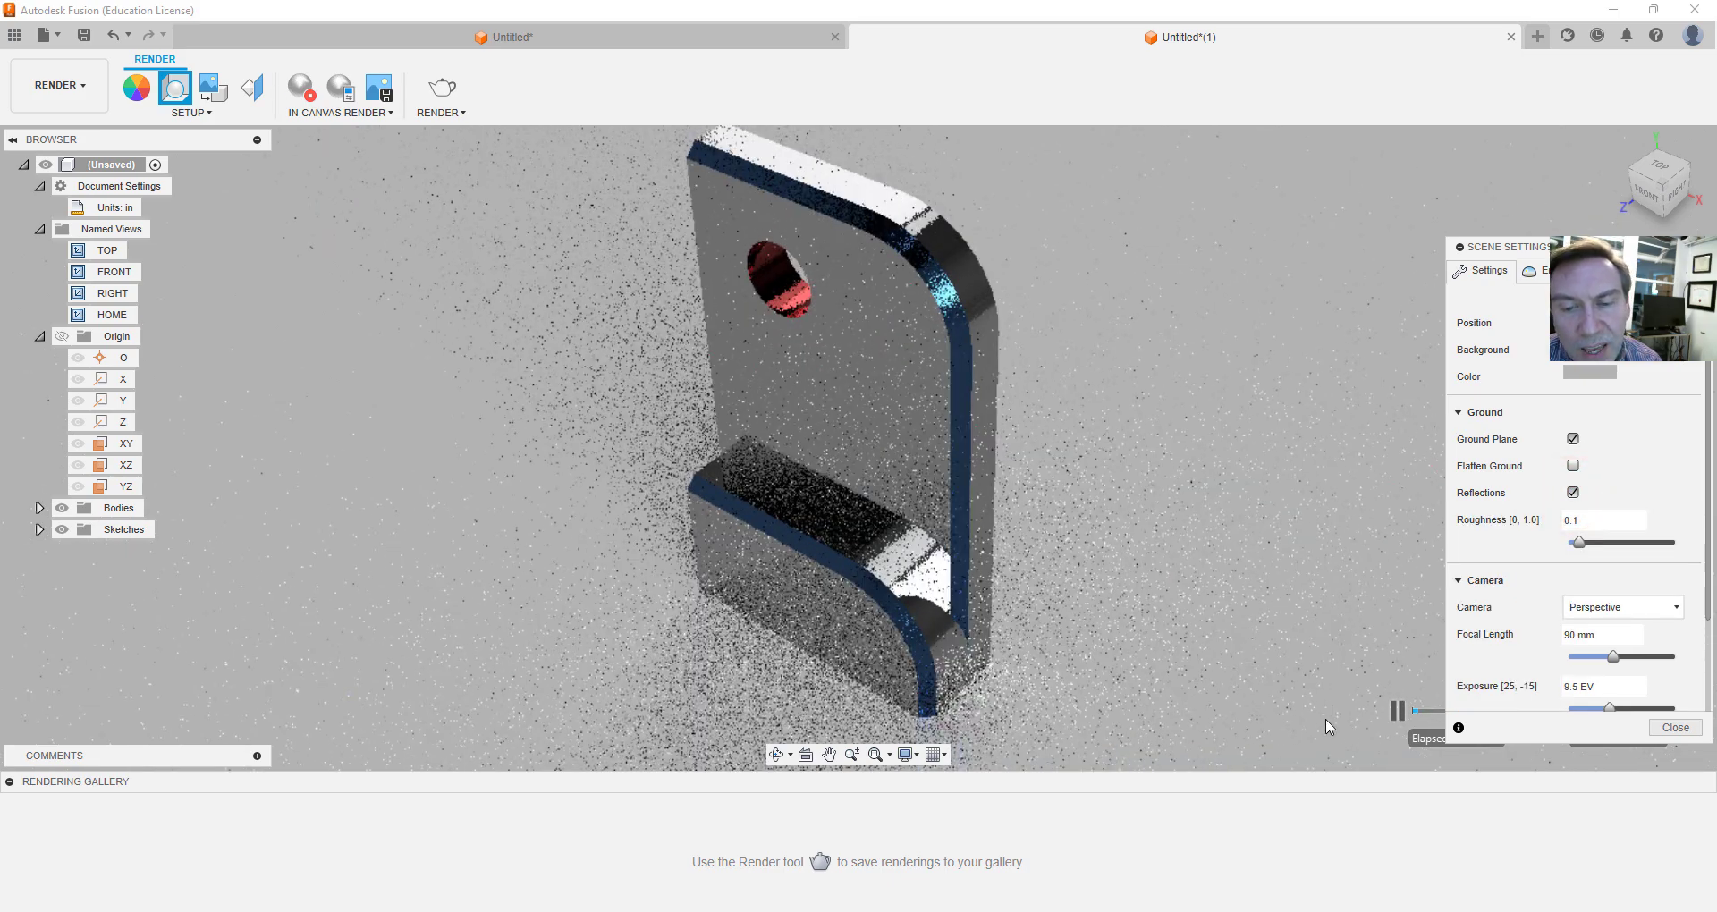
{"action": "left_click", "coordinate": [1397, 711]}
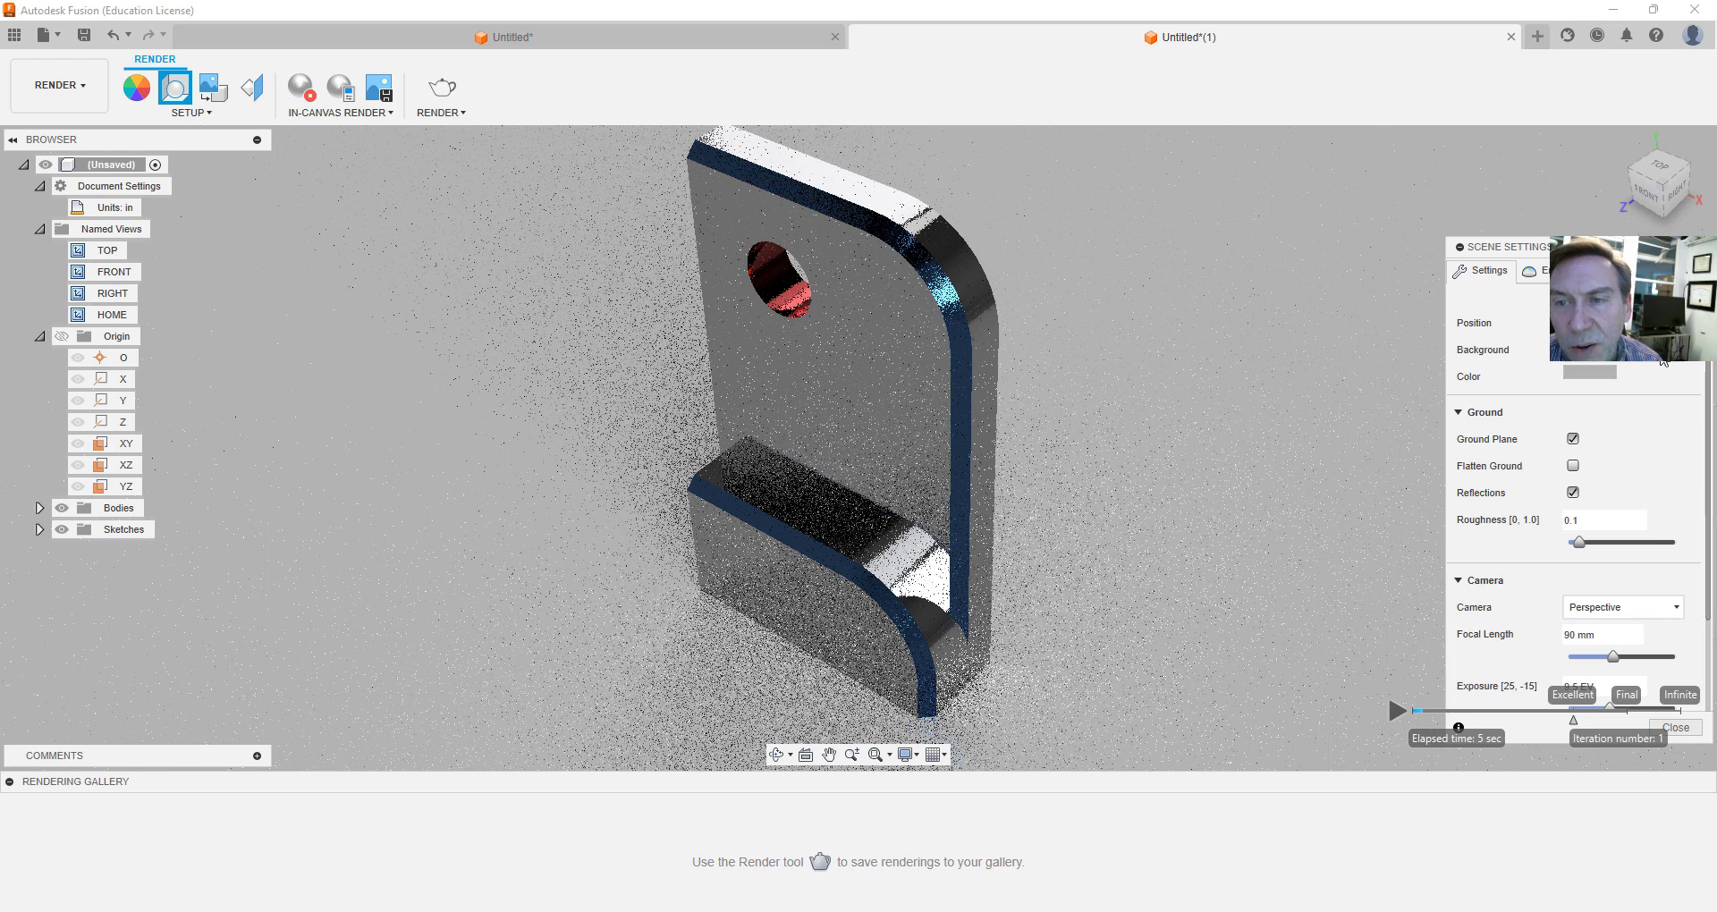
{"action": "left_click", "coordinate": [1662, 355]}
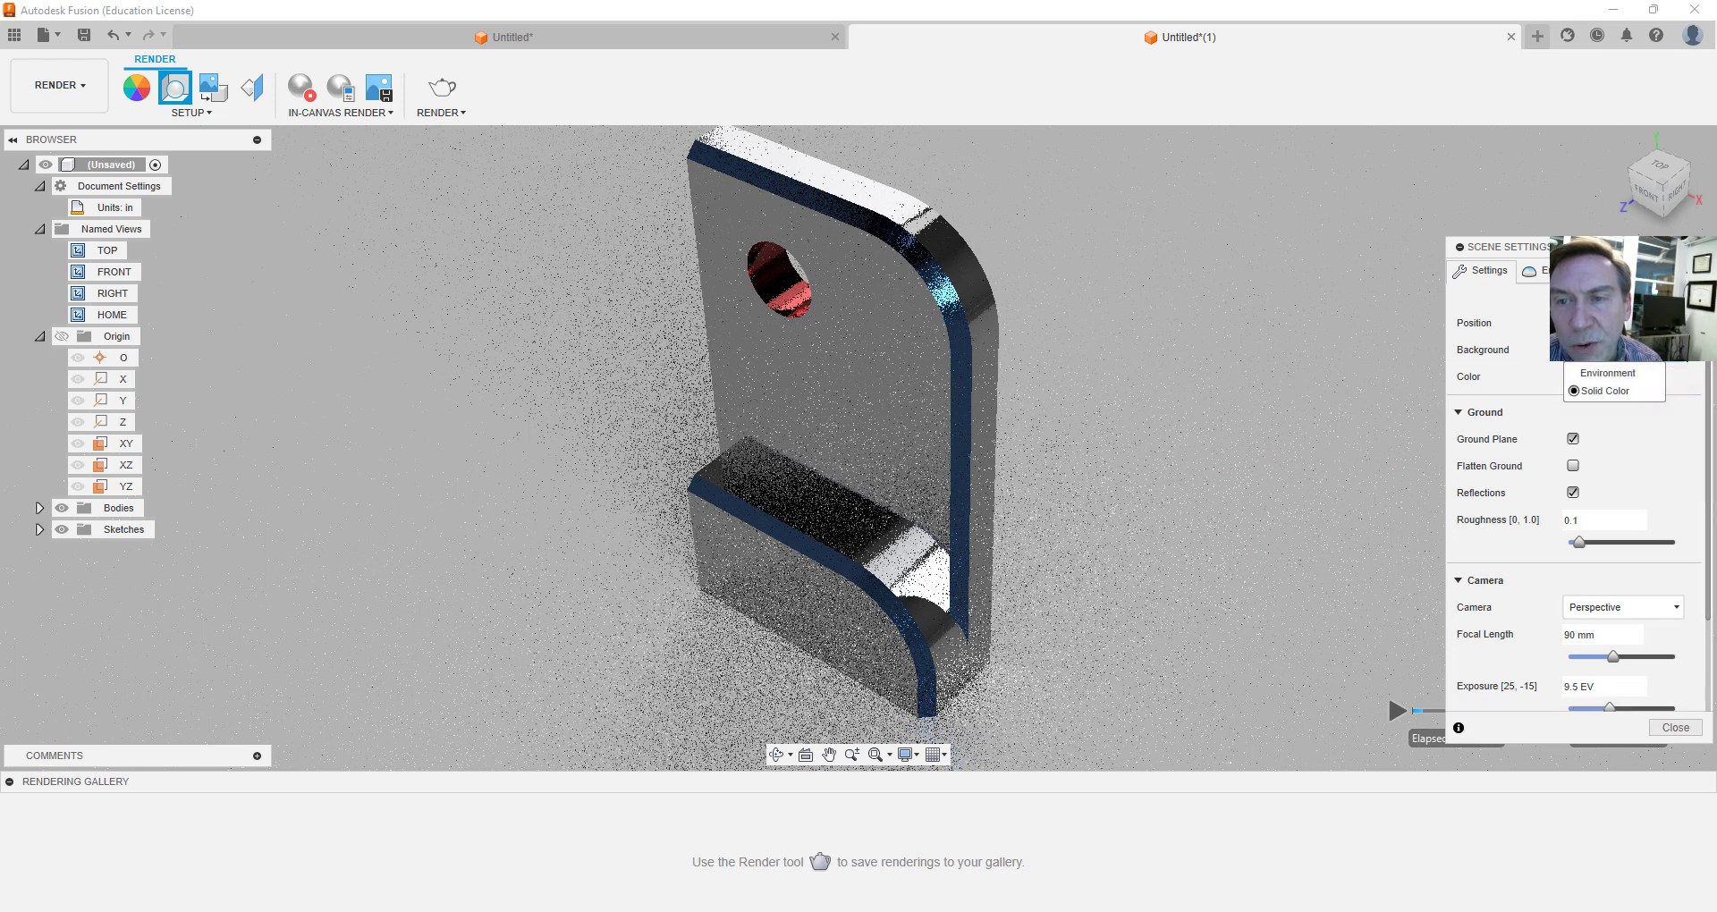
{"action": "scroll", "coordinate": [1681, 394], "scroll_direction": "down", "scroll_amount": 3}
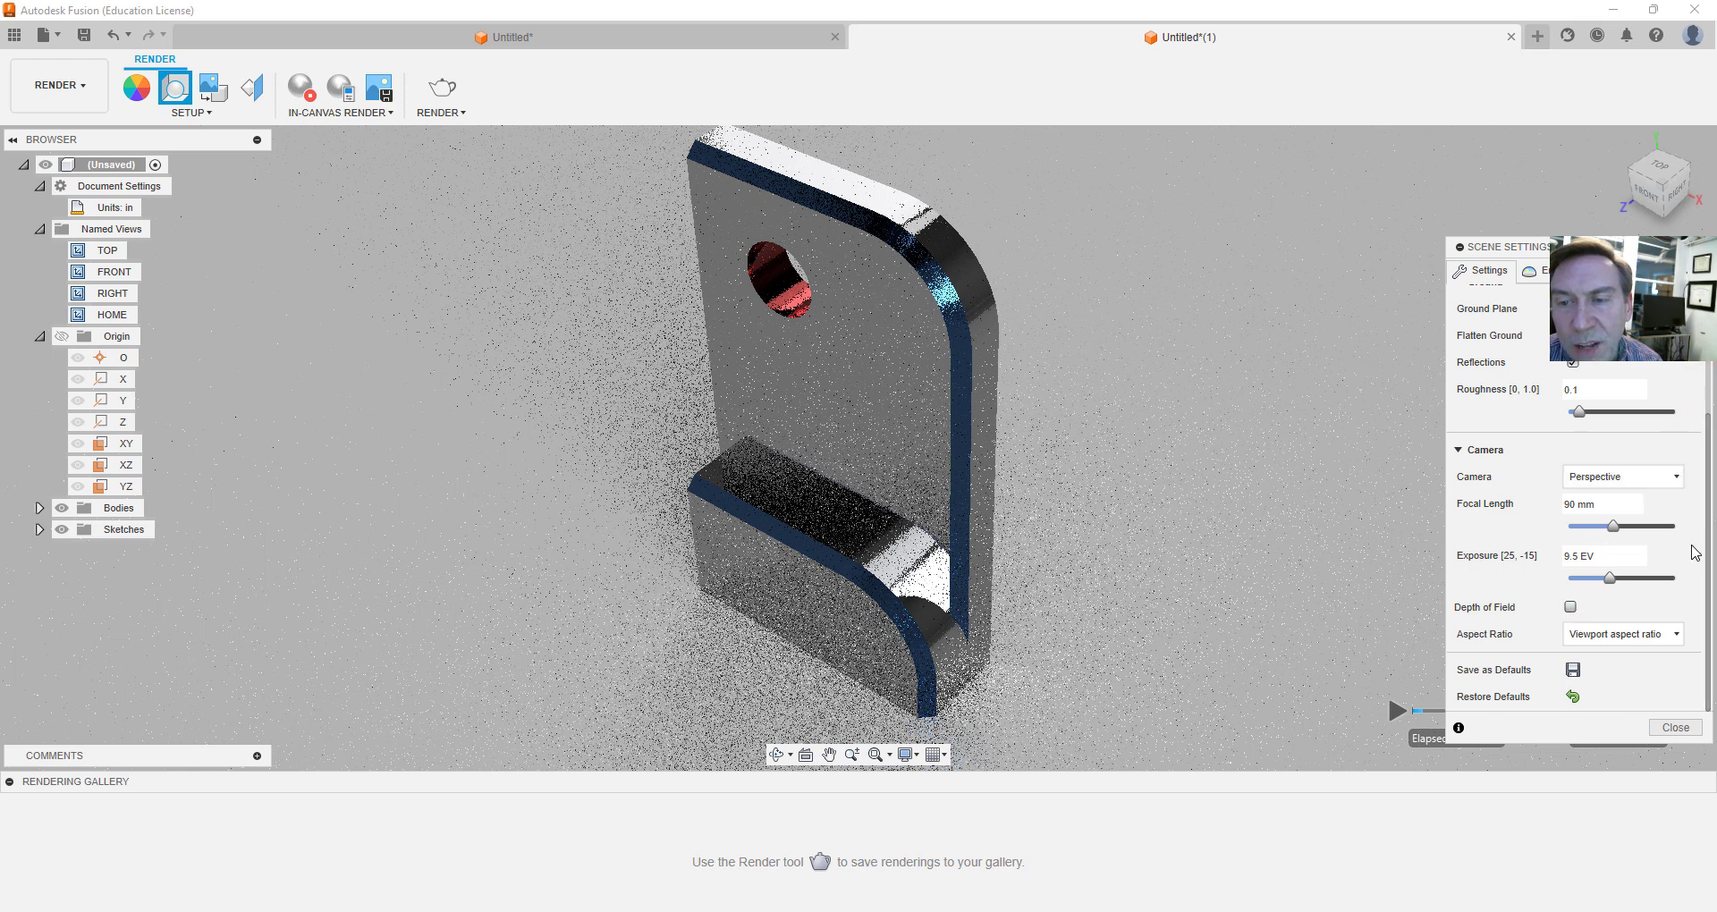
{"action": "left_click", "coordinate": [1706, 531]}
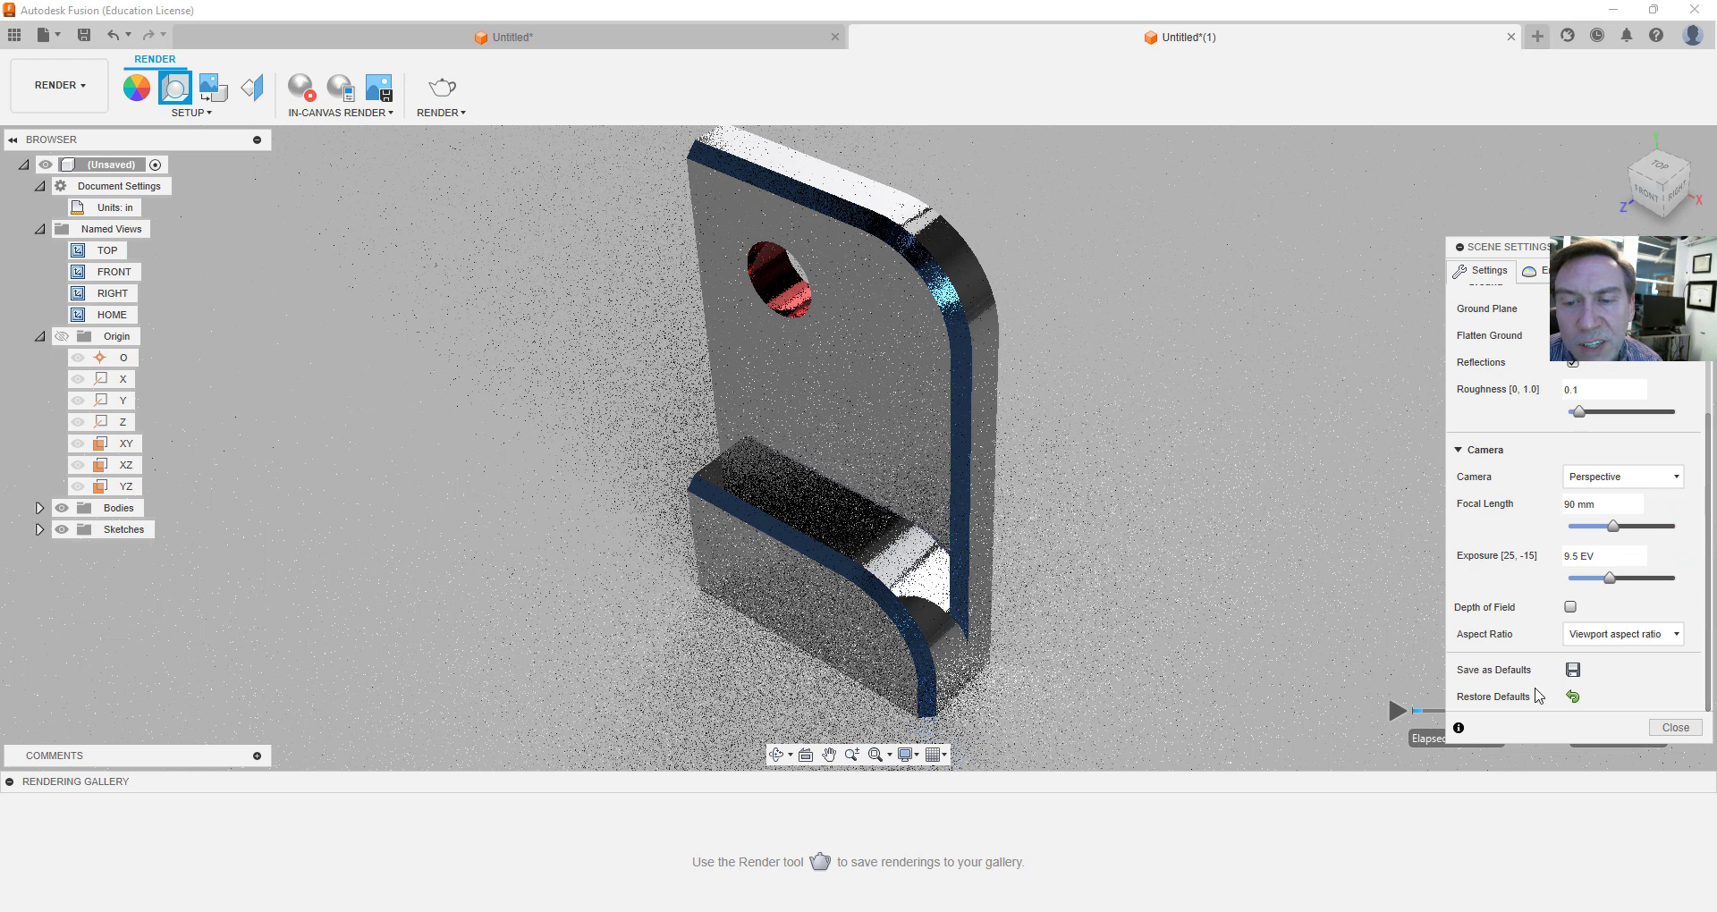
Set the scene's environment to Dry lake bed, pause the in-canvas render, and return to the general scene settings
{"action": "left_click", "coordinate": [1532, 270]}
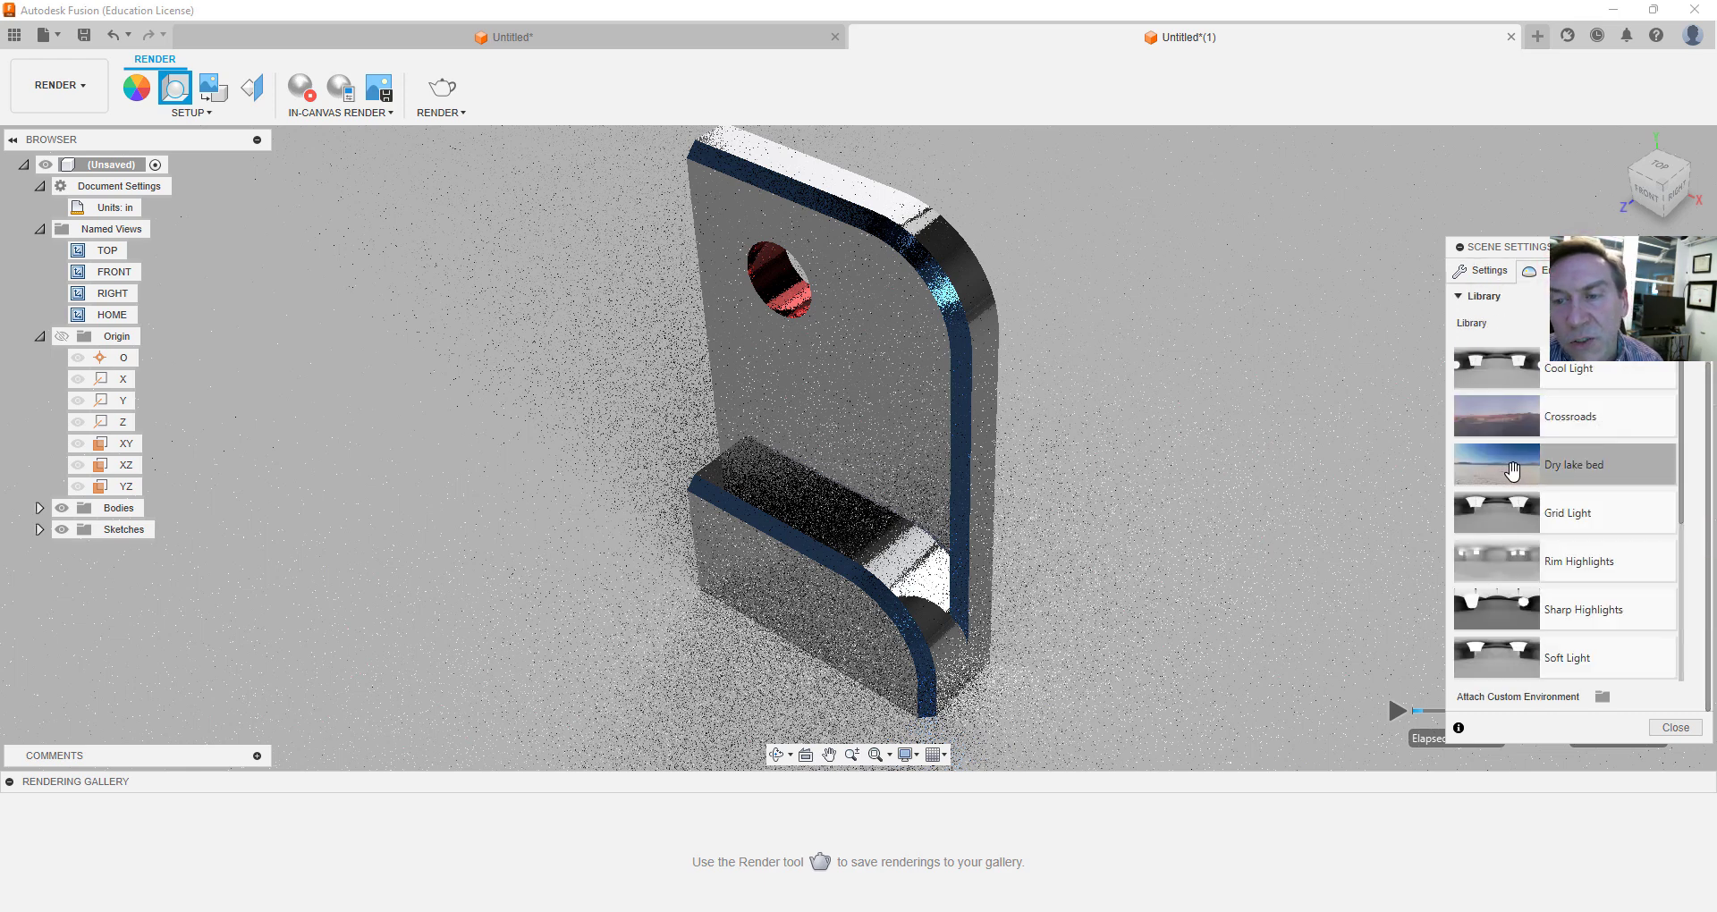
{"action": "left_click_drag", "start_coordinate": [1509, 470], "coordinate": [1225, 357]}
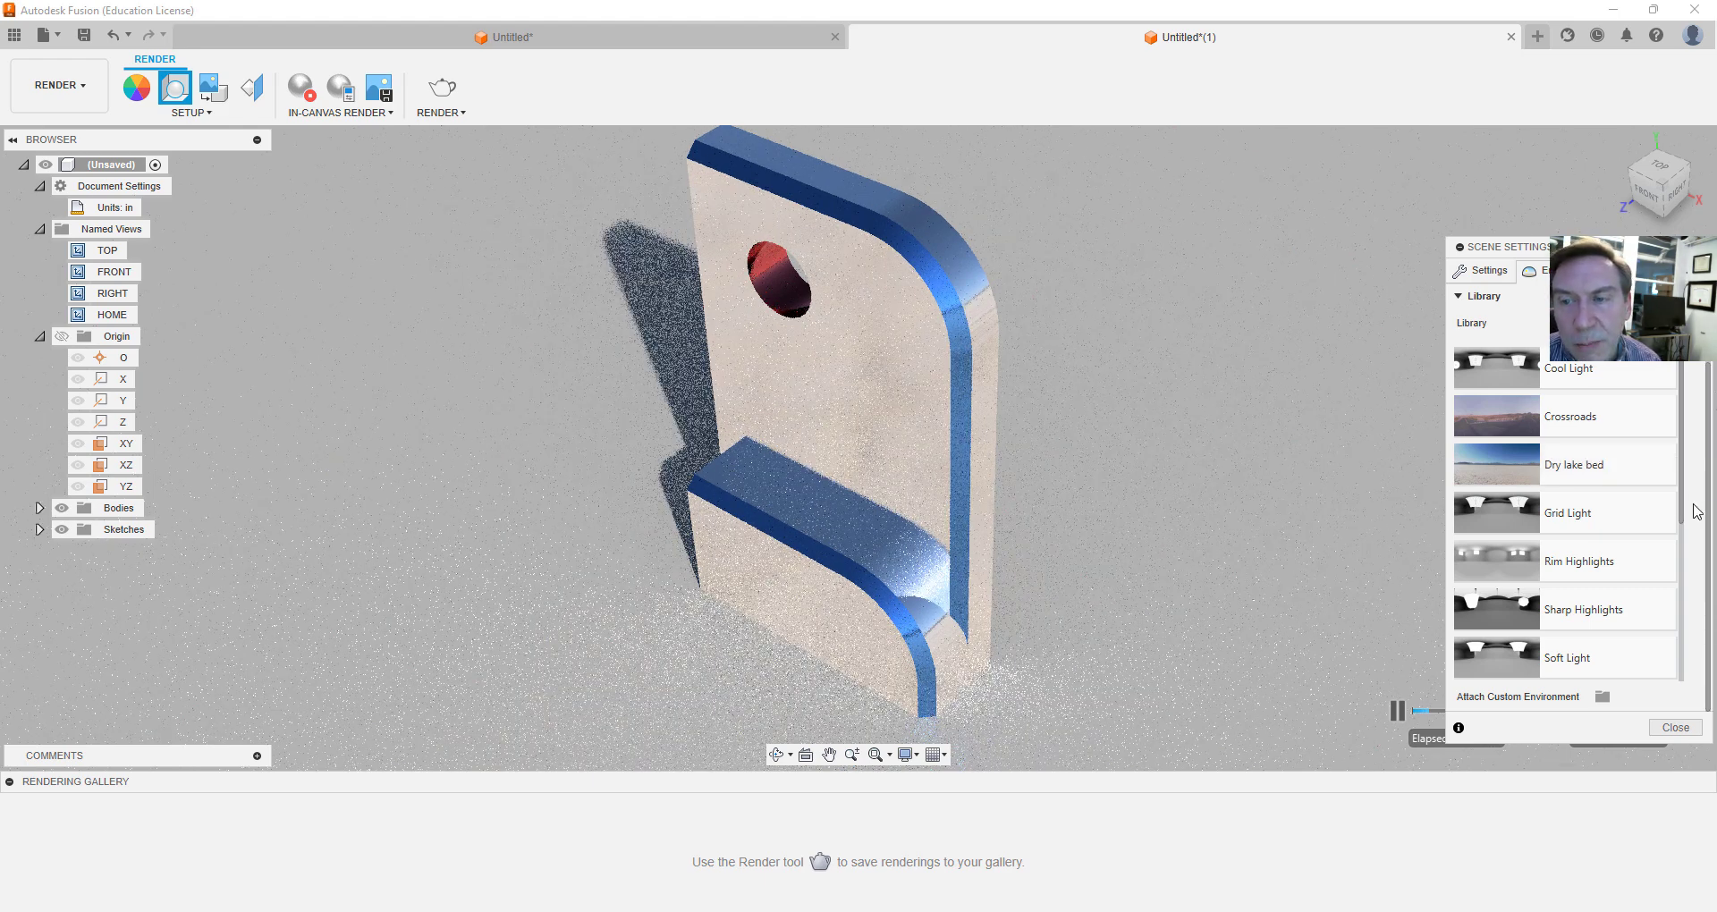
{"action": "left_click_drag", "start_coordinate": [1679, 502], "coordinate": [1699, 666]}
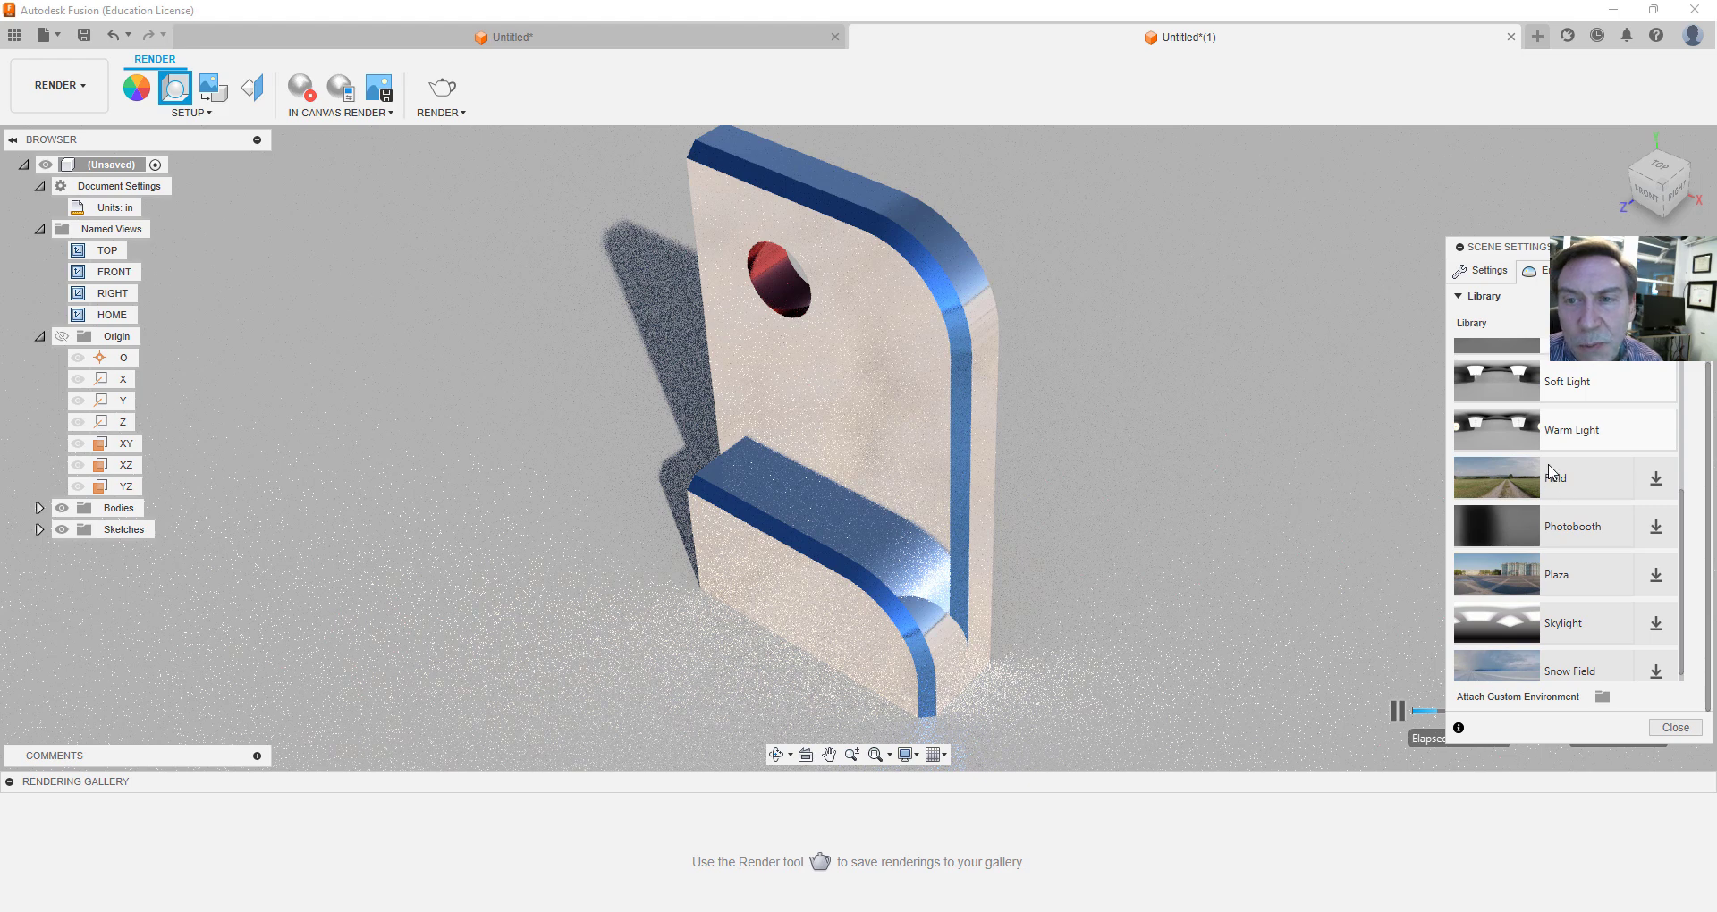
{"action": "left_click", "coordinate": [1397, 711]}
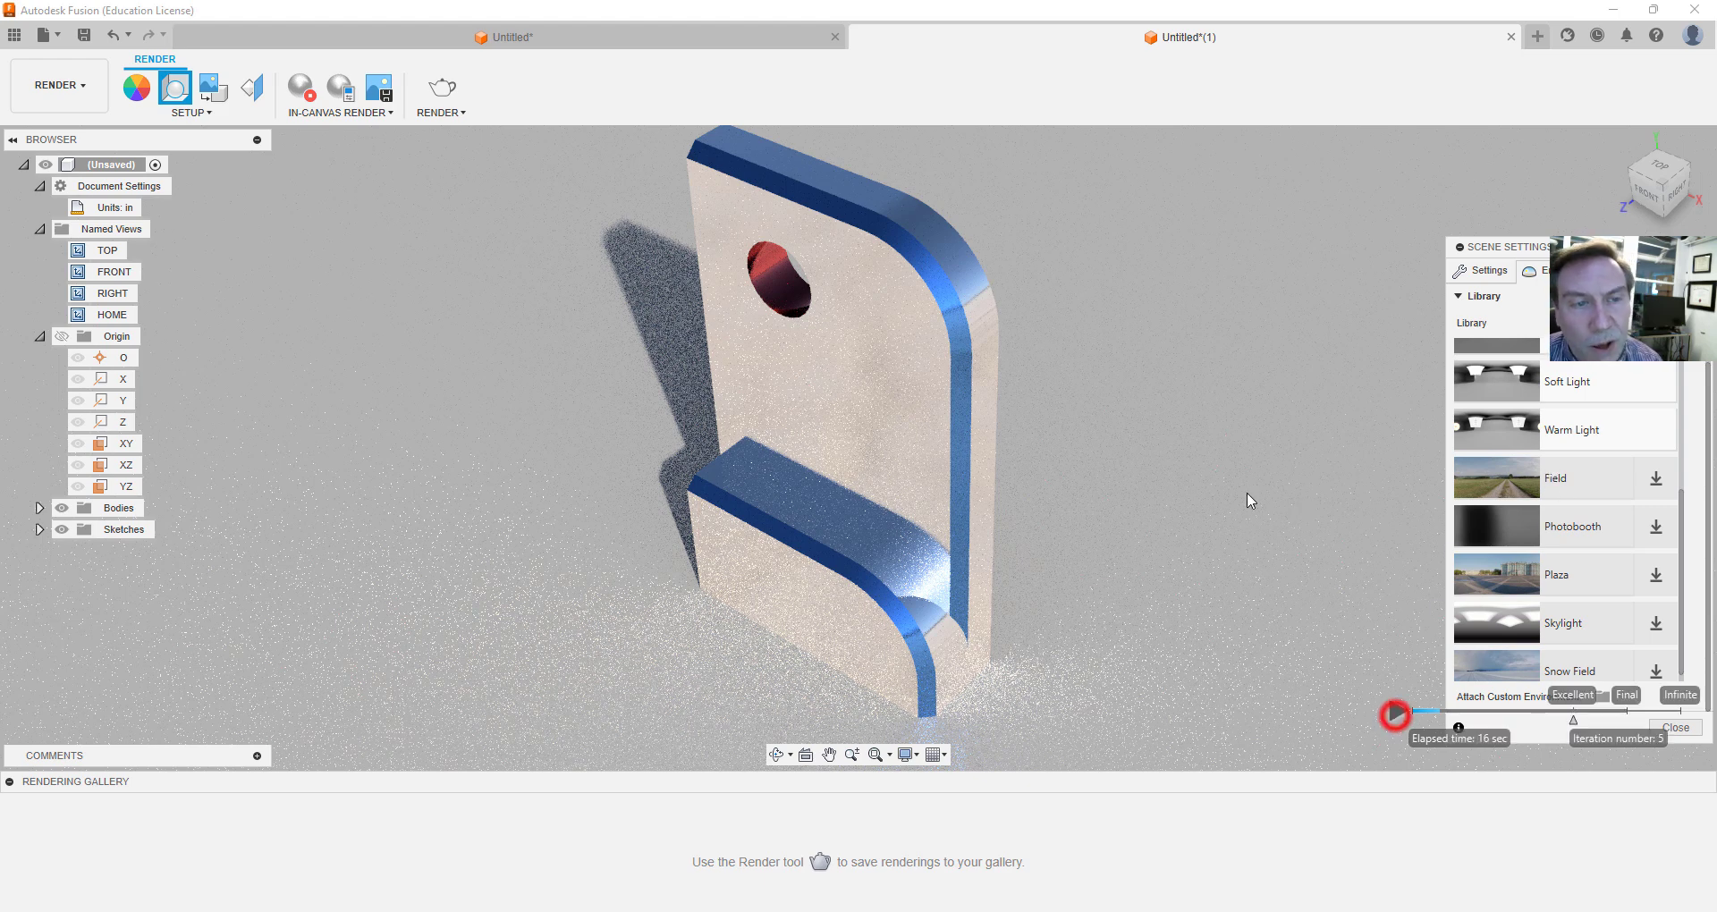
{"action": "left_click", "coordinate": [1679, 509]}
{"action": "left_click", "coordinate": [1480, 271]}
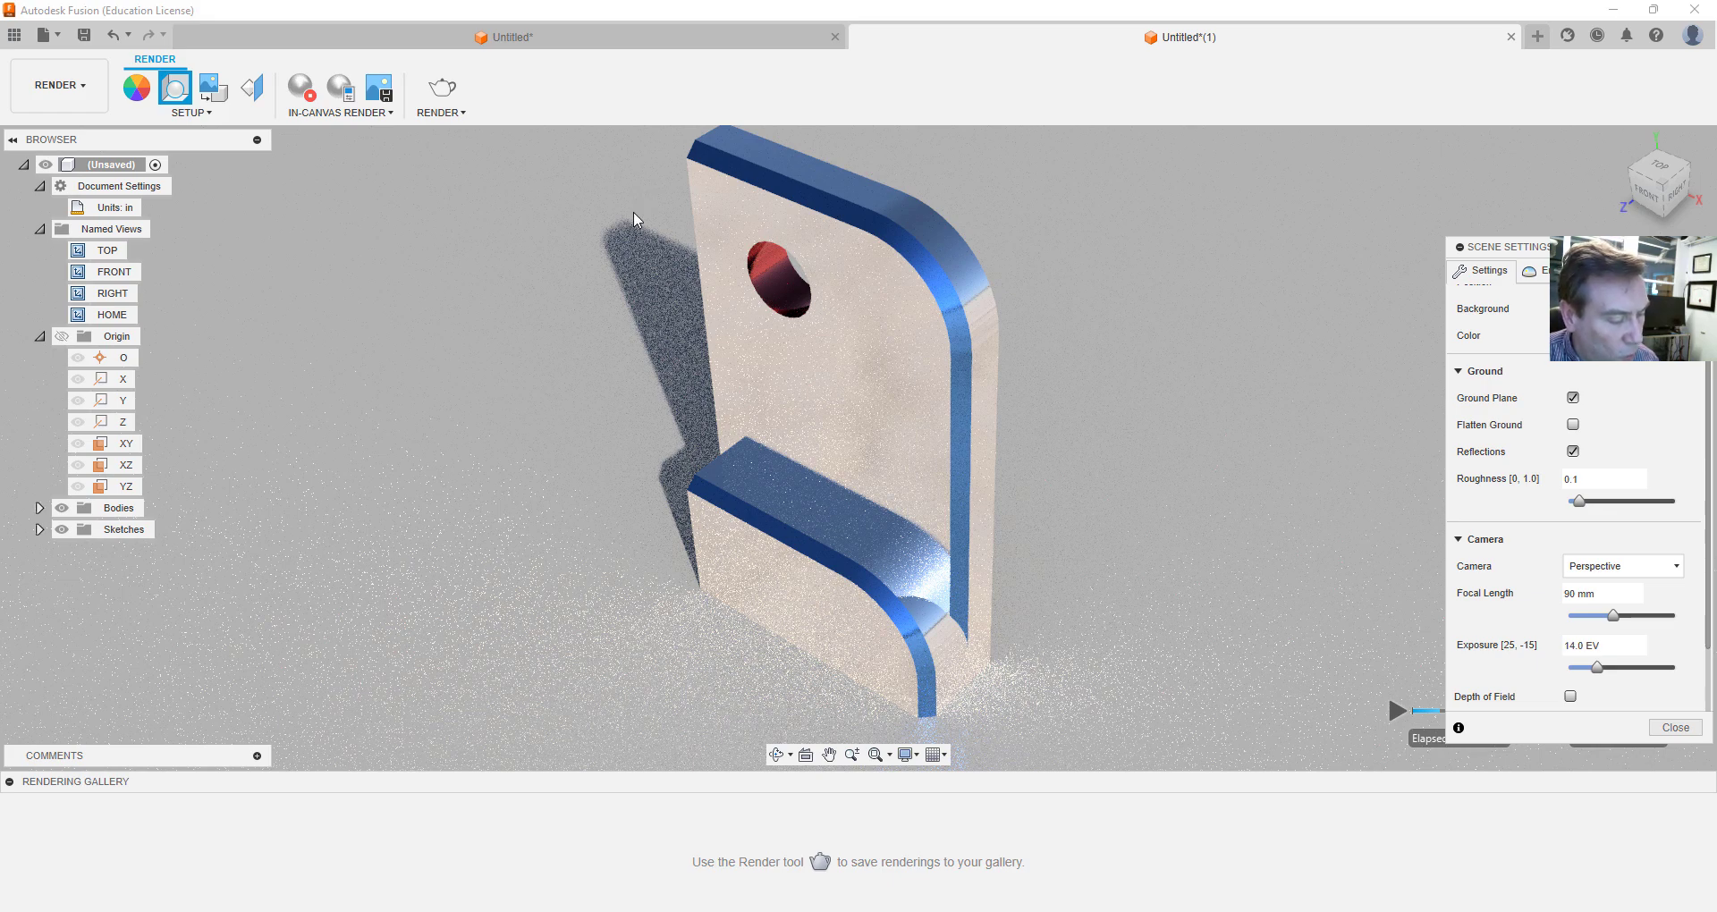
Capture a rectangular screen snip of the rendered bracket and minimize the modelling window
{"action": "key", "text": "super+shift+s"}
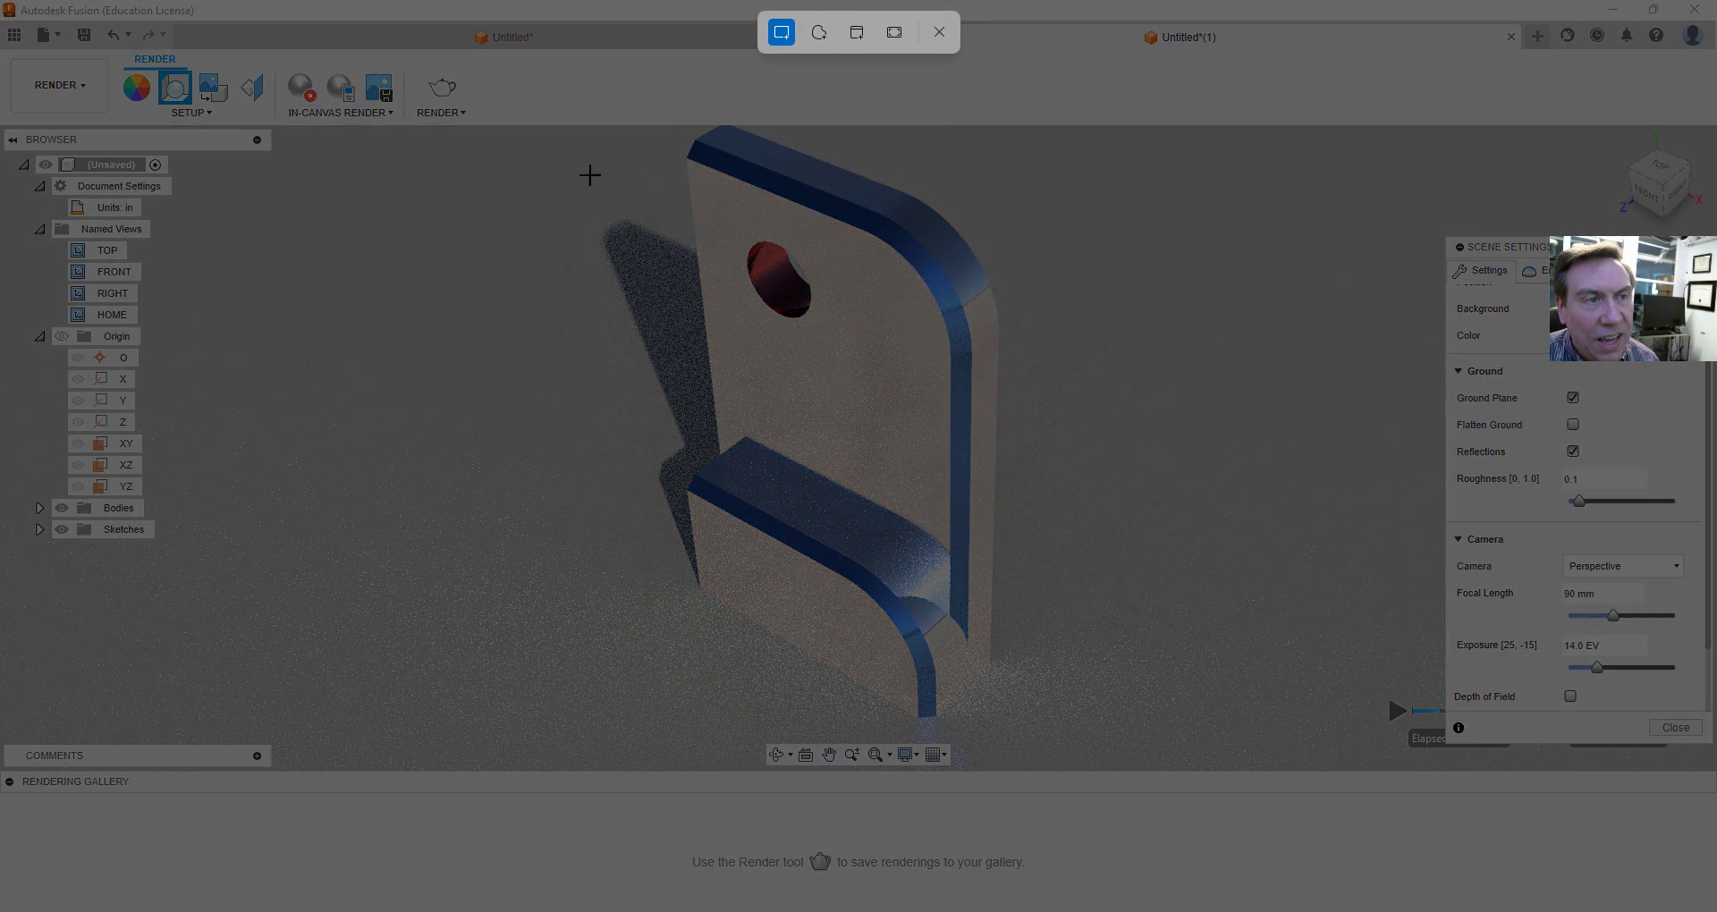
{"action": "left_click_drag", "start_coordinate": [537, 129], "coordinate": [1221, 738]}
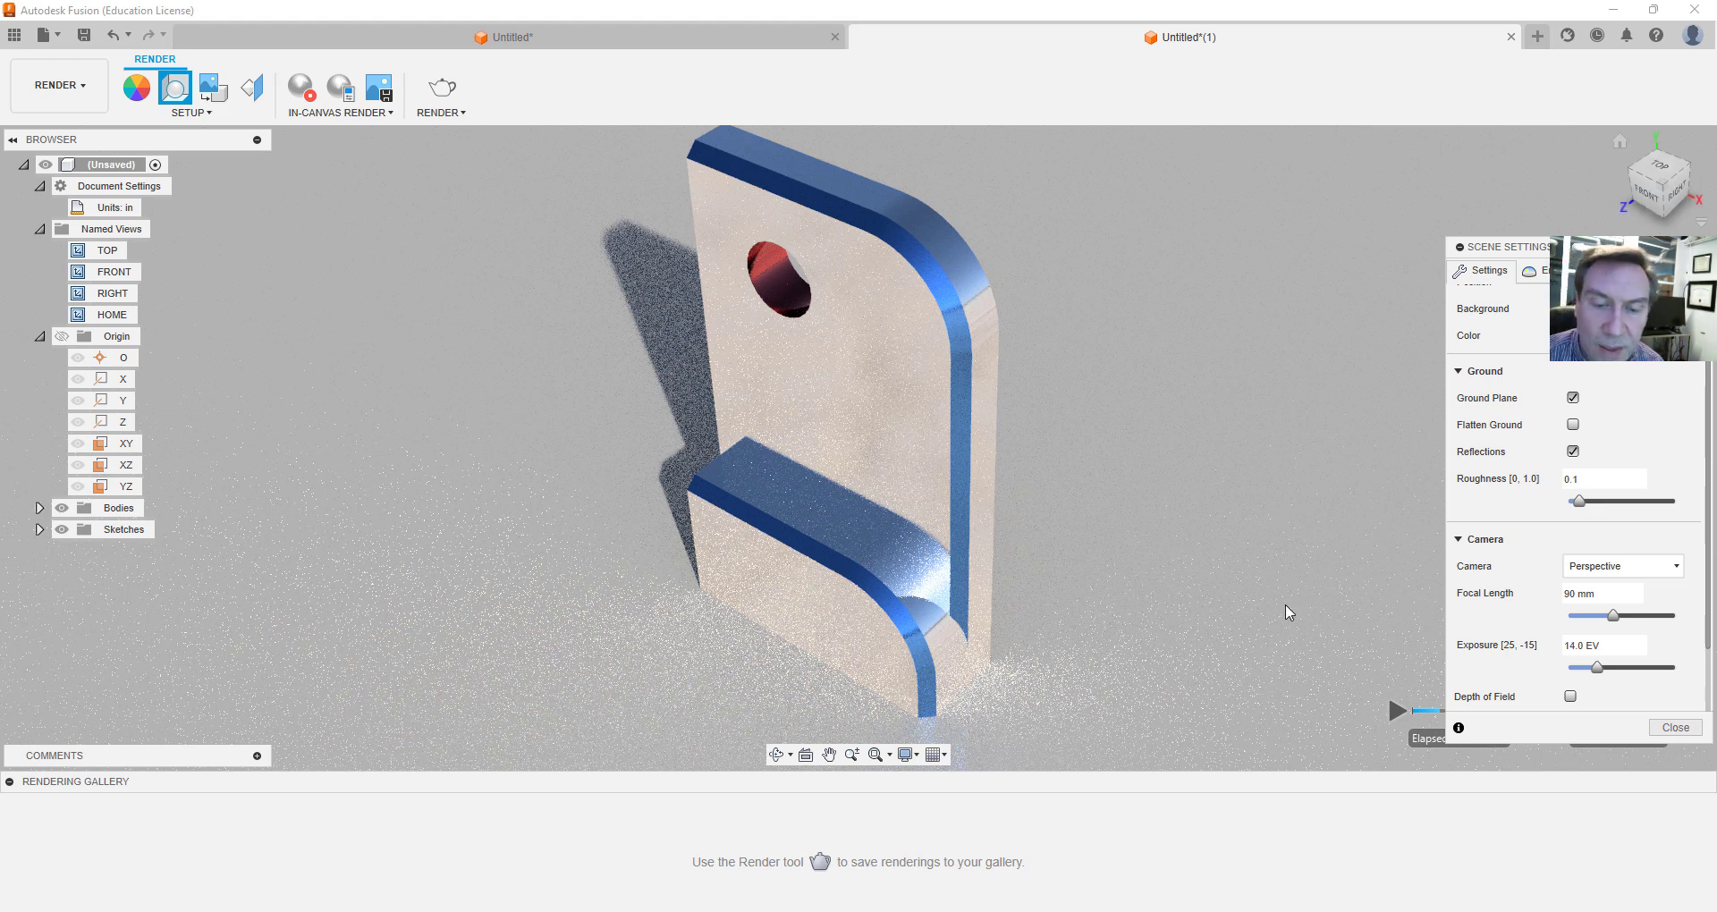
{"action": "left_click", "coordinate": [1613, 10]}
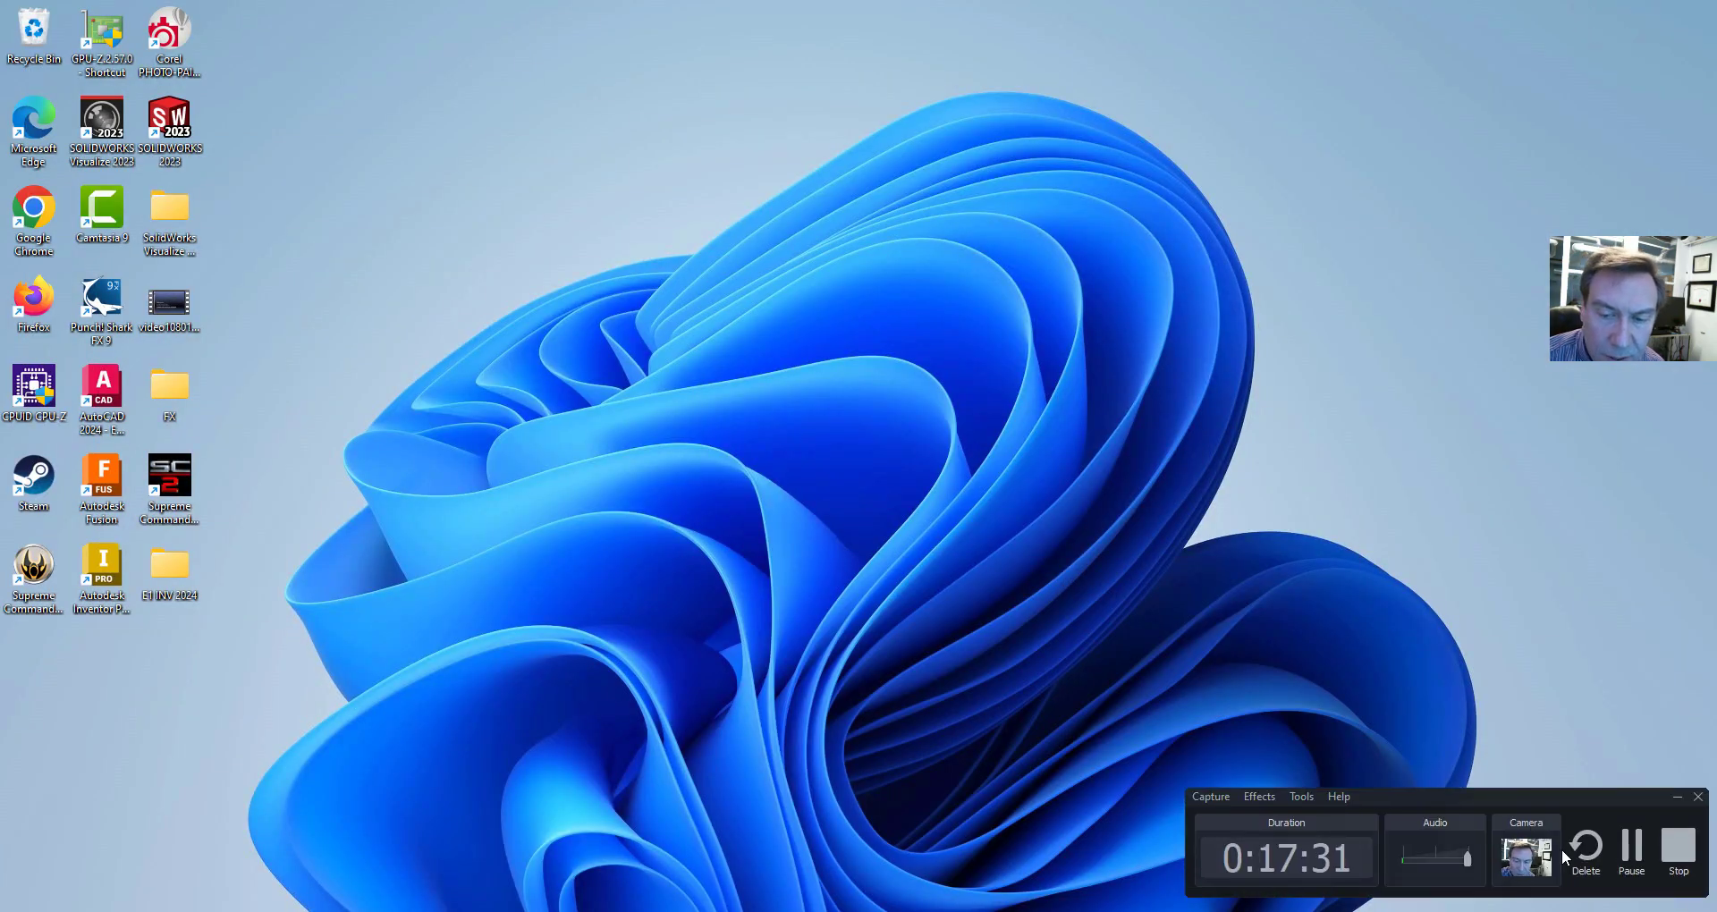